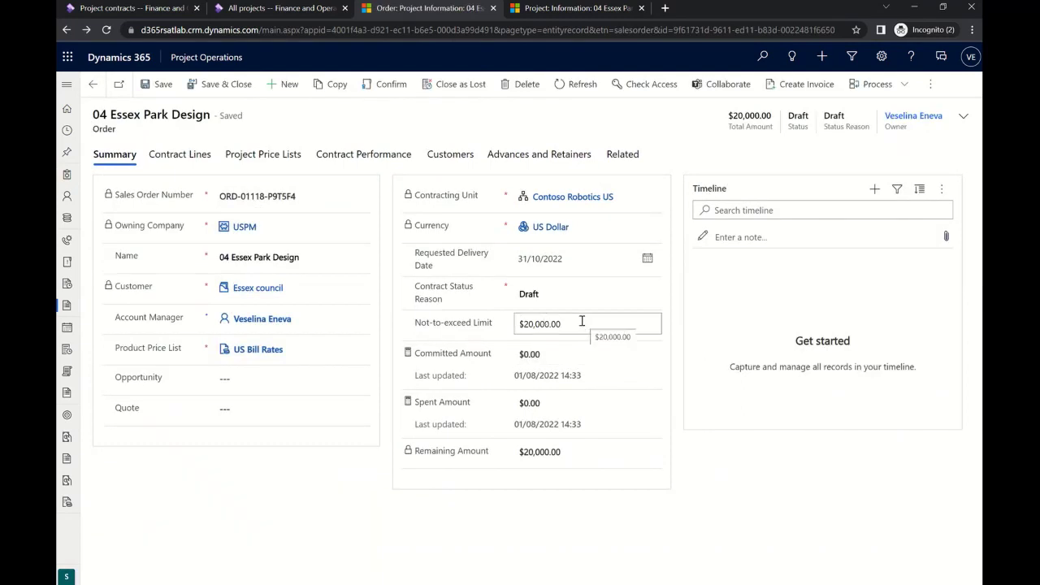
# Set the included tasks of the Discovery and expenses contract line to Selected project tasks only and save it
pyautogui.click(180, 155)
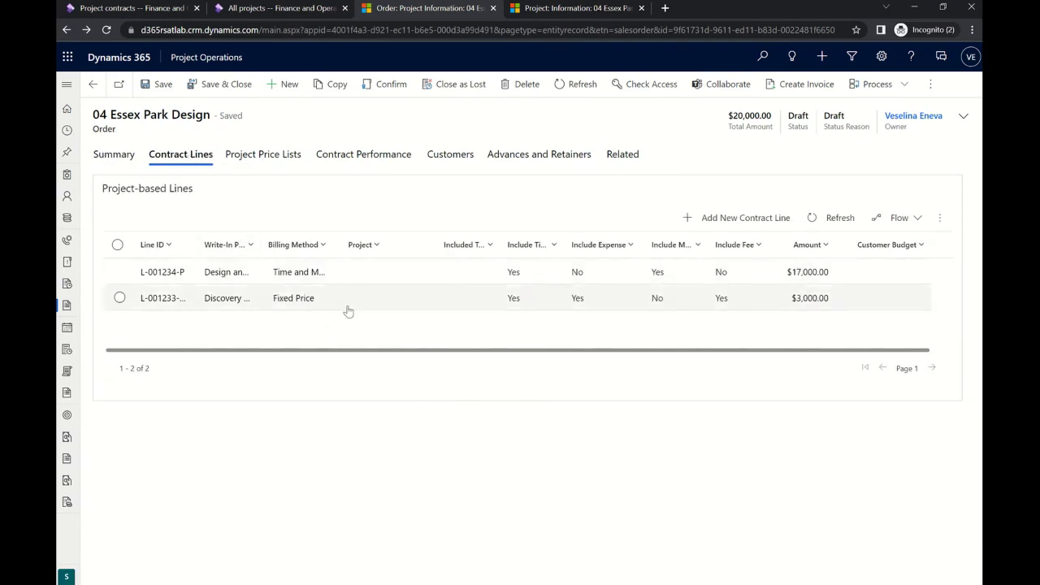
pyautogui.doubleClick(350, 305)
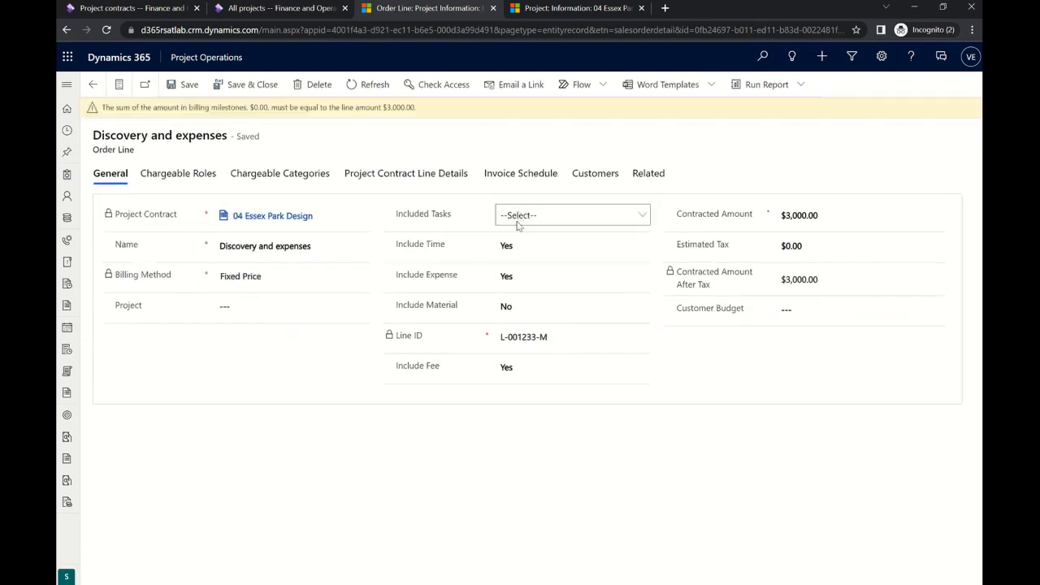
pyautogui.click(519, 217)
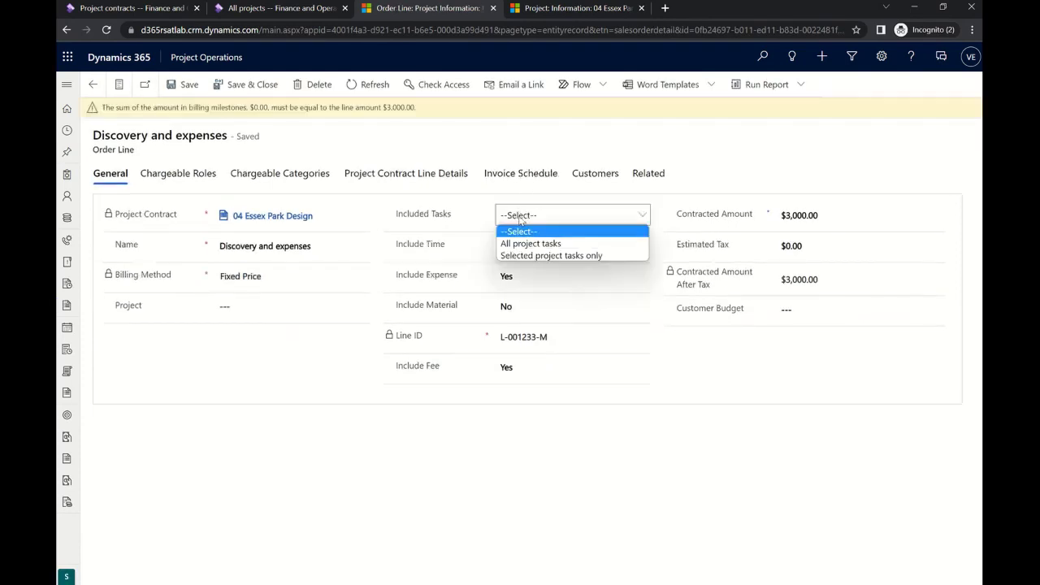
pyautogui.click(529, 255)
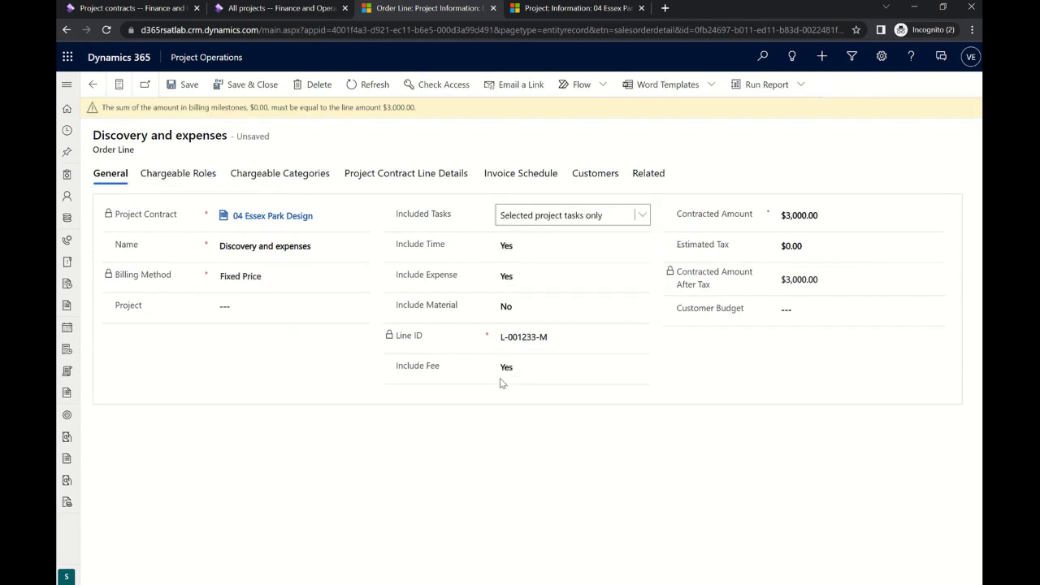
pyautogui.click(188, 85)
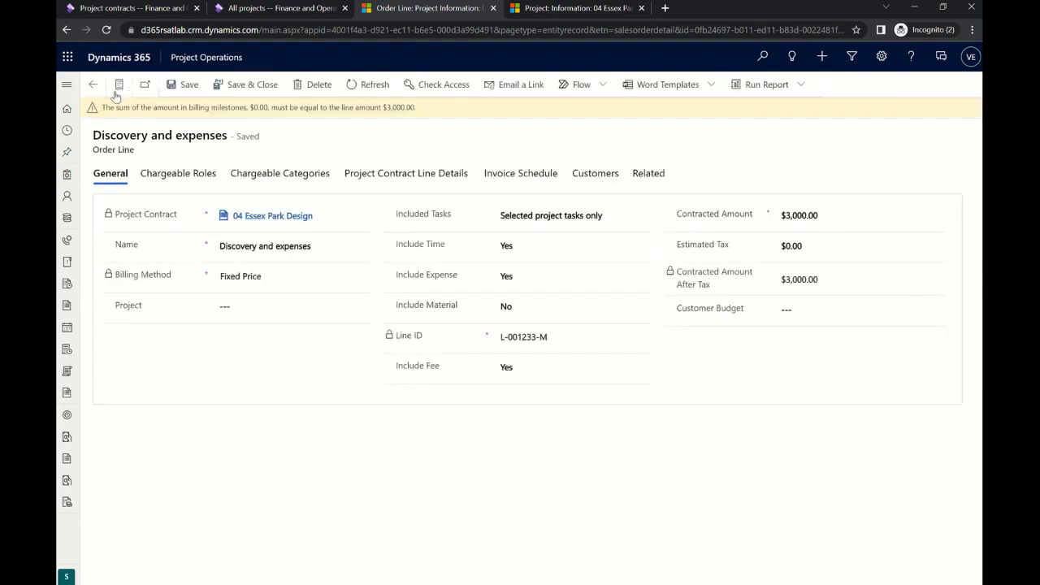
# Set the Design and plant line's included tasks to Selected project tasks only, save it, and return to the contract's lines
pyautogui.click(120, 86)
pyautogui.click(171, 153)
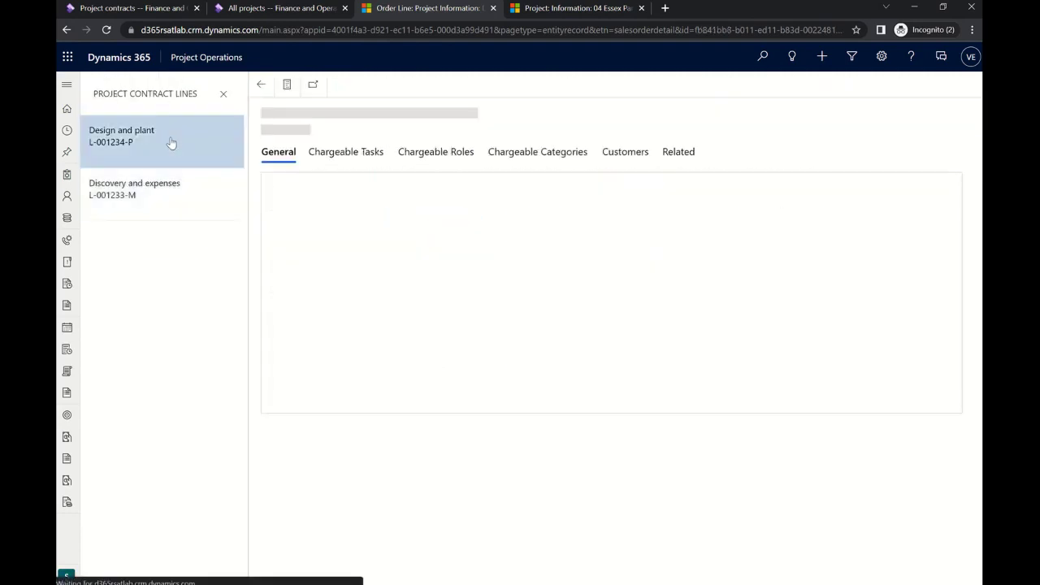
pyautogui.click(628, 201)
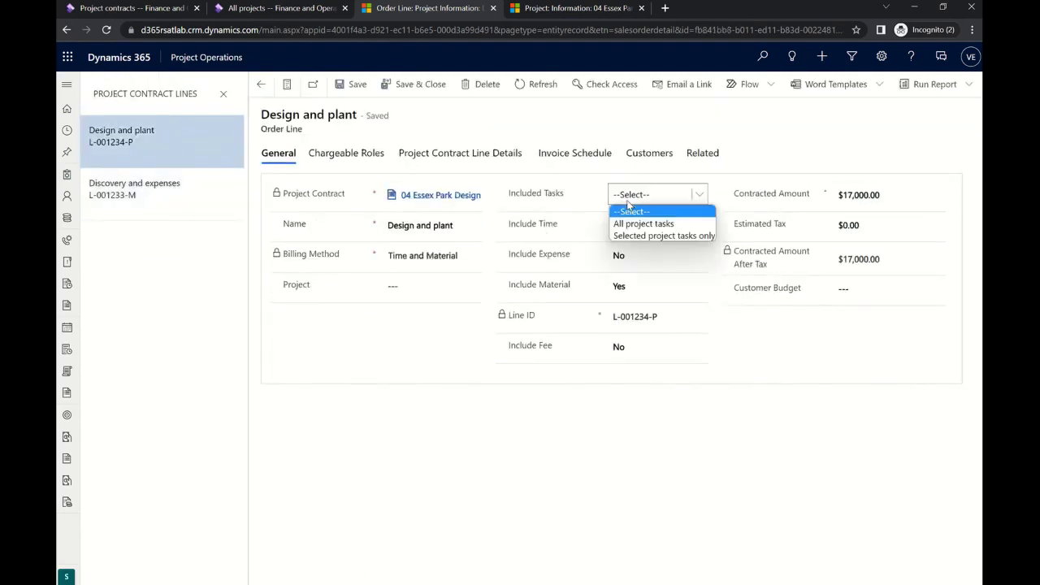
pyautogui.click(643, 238)
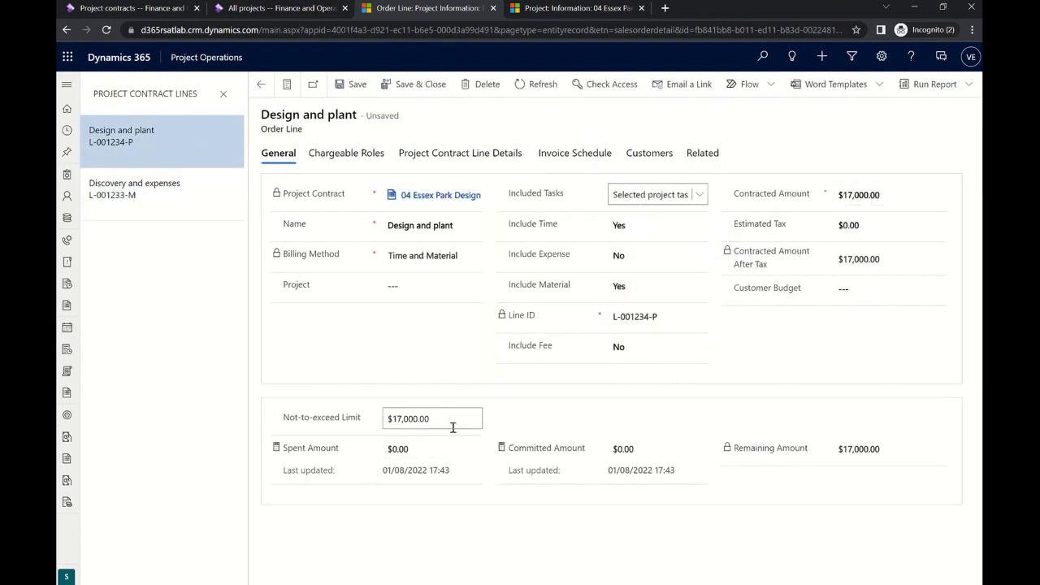
pyautogui.click(352, 85)
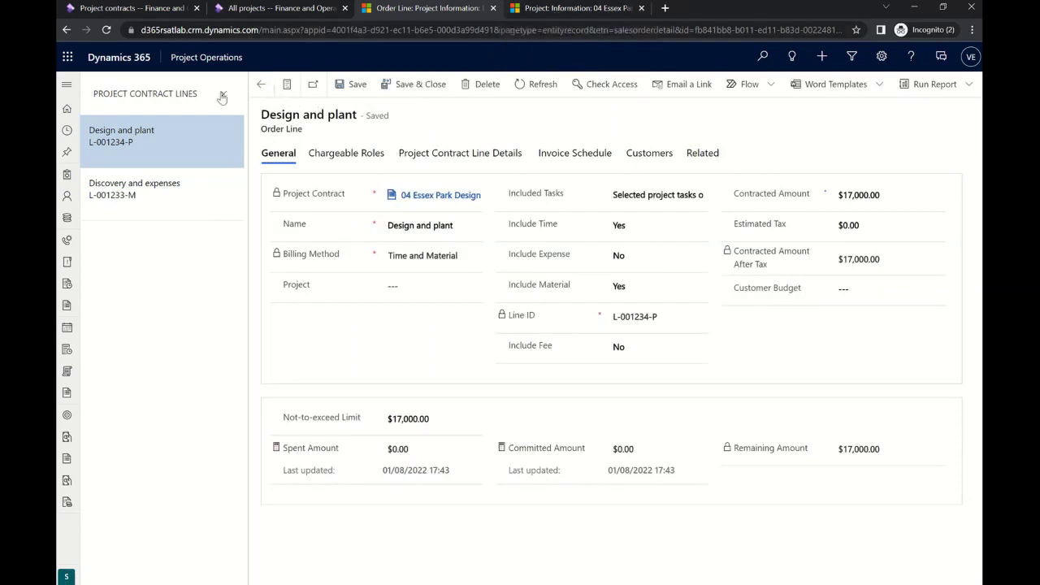
pyautogui.click(439, 196)
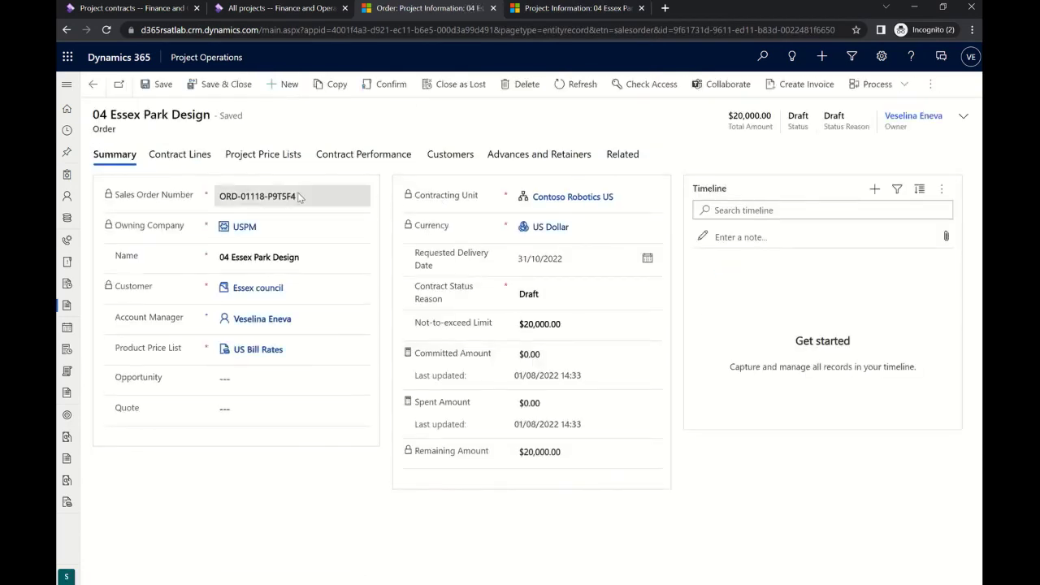
pyautogui.click(205, 156)
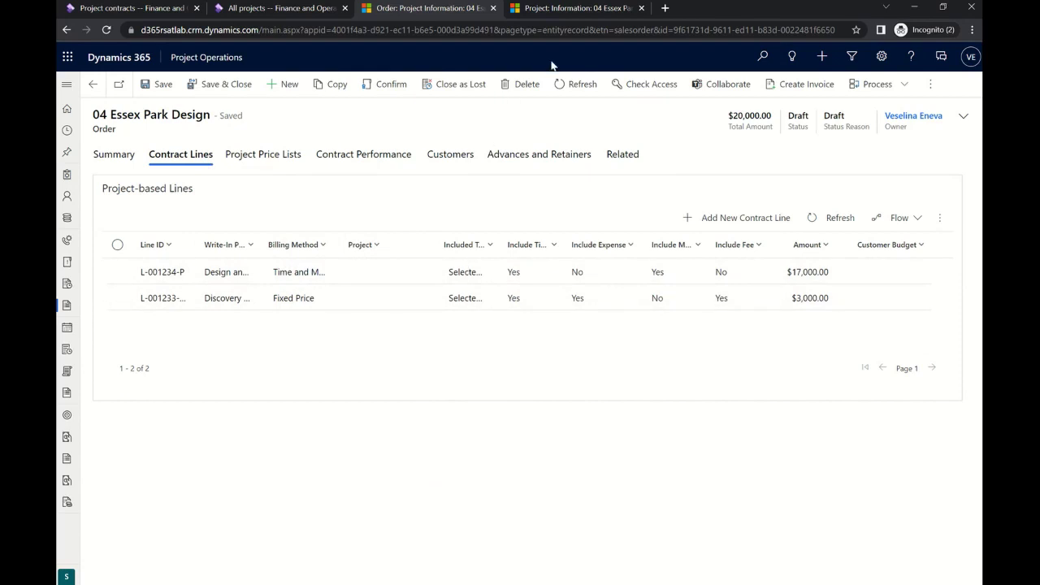
# Review the 04 Essex Park project's summary, task assignments and timeline through the Plant task
pyautogui.click(587, 10)
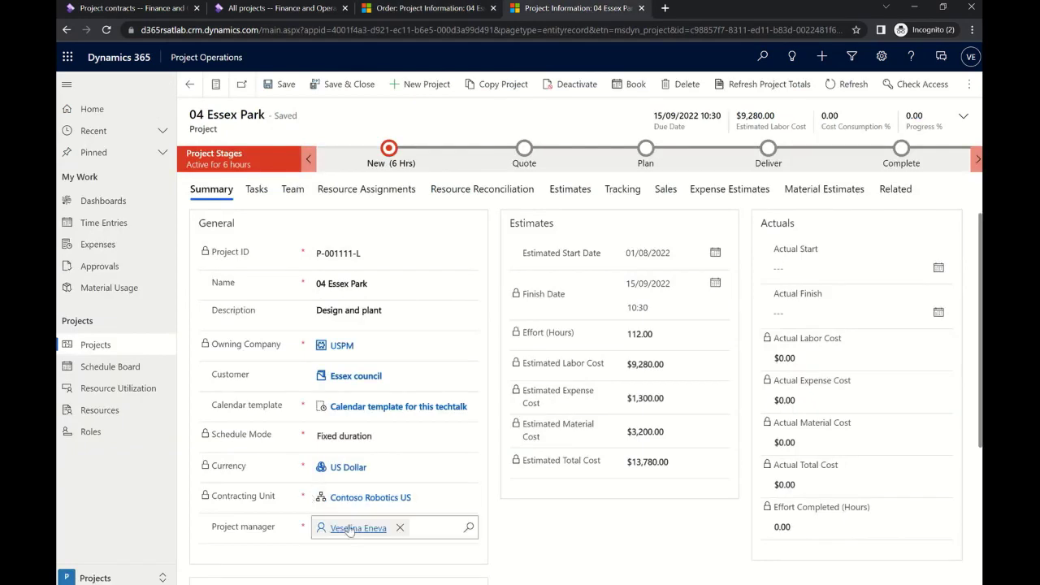
pyautogui.click(257, 190)
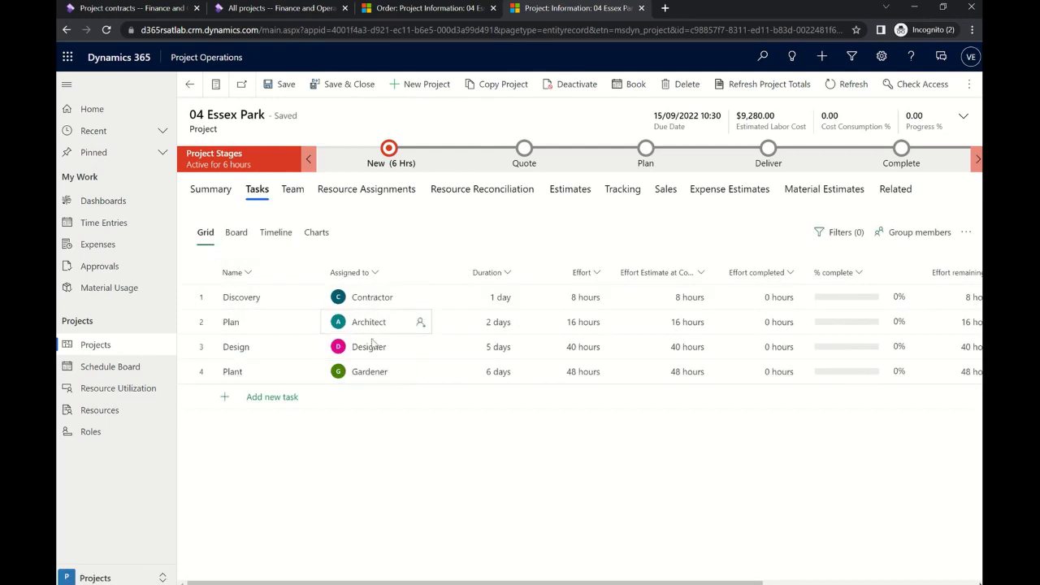
pyautogui.click(275, 236)
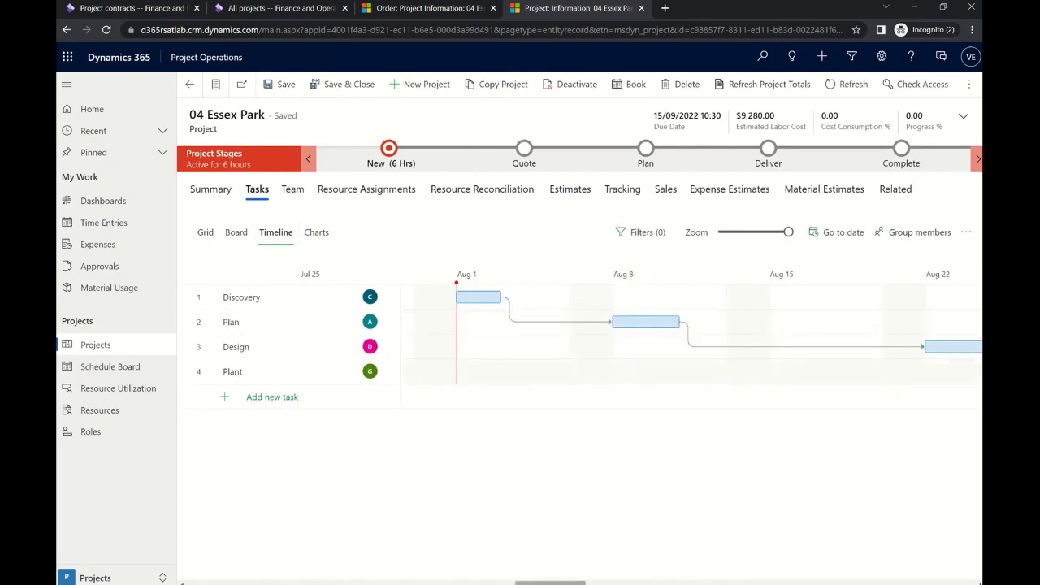
pyautogui.moveTo(550, 583); pyautogui.dragTo(629, 582)
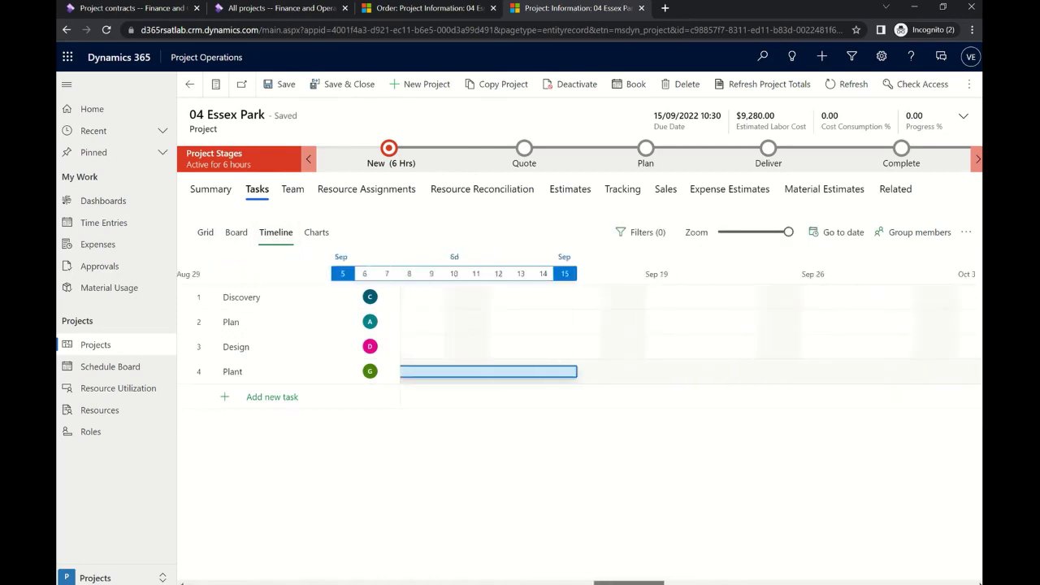
# Examine the 04 Essex Park project's expense, material and overall cost and sales estimates, plus its sales links
pyautogui.click(737, 193)
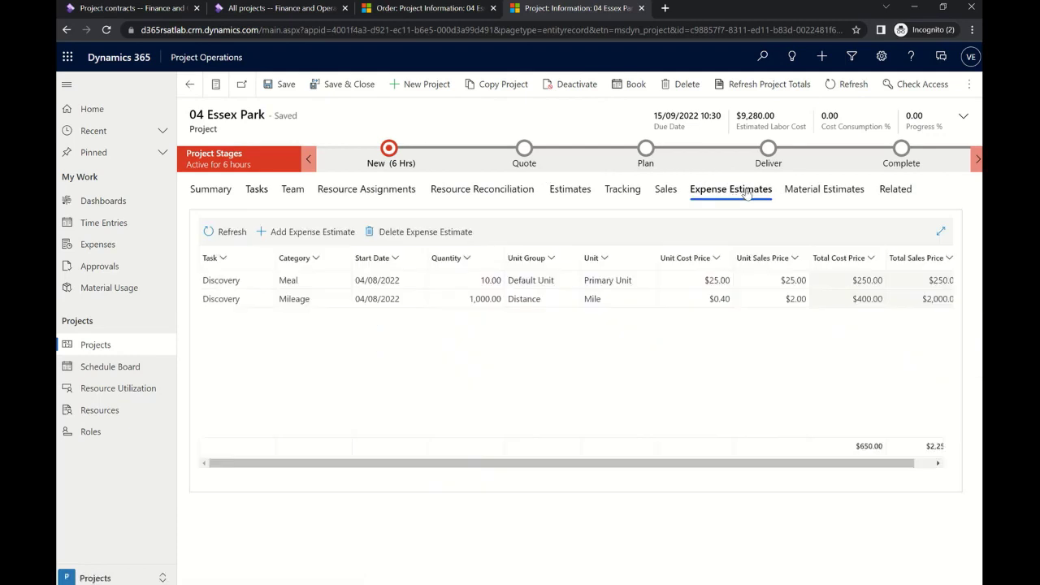
pyautogui.click(823, 193)
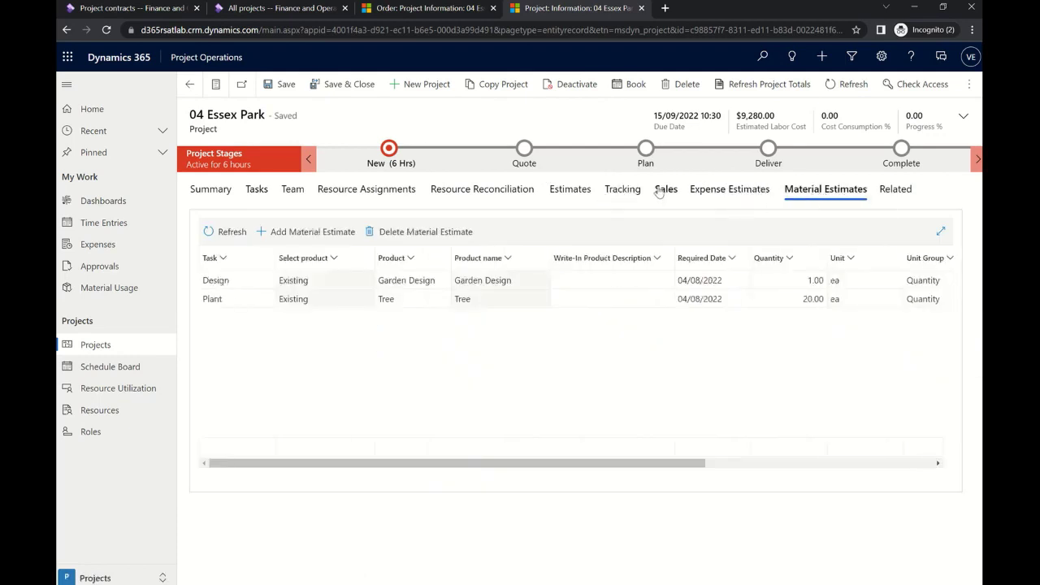
pyautogui.click(570, 192)
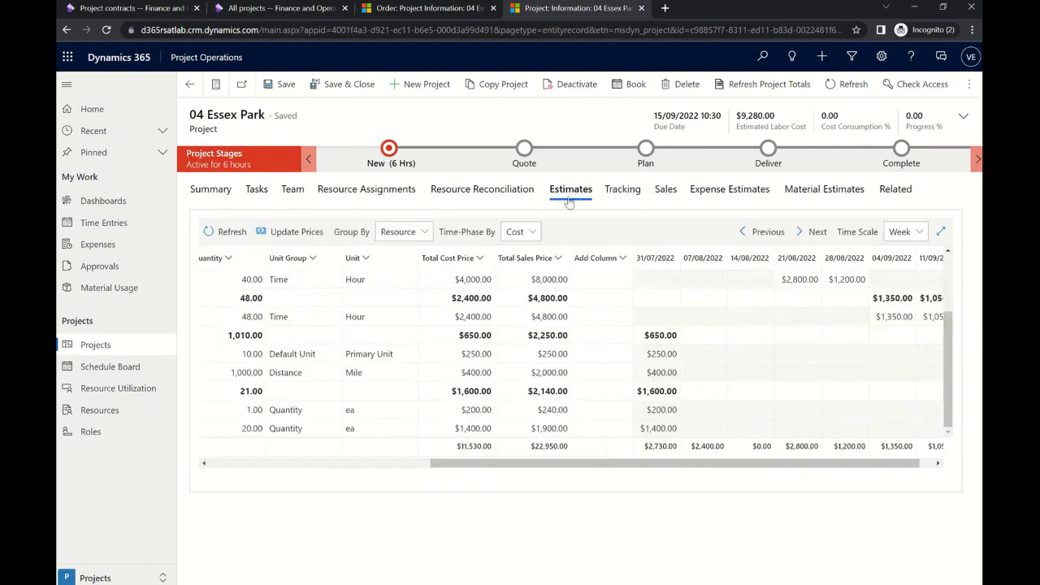
pyautogui.click(414, 464)
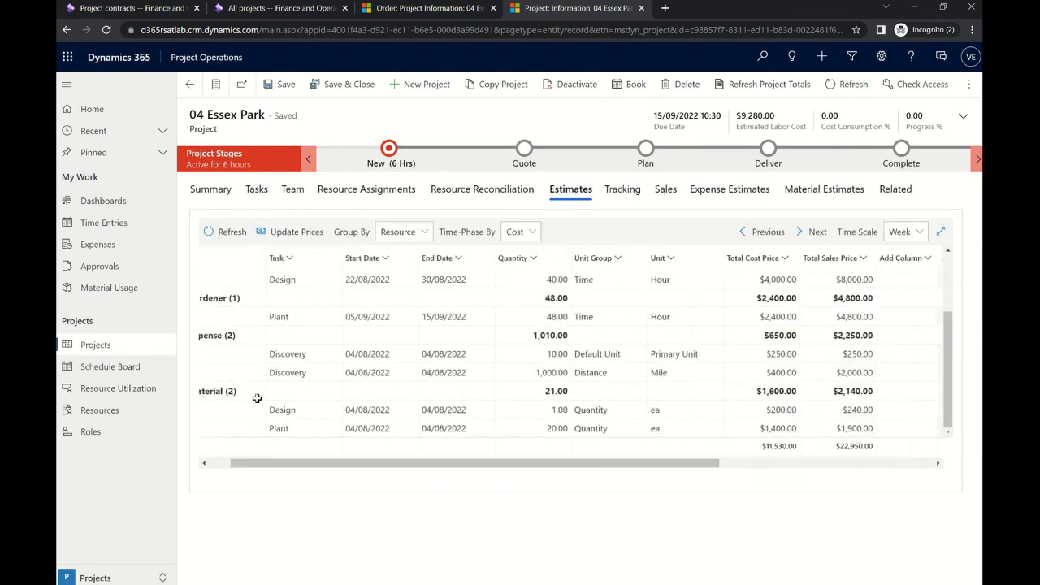
pyautogui.scroll(3, 321, 436)
pyautogui.moveTo(302, 464); pyautogui.dragTo(280, 464)
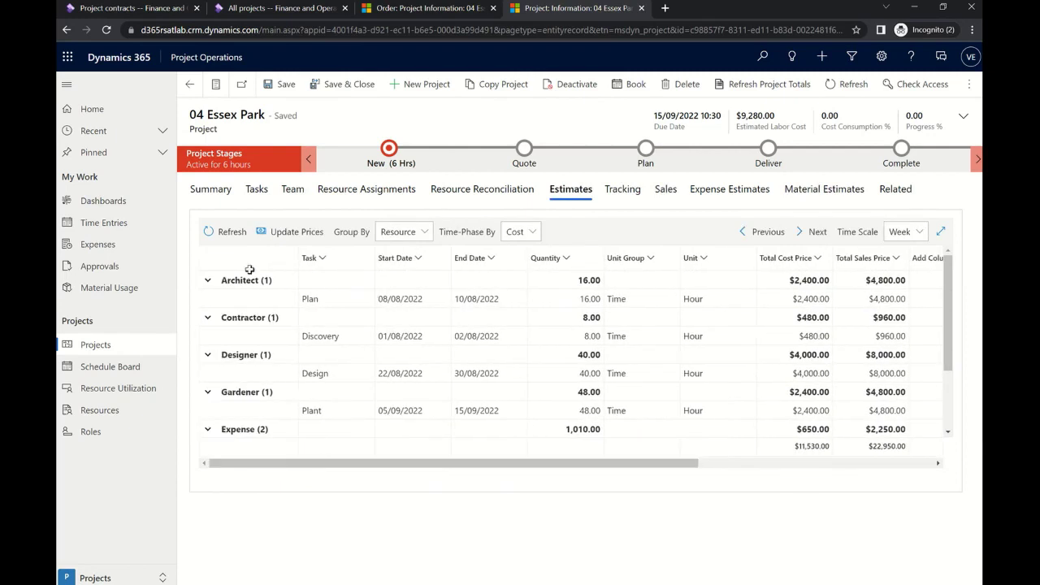
pyautogui.moveTo(452, 466); pyautogui.dragTo(632, 465)
pyautogui.scroll(-2, 550, 326)
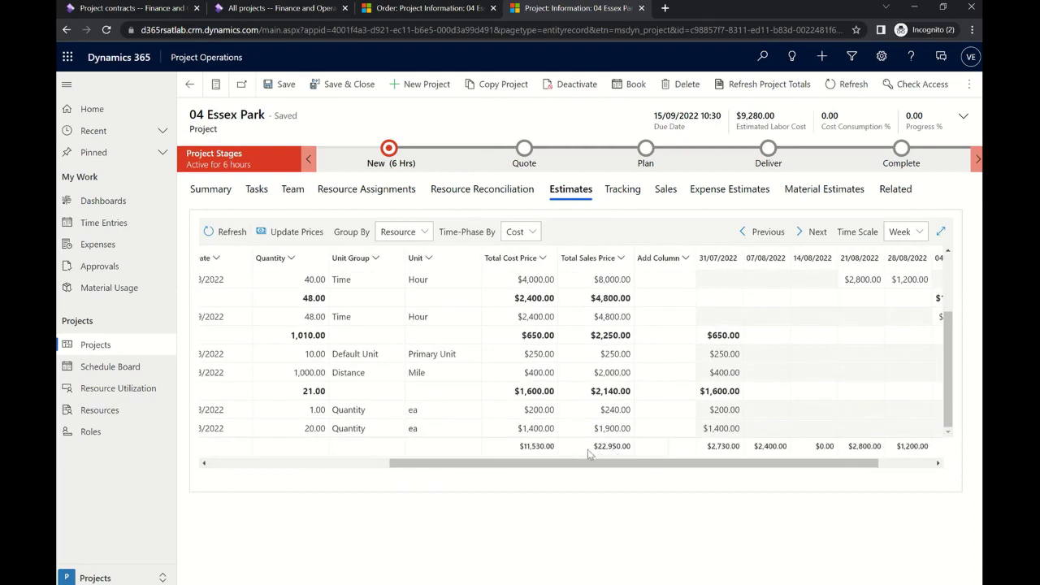
pyautogui.click(664, 190)
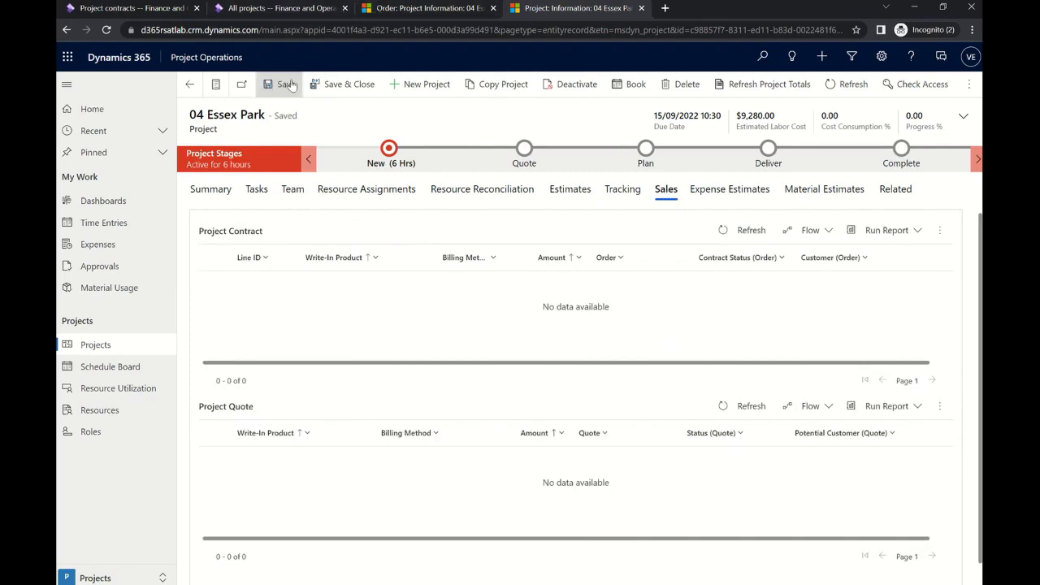
# Link the Discovery and expenses line of the 04 Essex Park Design contract to project 04 Essex Park and save it
pyautogui.click(379, 10)
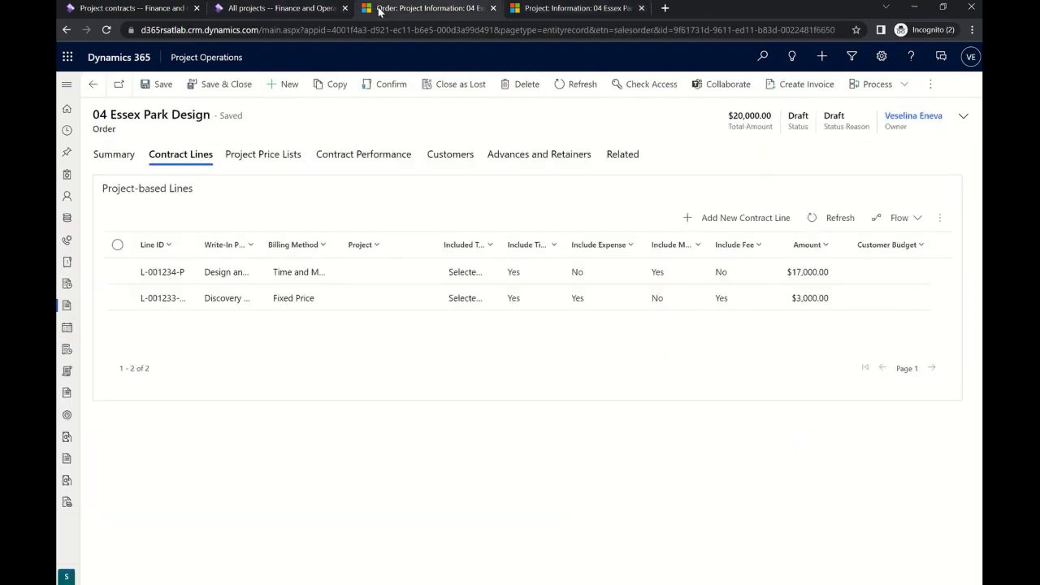
pyautogui.click(362, 306)
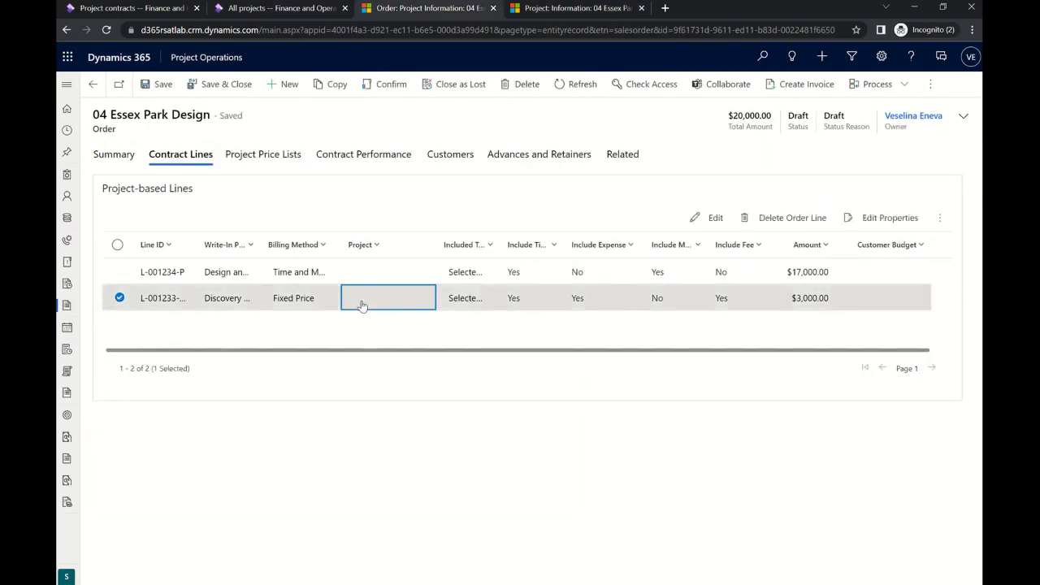
pyautogui.doubleClick(363, 305)
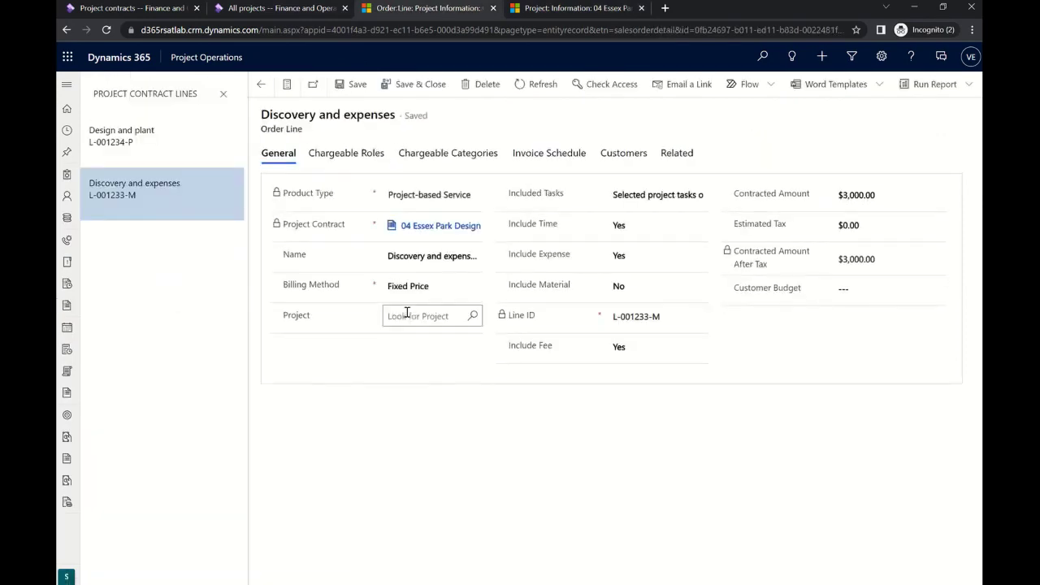
pyautogui.click(407, 317)
pyautogui.click(415, 331)
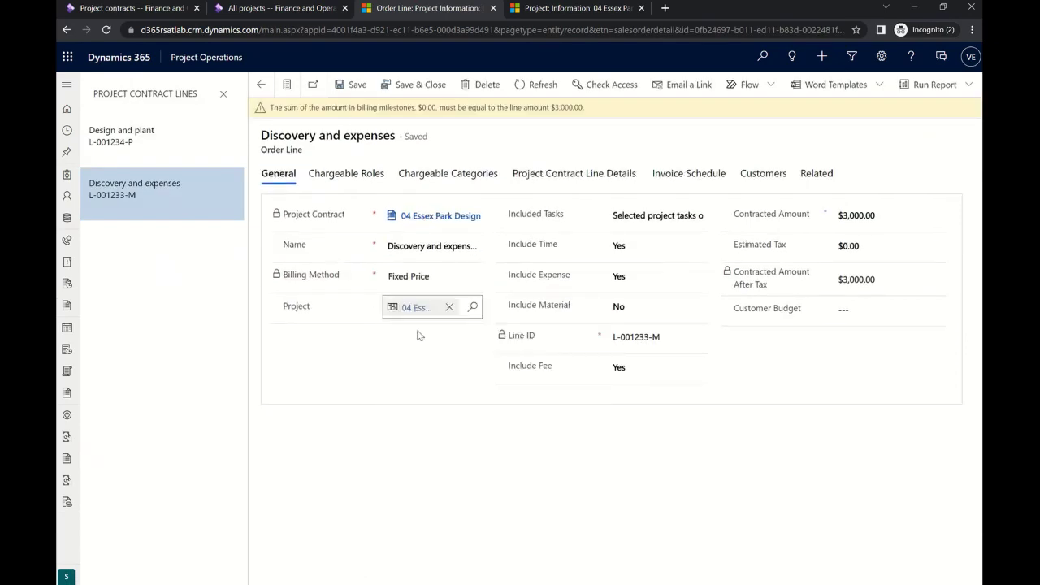
pyautogui.click(557, 386)
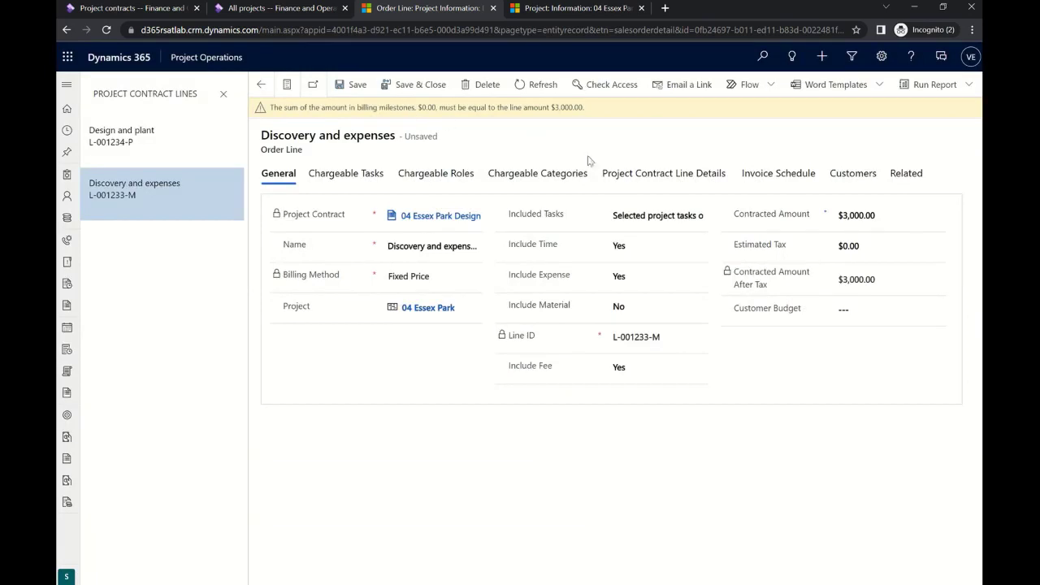
pyautogui.click(363, 90)
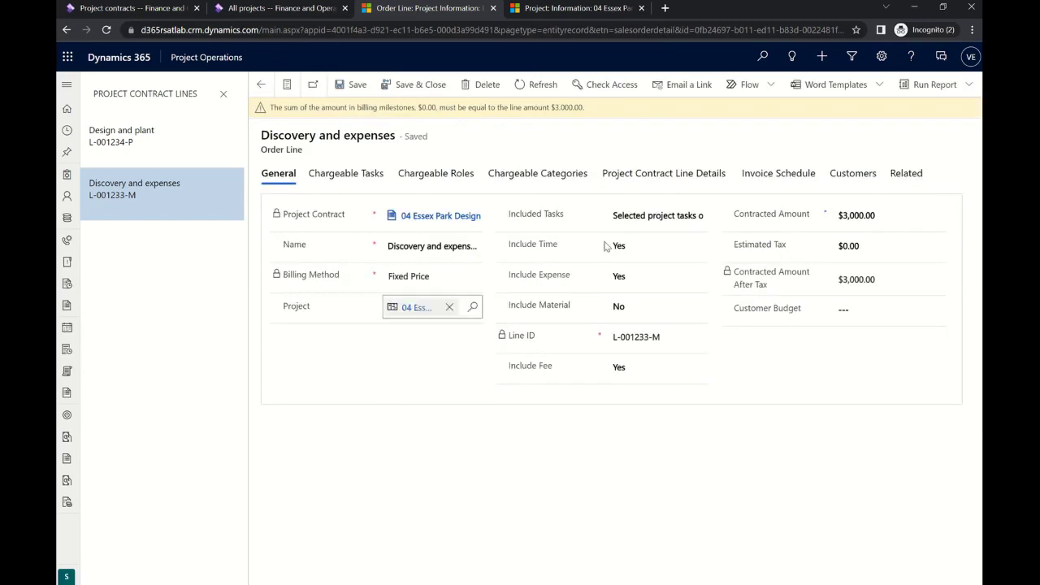
# Generate periodic billing milestones for the Discovery and expenses line from its invoice schedule and return to its general details
pyautogui.click(789, 177)
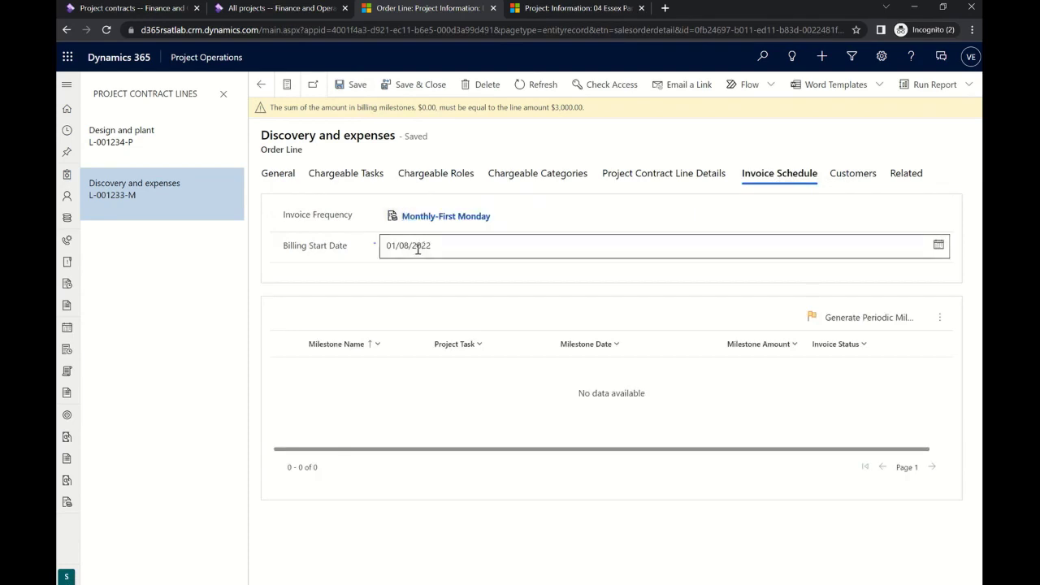
pyautogui.click(844, 325)
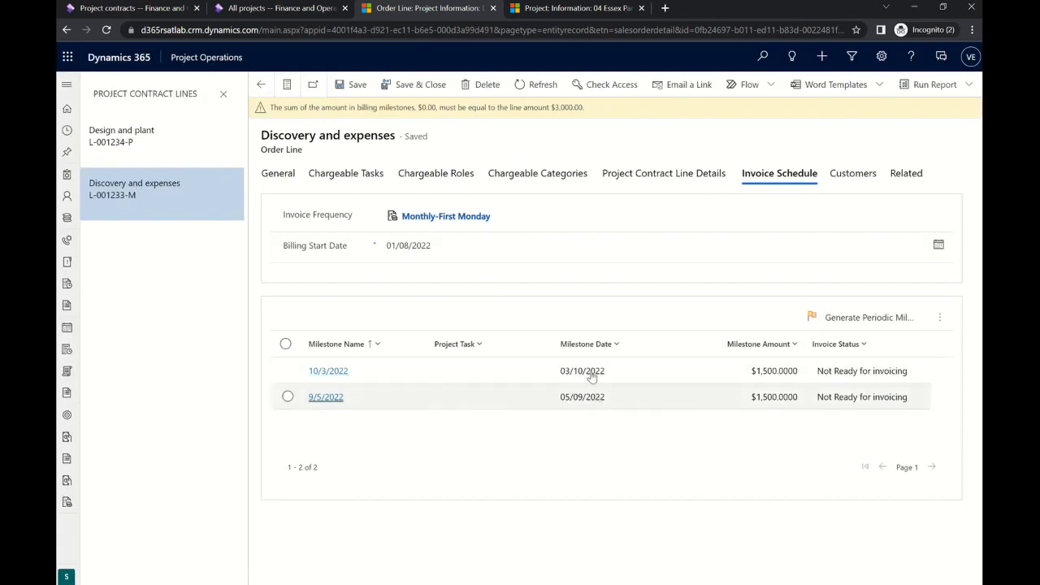
pyautogui.click(278, 175)
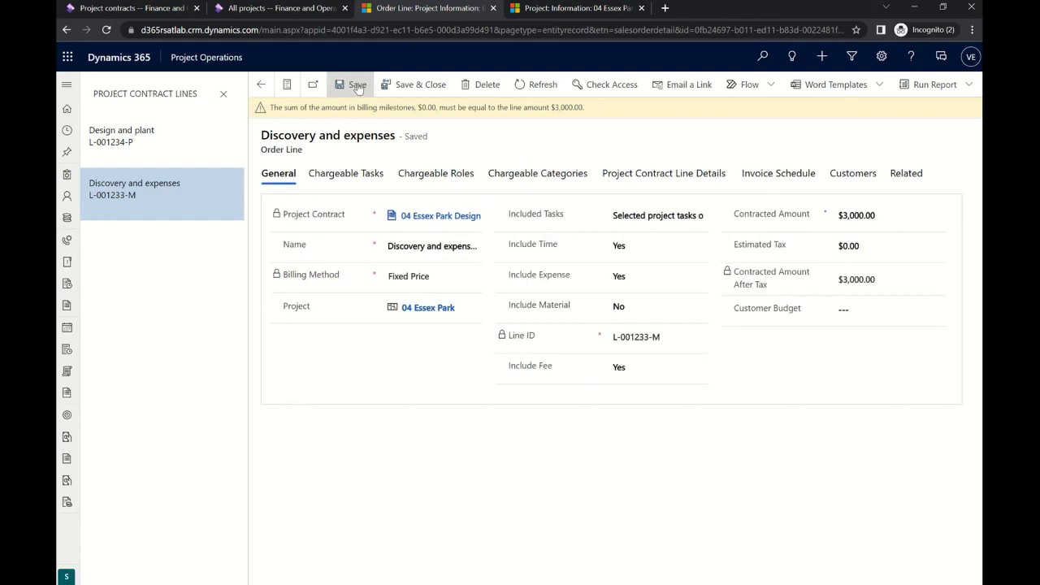
# Assign project 04 Essex Park to the Design and plant contract line and accept the project reference update
pyautogui.click(126, 148)
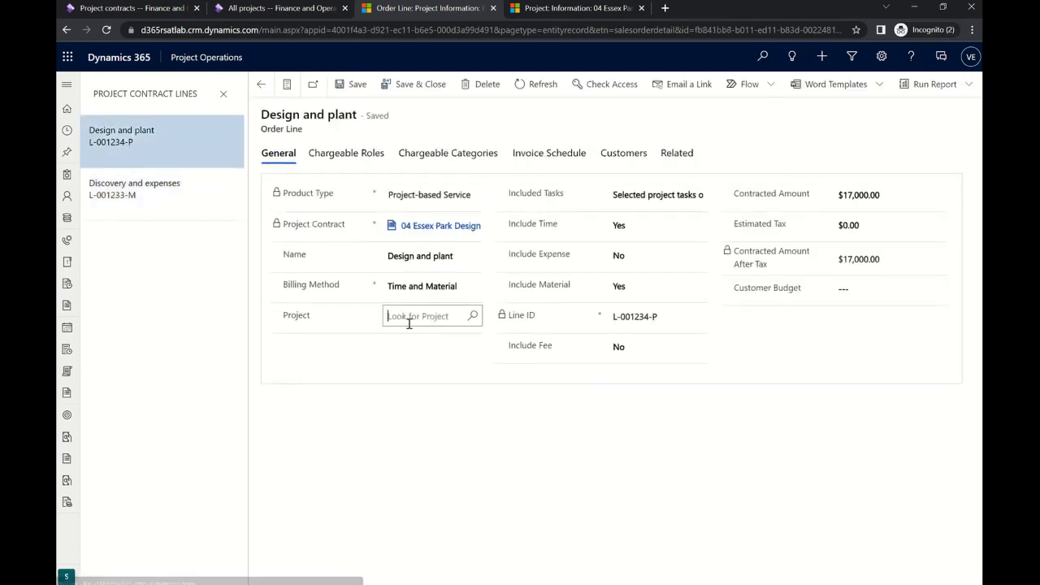
pyautogui.click(409, 322)
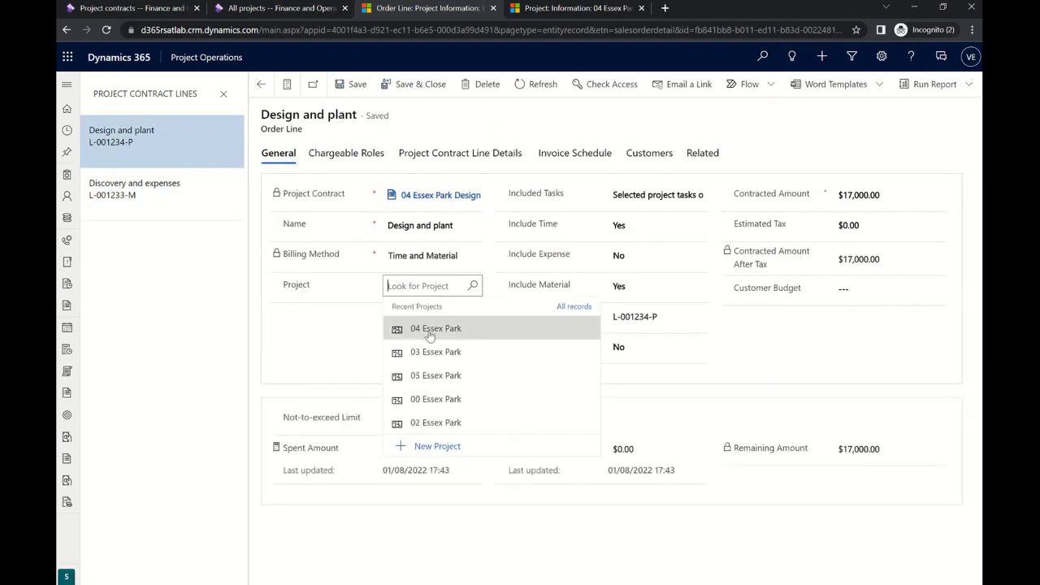
pyautogui.click(429, 333)
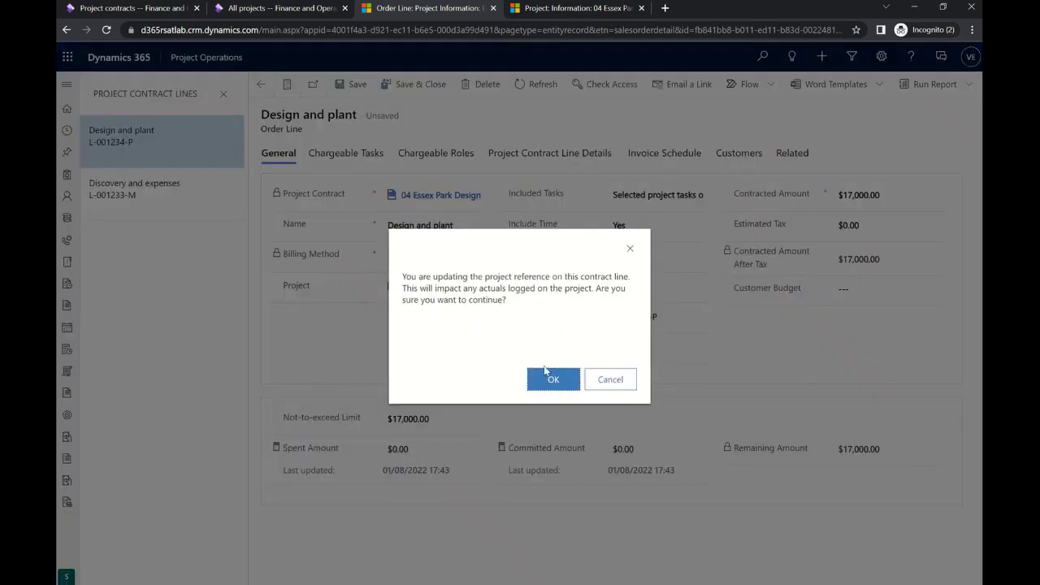
pyautogui.click(550, 375)
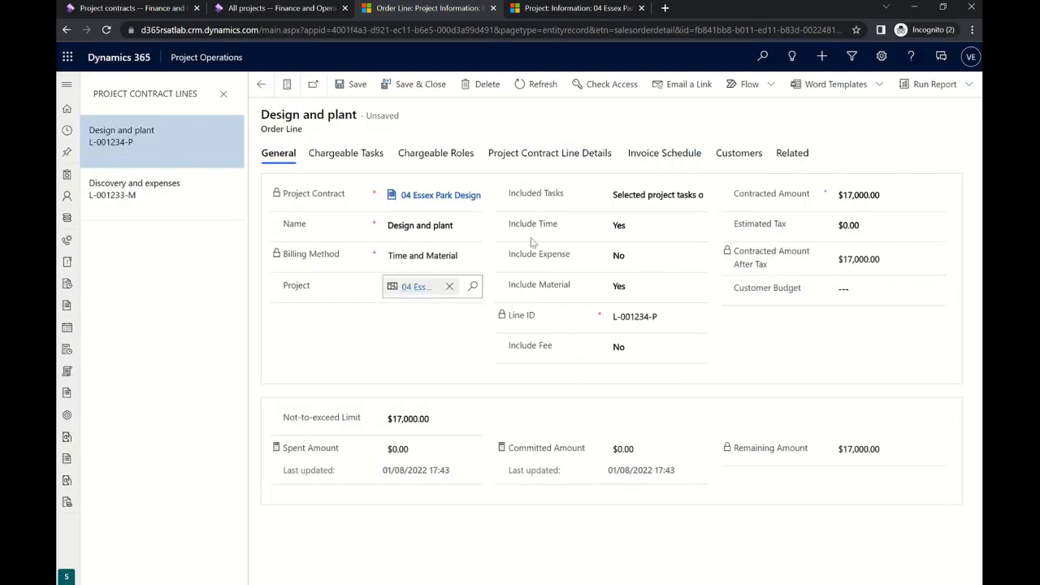
# Check the Design and plant line's invoice schedule and line details, then refresh project 04 Essex Park and review its sales links
pyautogui.click(663, 159)
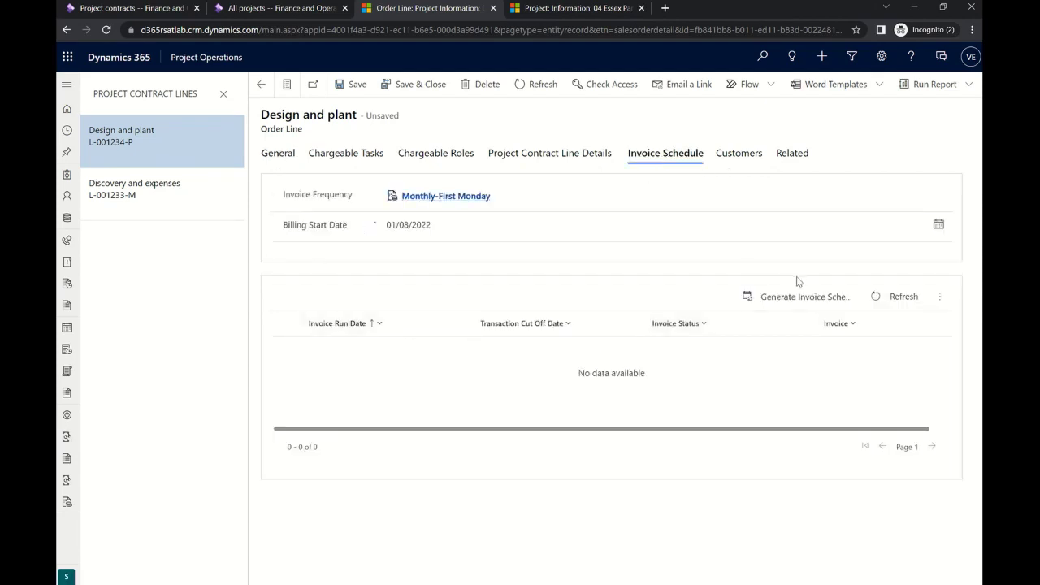
pyautogui.click(546, 159)
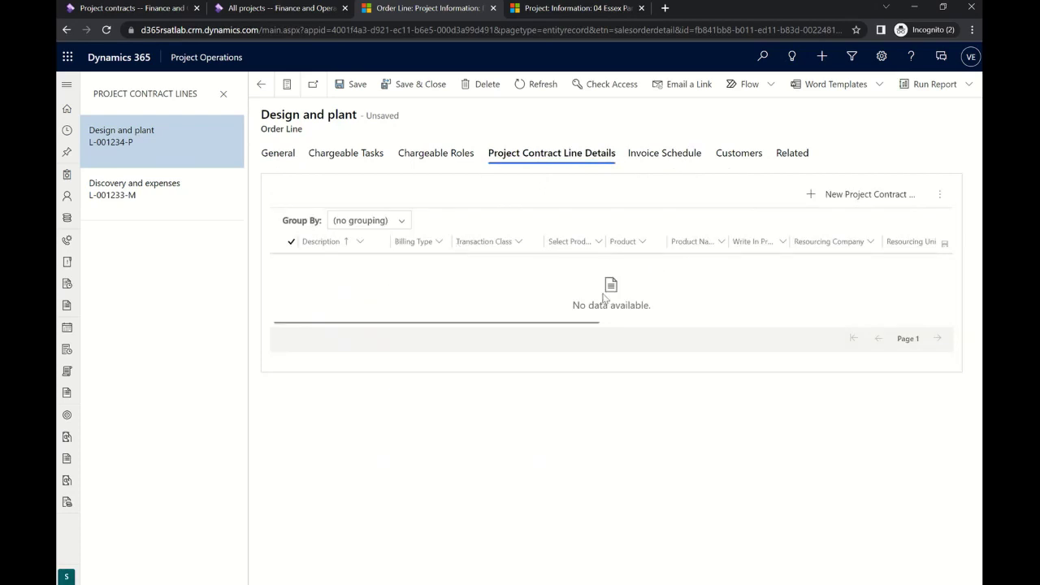
pyautogui.click(584, 15)
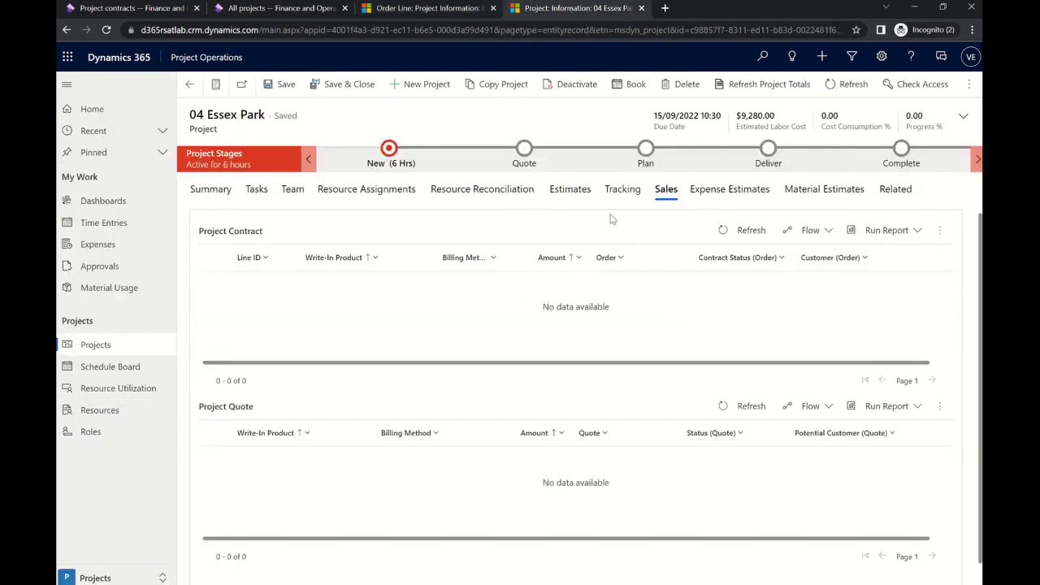
pyautogui.click(849, 84)
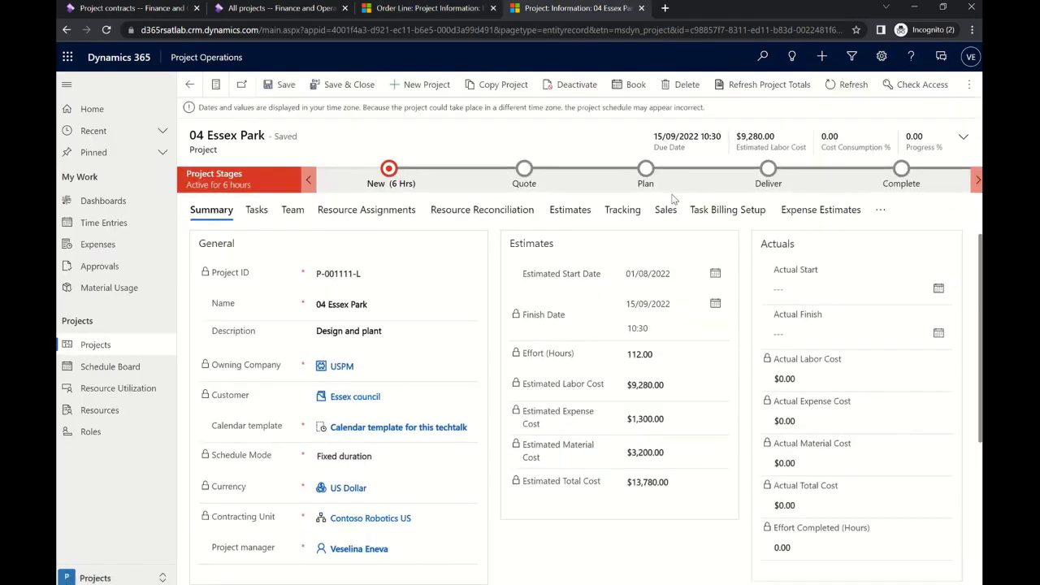
pyautogui.click(667, 211)
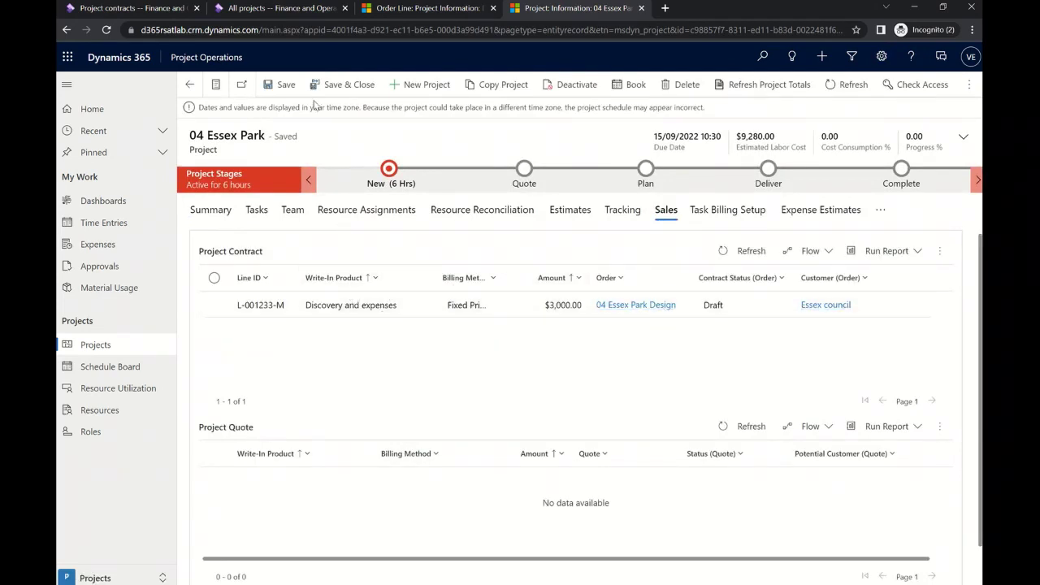
# Save the Design and plant contract line from its general details and switch to the Discovery and expenses line
pyautogui.click(402, 14)
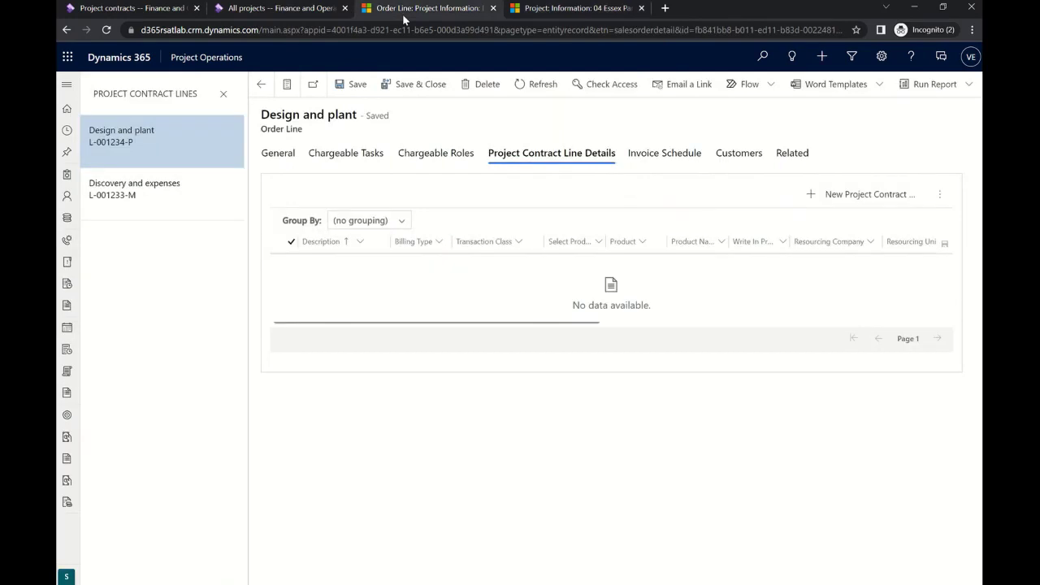
pyautogui.click(287, 155)
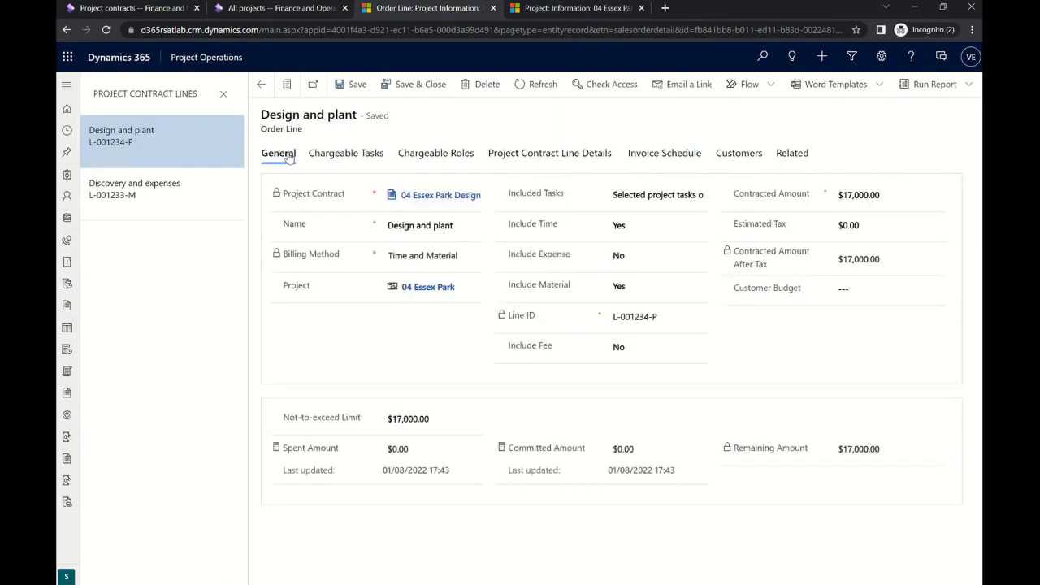
pyautogui.click(358, 86)
pyautogui.click(176, 204)
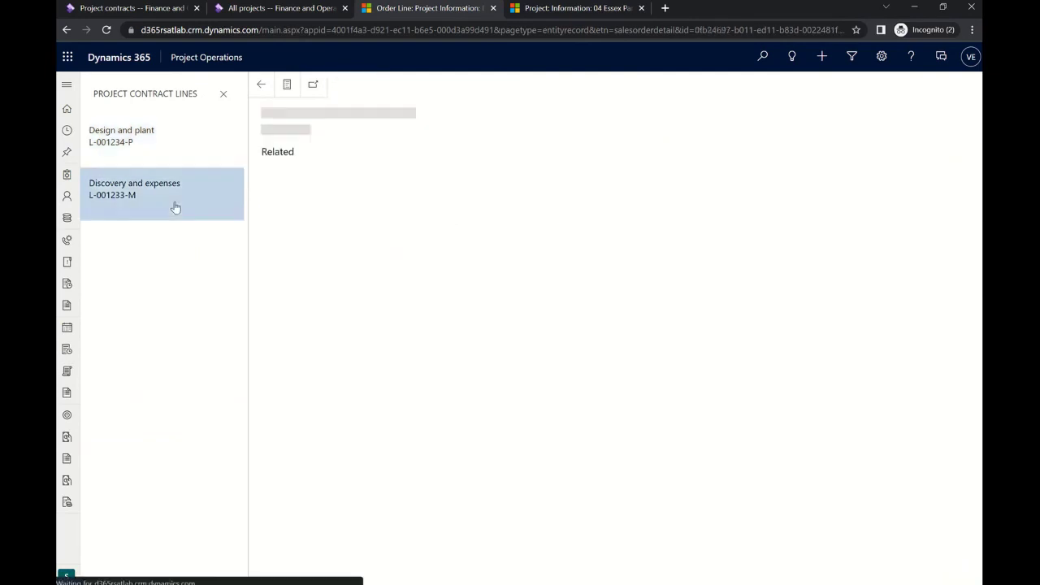
# Refresh project 04 Essex Park again and check which contract lines are linked to it
pyautogui.click(583, 10)
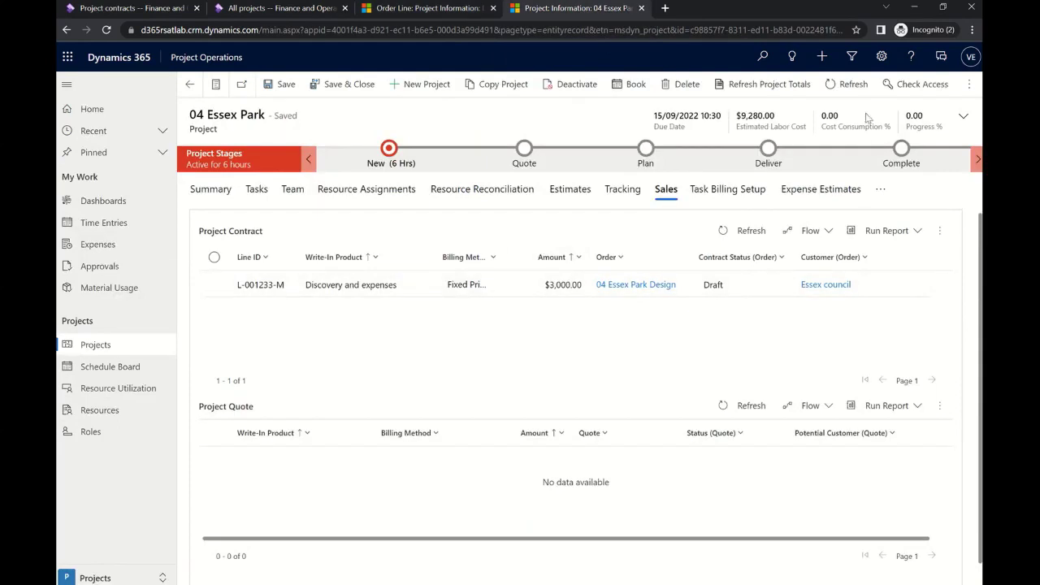
pyautogui.click(864, 86)
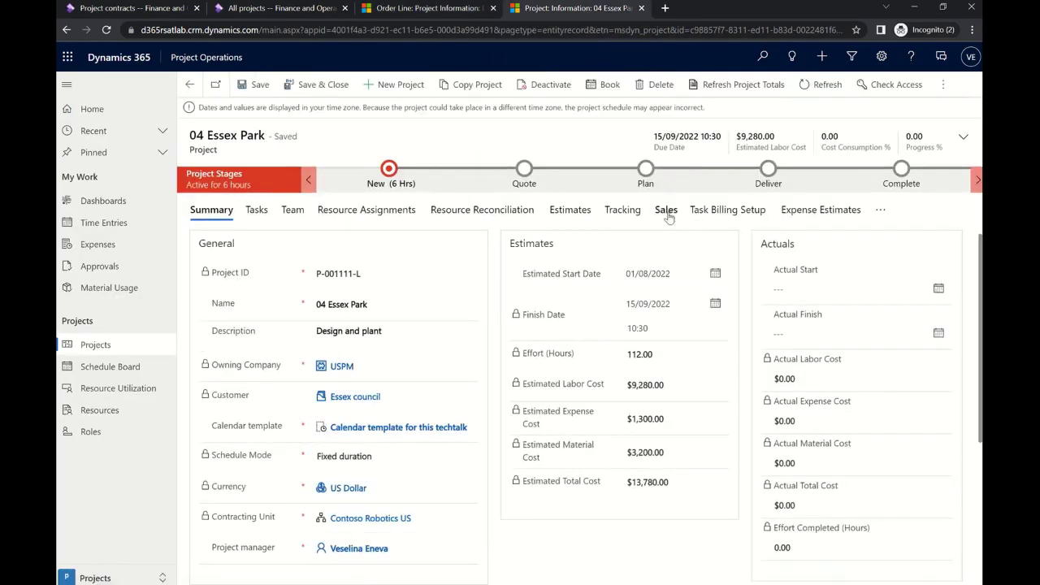
pyautogui.click(666, 212)
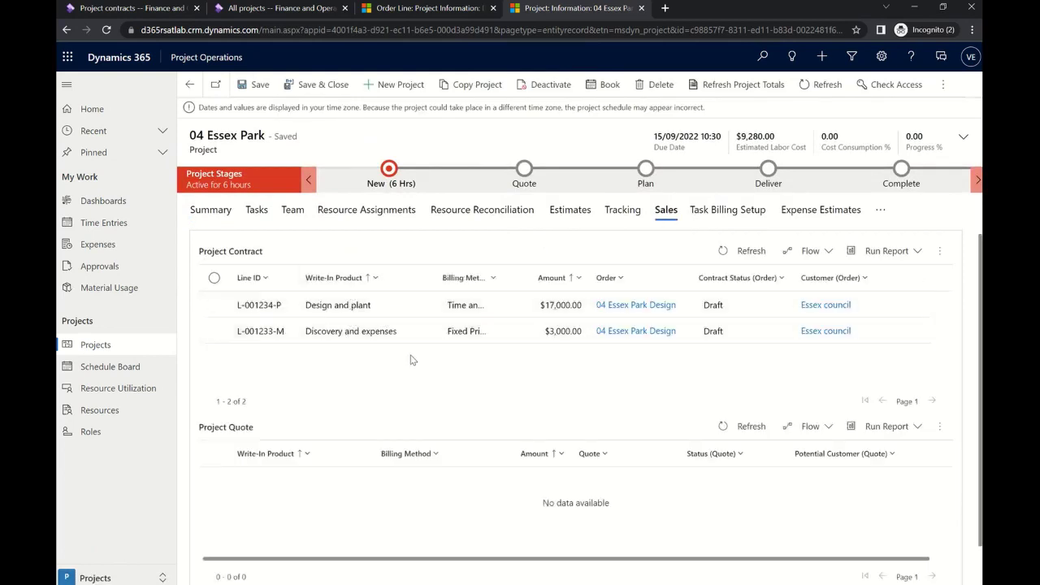
# In the project's task billing setup, associate the Discovery task with the Discovery and expenses contract line as chargeable
pyautogui.click(729, 211)
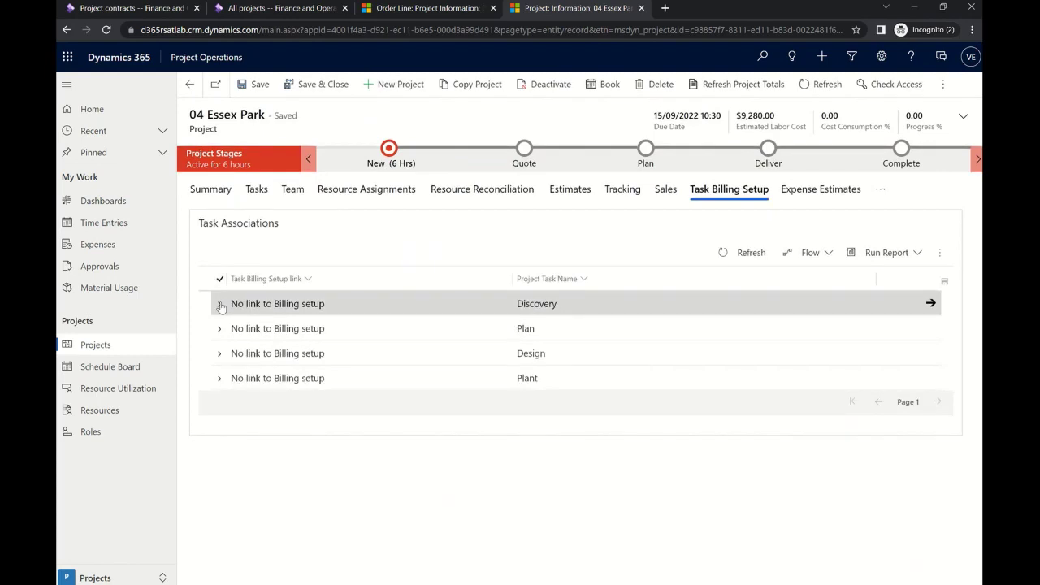
pyautogui.click(219, 304)
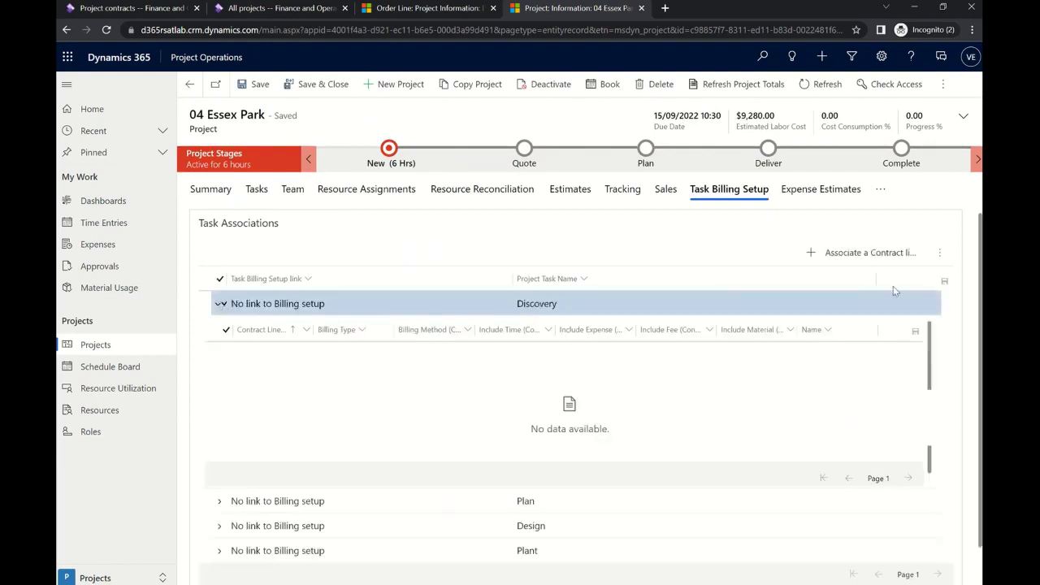
pyautogui.click(820, 254)
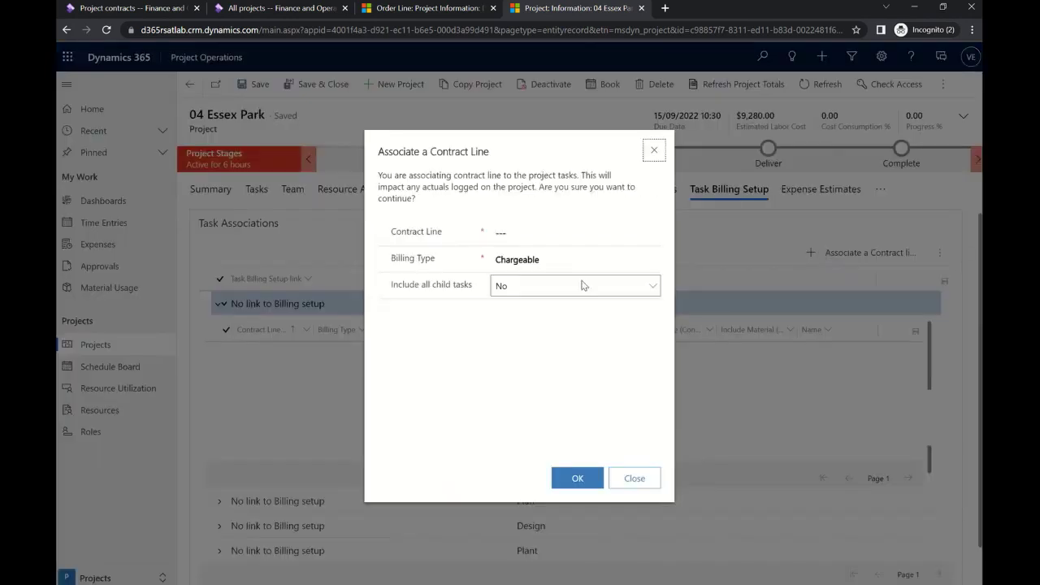
pyautogui.click(569, 233)
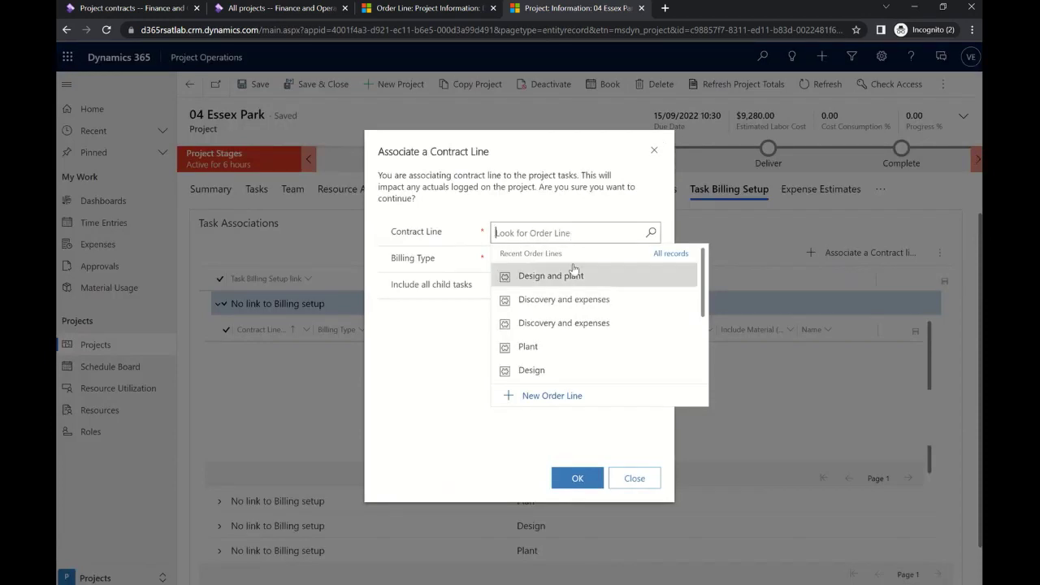
pyautogui.click(581, 299)
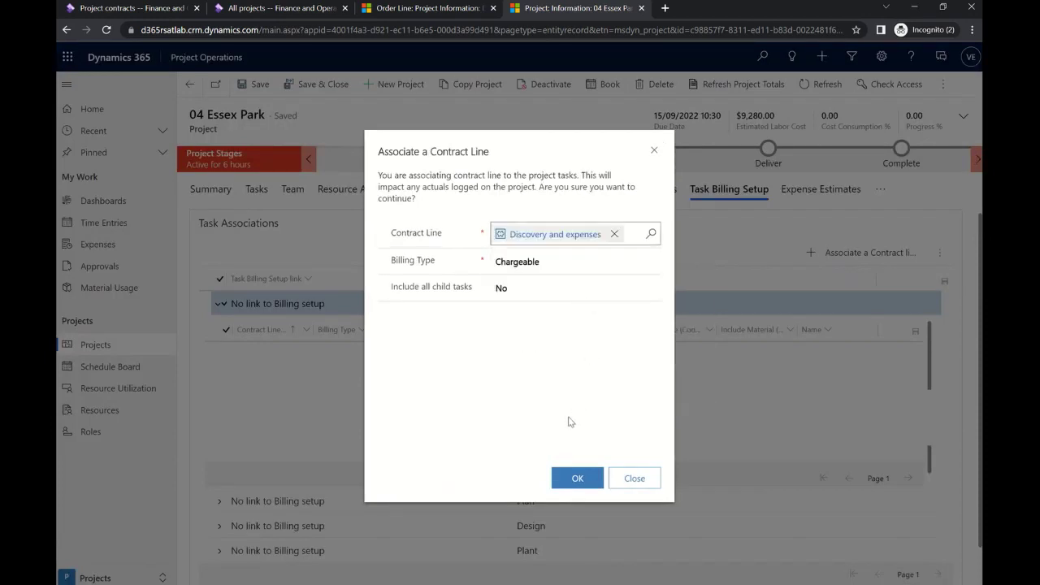
pyautogui.click(573, 477)
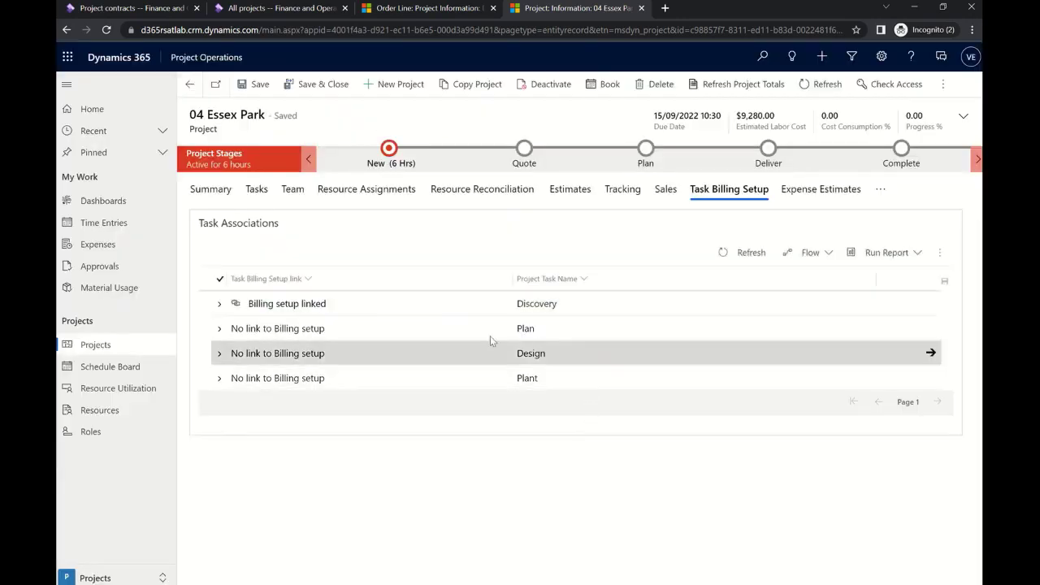
# Associate the Plan task with the Design and plant contract line
pyautogui.click(261, 341)
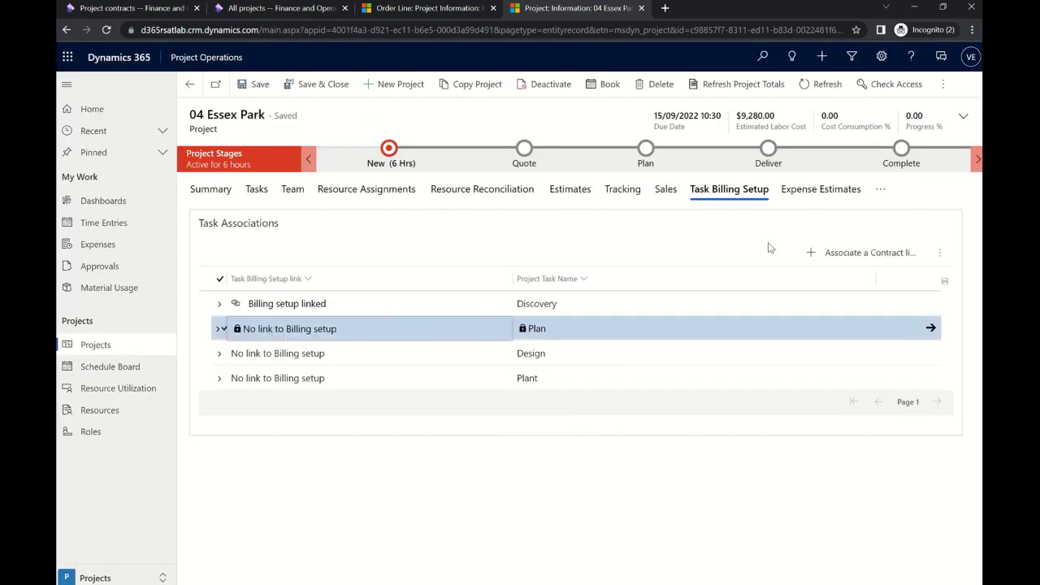
pyautogui.click(807, 261)
pyautogui.click(576, 232)
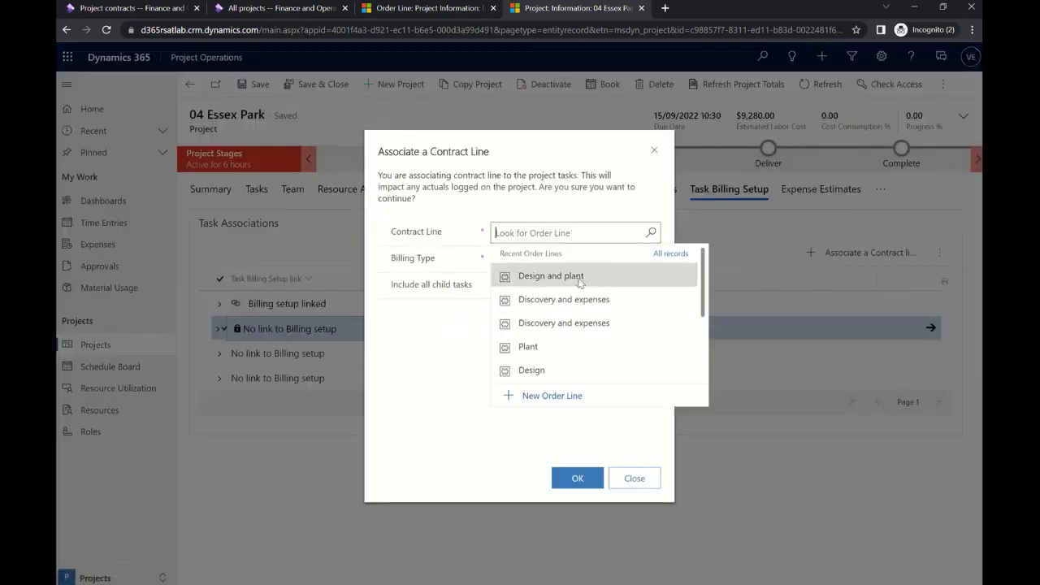
pyautogui.click(580, 278)
pyautogui.click(574, 477)
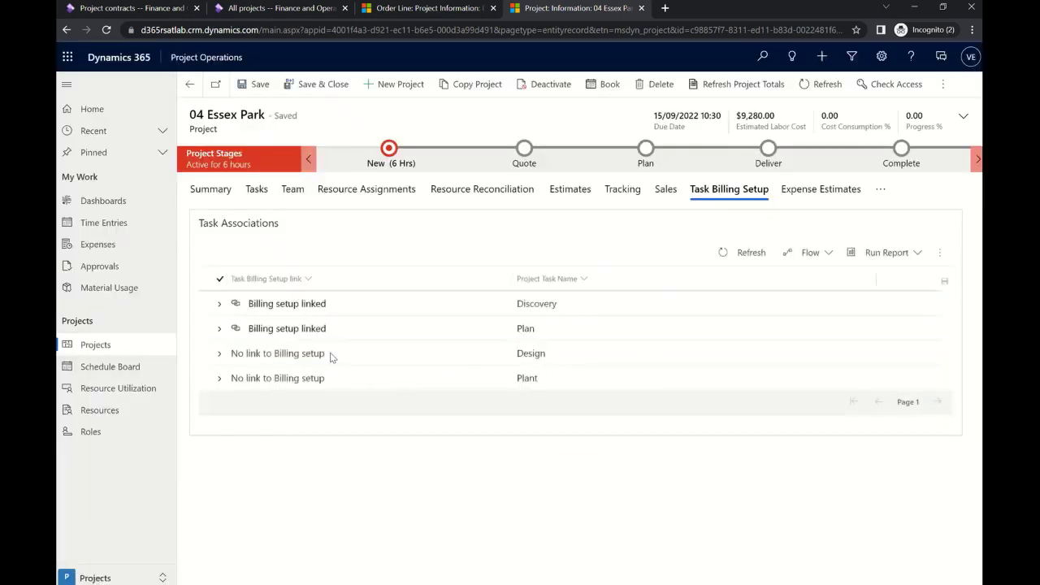
# Associate the Design task with the Design and plant contract line
pyautogui.click(331, 356)
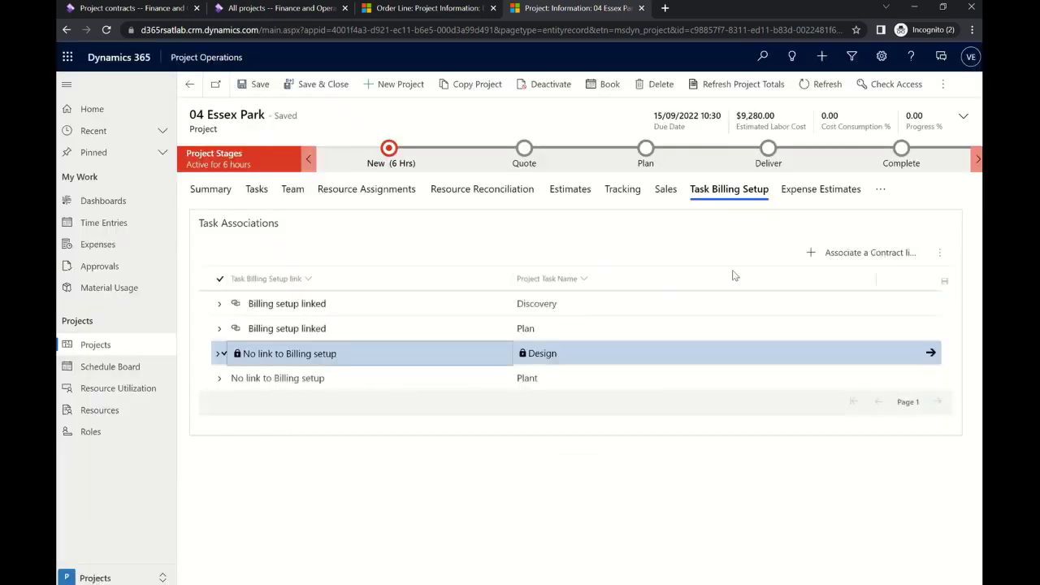
pyautogui.click(842, 257)
pyautogui.click(541, 232)
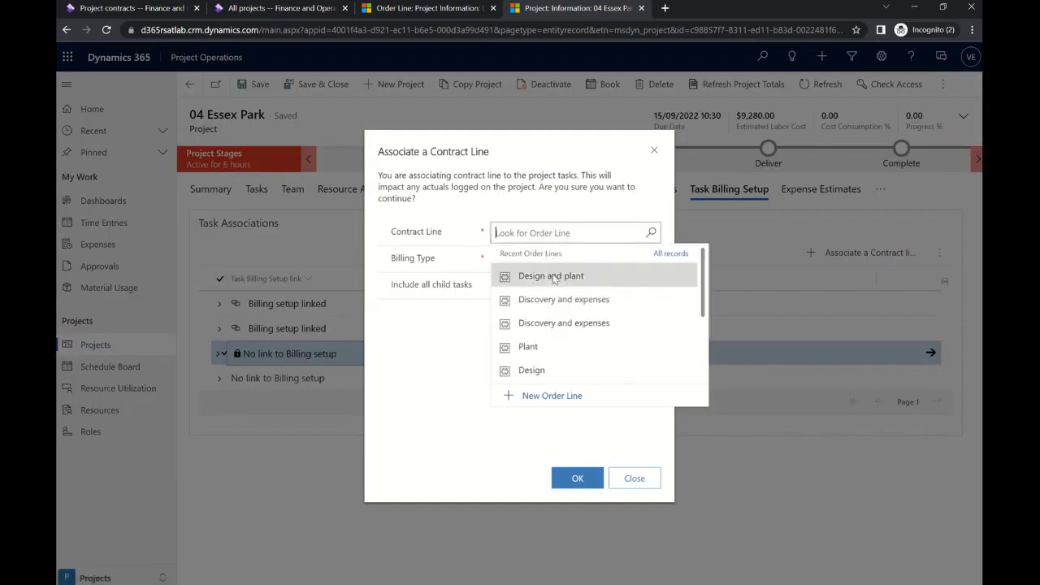
pyautogui.click(553, 276)
pyautogui.click(577, 478)
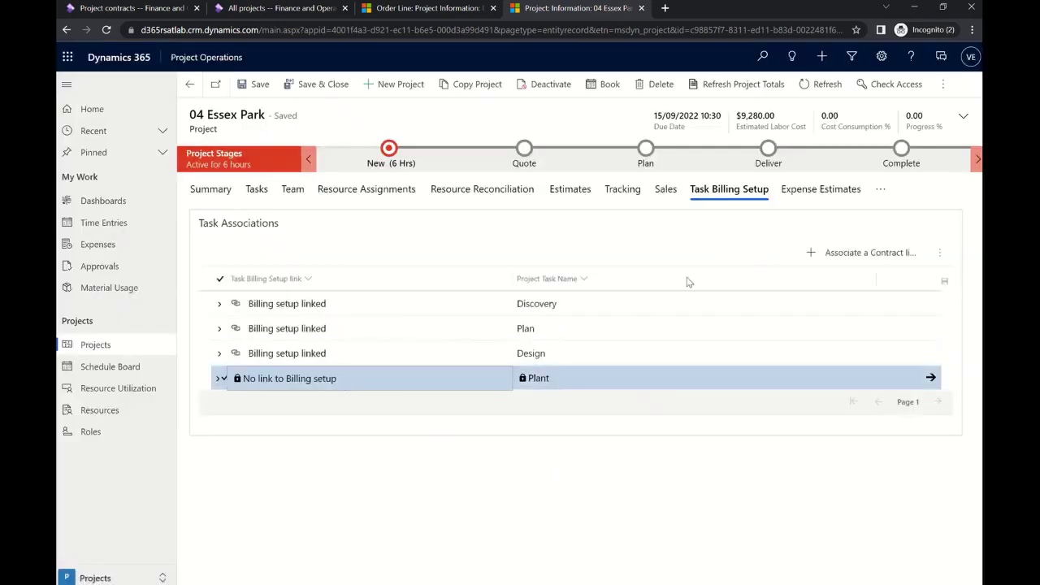
# Associate the Plant task with the Design and plant contract line as chargeable
pyautogui.click(810, 253)
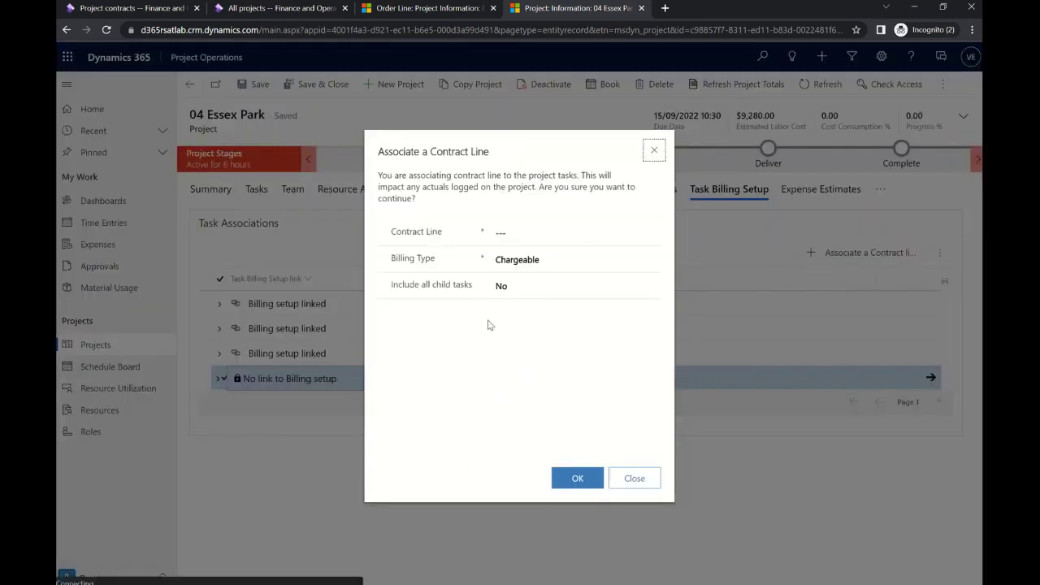
pyautogui.click(512, 234)
pyautogui.click(536, 276)
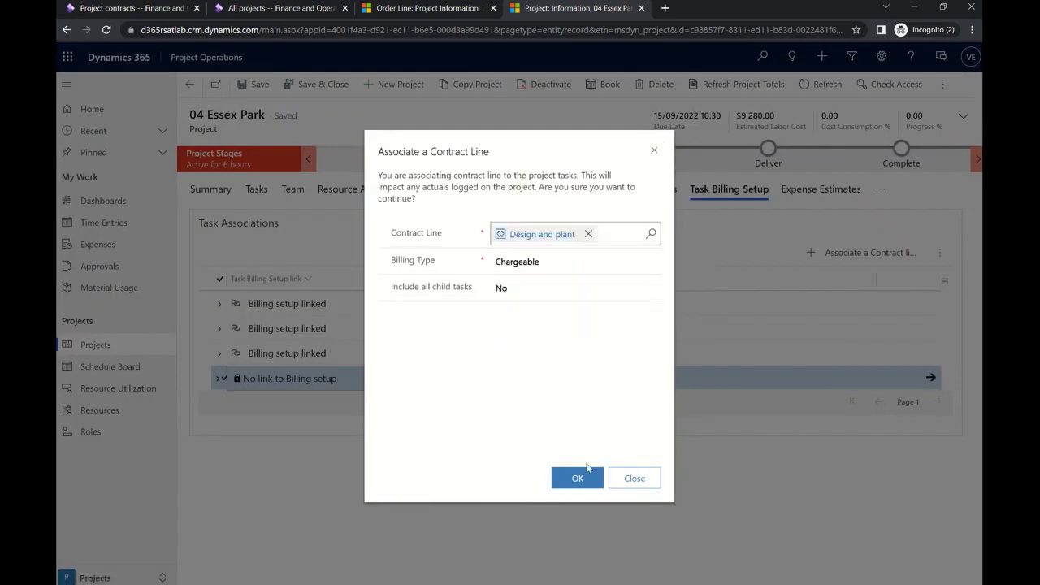
pyautogui.click(573, 481)
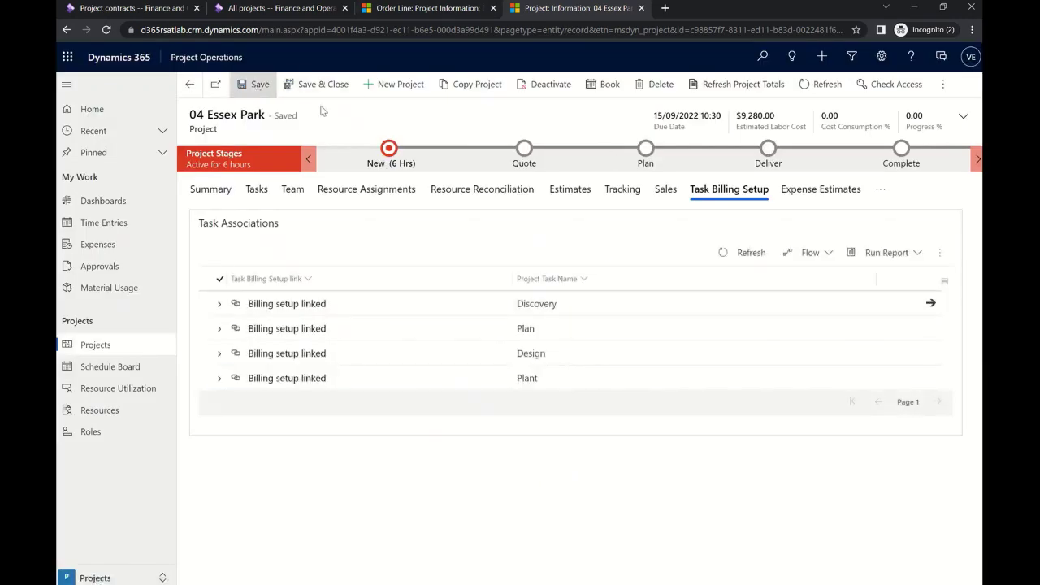
# Return to the Design and plant contract line, refresh it and show its project contract line details
pyautogui.click(410, 10)
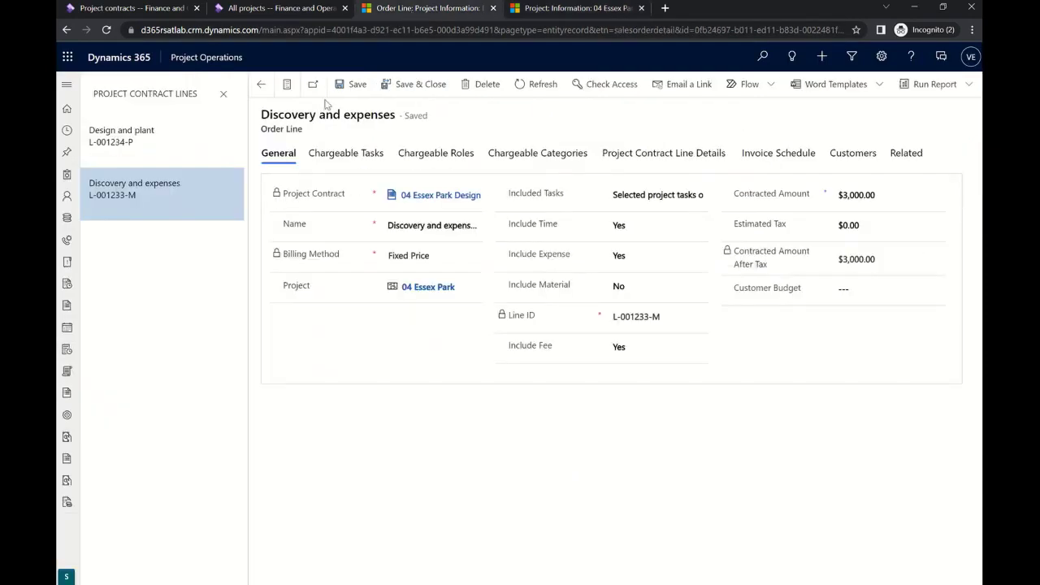
pyautogui.click(166, 141)
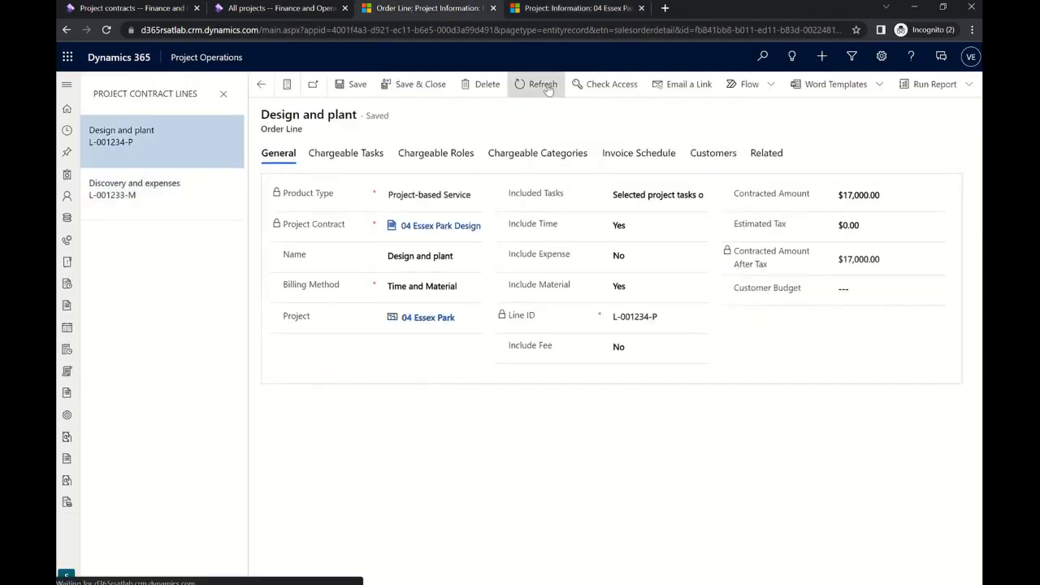
pyautogui.click(542, 84)
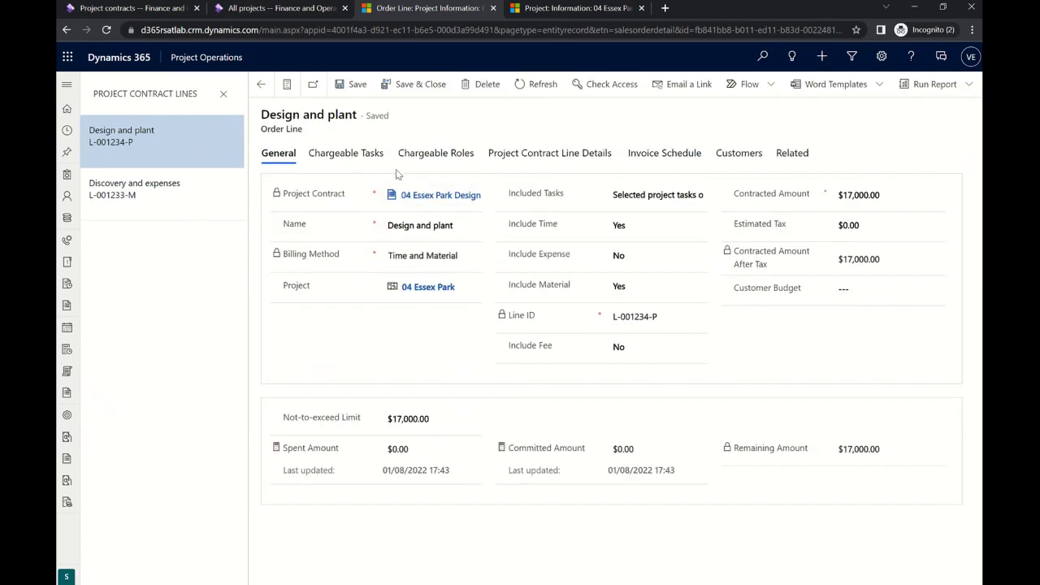
pyautogui.click(573, 157)
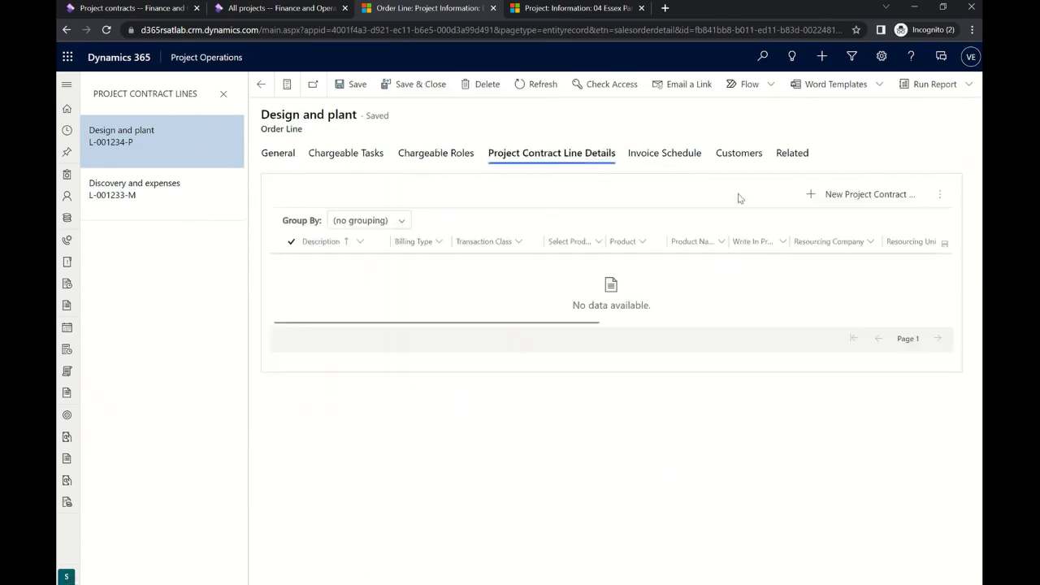
# Import the project estimates into the Design and plant line details with WBS node level summarization set to None, and review the imported amounts
pyautogui.click(946, 204)
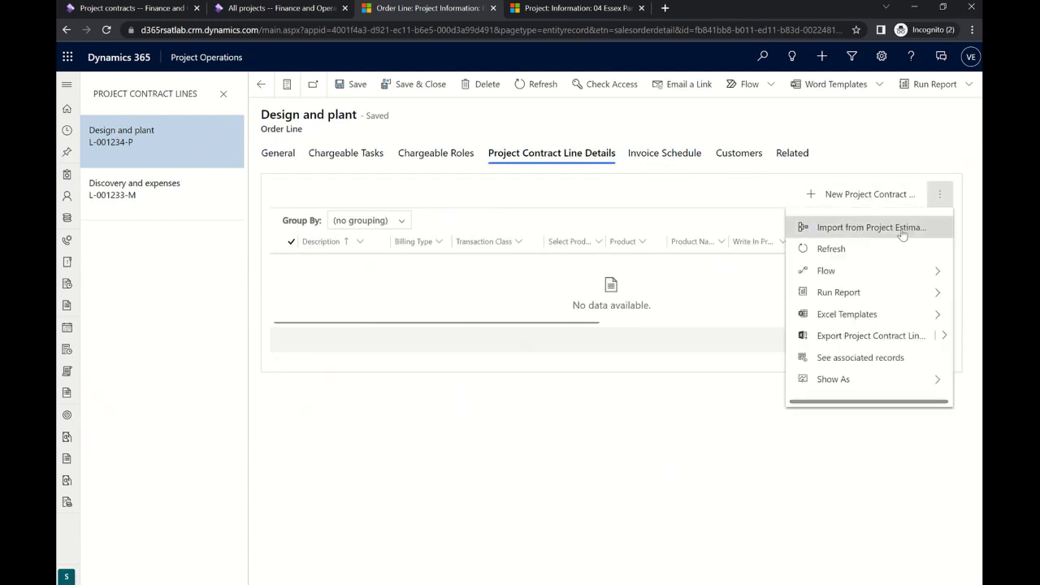
pyautogui.click(904, 228)
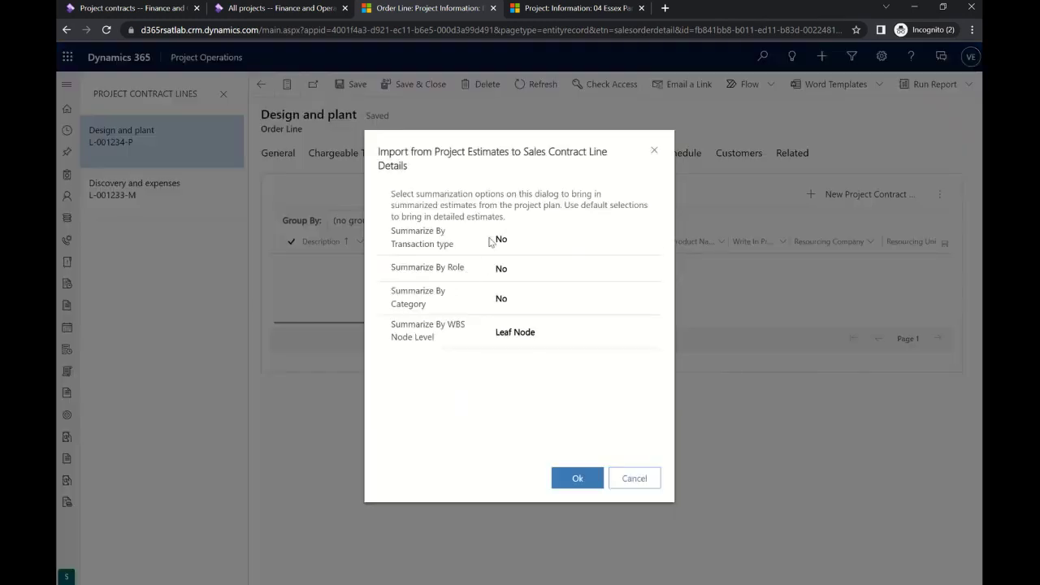
pyautogui.click(516, 332)
pyautogui.click(523, 361)
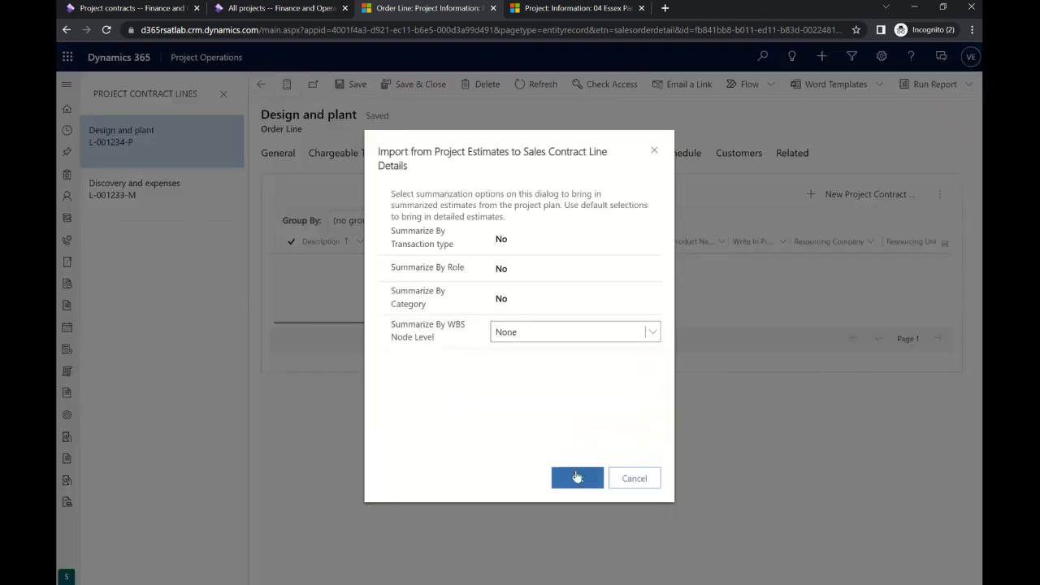
pyautogui.click(576, 479)
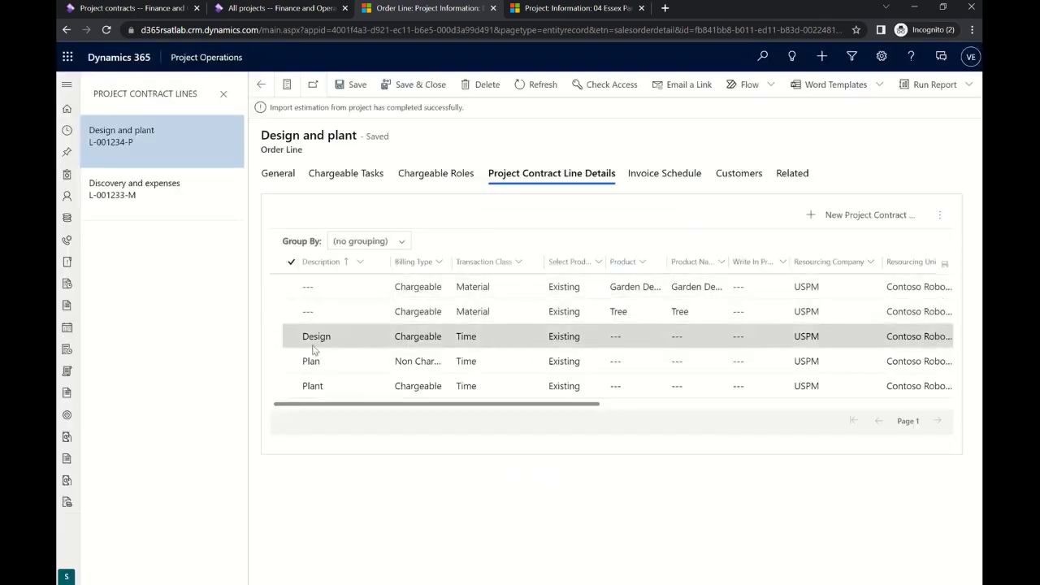
pyautogui.moveTo(395, 401); pyautogui.dragTo(755, 425)
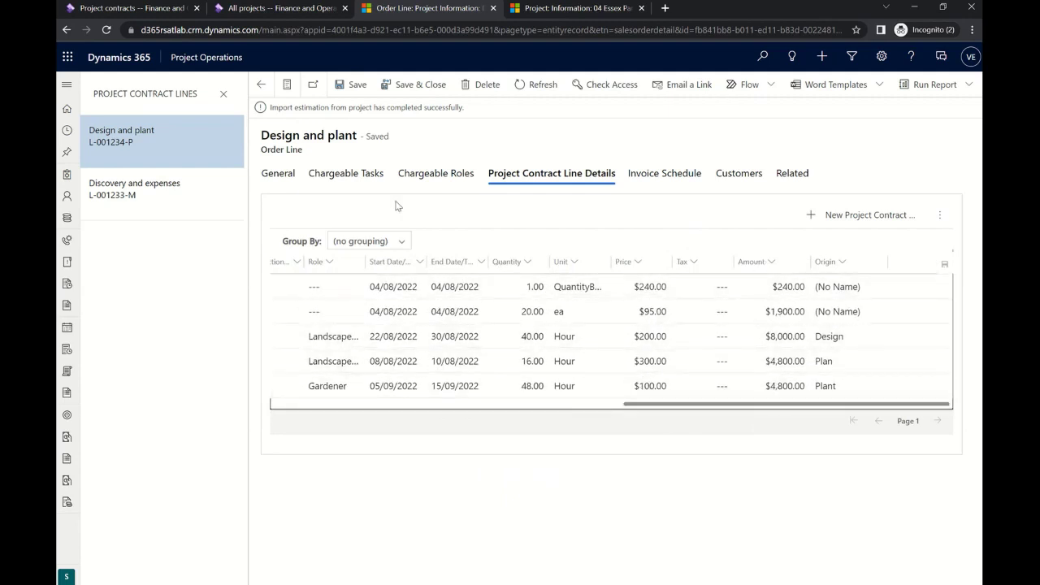
# Check the Design and plant line's contracted amount and generate its invoice schedule
pyautogui.click(279, 174)
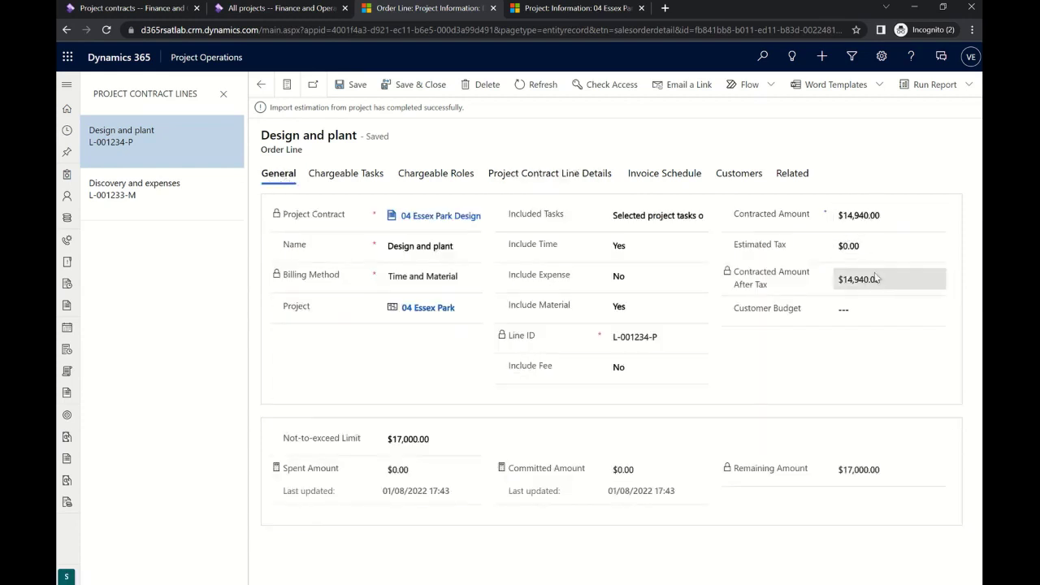
pyautogui.click(673, 180)
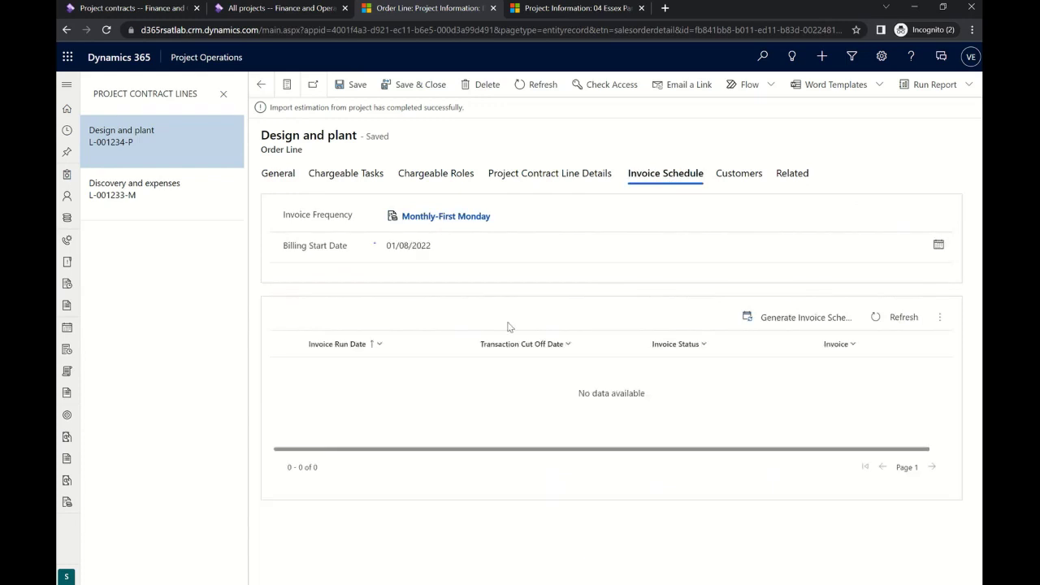
pyautogui.click(809, 328)
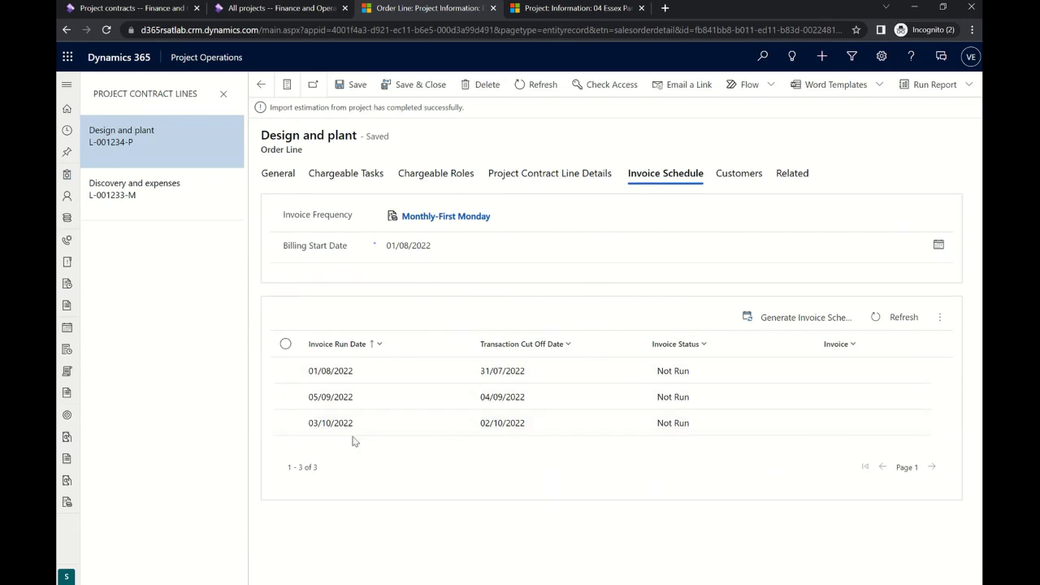
# Import the project estimates into the Discovery and expenses line details with WBS node level summarization set to None, and review the imported amounts
pyautogui.click(140, 204)
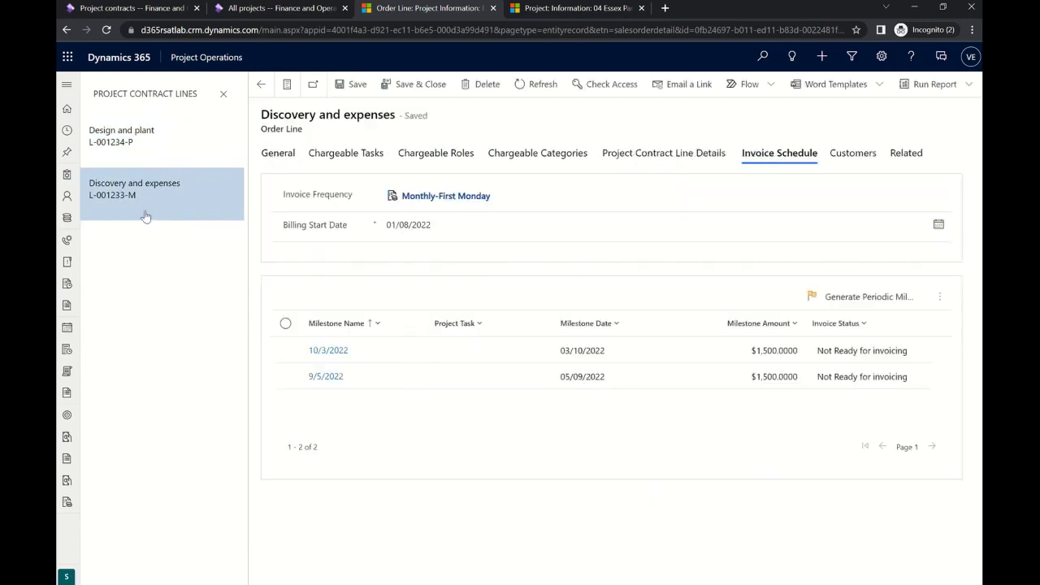
pyautogui.click(655, 154)
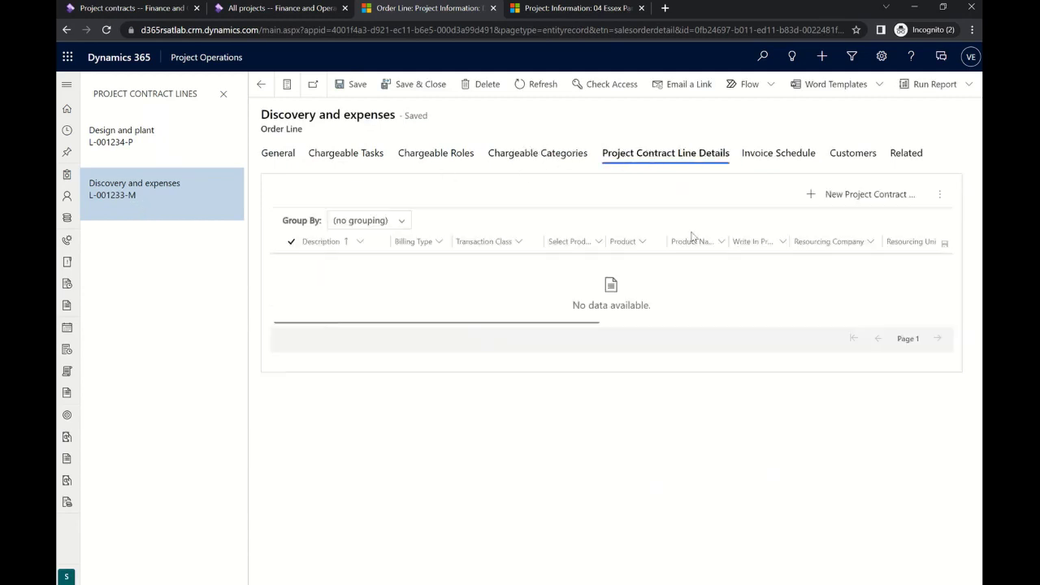
pyautogui.click(943, 200)
pyautogui.click(880, 227)
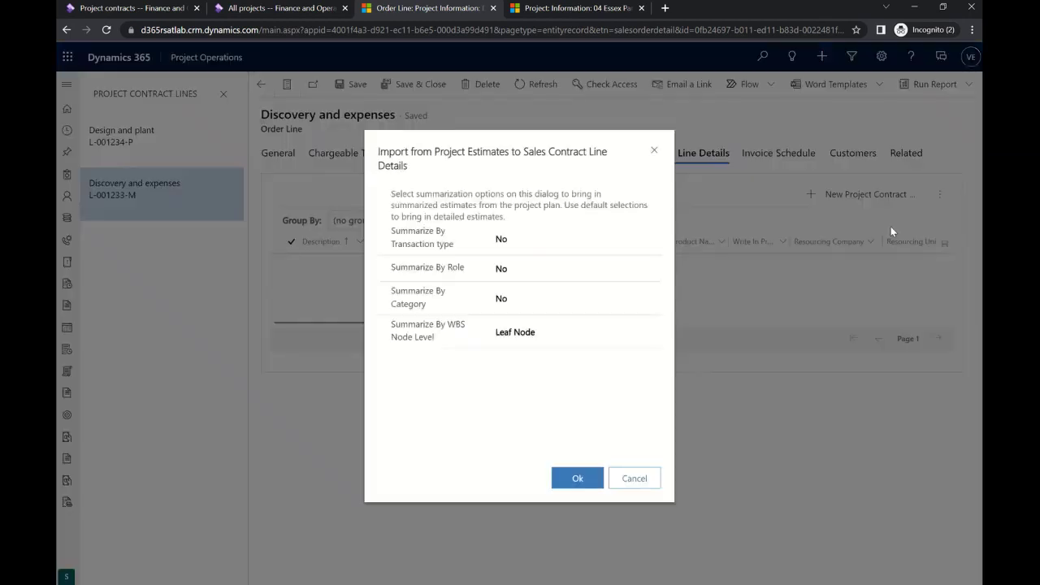
pyautogui.click(520, 332)
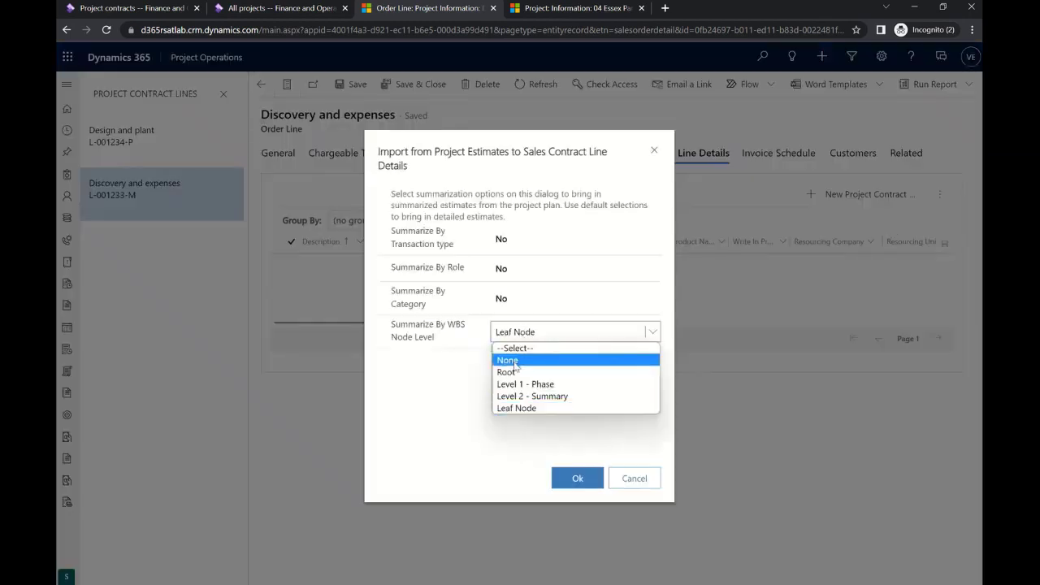
pyautogui.click(517, 361)
pyautogui.click(571, 480)
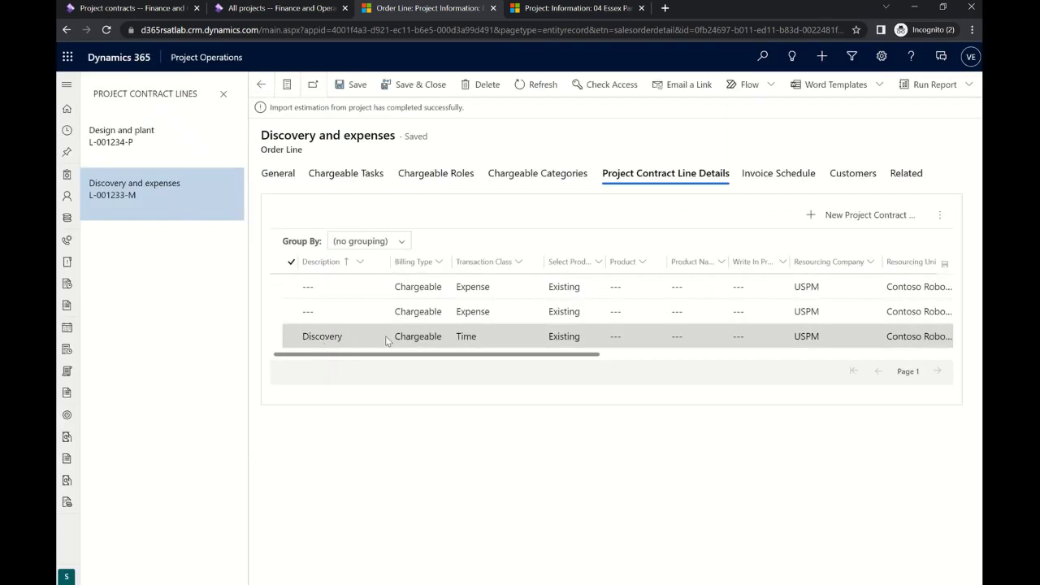
pyautogui.moveTo(548, 356); pyautogui.dragTo(904, 365)
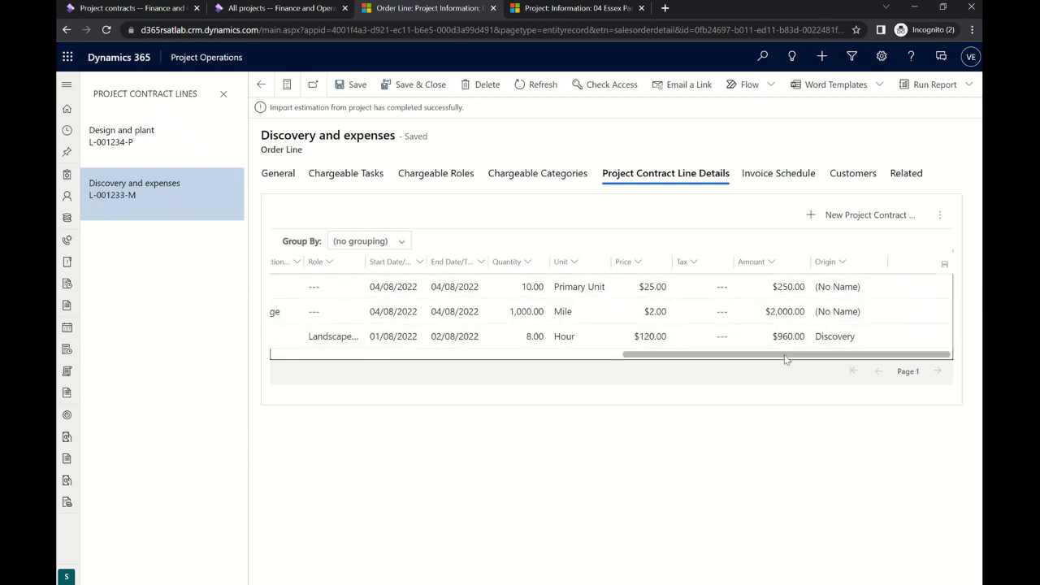
# Regenerate the periodic milestones for the Discovery and expenses line and check its contracted amount
pyautogui.click(273, 175)
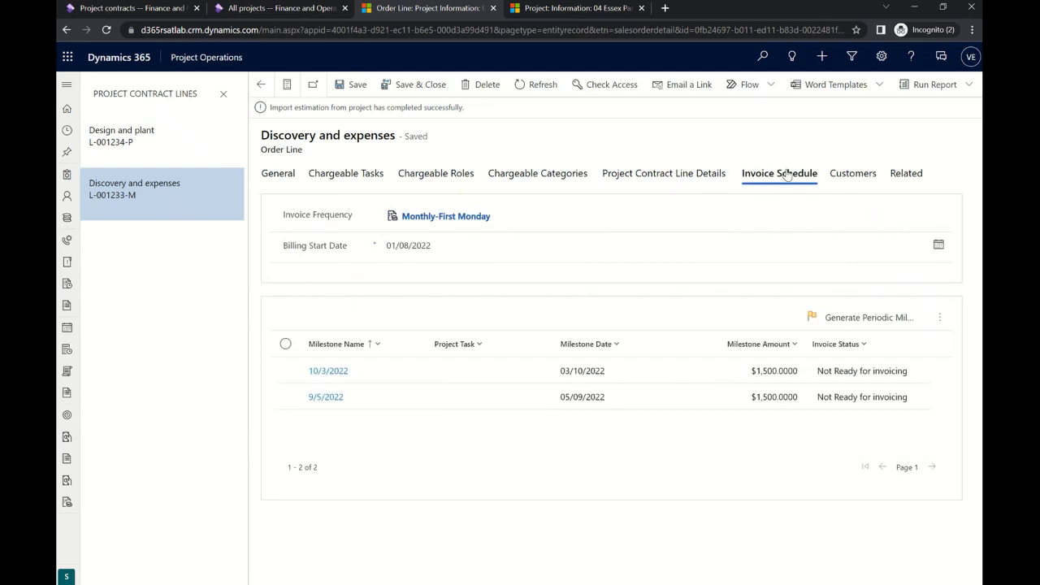
pyautogui.click(857, 323)
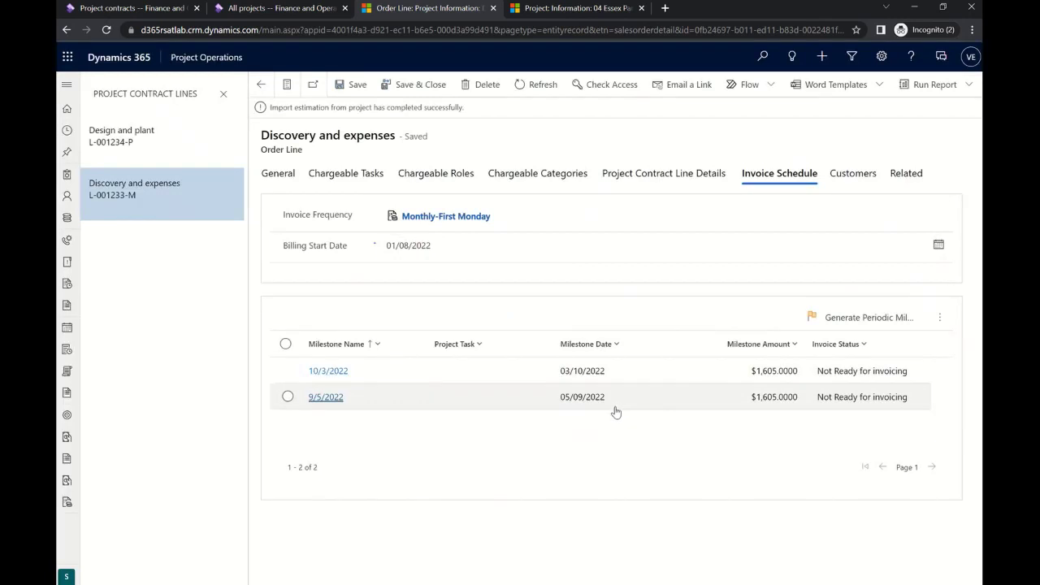
pyautogui.click(273, 175)
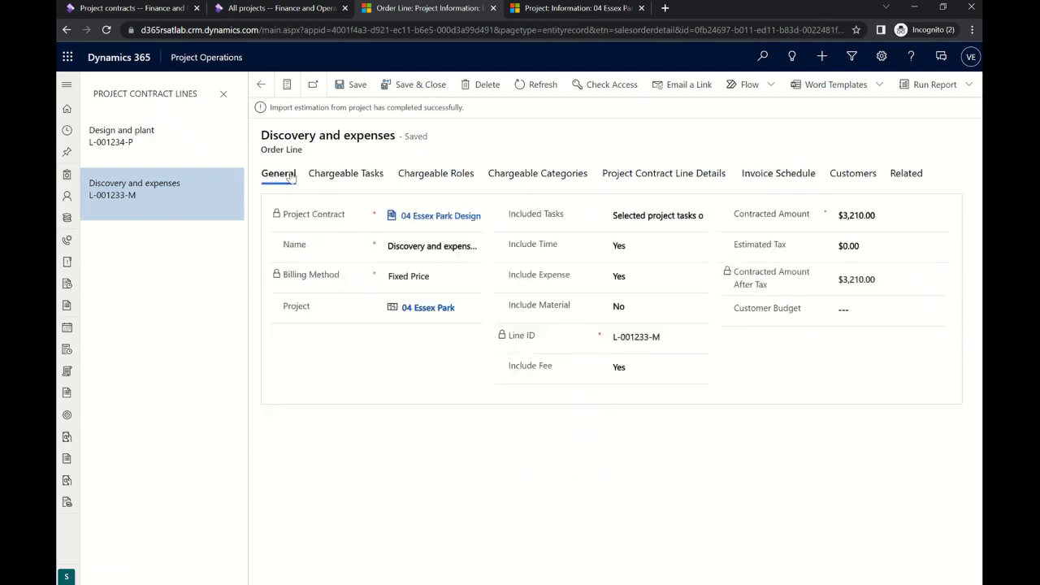
# Start a retainer schedule on the 04 Essex Park Design contract, beginning 01/08/2022 with 2 retainers to create
pyautogui.click(426, 217)
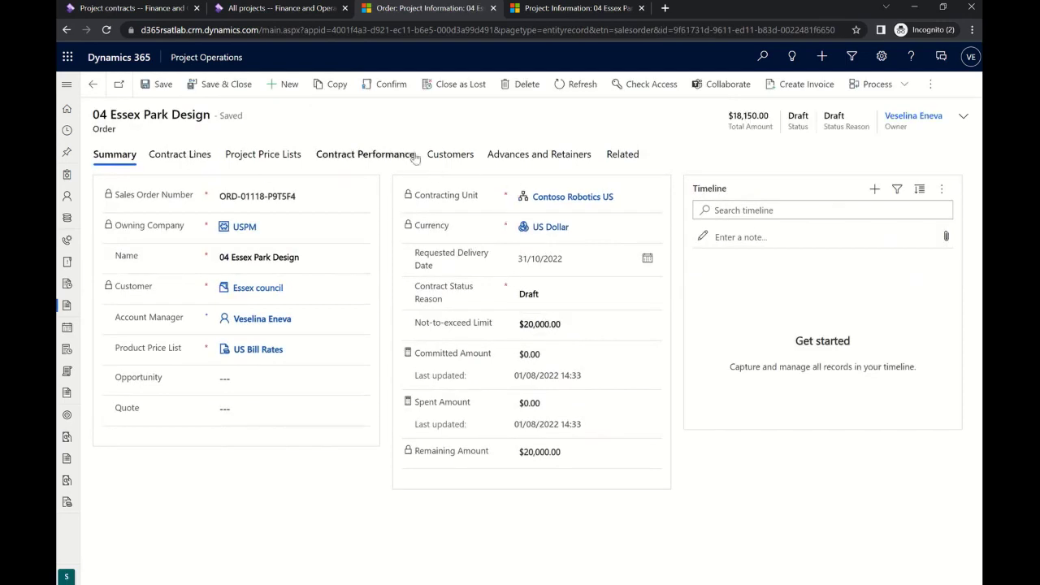
pyautogui.click(548, 159)
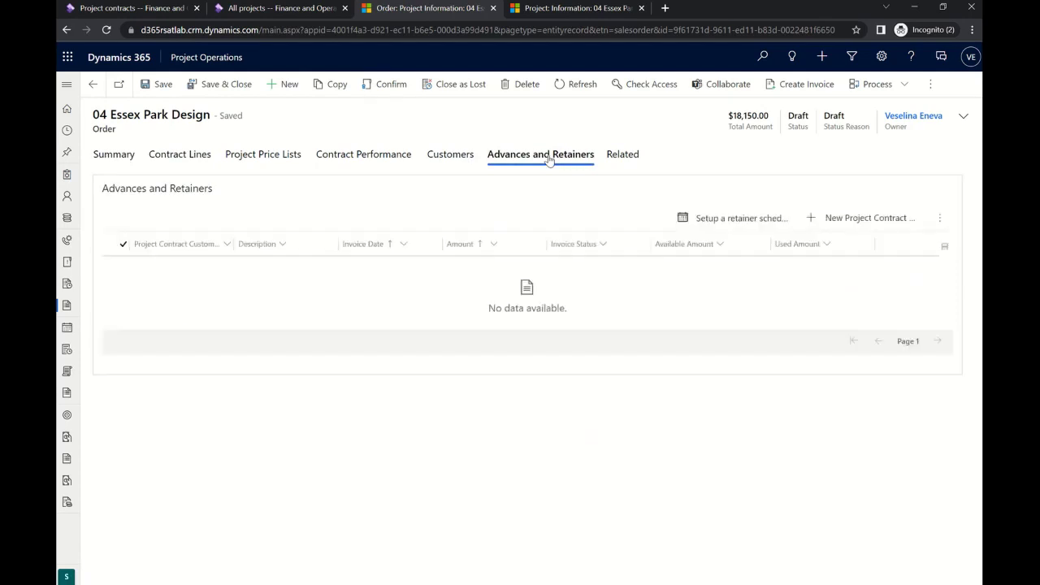
pyautogui.click(710, 221)
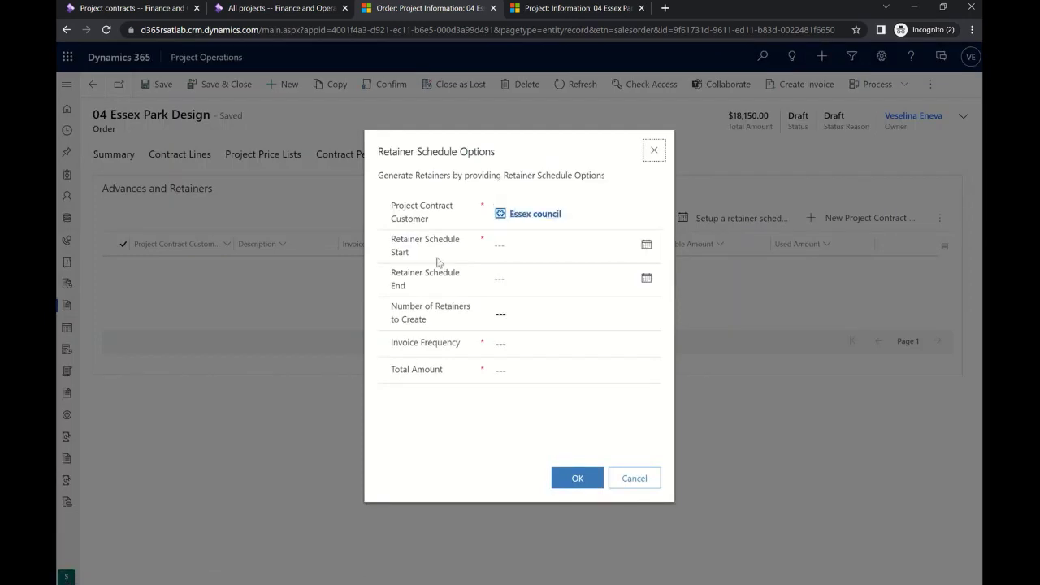
pyautogui.click(648, 246)
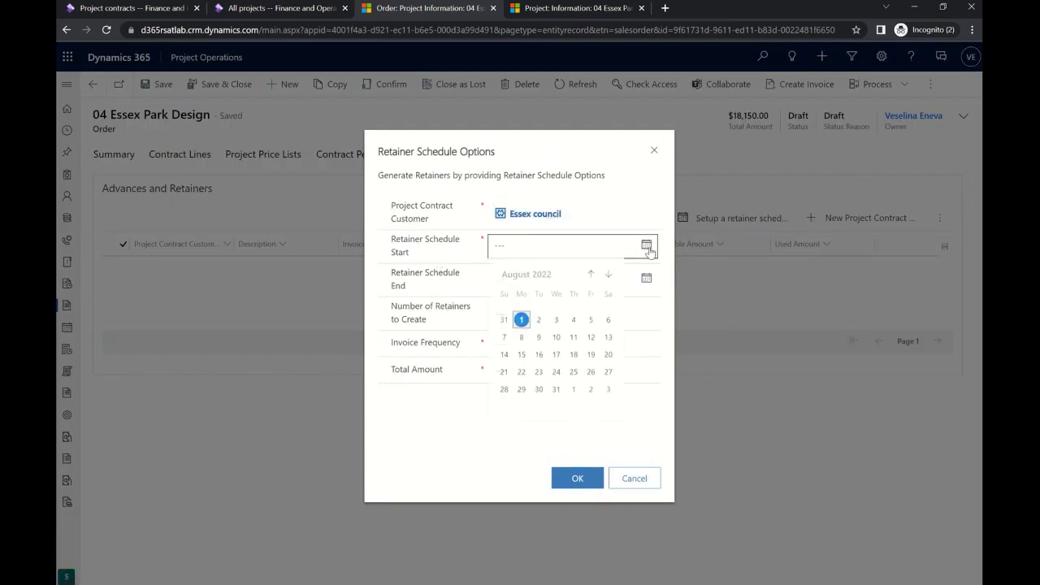
pyautogui.click(521, 320)
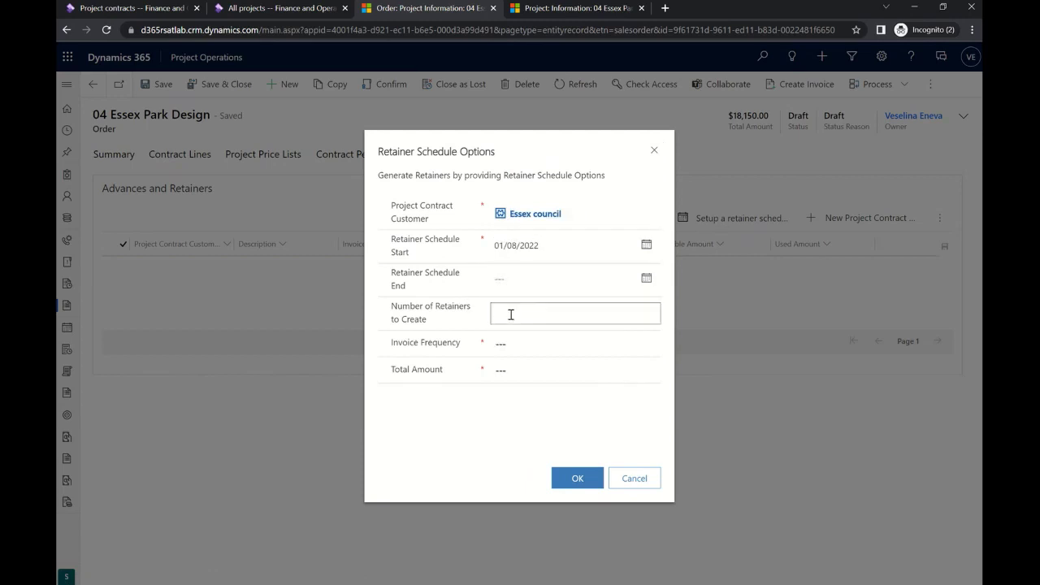
pyautogui.click(510, 314)
pyautogui.write('2')
pyautogui.press('Tab')
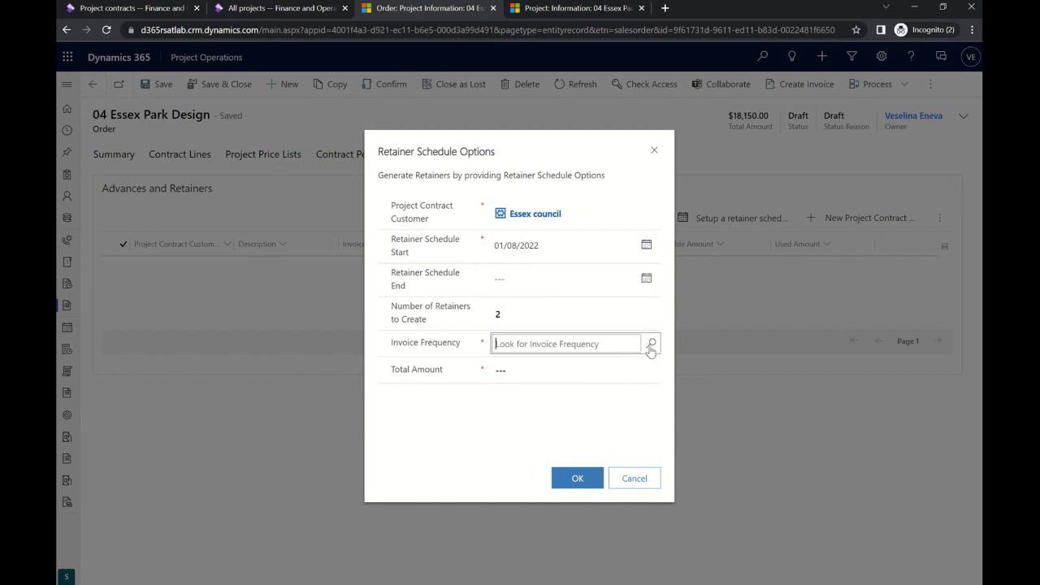
# Set the retainer invoice frequency to Month end and the total amount to 1000, and generate the retainers
pyautogui.click(651, 346)
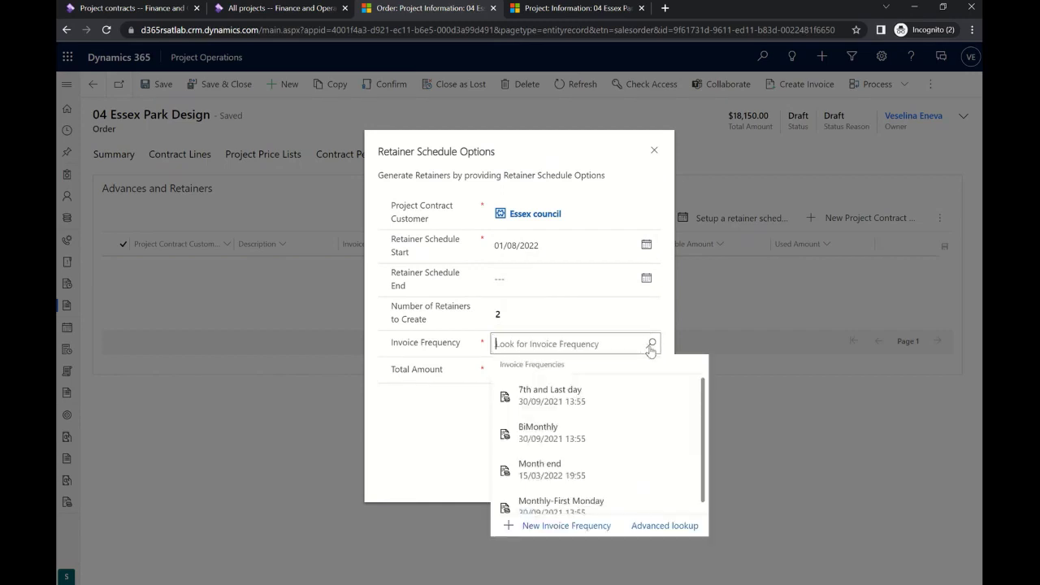
pyautogui.click(567, 478)
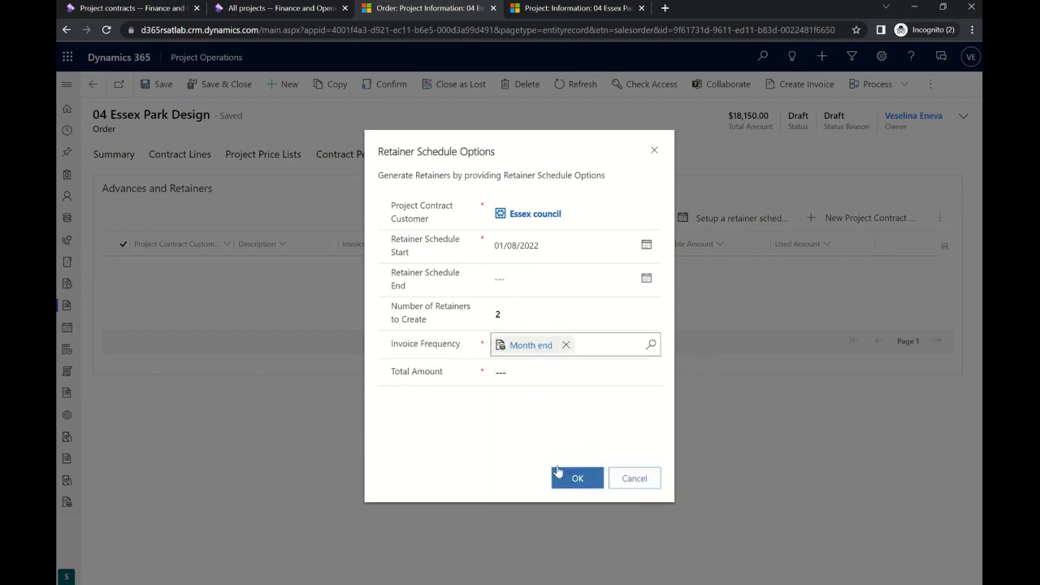
pyautogui.click(508, 372)
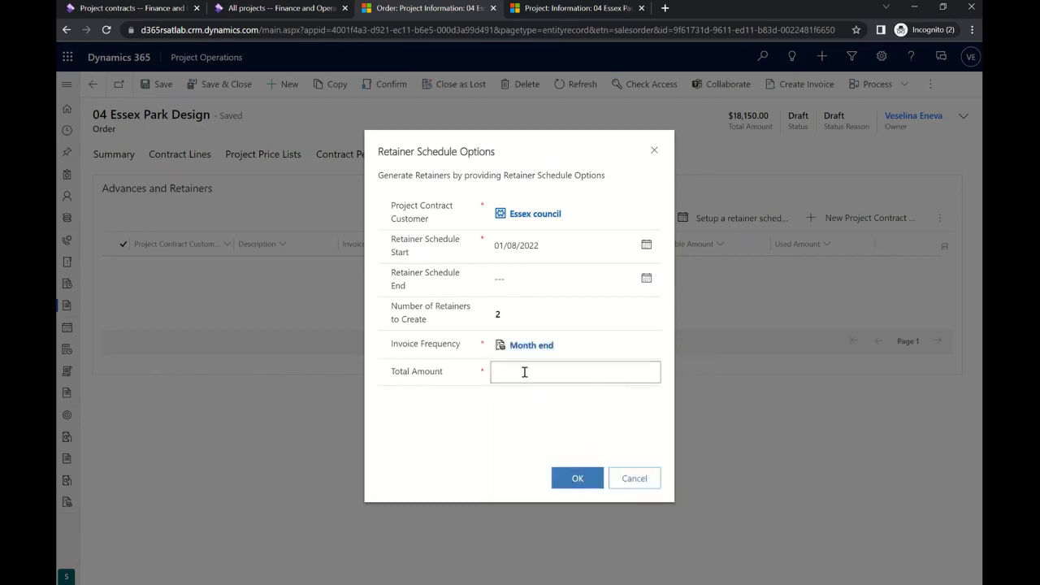
pyautogui.write('1000')
pyautogui.press('Tab')
pyautogui.click(569, 475)
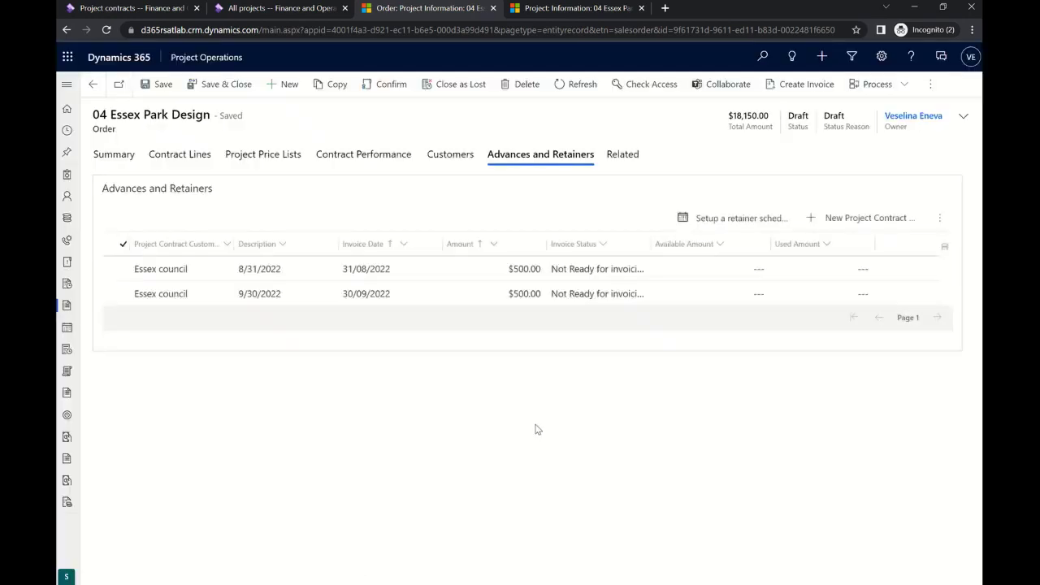
# Change the first retainer's invoice date to 01/08/2022, set its invoice status to Ready for invoicing and save the contract
pyautogui.click(365, 279)
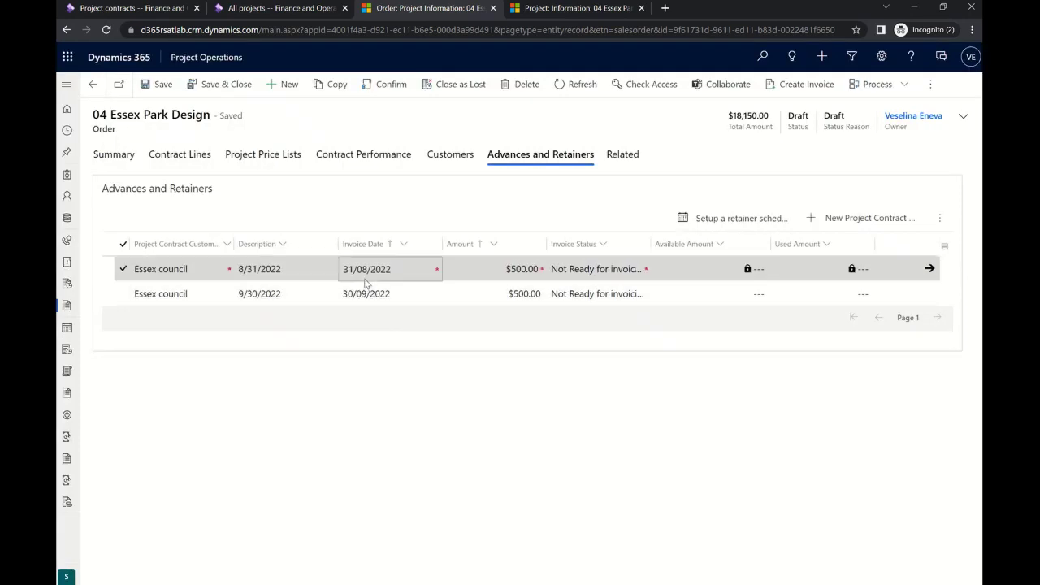
pyautogui.click(365, 280)
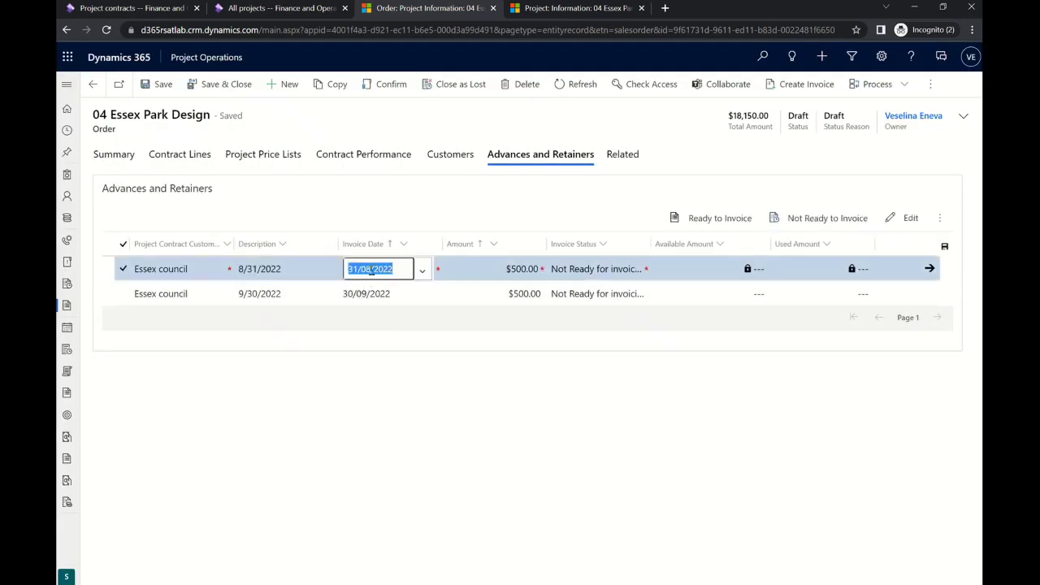
pyautogui.click(422, 270)
pyautogui.click(387, 333)
pyautogui.click(622, 272)
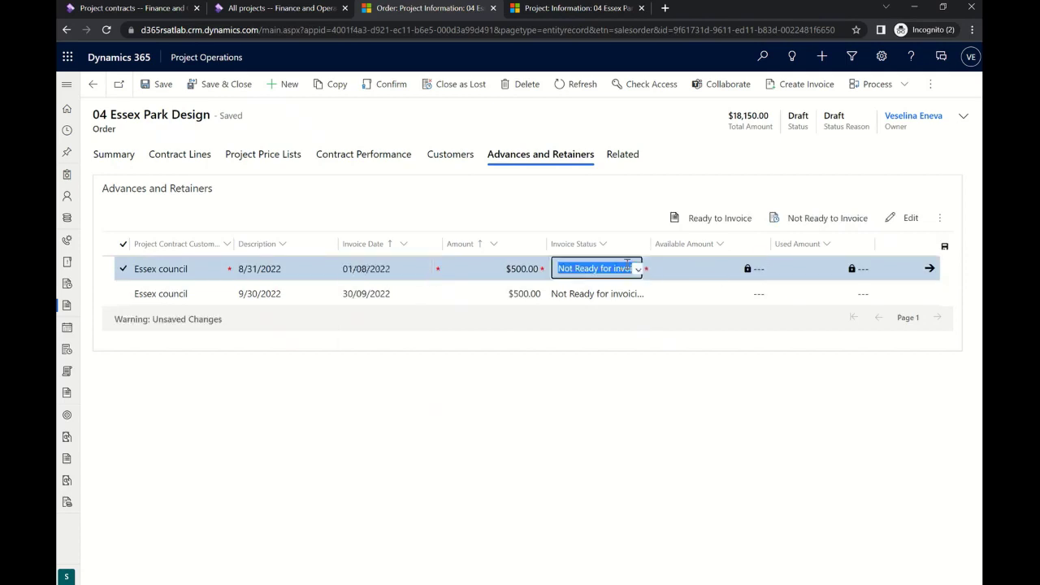
pyautogui.click(639, 269)
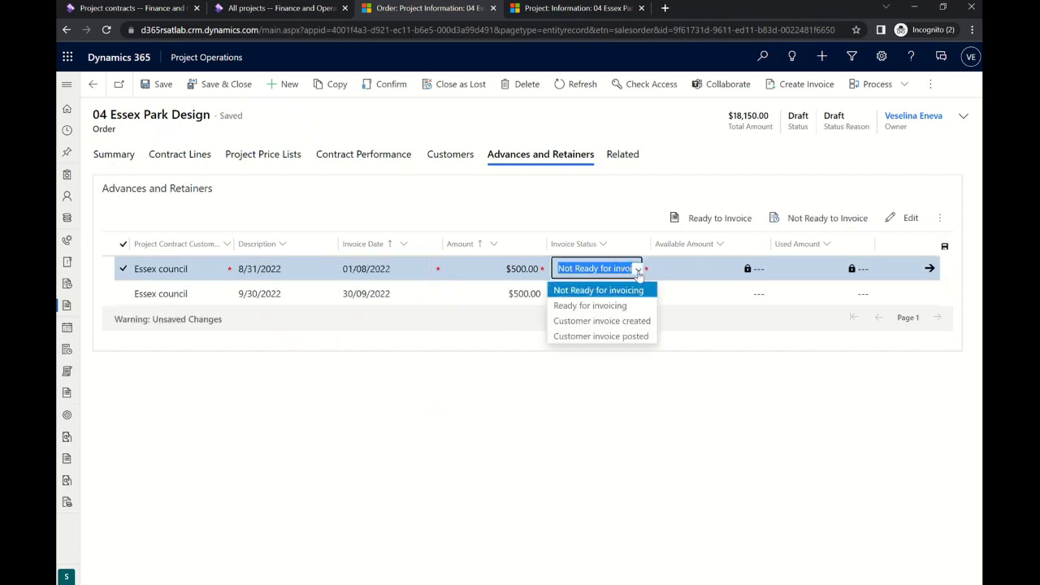
pyautogui.click(587, 305)
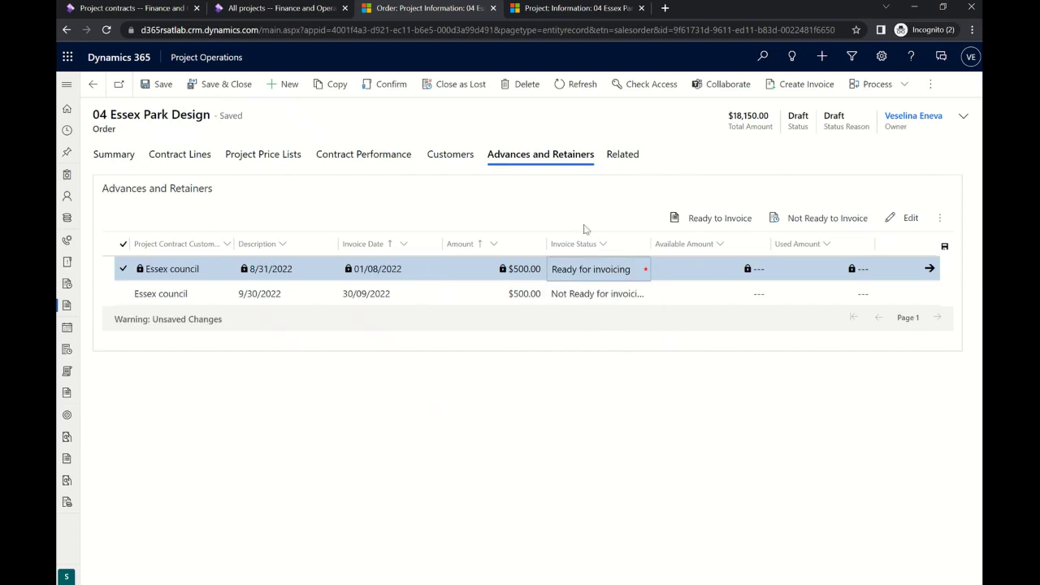
pyautogui.click(156, 84)
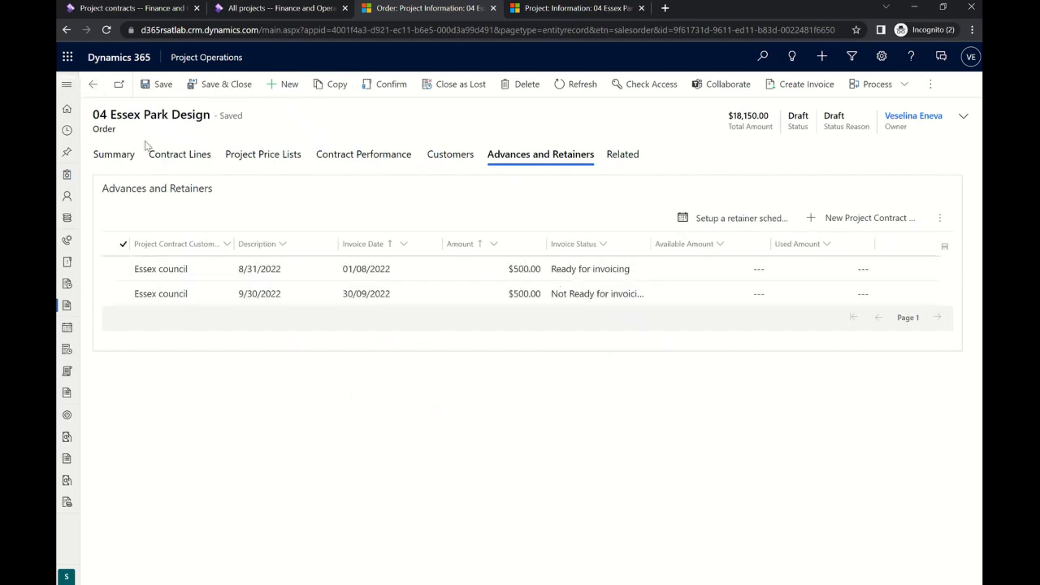
# Review the contract's summary and contract lines, and the 04 Essex Park project's sales lines and billing setup for the Plan task
pyautogui.click(121, 157)
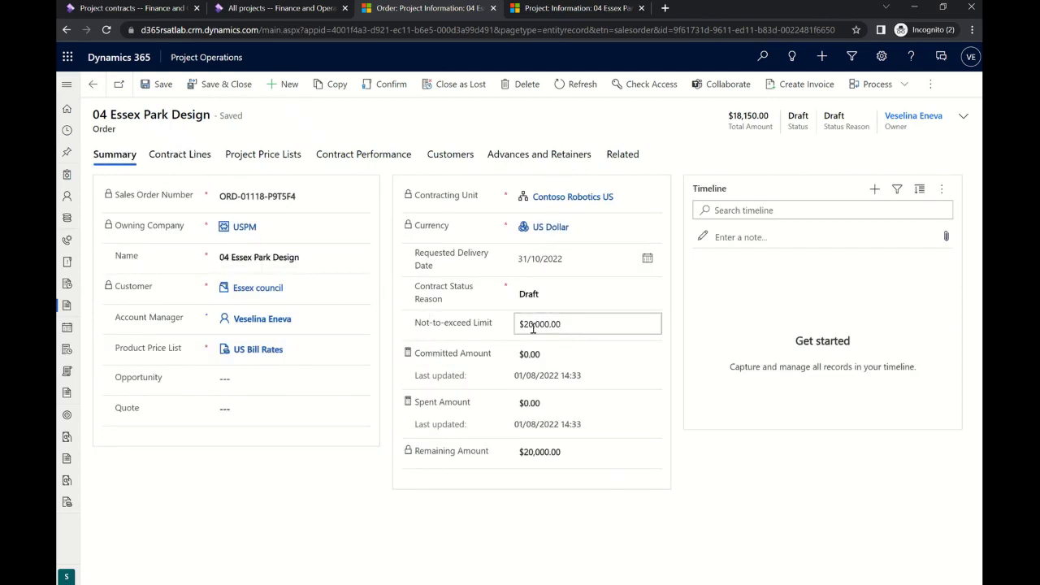
pyautogui.click(192, 158)
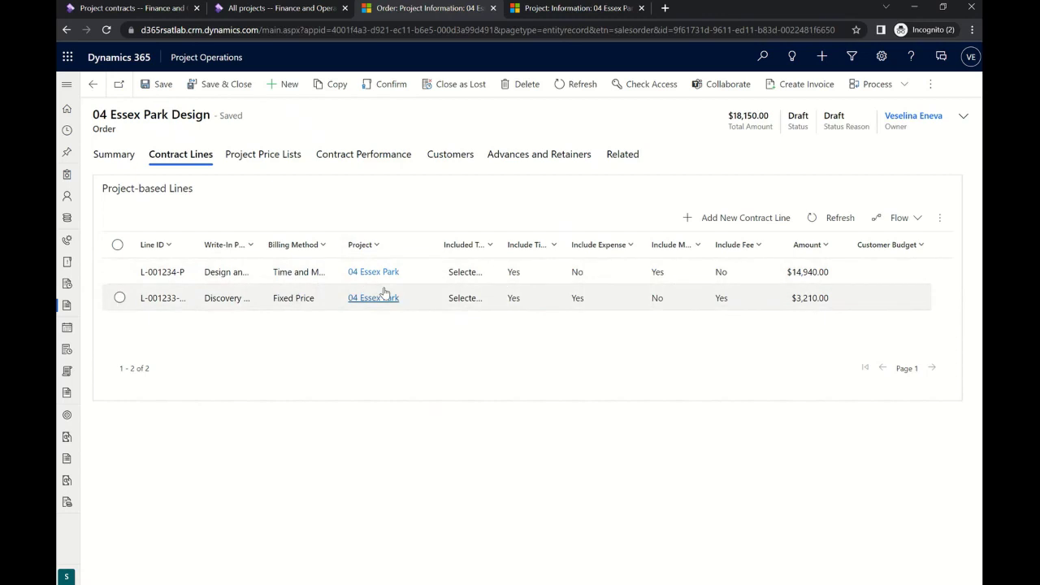
pyautogui.click(573, 10)
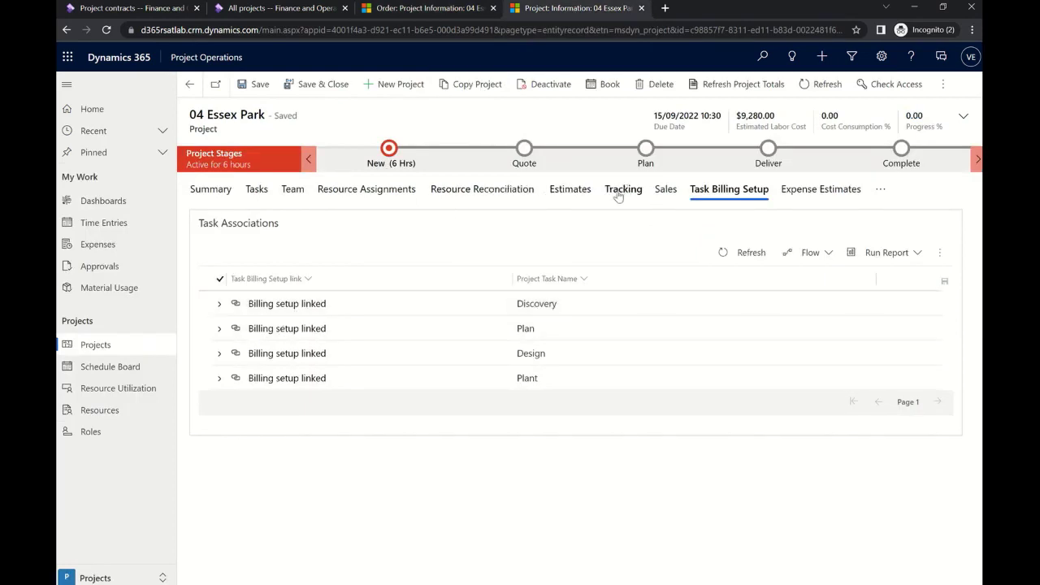
pyautogui.click(662, 190)
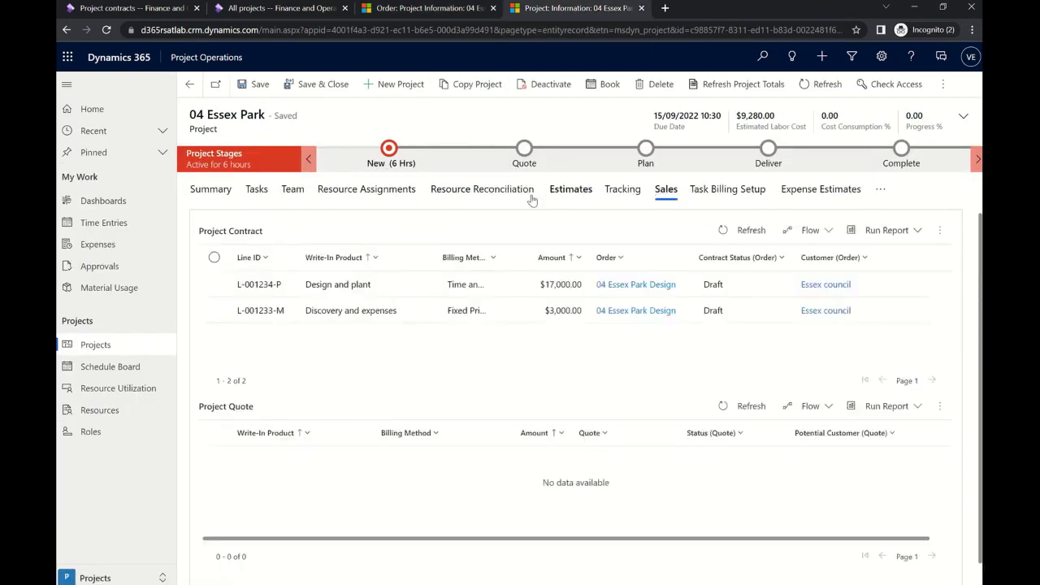
pyautogui.click(347, 295)
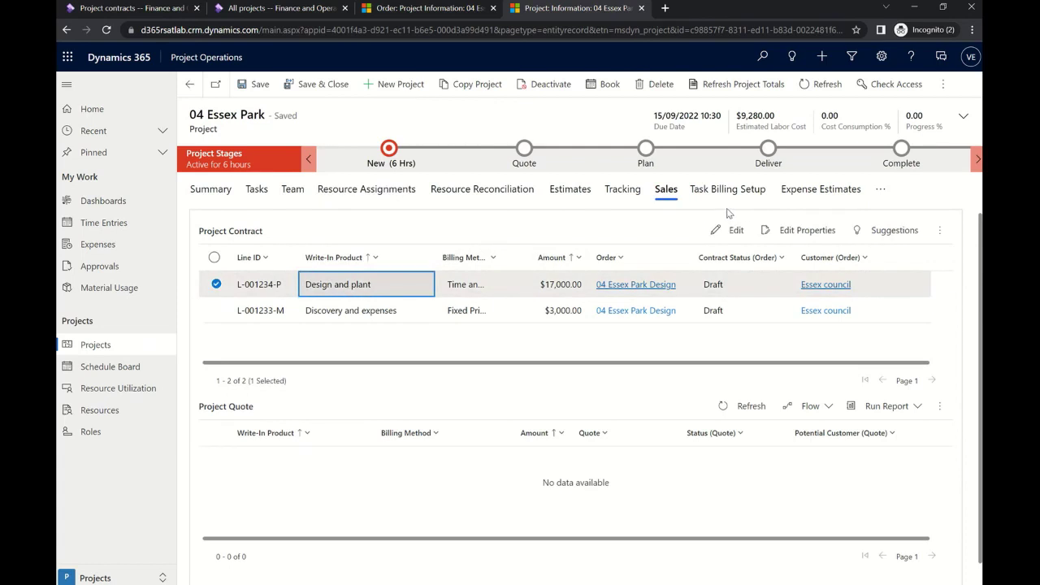
pyautogui.click(818, 193)
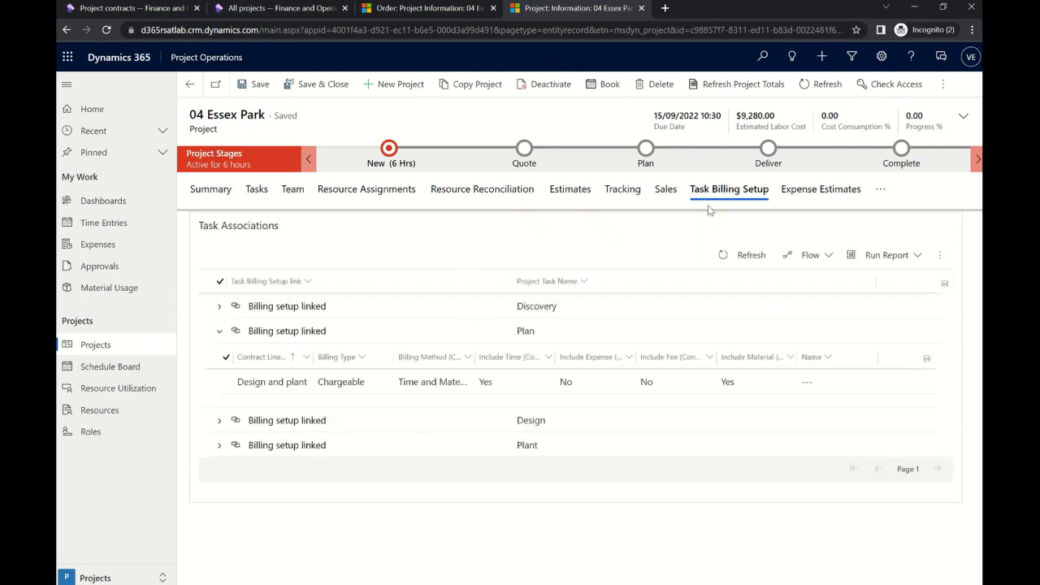
pyautogui.click(341, 382)
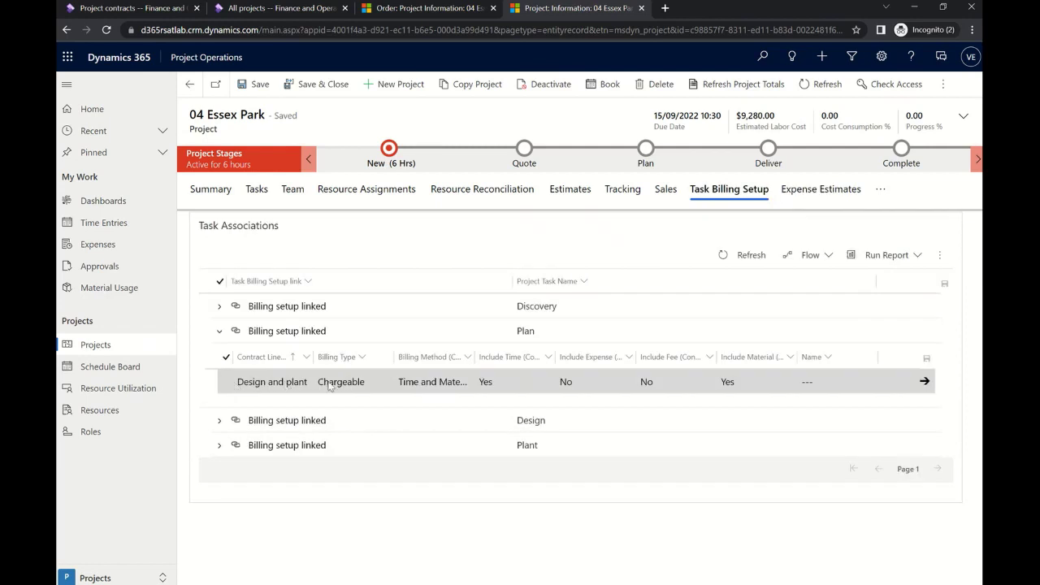
# Check the billing type options on the Plan task's Design and plant contract line and return to the 04 Essex Park Design contract
pyautogui.click(381, 382)
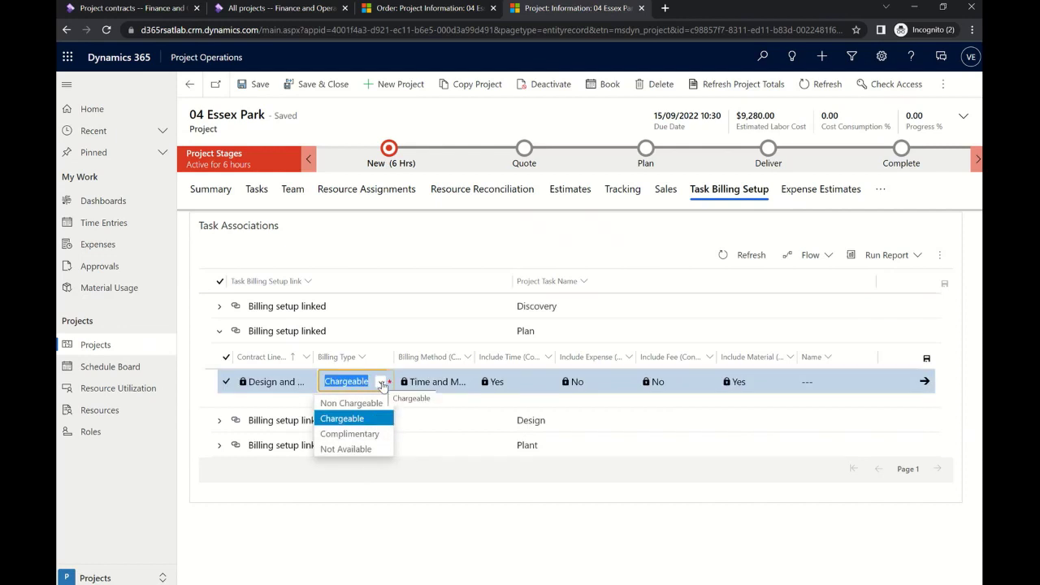
pyautogui.click(382, 385)
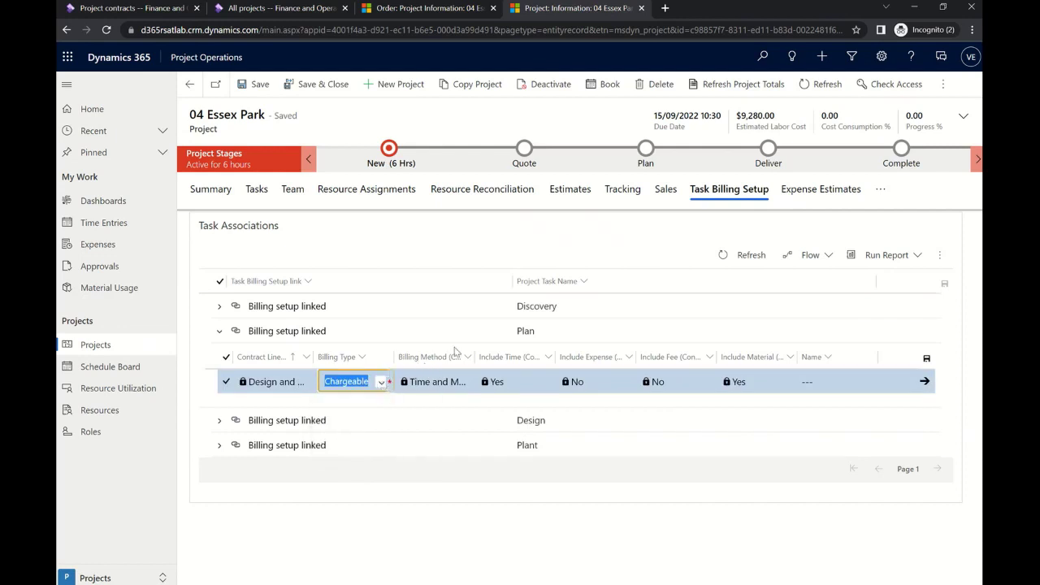
pyautogui.click(412, 10)
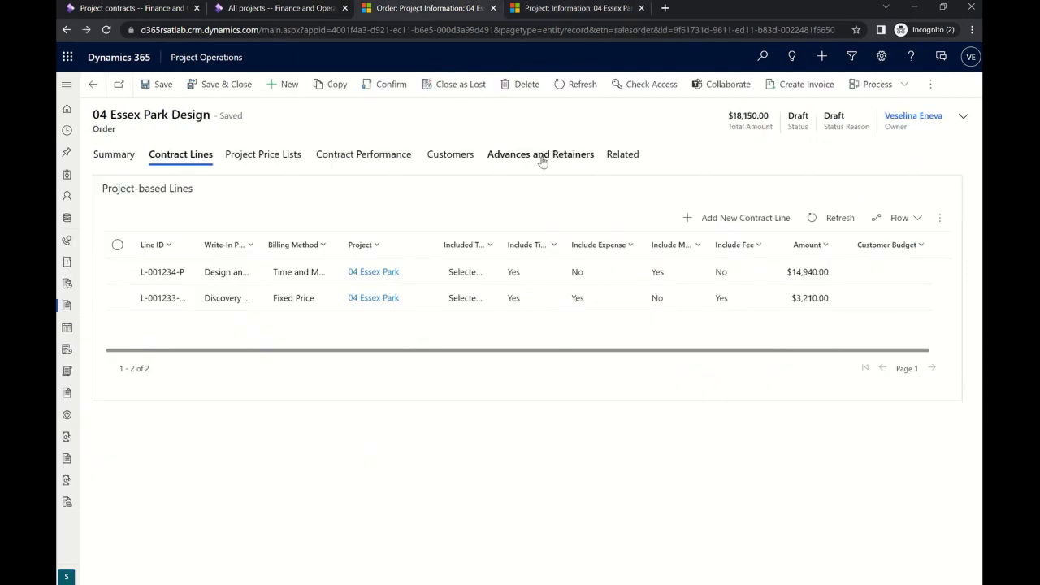
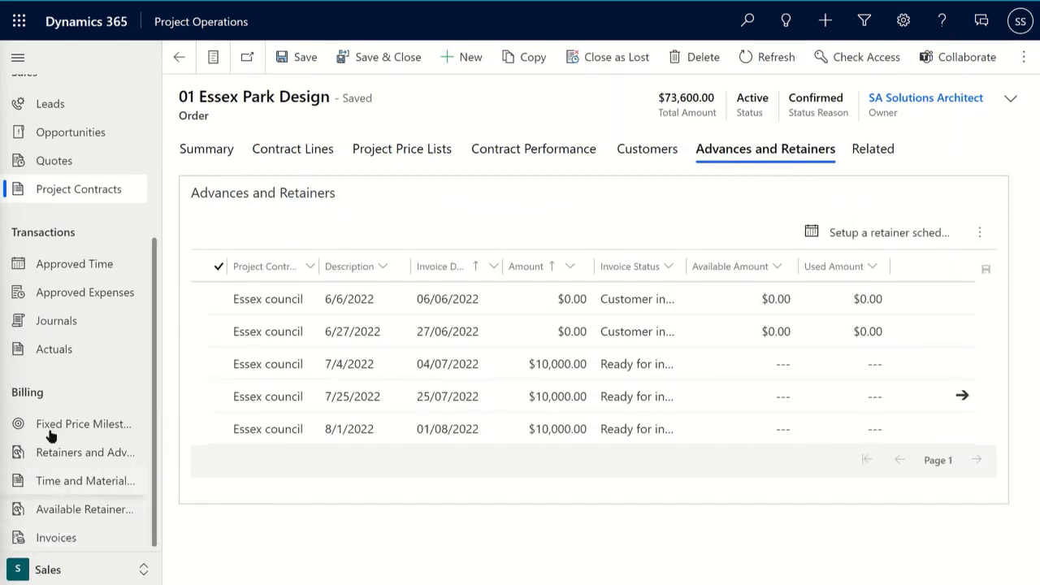
# Create an invoice from the 01 Essex Park Design contract and confirm it
pyautogui.click(1024, 61)
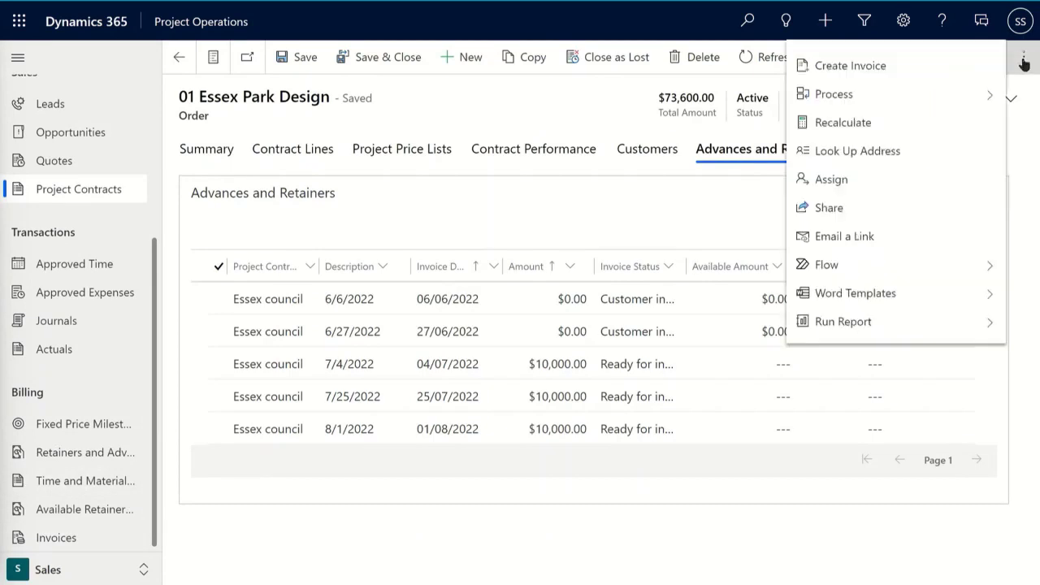
pyautogui.click(956, 65)
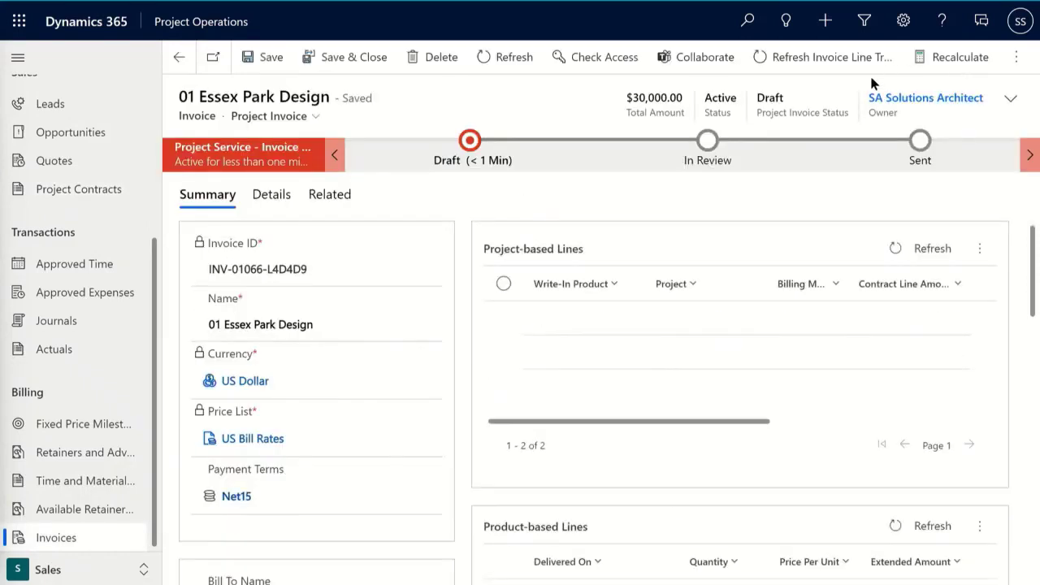
pyautogui.click(1016, 57)
pyautogui.click(945, 98)
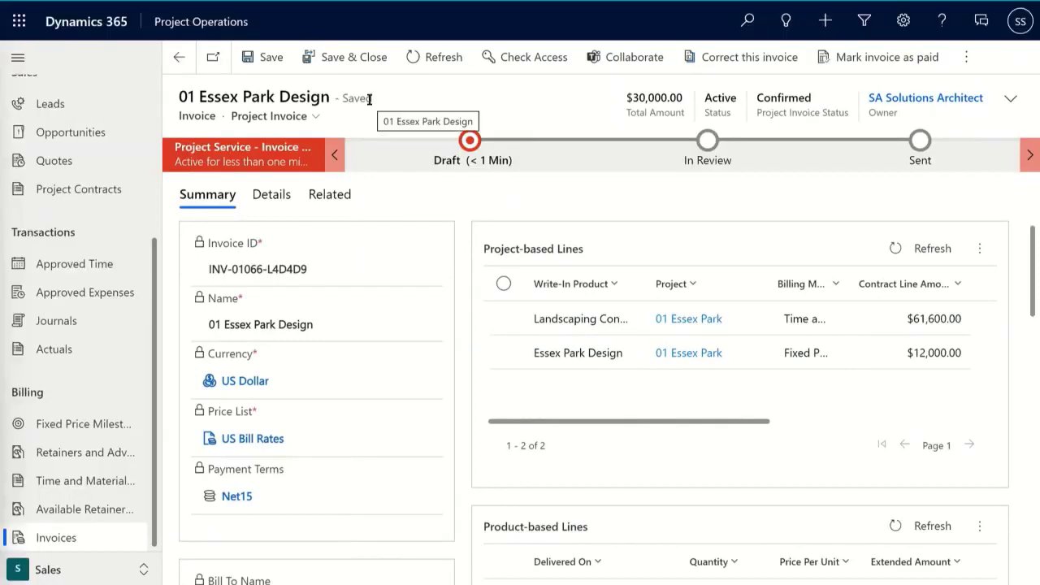
# Switch to Finance and Operations and open the list of all projects under project management and accounting
pyautogui.click(18, 139)
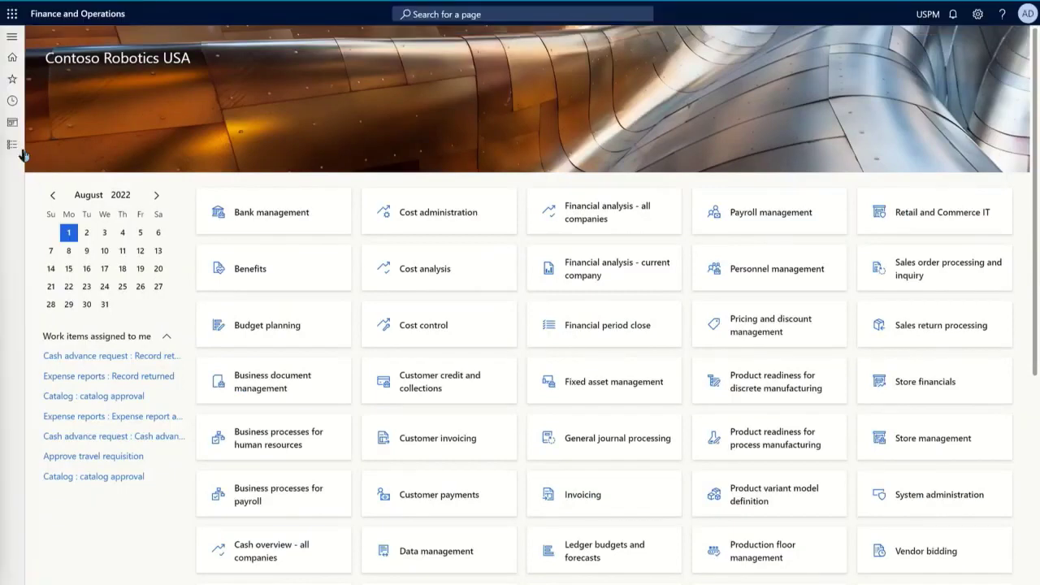
pyautogui.click(12, 144)
pyautogui.scroll(-4, 74, 301)
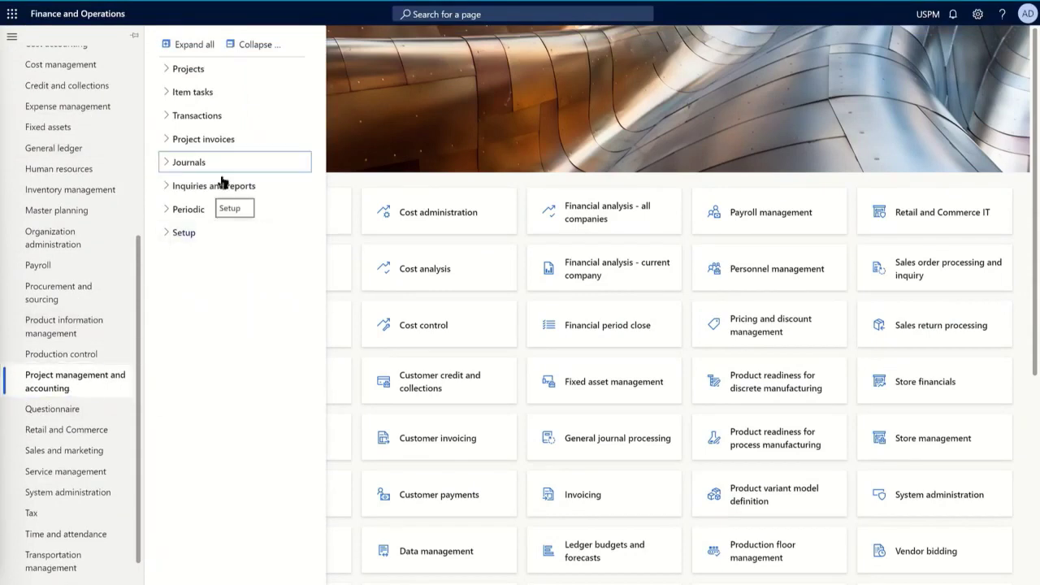
pyautogui.click(210, 70)
pyautogui.click(203, 92)
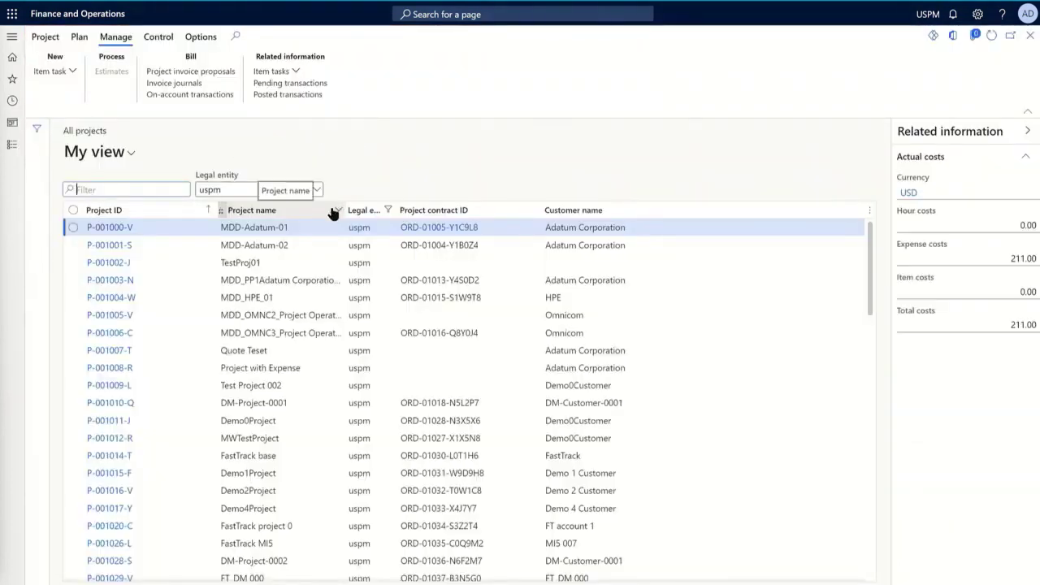
# Filter the project list by project name "01 essex"
pyautogui.hotkey('ctrl', 'f')
pyautogui.write('01')
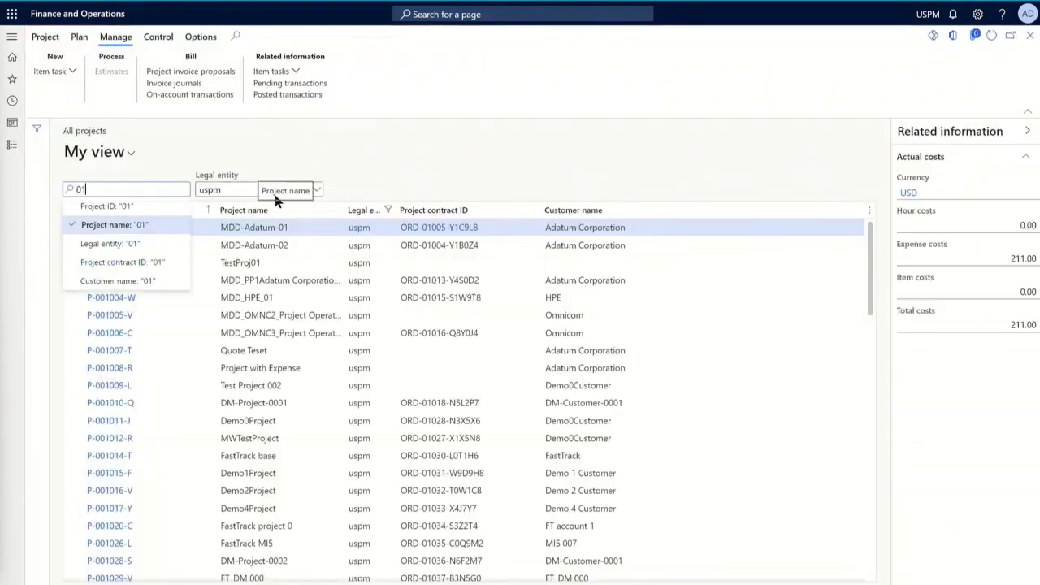
pyautogui.write(' essex')
pyautogui.press('Return')
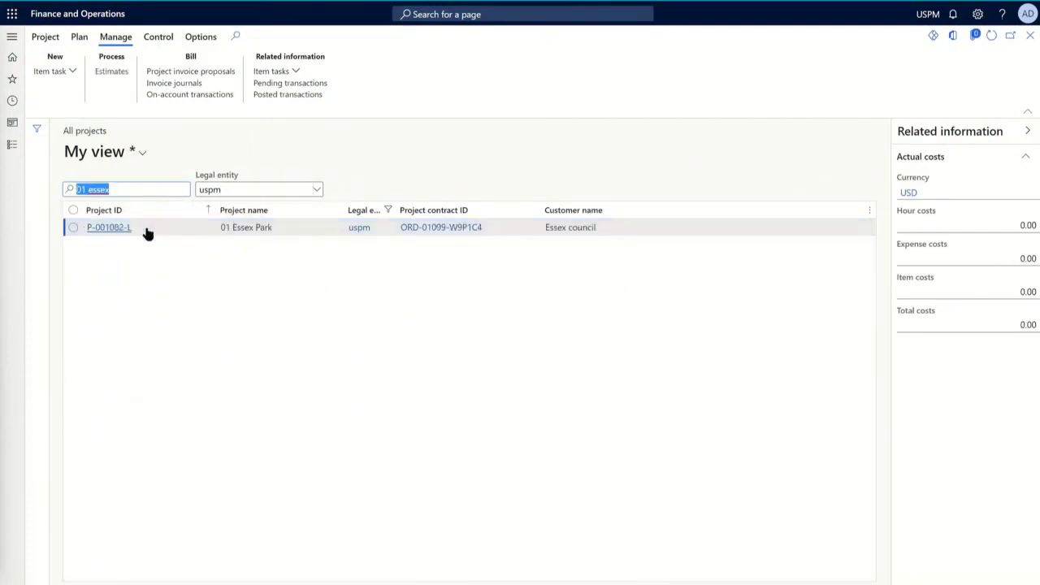
# Open the 01 Essex Park project's invoice journals and review the 8/1/2022 invoice's on-account lines and voucher transactions
pyautogui.click(190, 88)
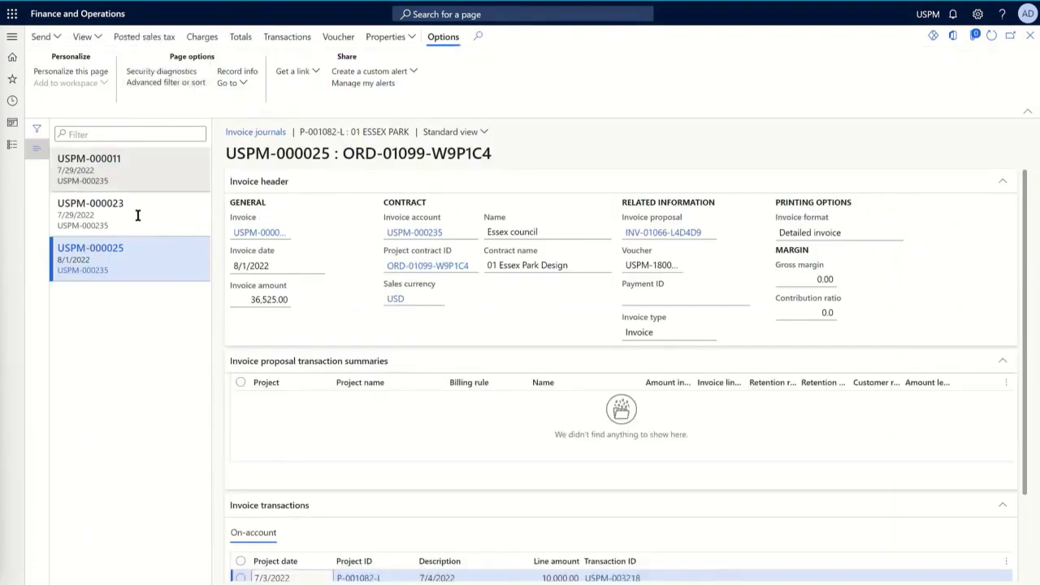
pyautogui.click(342, 360)
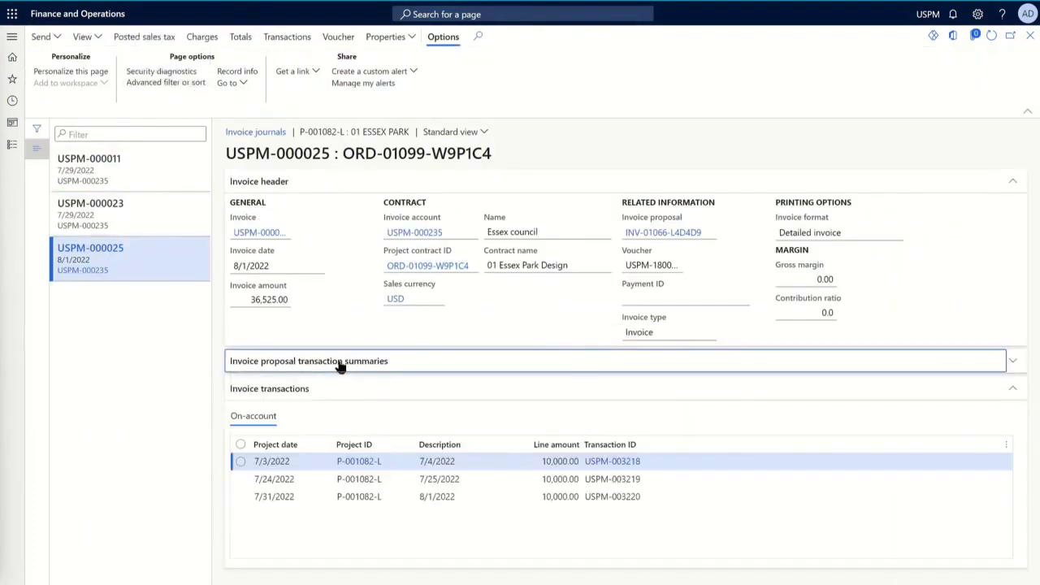
pyautogui.click(240, 445)
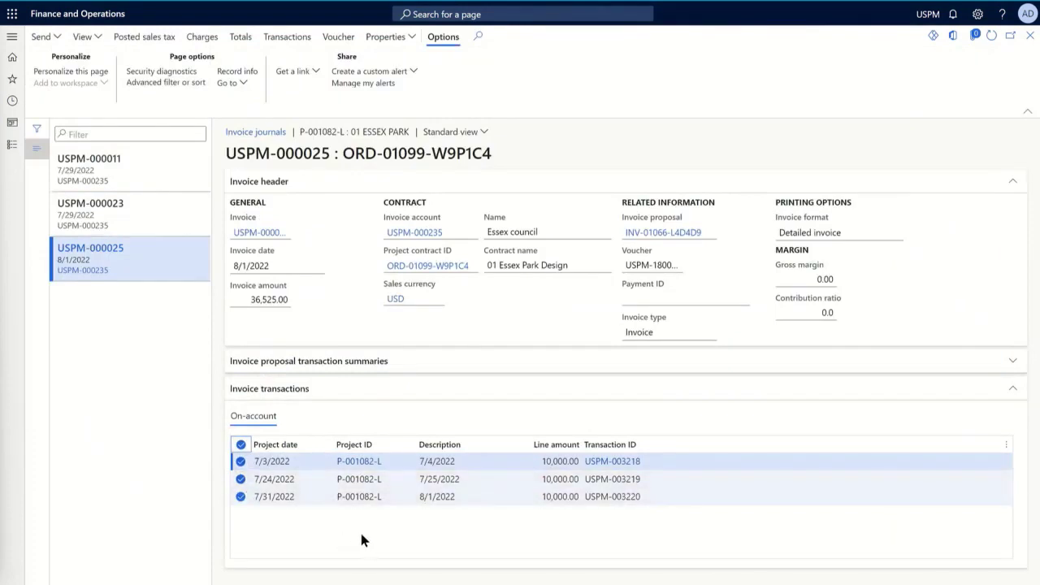
pyautogui.click(342, 41)
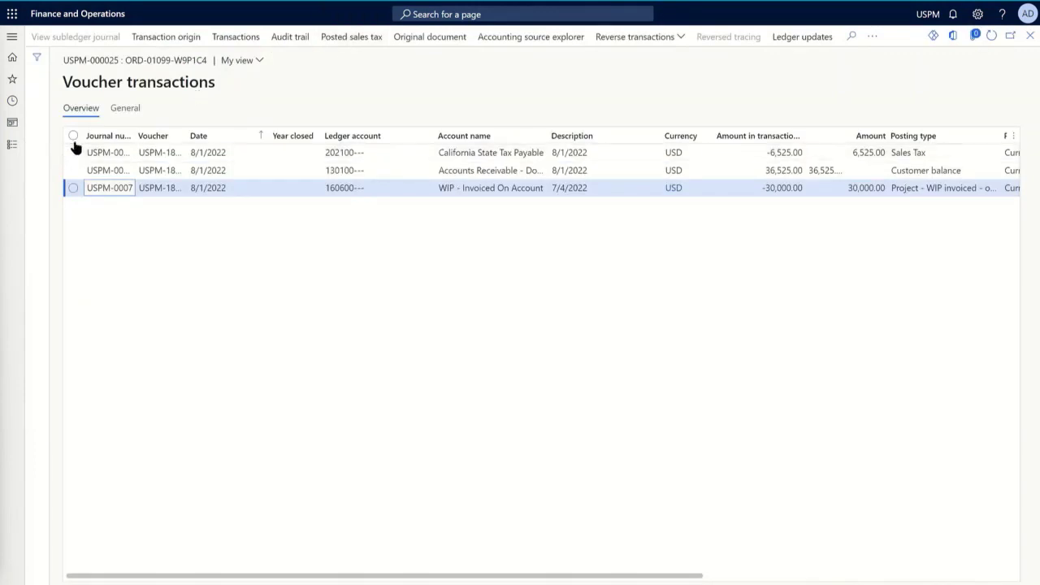
pyautogui.click(73, 137)
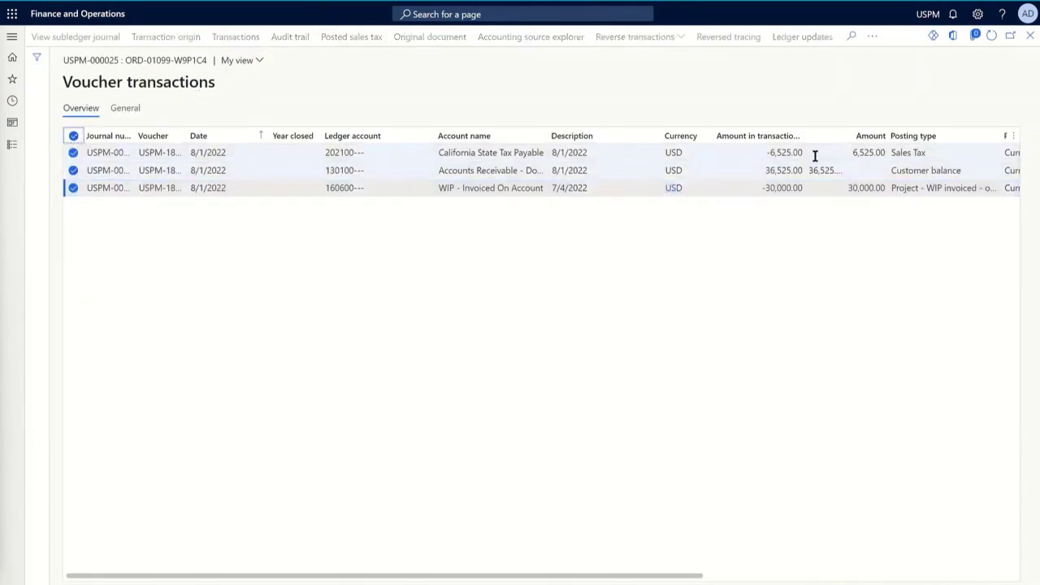
pyautogui.click(1031, 35)
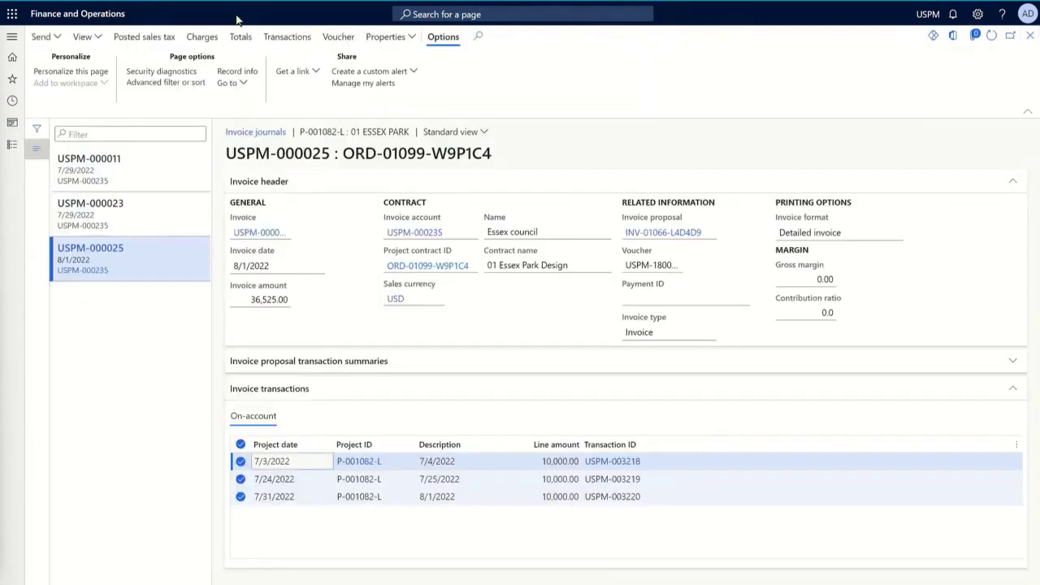
# Display the printable document of the 8/1/2022 invoice, review its advance lines and totals, and close it
pyautogui.click(97, 35)
pyautogui.click(103, 79)
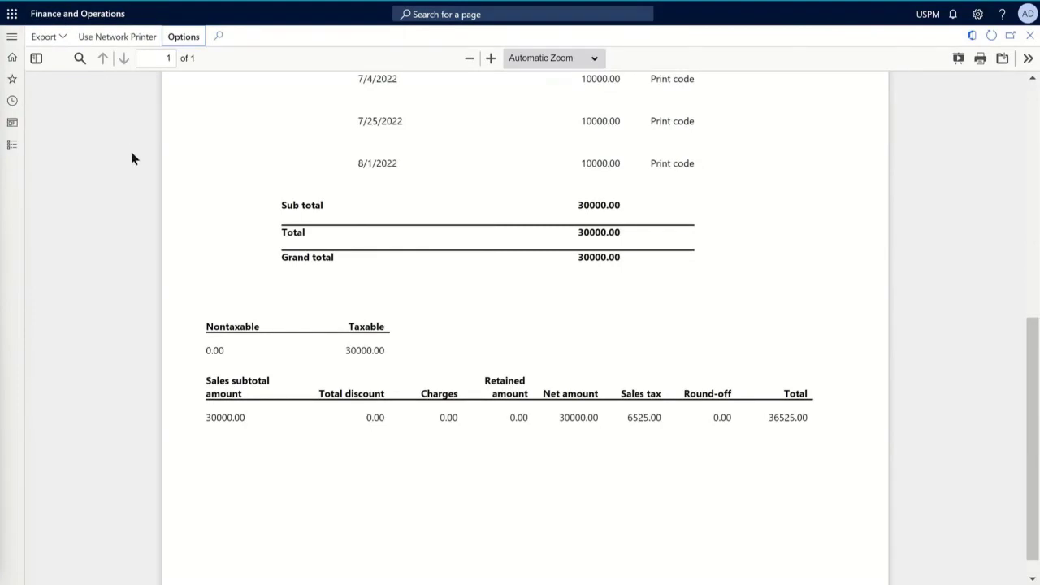
pyautogui.scroll(-1, 179, 218)
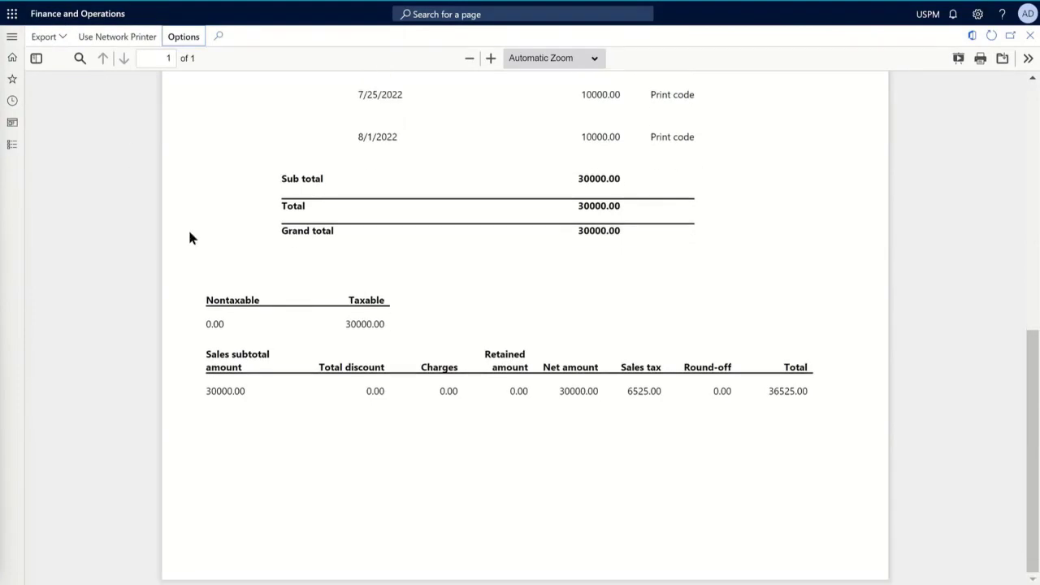
pyautogui.scroll(6, 189, 237)
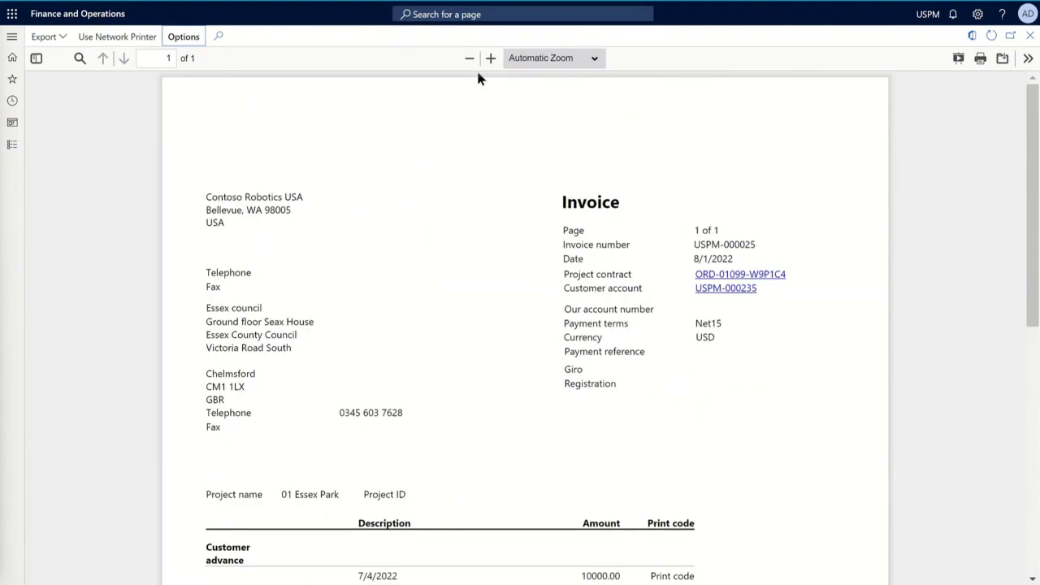
pyautogui.click(1032, 35)
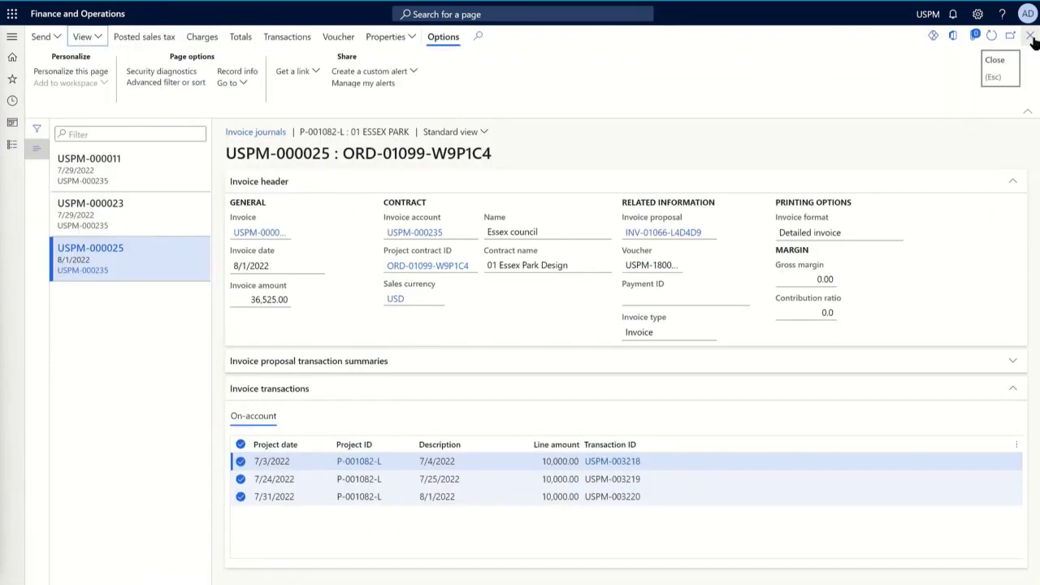
# Open the posted transactions of the 01 Essex Park project and select all of them for review
pyautogui.click(1031, 36)
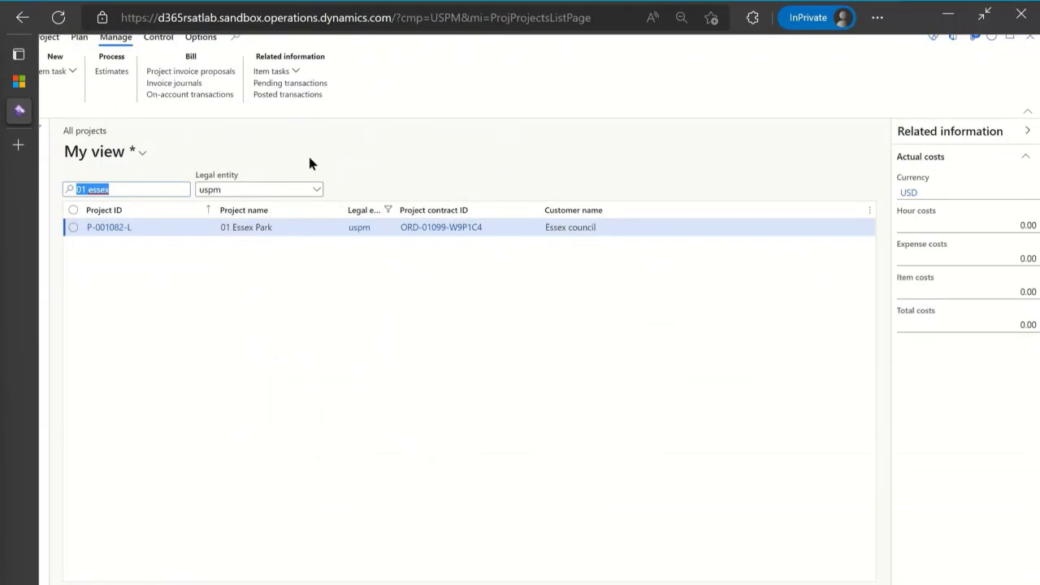
pyautogui.click(284, 93)
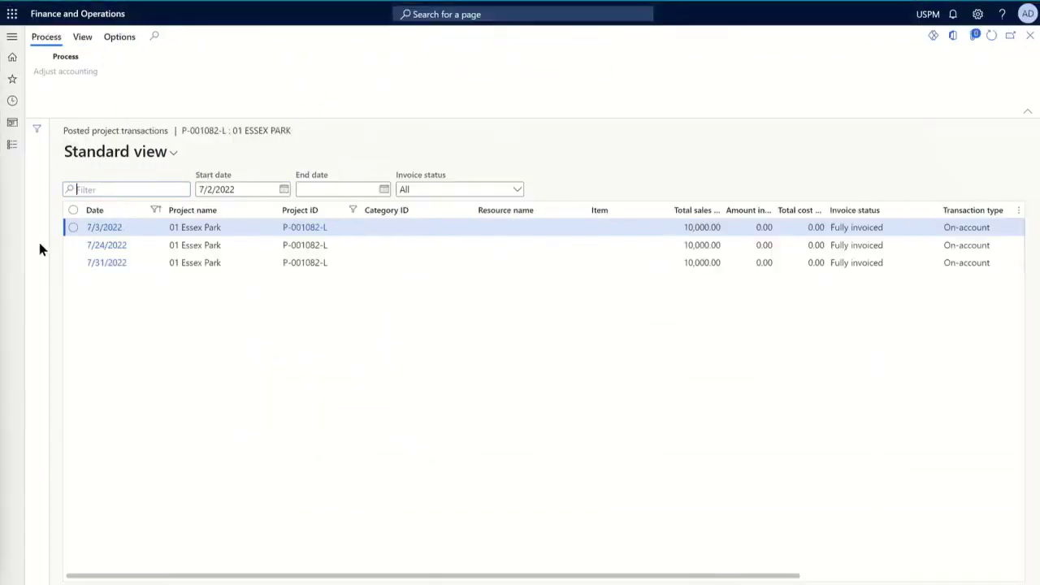
pyautogui.click(73, 211)
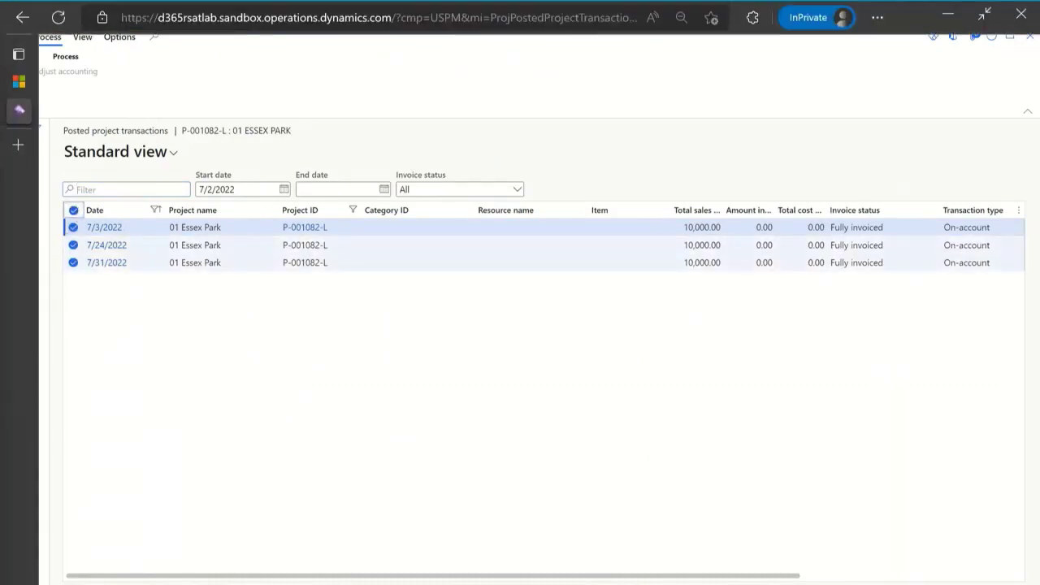
# Switch back to Project Operations and open the recurring invoice setup in the Settings area
pyautogui.click(19, 81)
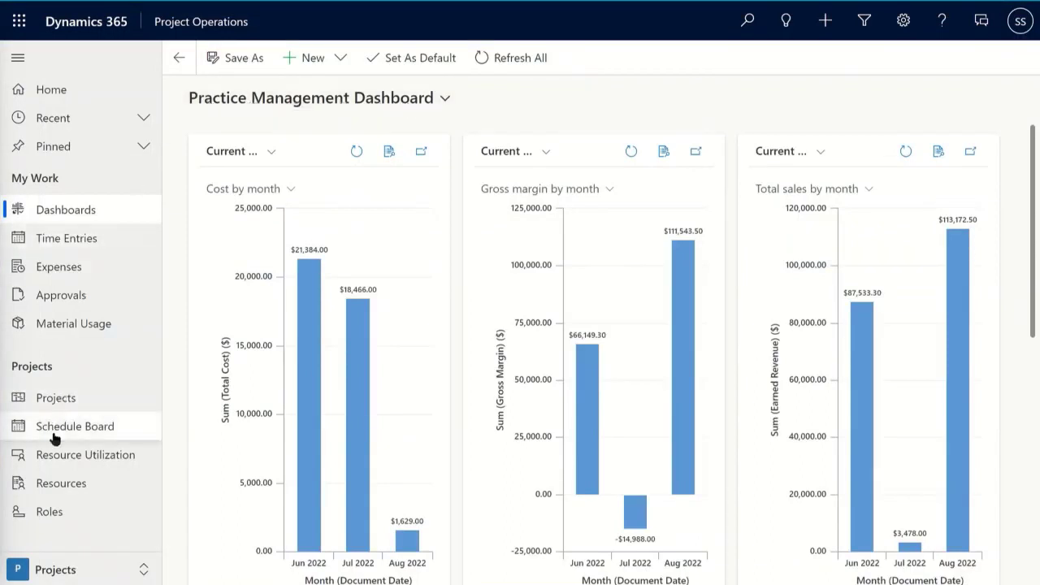
pyautogui.click(65, 571)
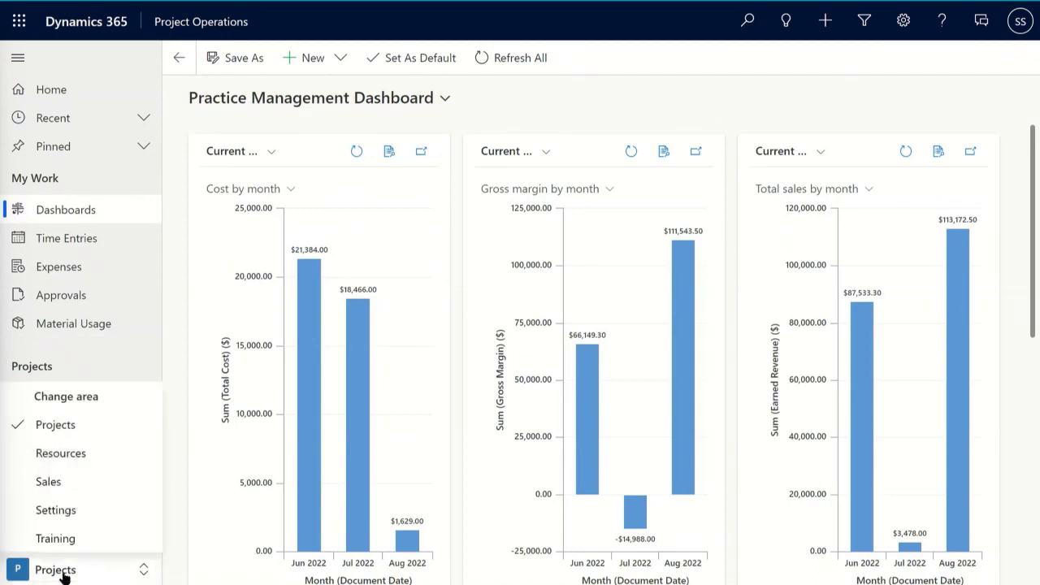
pyautogui.click(55, 510)
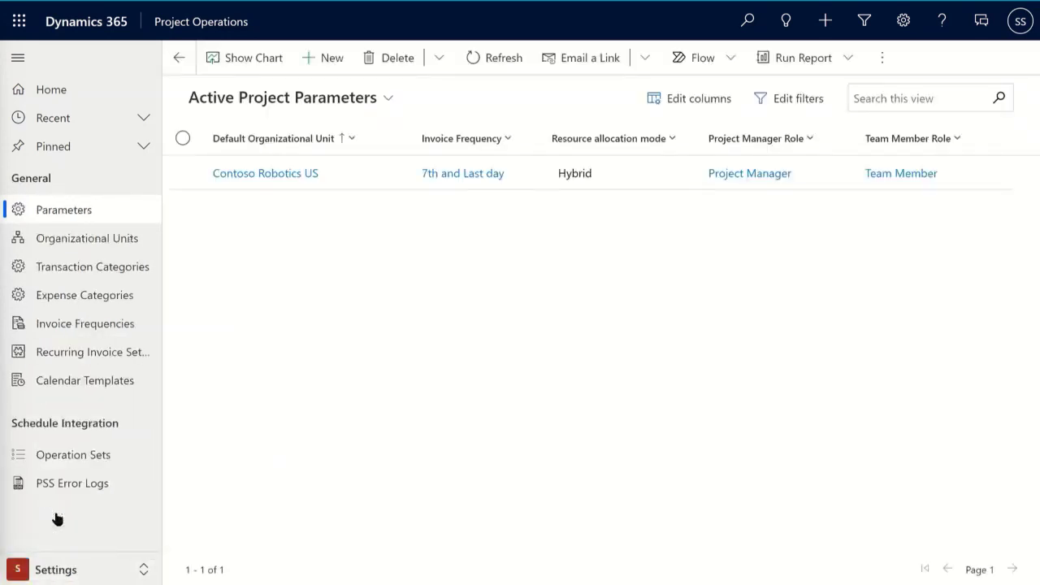
pyautogui.click(71, 352)
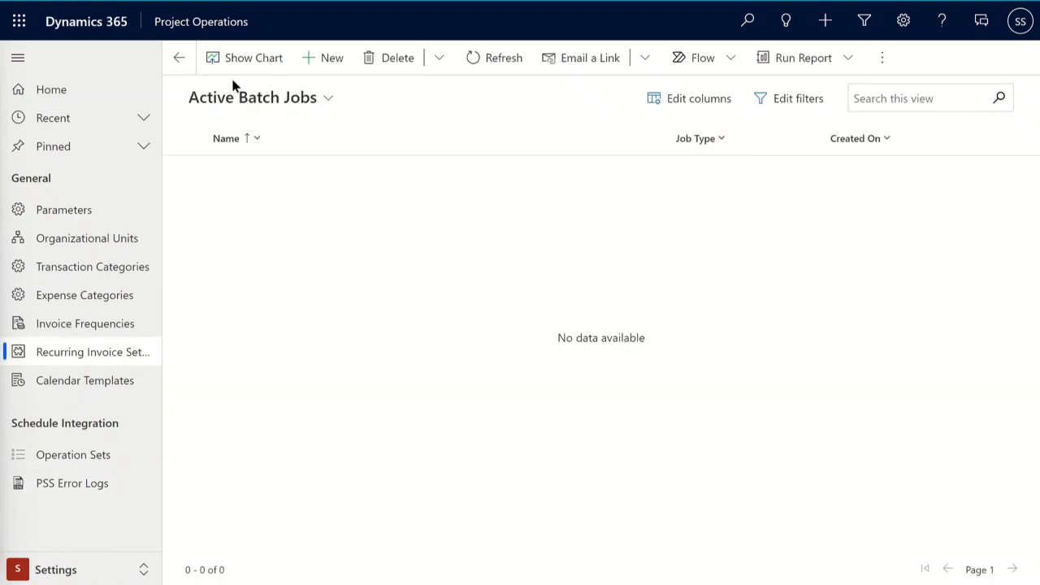
# Create and save a batch job named "Project operations create invoices" with a Daily frequency
pyautogui.click(325, 63)
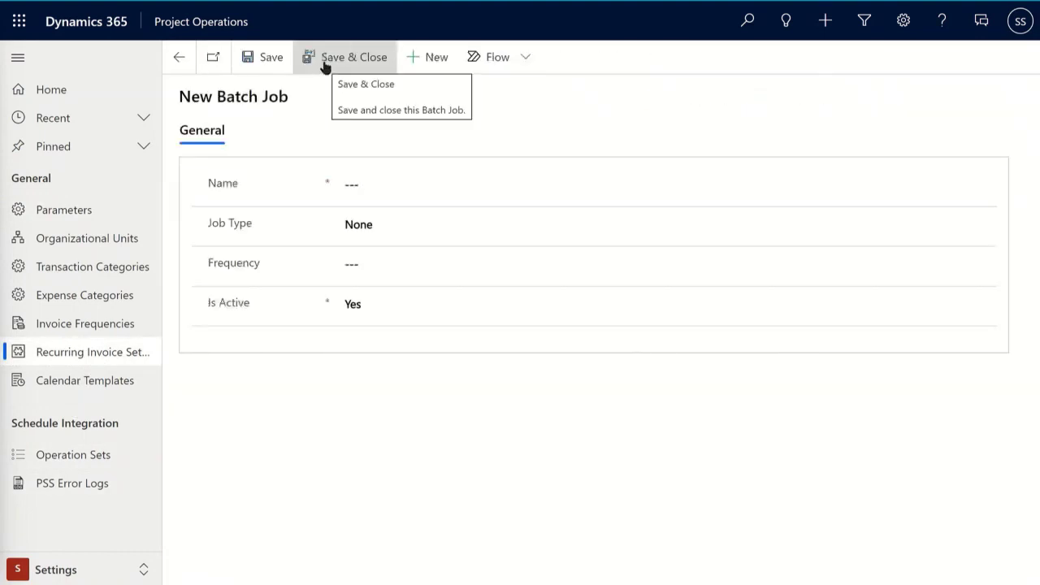
pyautogui.click(391, 188)
pyautogui.write('Project operations create invoices')
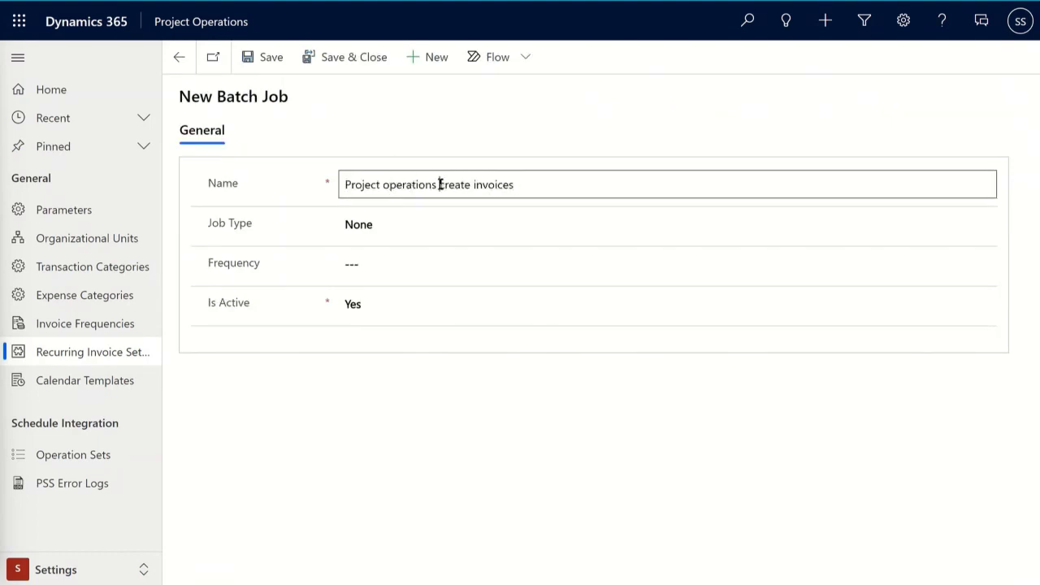
pyautogui.moveTo(440, 185); pyautogui.dragTo(536, 183)
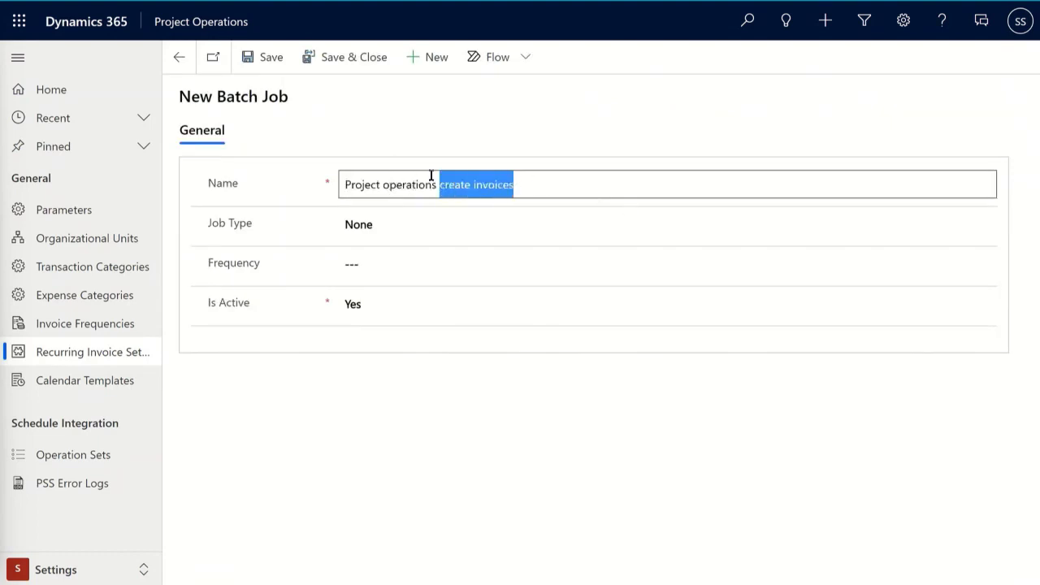
pyautogui.click(390, 266)
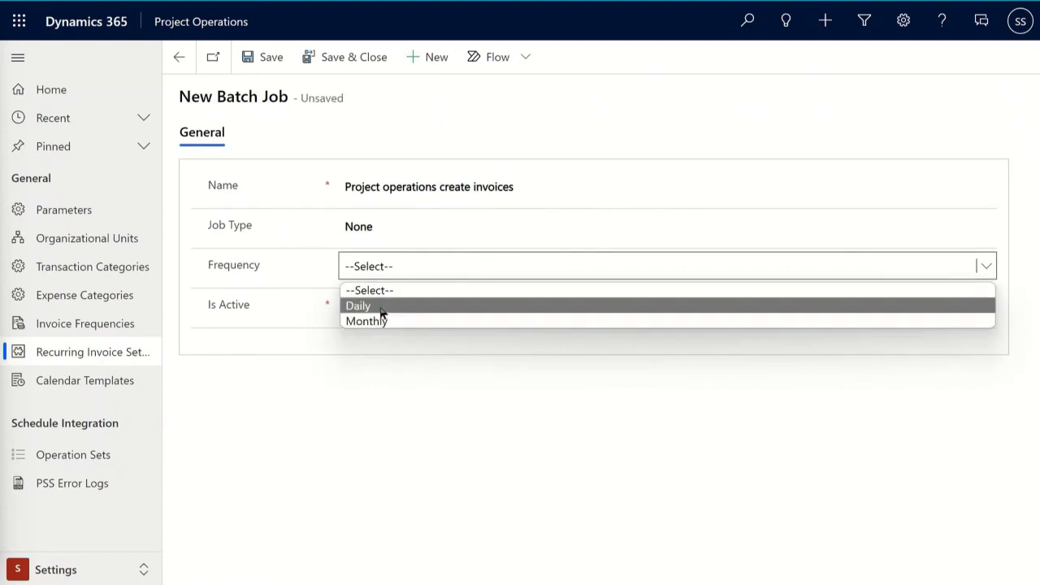
pyautogui.click(380, 307)
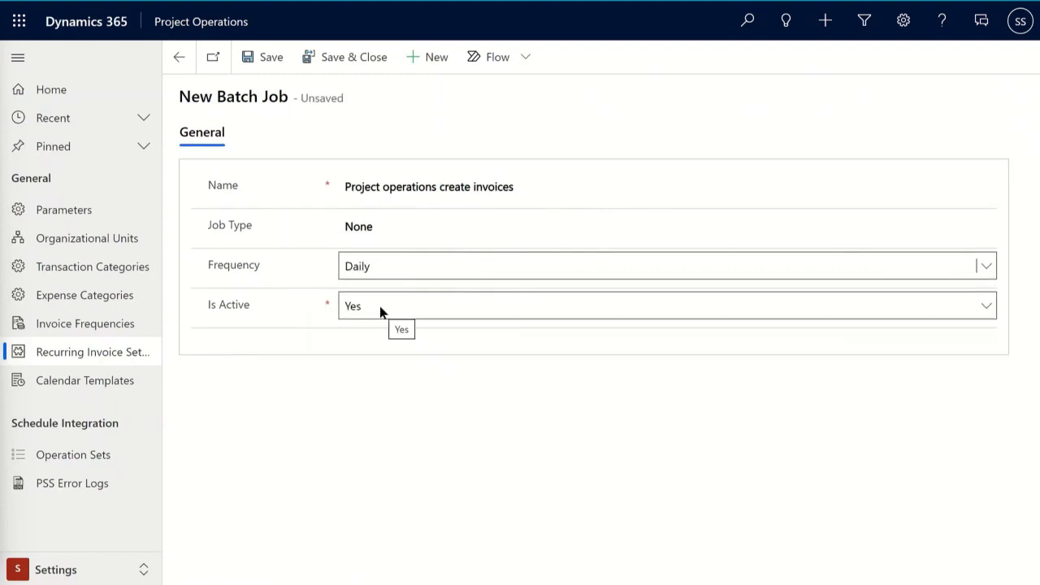
pyautogui.click(269, 59)
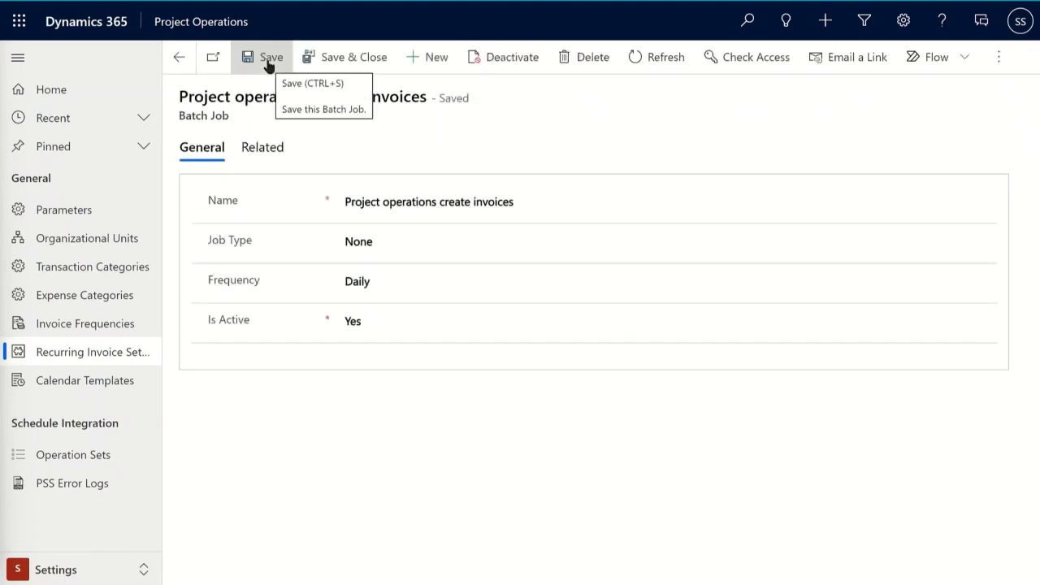
# Run the Project Service - ProcessRunCaller workflow on the batch job and open its background processes
pyautogui.click(949, 68)
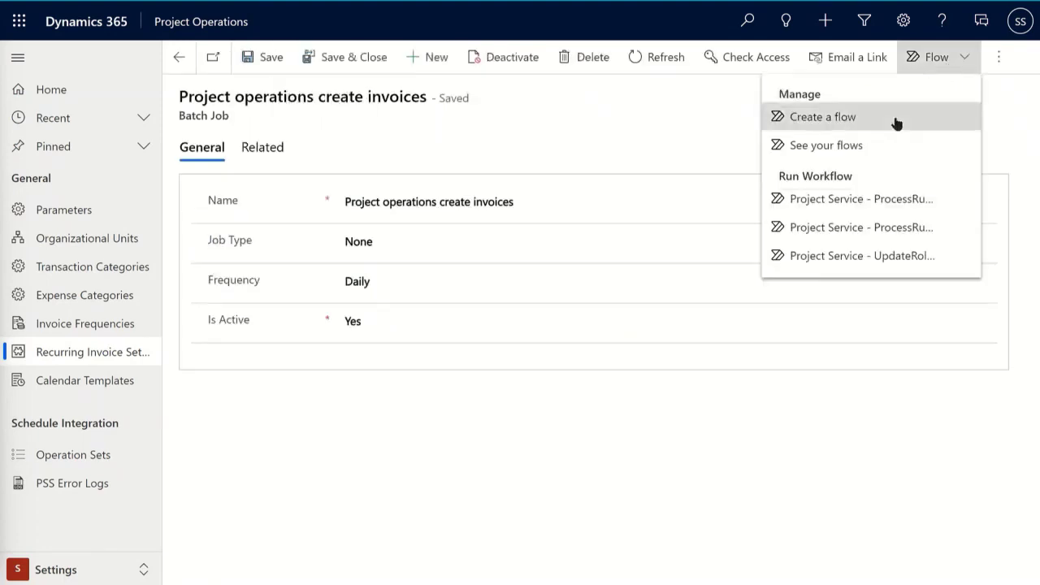
pyautogui.click(807, 201)
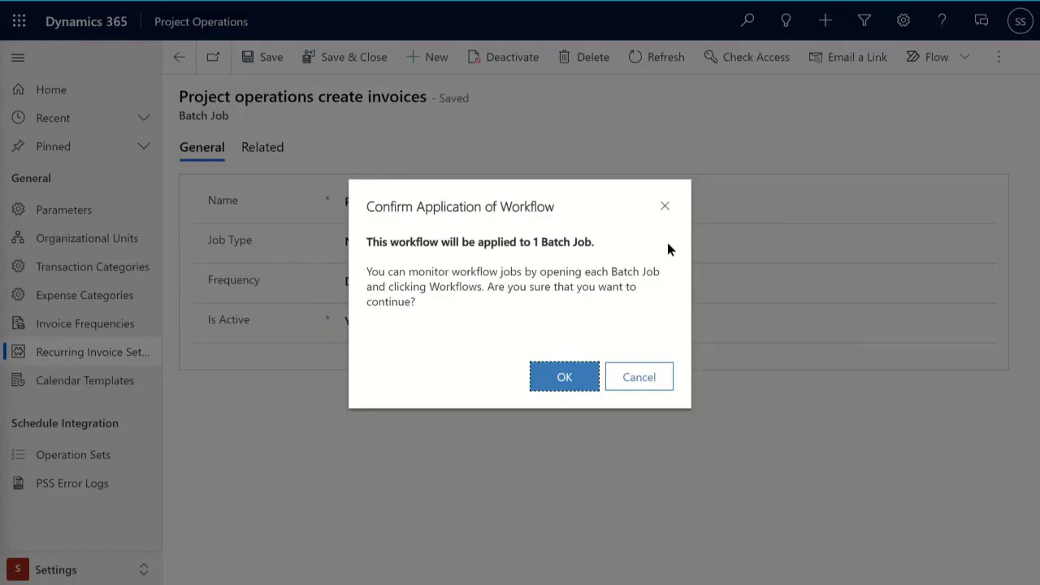
pyautogui.click(569, 377)
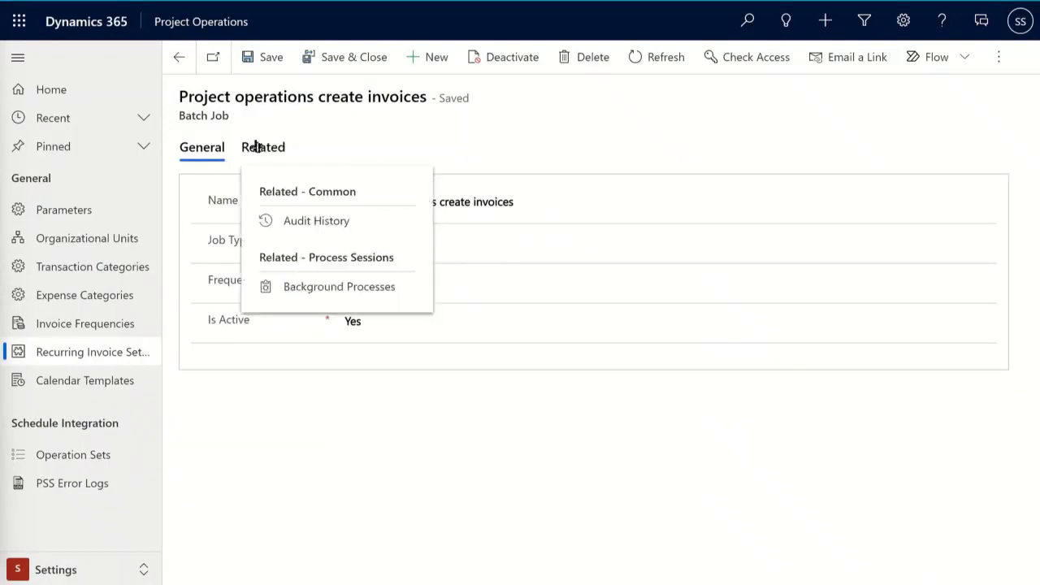
pyautogui.click(386, 293)
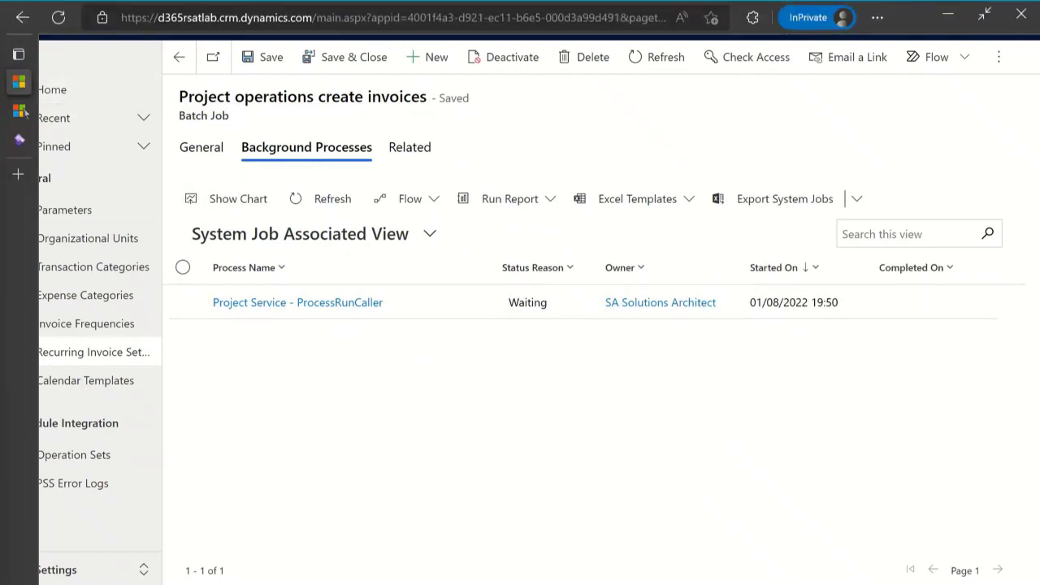
# Switch to Finance and Operations, add the periodic Import from staging table process in Project management and accounting to favorites, and open it
pyautogui.moveTo(20, 140)
pyautogui.click(78, 140)
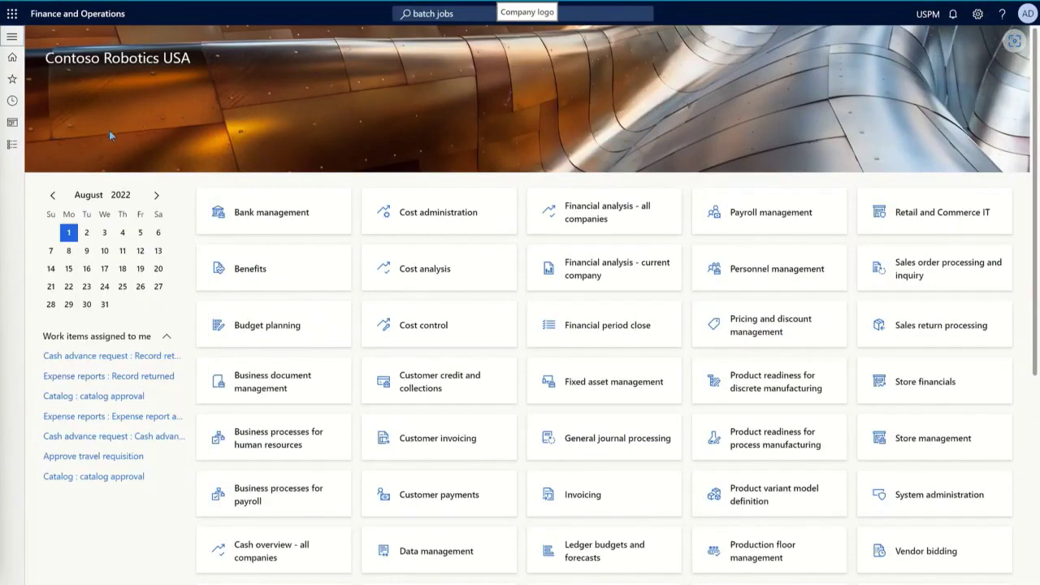
pyautogui.click(11, 145)
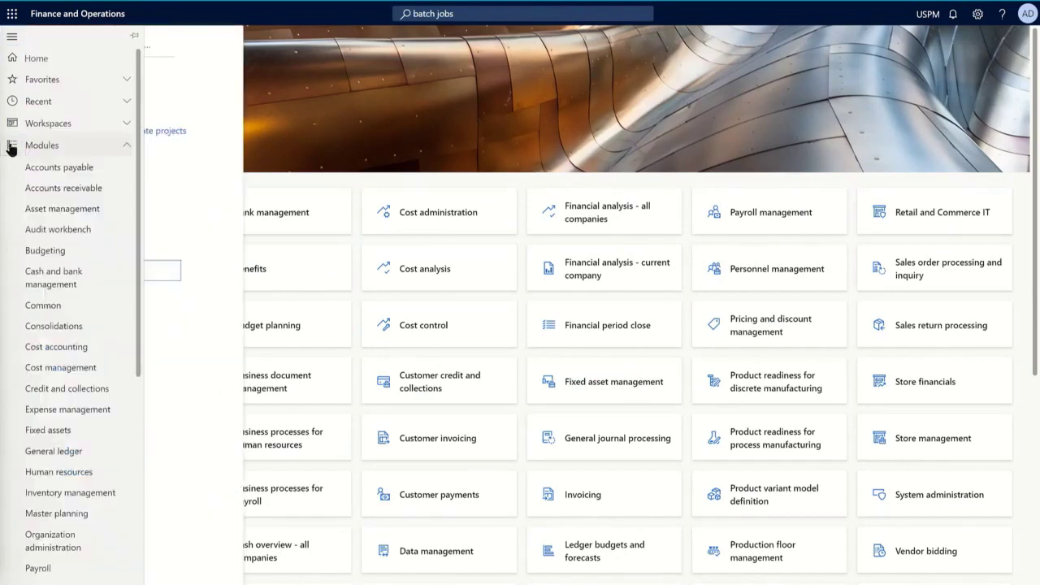
pyautogui.scroll(-4, 55, 280)
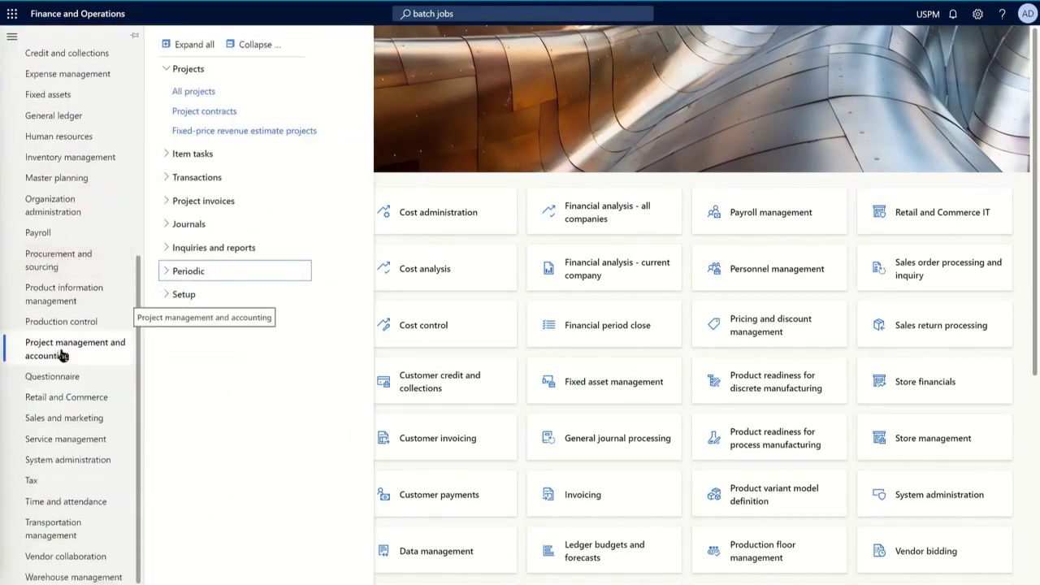
pyautogui.click(223, 272)
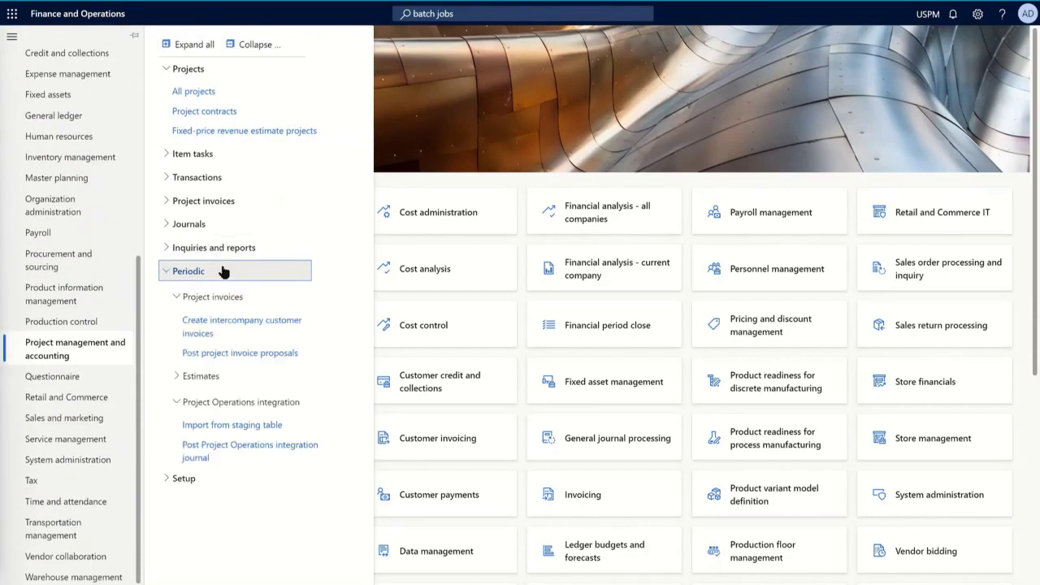
pyautogui.click(329, 425)
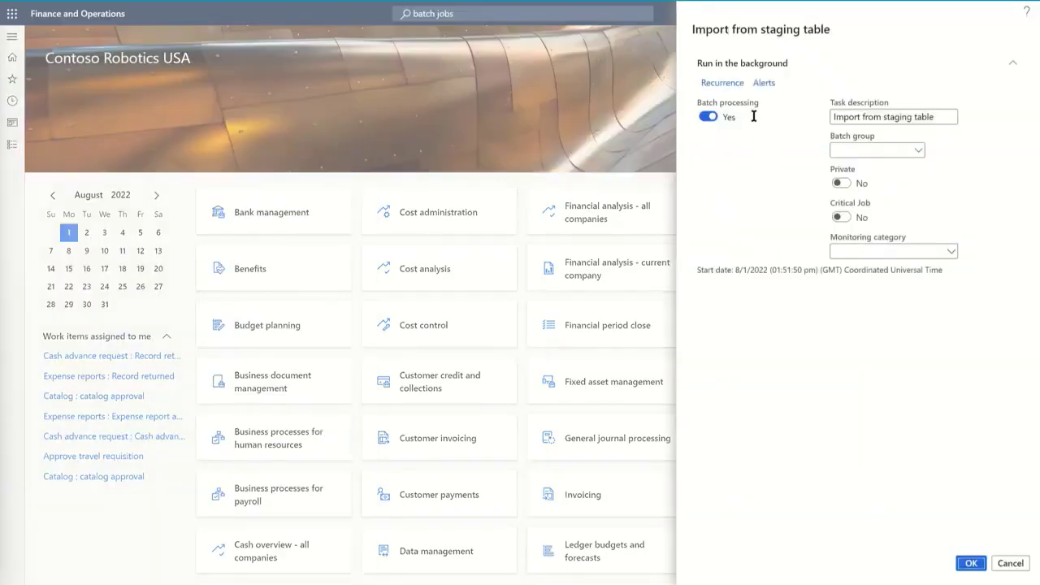
# Prefix the staging table import's task description with "ProjOps:" and schedule it in batch every 10 minutes with no end date
pyautogui.click(835, 117)
pyautogui.write('ProjOps:')
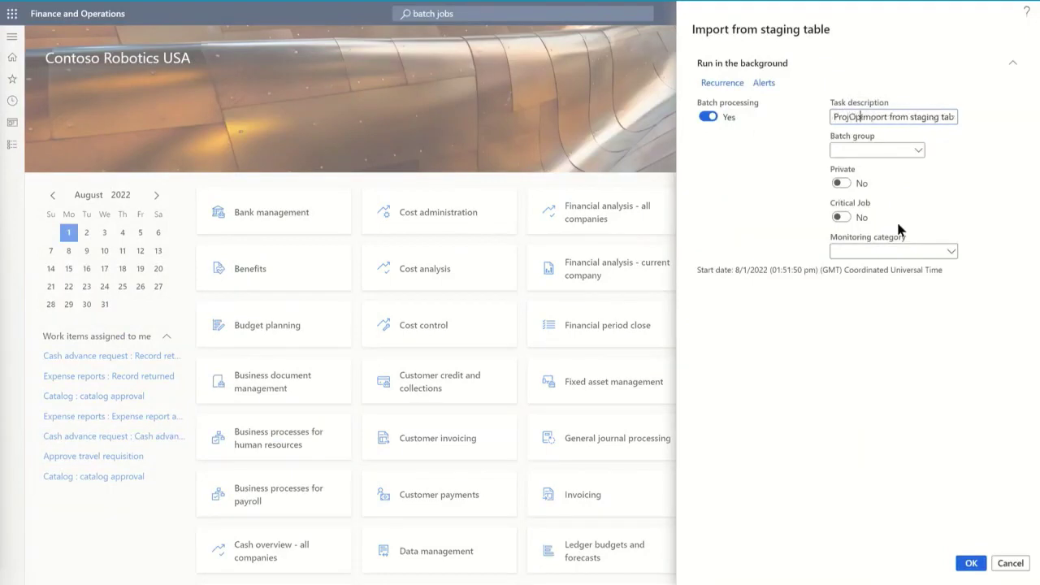
pyautogui.click(734, 84)
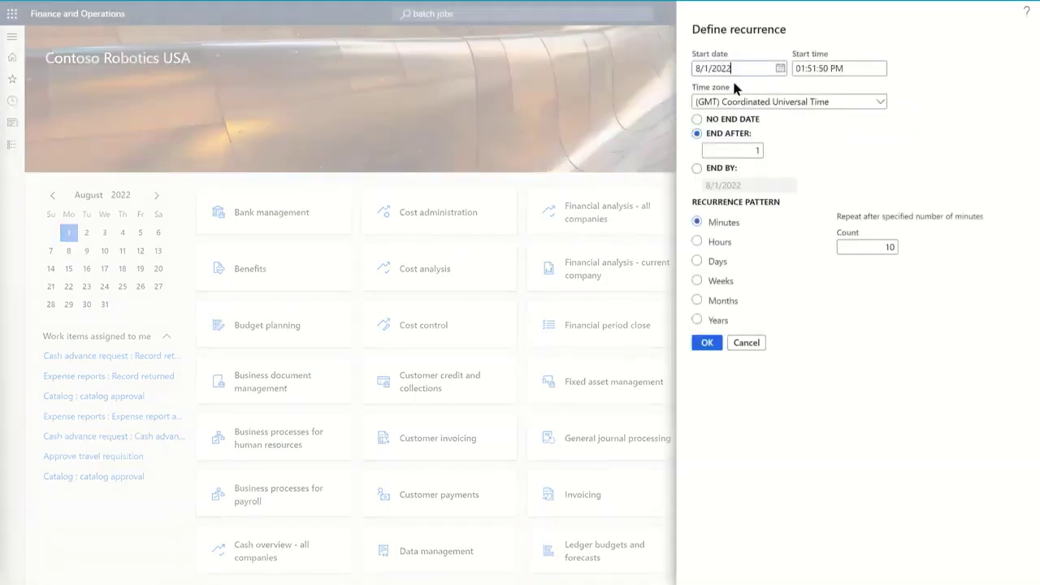
pyautogui.click(697, 119)
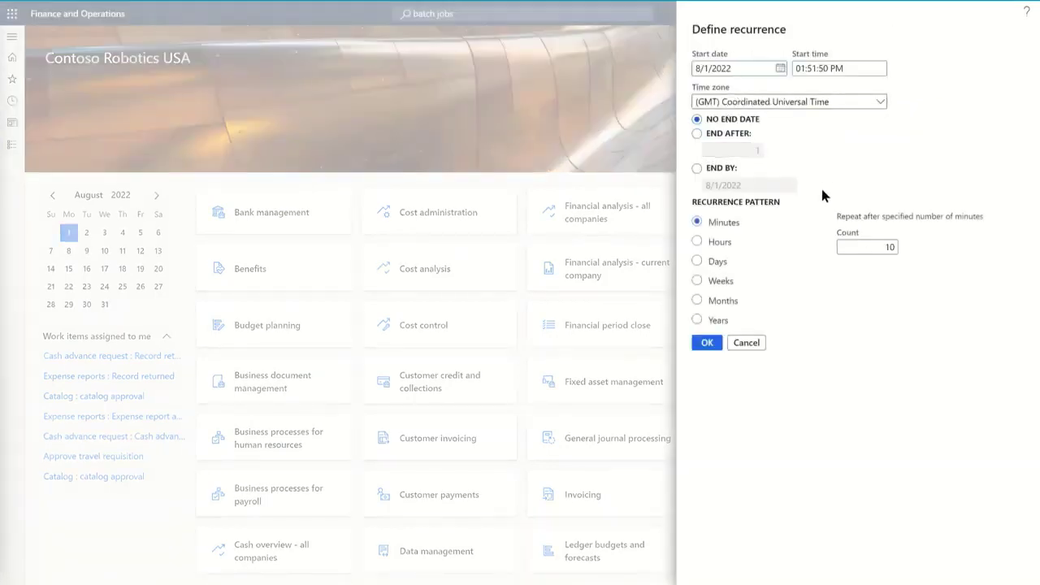
pyautogui.click(857, 246)
pyautogui.click(706, 343)
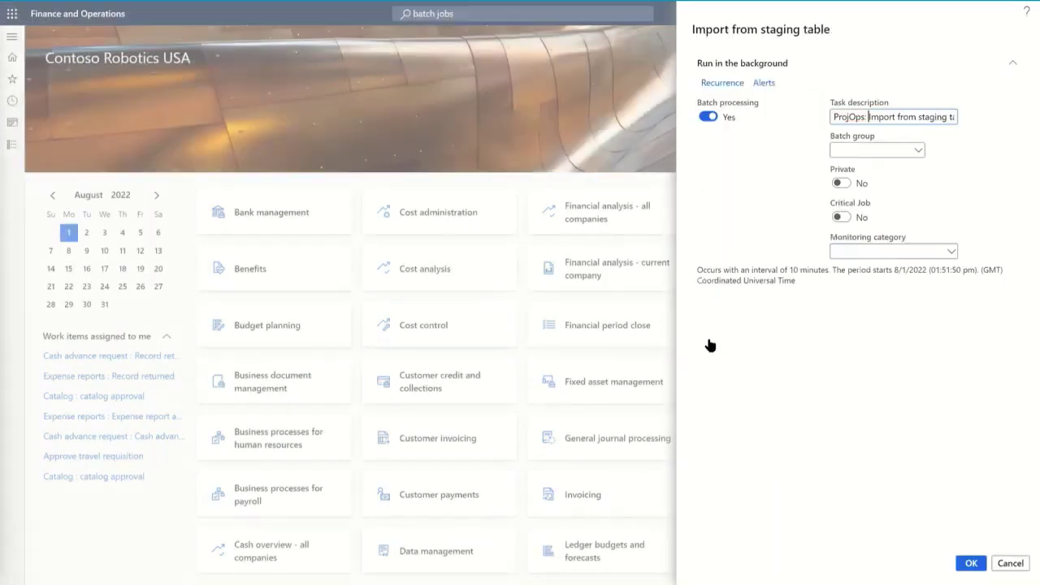
pyautogui.click(973, 563)
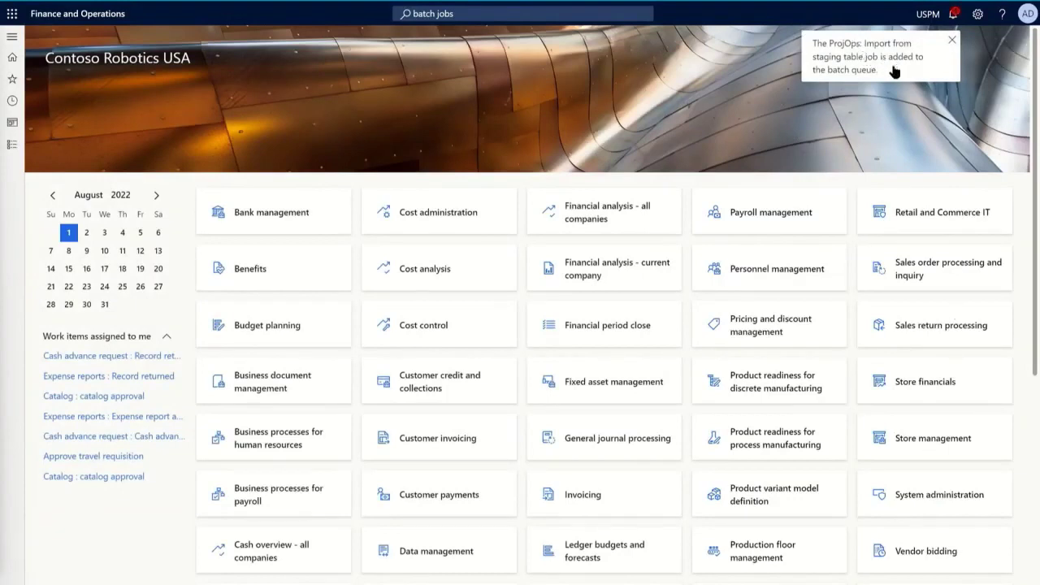
# Add the periodic Post Project Operations integration journal process to favorites and open it
pyautogui.click(16, 148)
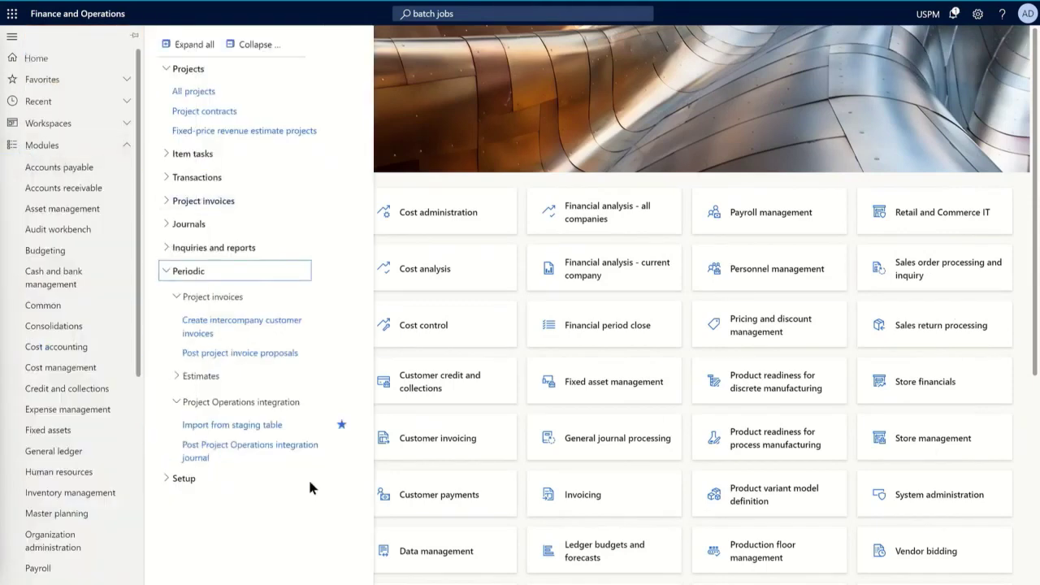
pyautogui.click(341, 445)
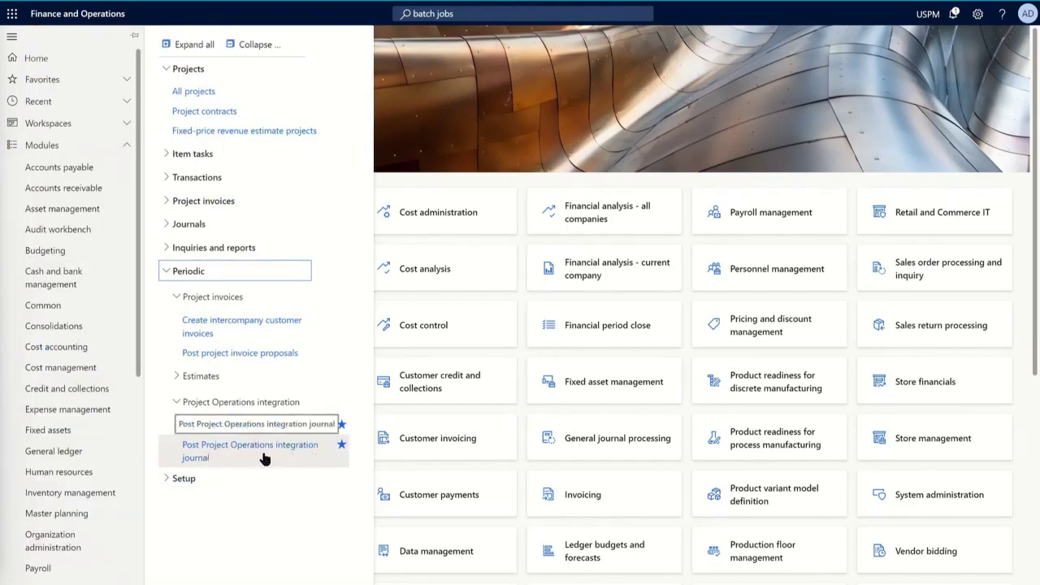
pyautogui.click(365, 382)
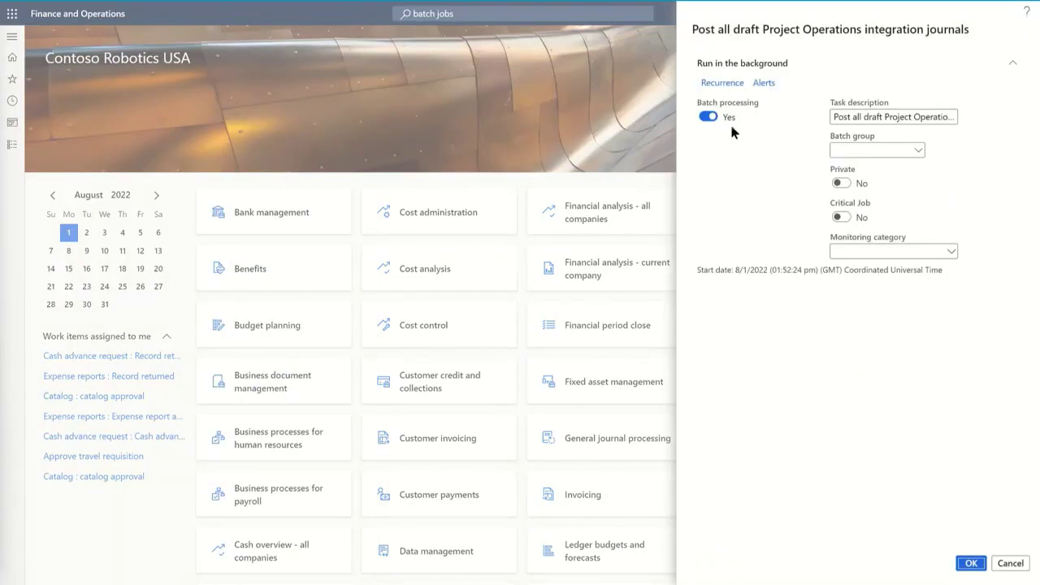
# Prefix the integration journal posting task description with "ProjOps:" and schedule the batch job every 10 minutes with no end date
pyautogui.click(834, 117)
pyautogui.write('P')
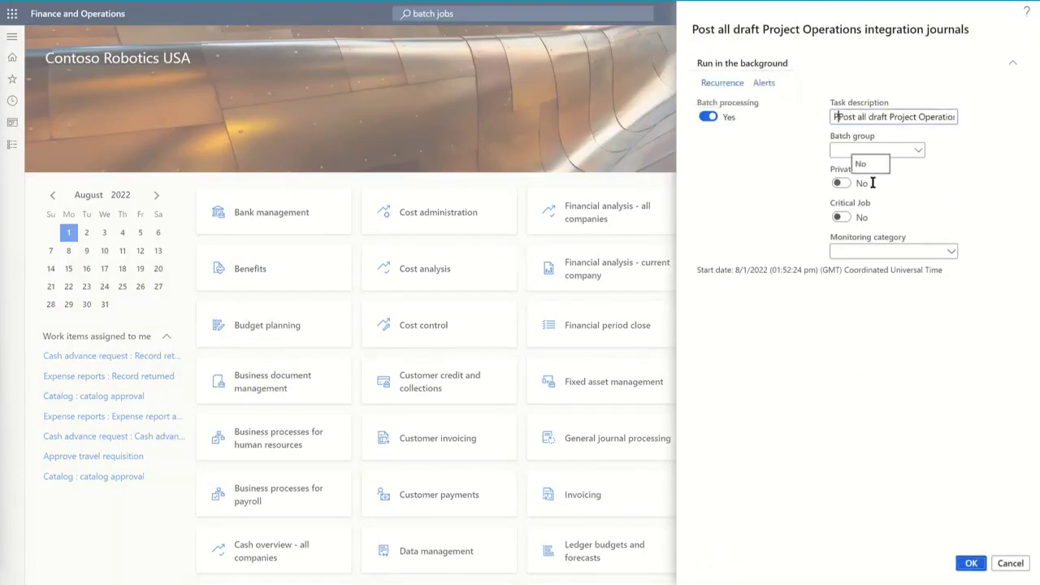
pyautogui.write('rojOps:')
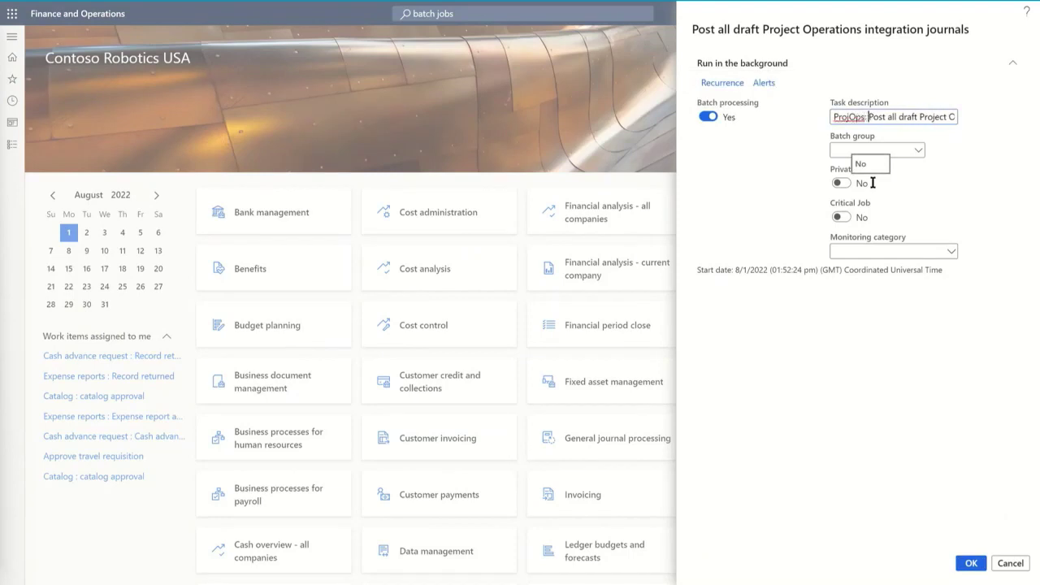
pyautogui.click(722, 84)
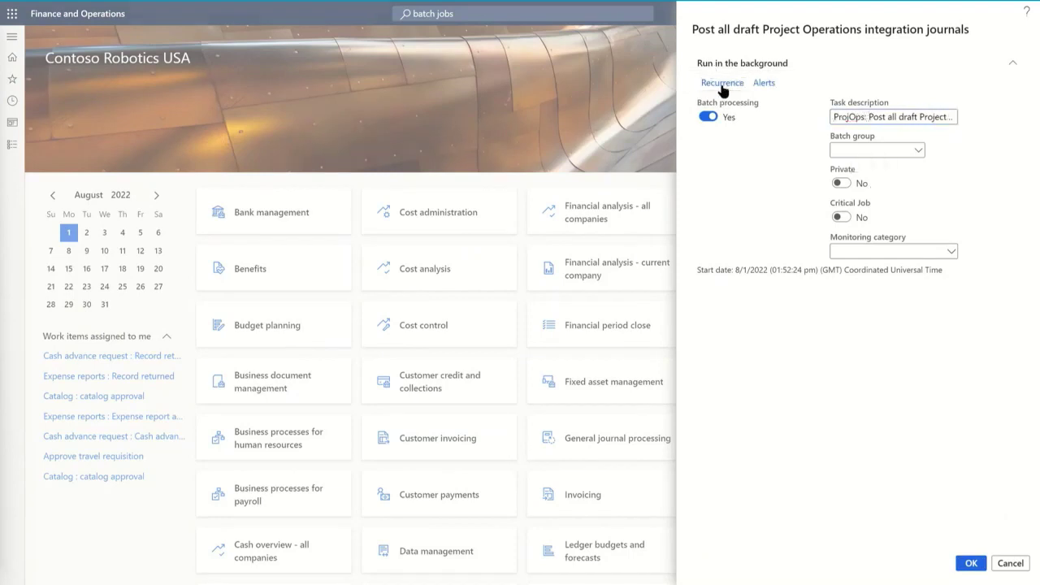
pyautogui.click(698, 120)
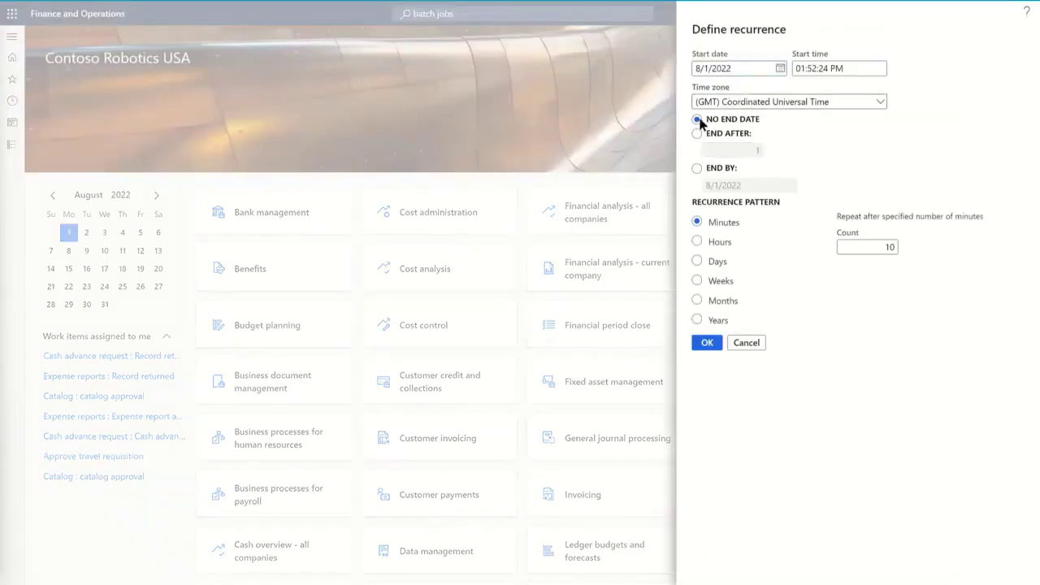
pyautogui.click(854, 249)
pyautogui.click(707, 344)
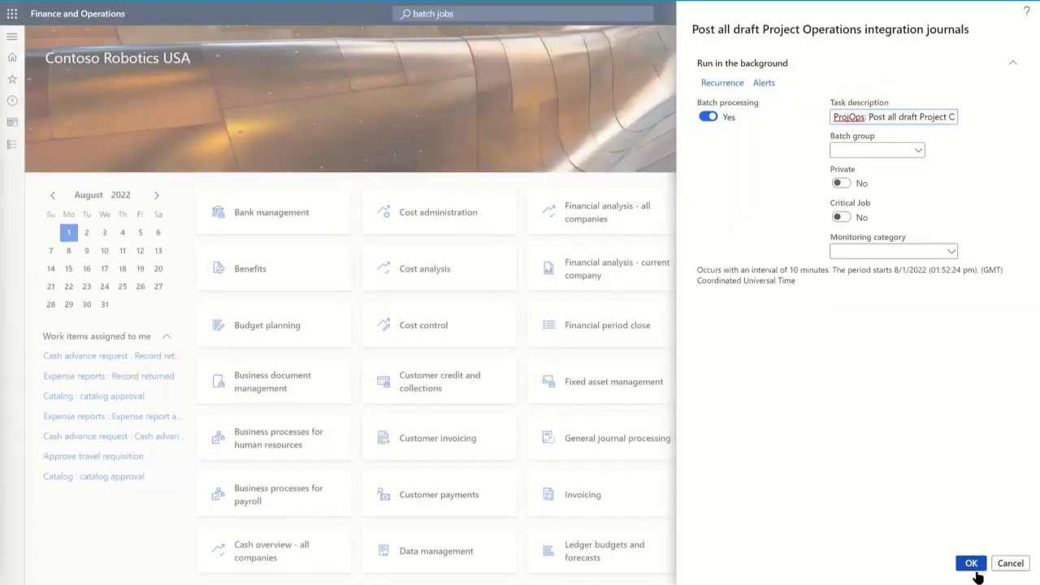
pyautogui.click(977, 567)
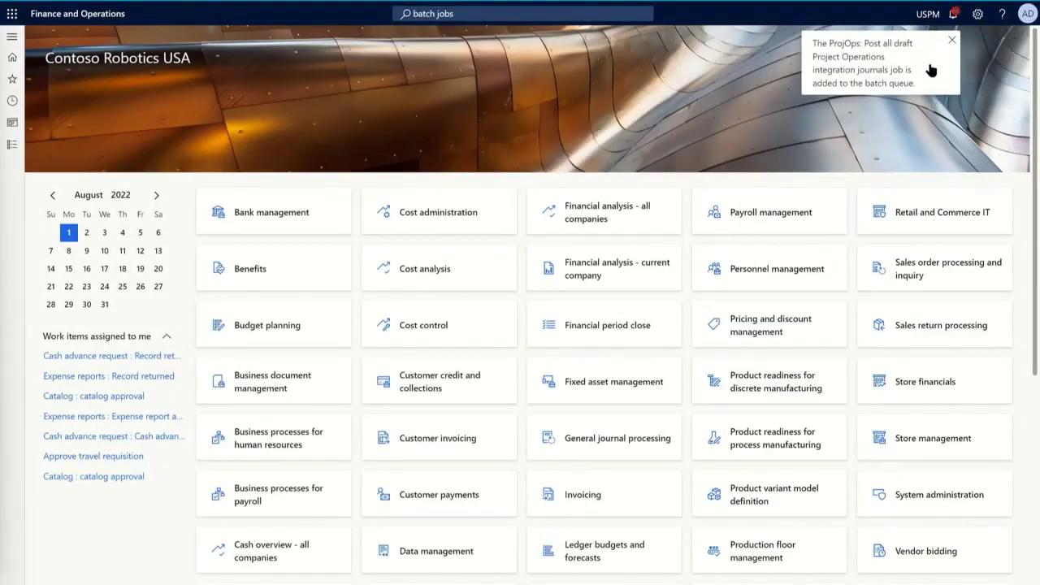
# Add the periodic Post project invoice proposals process to favorites and open it
pyautogui.click(14, 144)
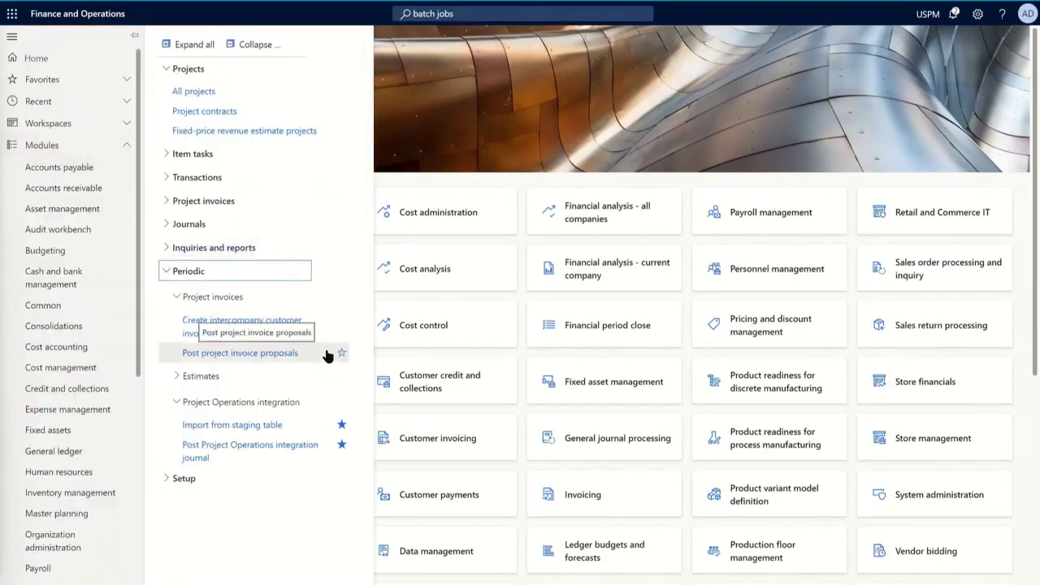
pyautogui.click(340, 355)
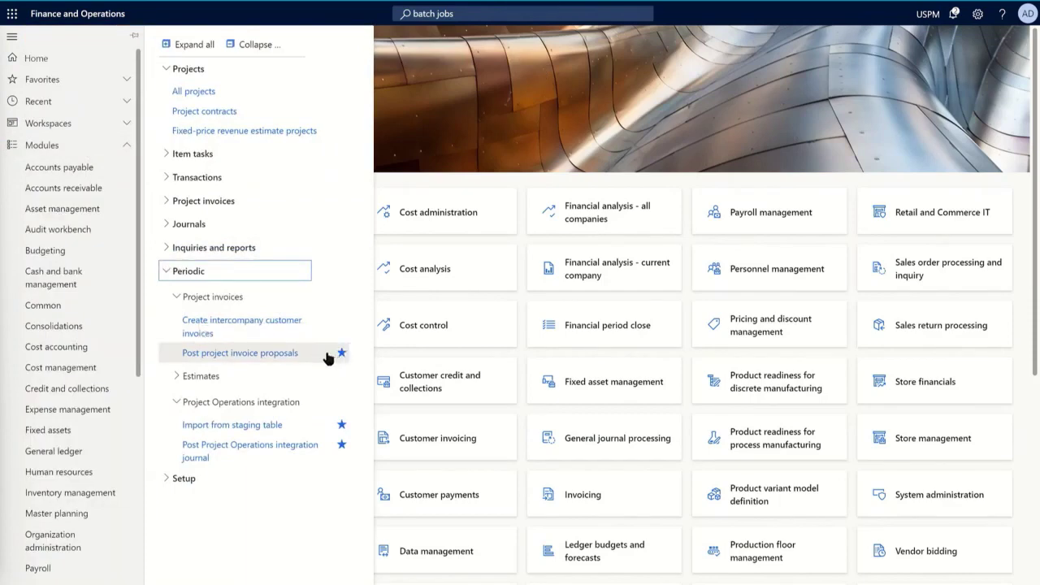
pyautogui.click(325, 355)
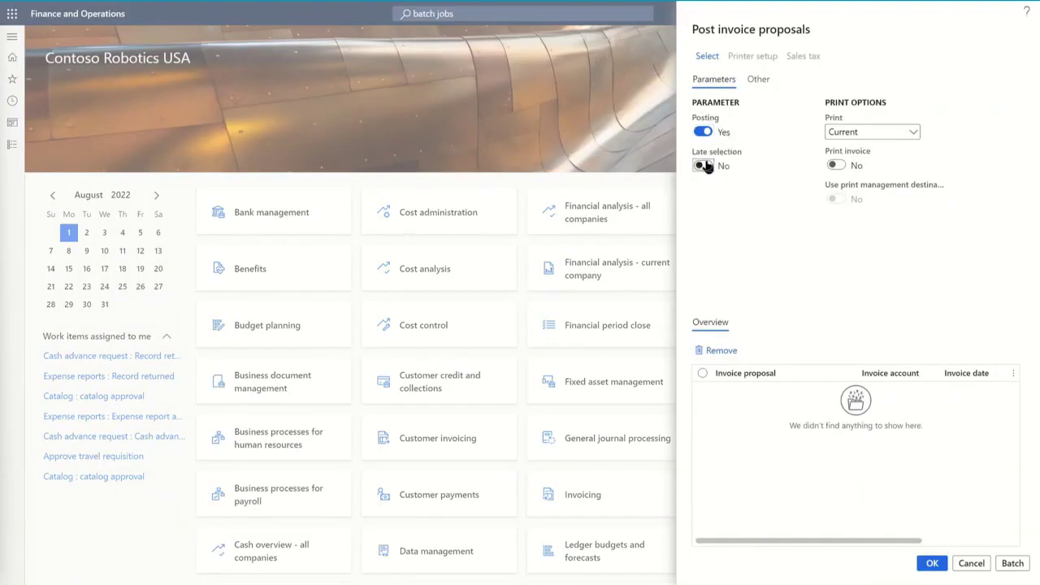
# Enable late selection for invoice proposal posting, leave invoice printing off, and accept the query for Approved and Open proposals
pyautogui.click(703, 166)
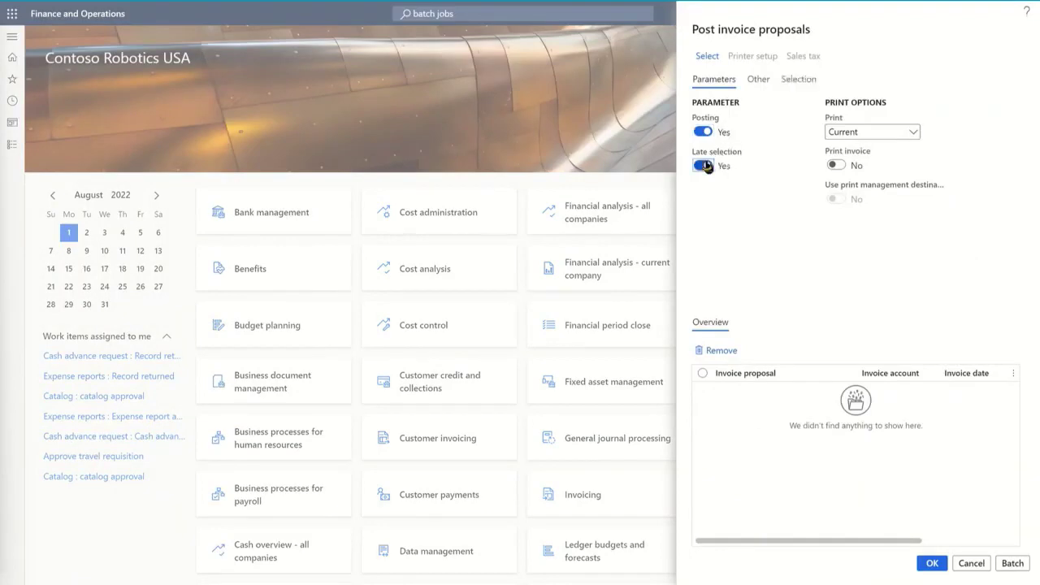
pyautogui.click(837, 166)
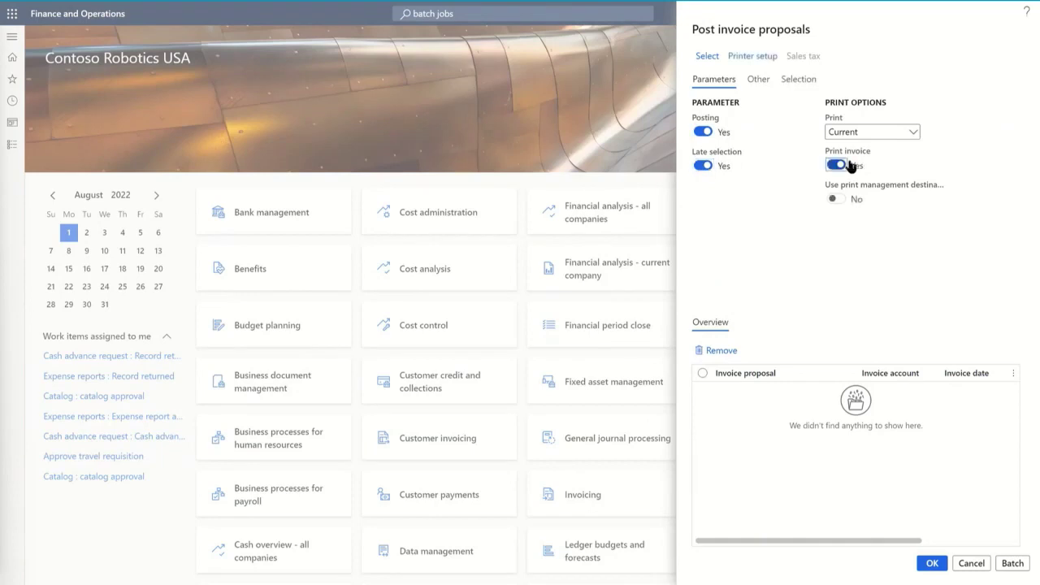
pyautogui.click(837, 166)
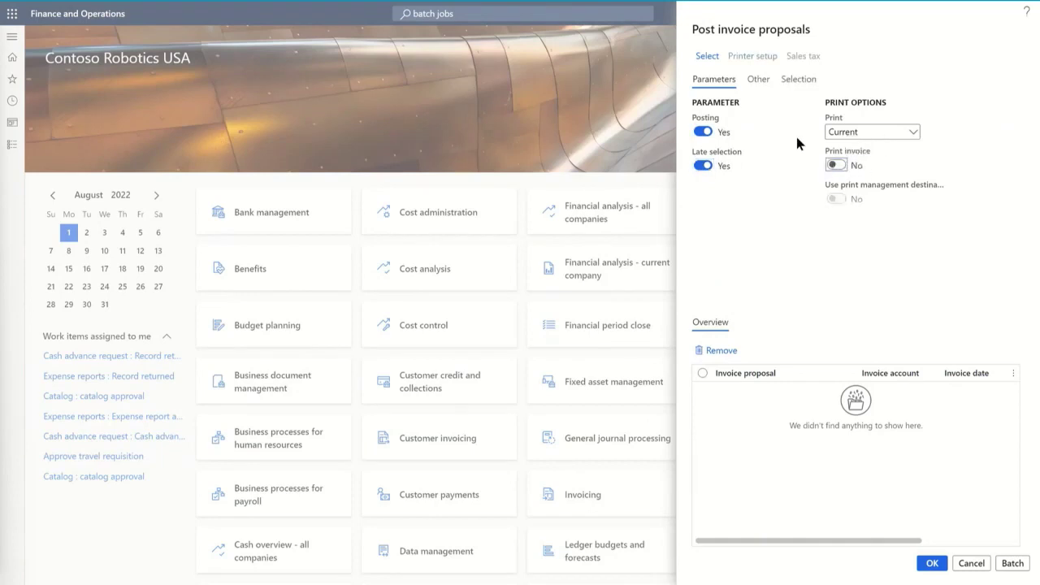
pyautogui.click(712, 57)
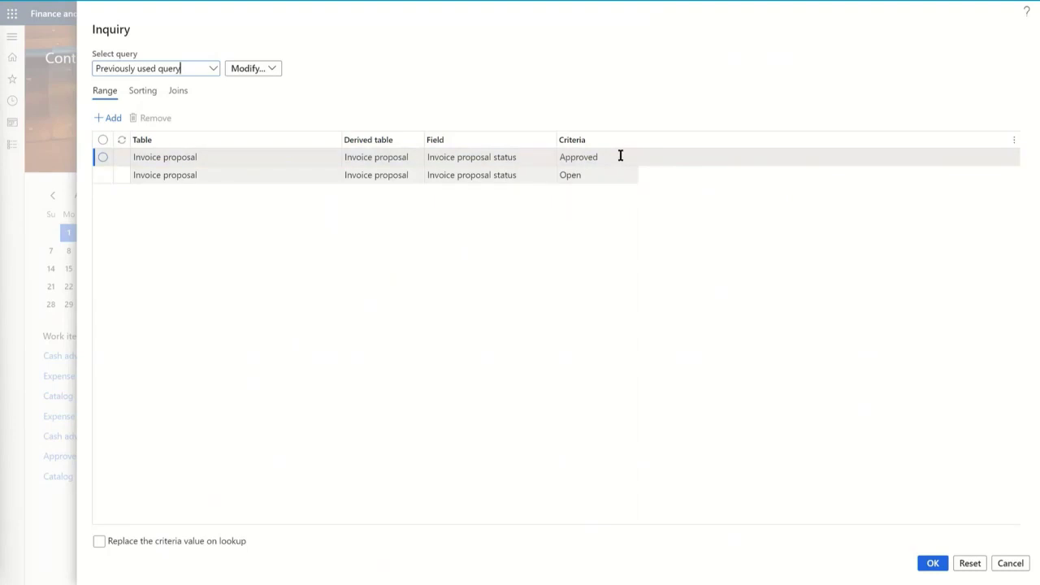
pyautogui.click(933, 564)
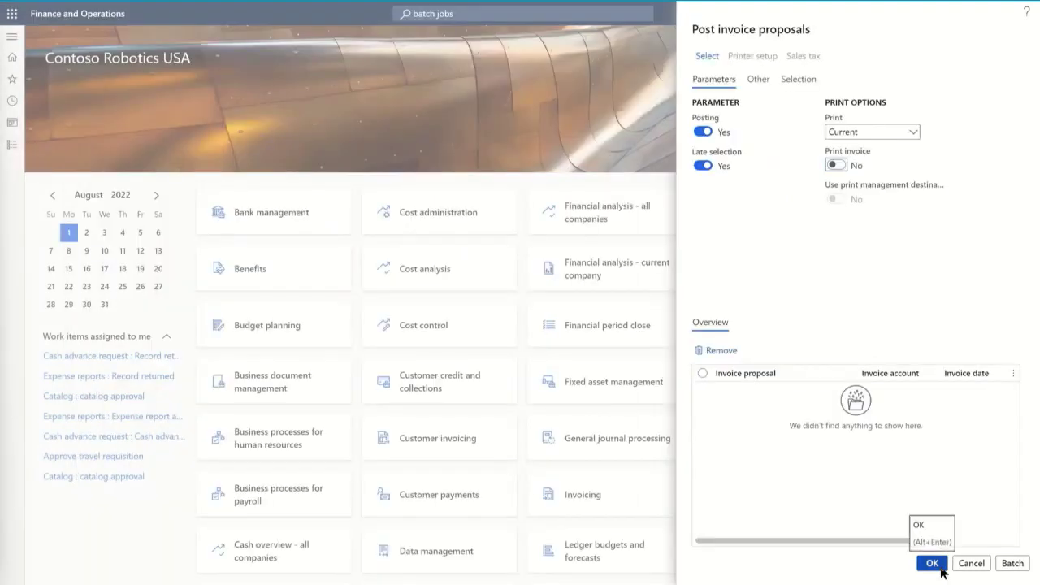
# Prefix the invoice posting task description with "ProjOps:", schedule the batch job every 10 minutes with no end date, and submit posting without printing
pyautogui.click(1012, 564)
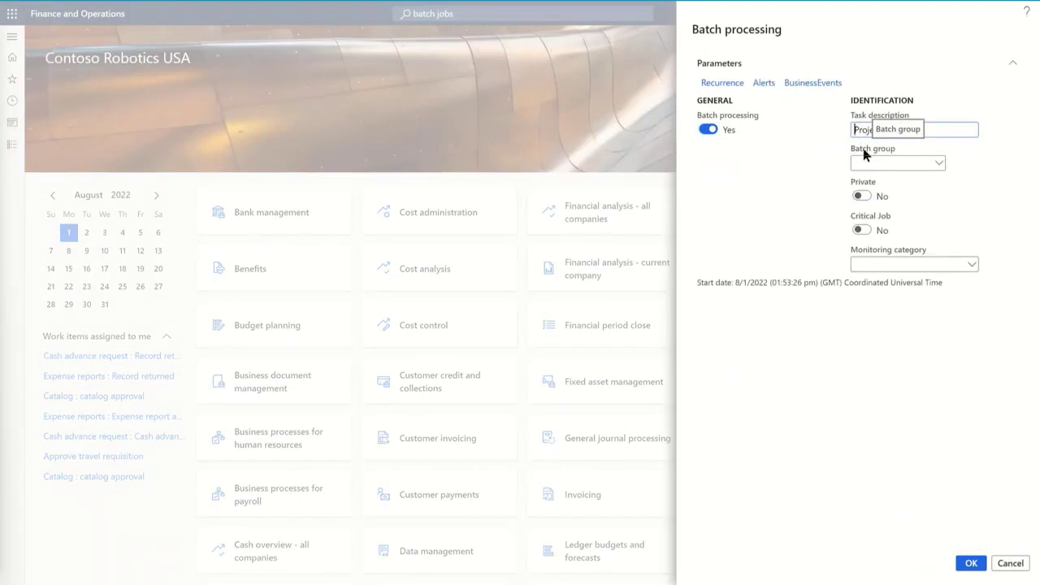
pyautogui.write('ProjOps: Project invoice')
pyautogui.click(730, 85)
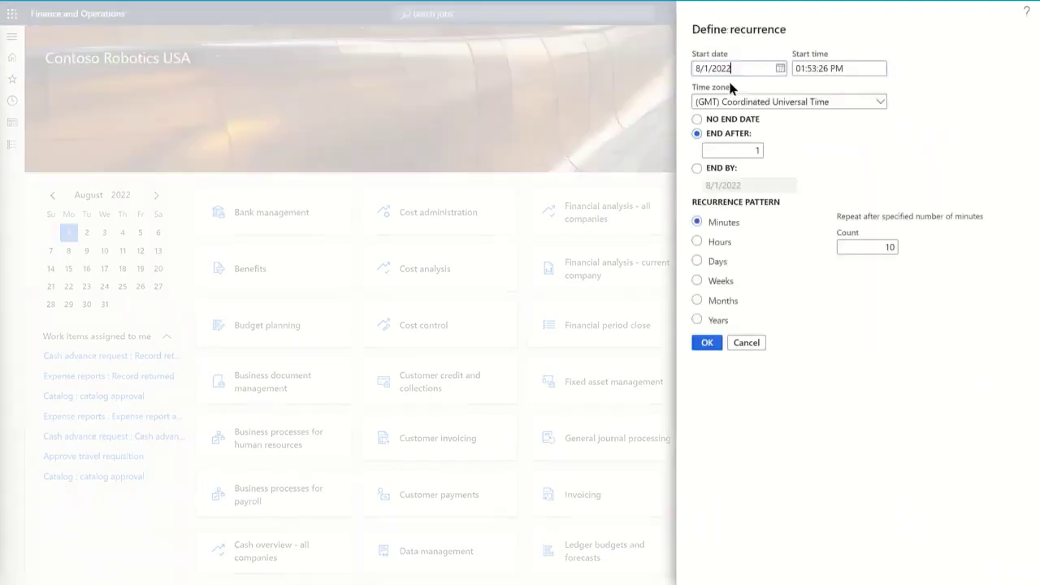
pyautogui.click(717, 118)
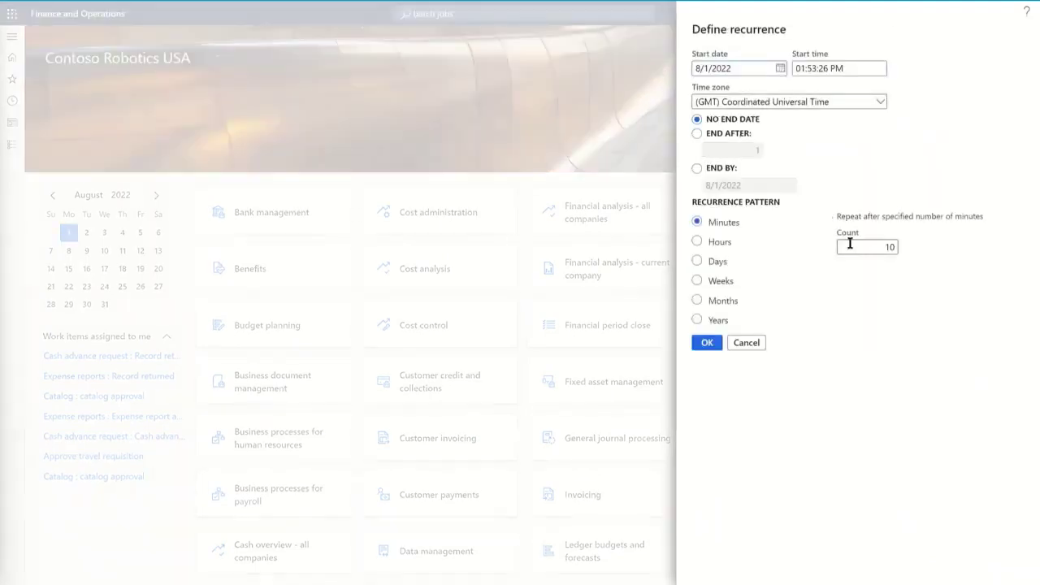
pyautogui.click(707, 343)
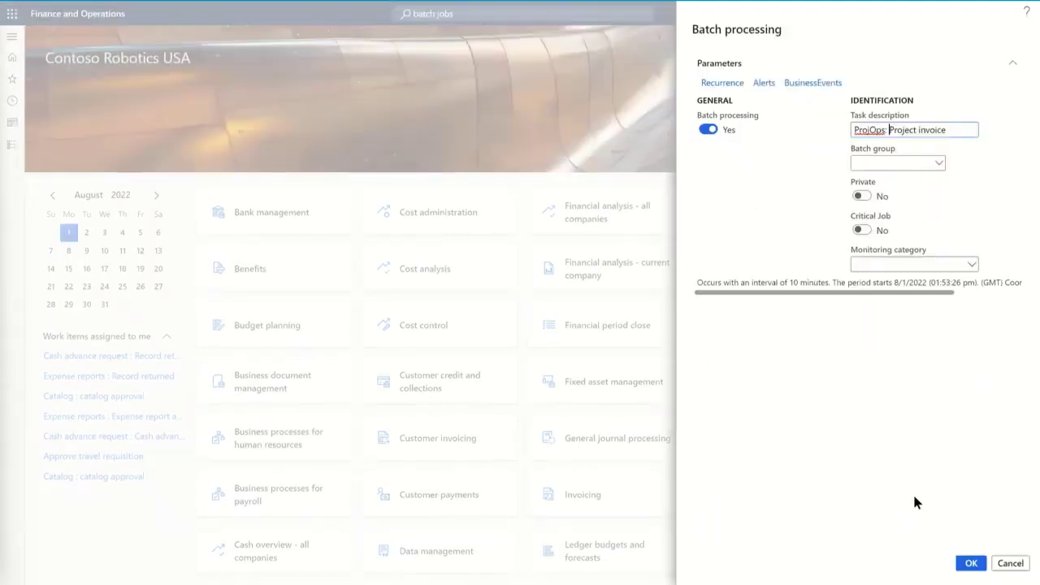
pyautogui.click(969, 564)
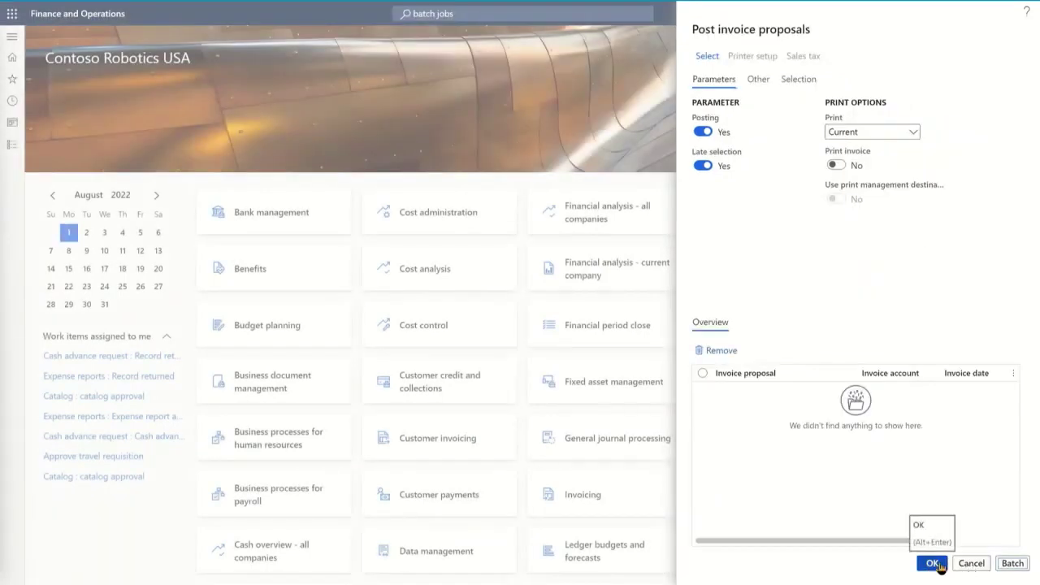
pyautogui.click(936, 562)
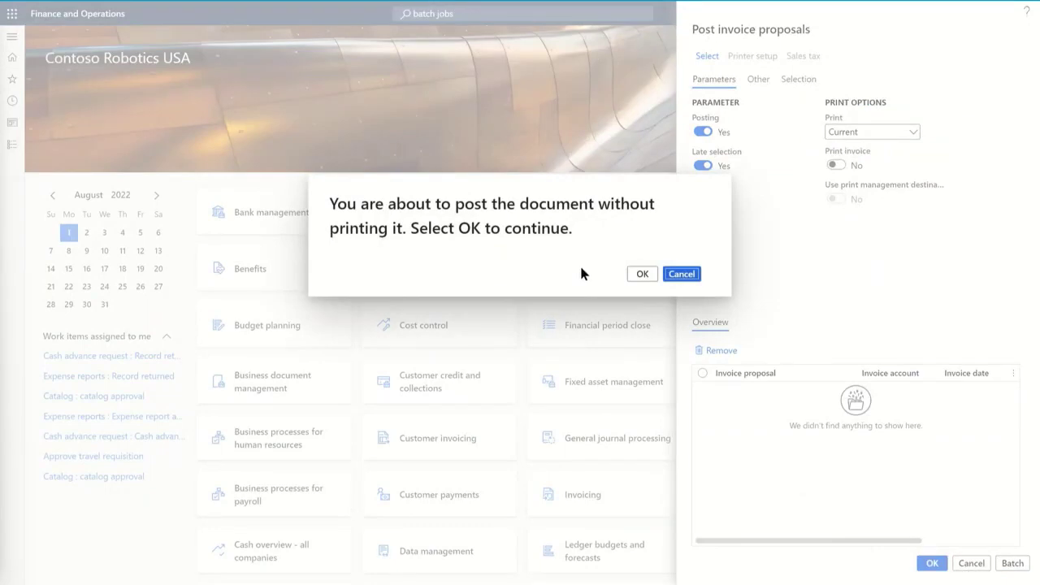
pyautogui.click(642, 274)
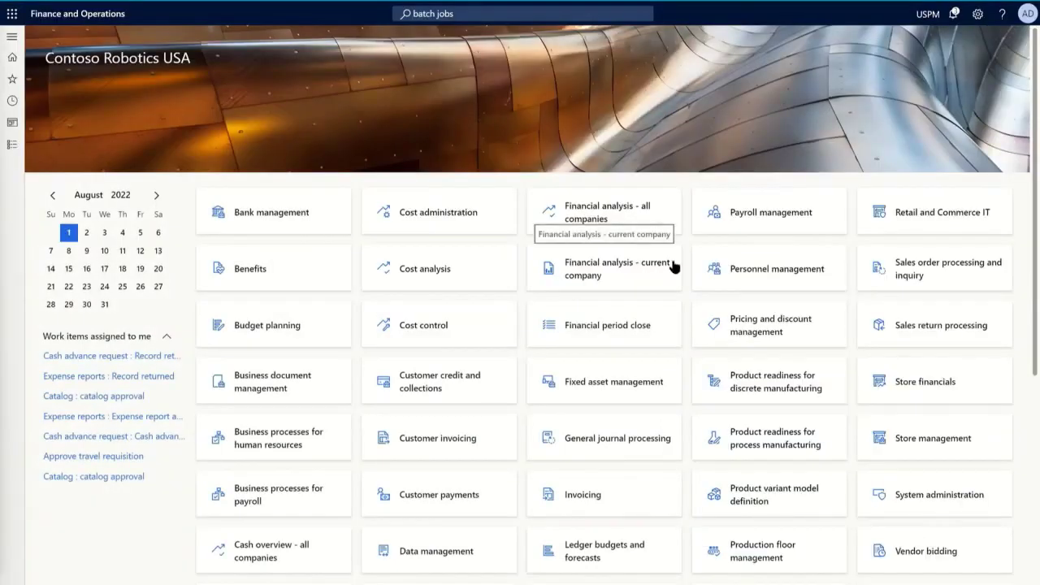
# Check the batch queue notifications for the ProjOps jobs in the Action center
pyautogui.click(959, 20)
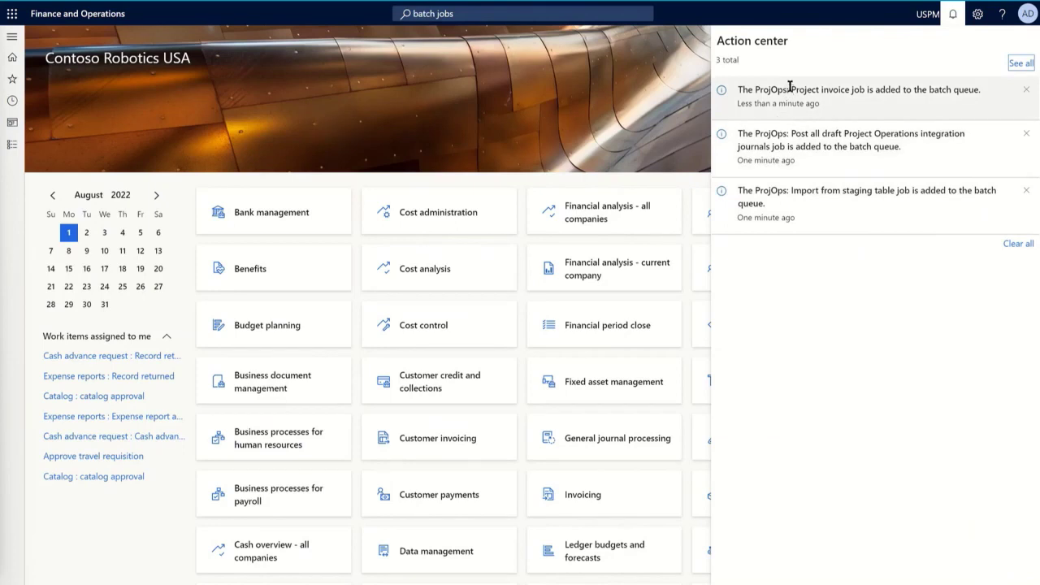
pyautogui.click(951, 14)
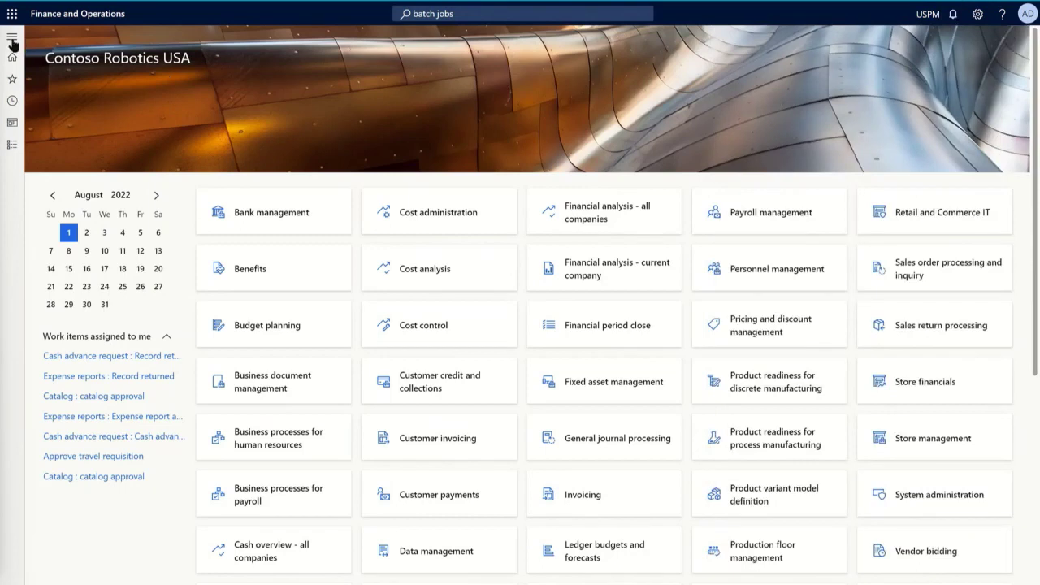
pyautogui.moveTo(2, 47)
pyautogui.moveTo(24, 128)
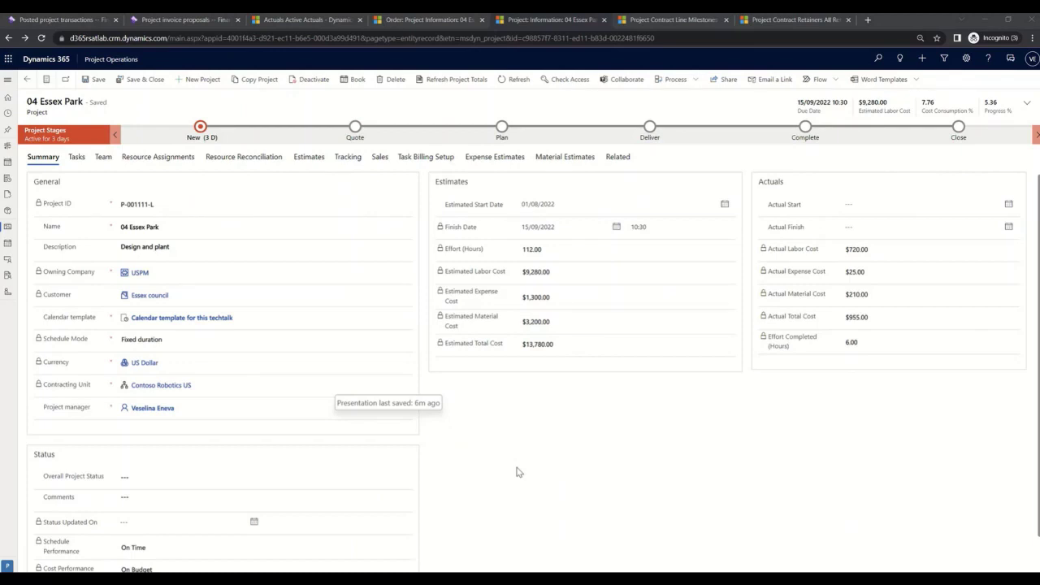
# Switch to Project Operations and review the 04 Essex Park project's tasks, effort tracking, actuals and contract milestones
pyautogui.click(78, 161)
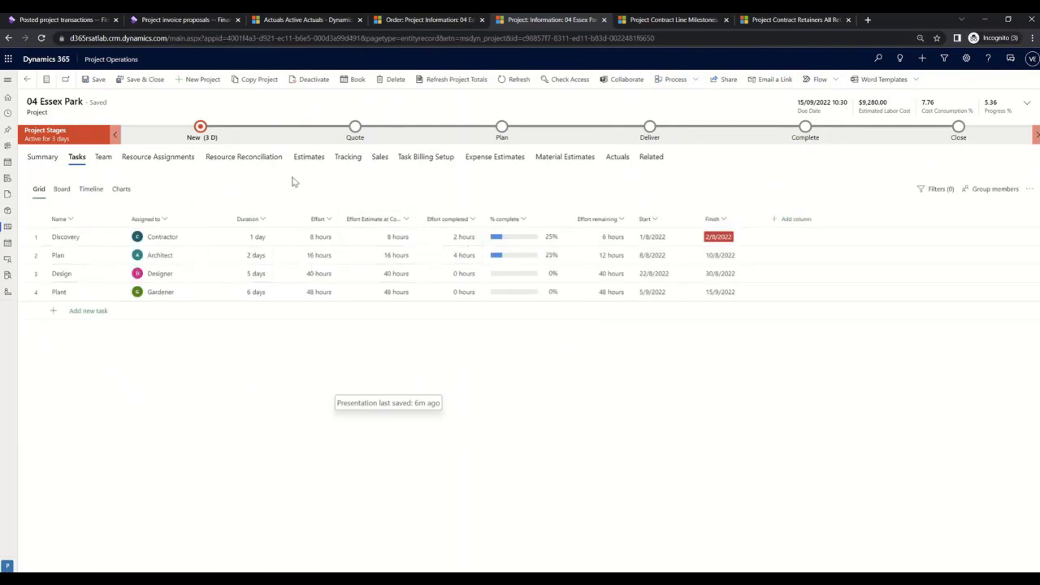
pyautogui.click(350, 157)
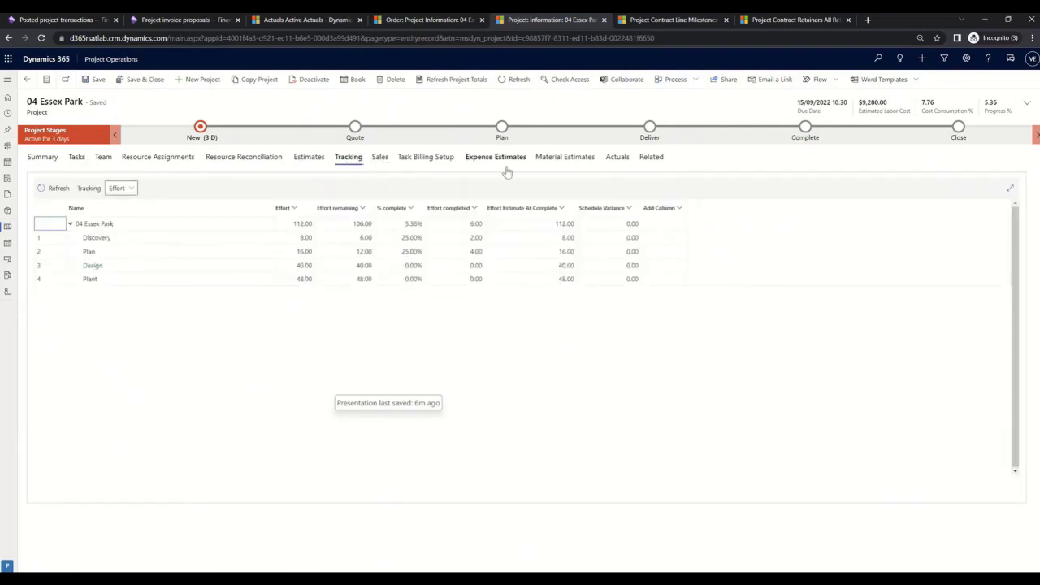
pyautogui.click(618, 159)
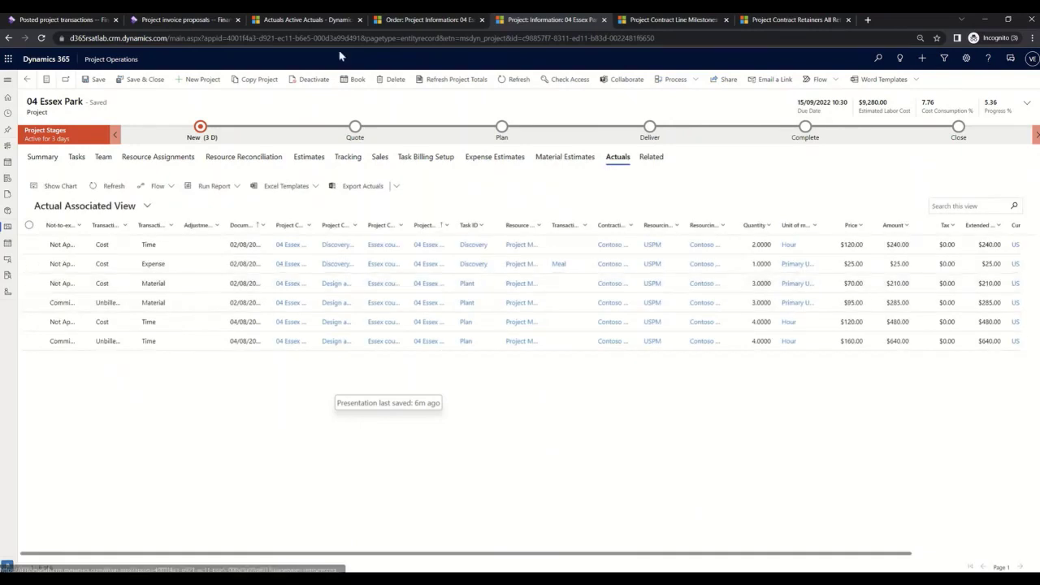
pyautogui.click(329, 24)
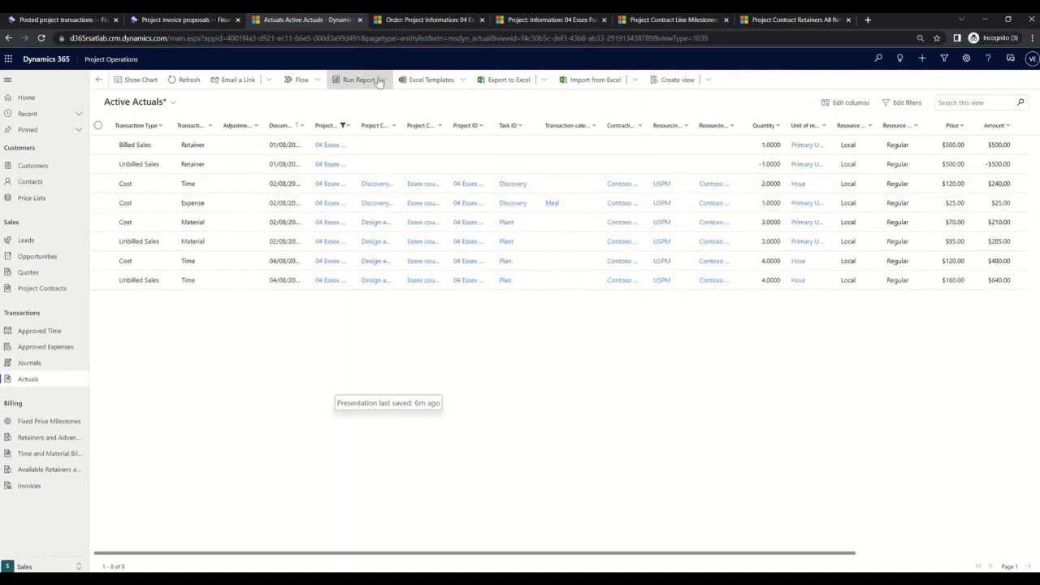
pyautogui.click(660, 22)
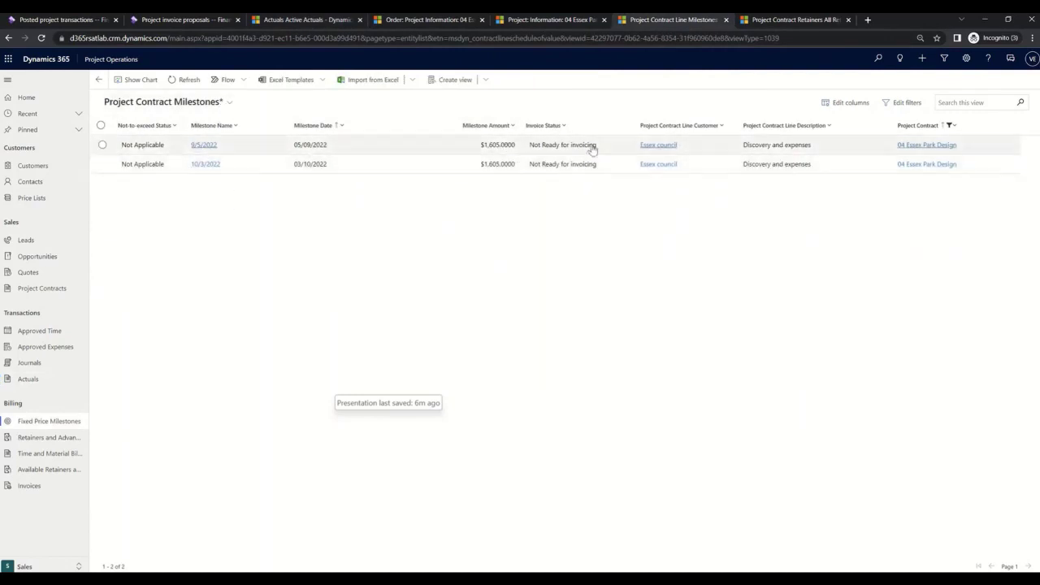
# Display the related actuals of the 04 Essex Park Design project contract
pyautogui.click(442, 21)
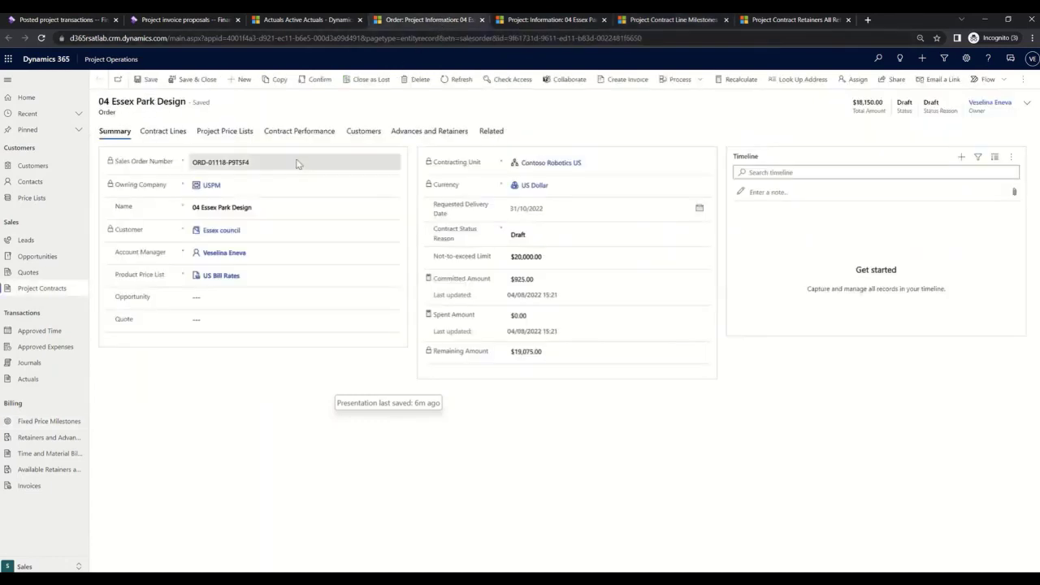
pyautogui.click(492, 131)
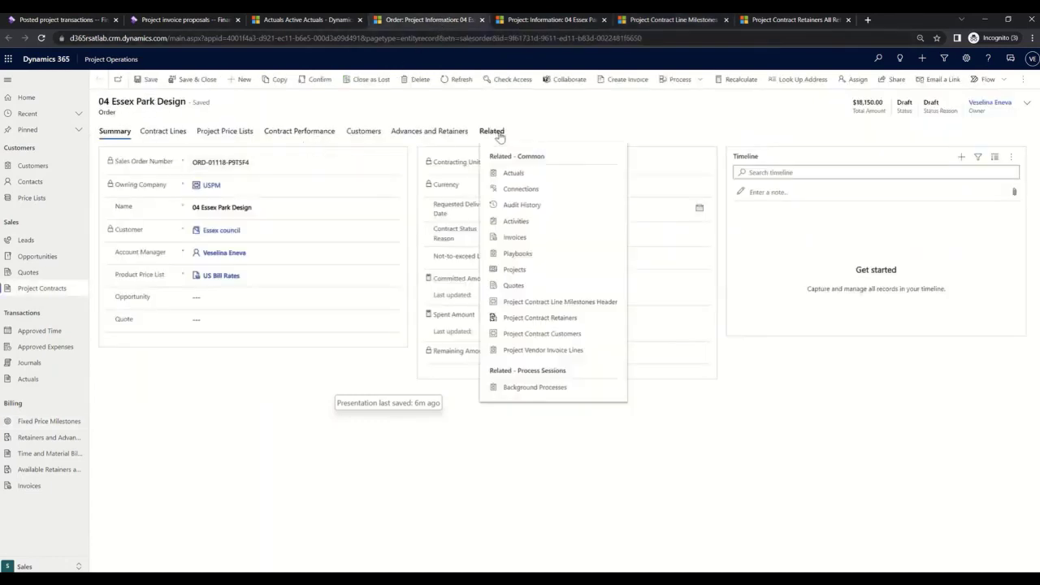
pyautogui.click(512, 175)
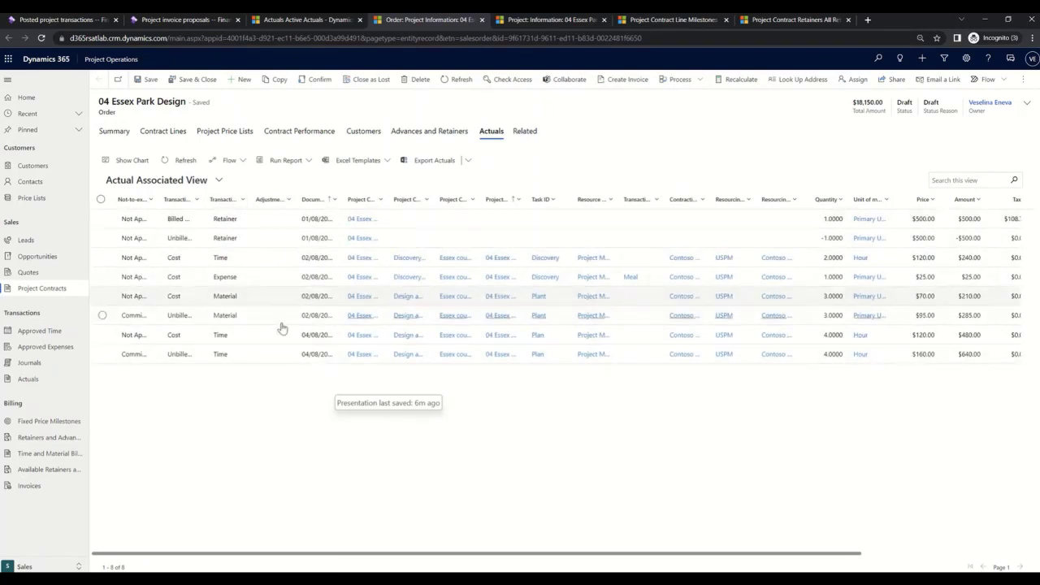
# Mark all listed 04 Essex Park Design actuals as ready to invoice and check their billing status
pyautogui.click(312, 21)
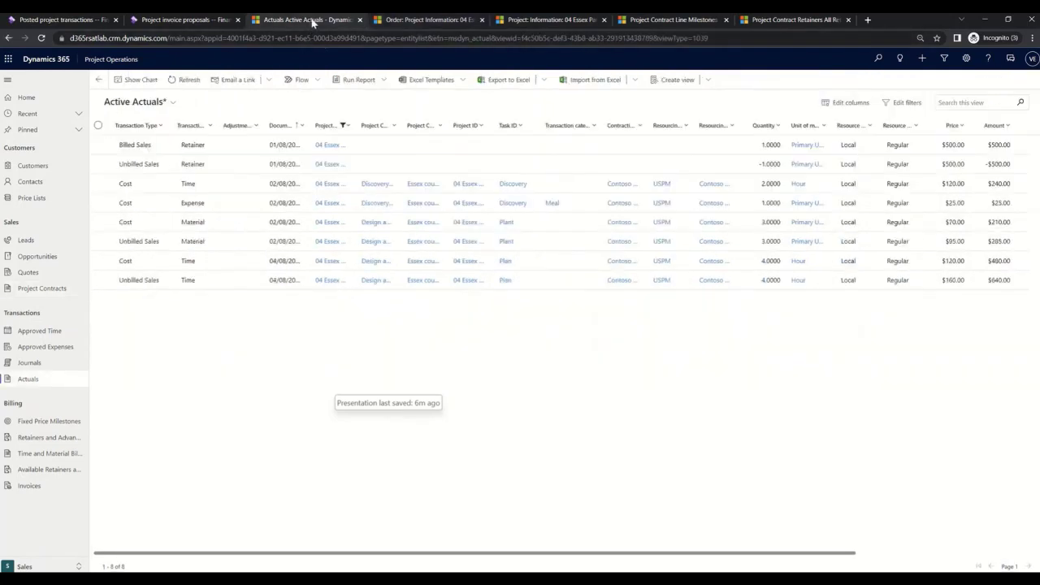
pyautogui.click(98, 126)
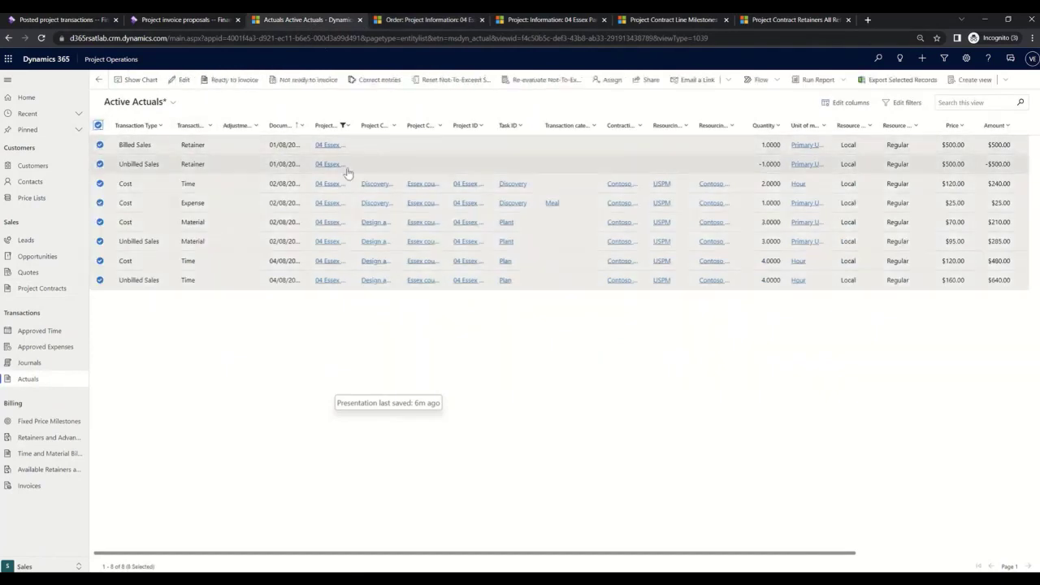
pyautogui.click(234, 80)
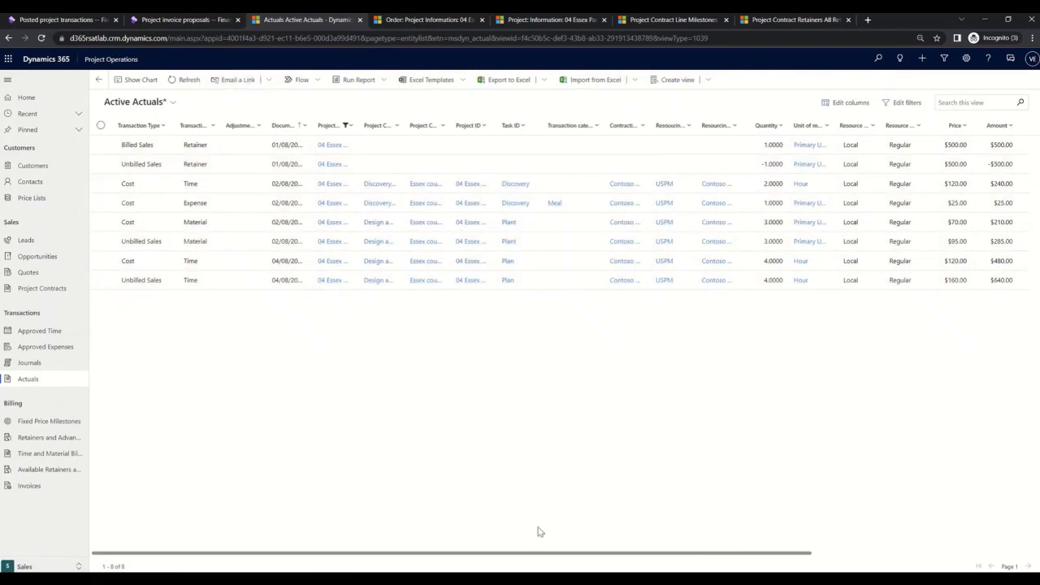
pyautogui.moveTo(544, 553); pyautogui.dragTo(838, 565)
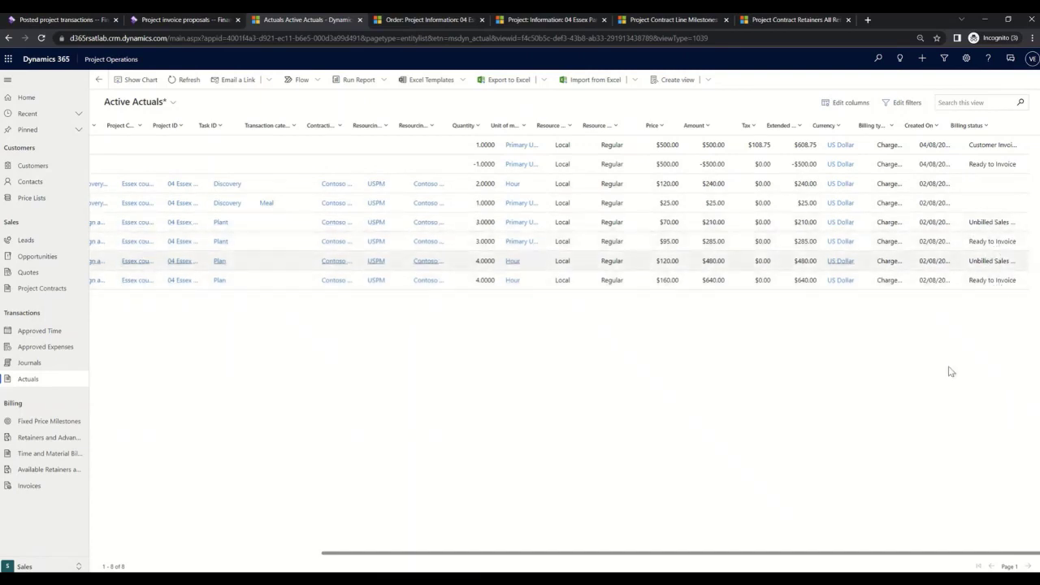
pyautogui.moveTo(796, 558); pyautogui.dragTo(561, 564)
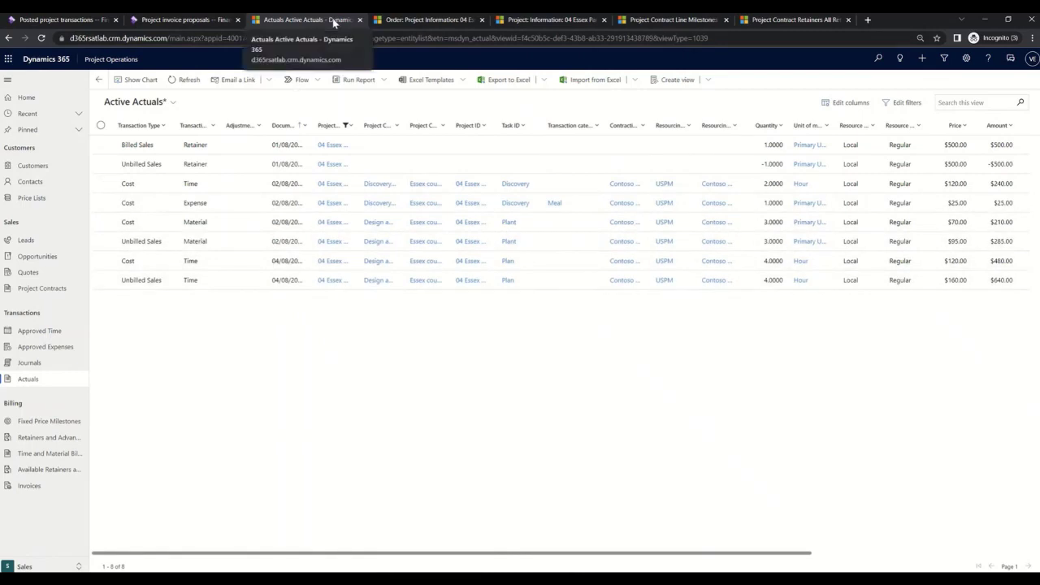
# Refresh the 04 Essex Park Design contract's actuals and create an invoice from the contract
pyautogui.click(398, 21)
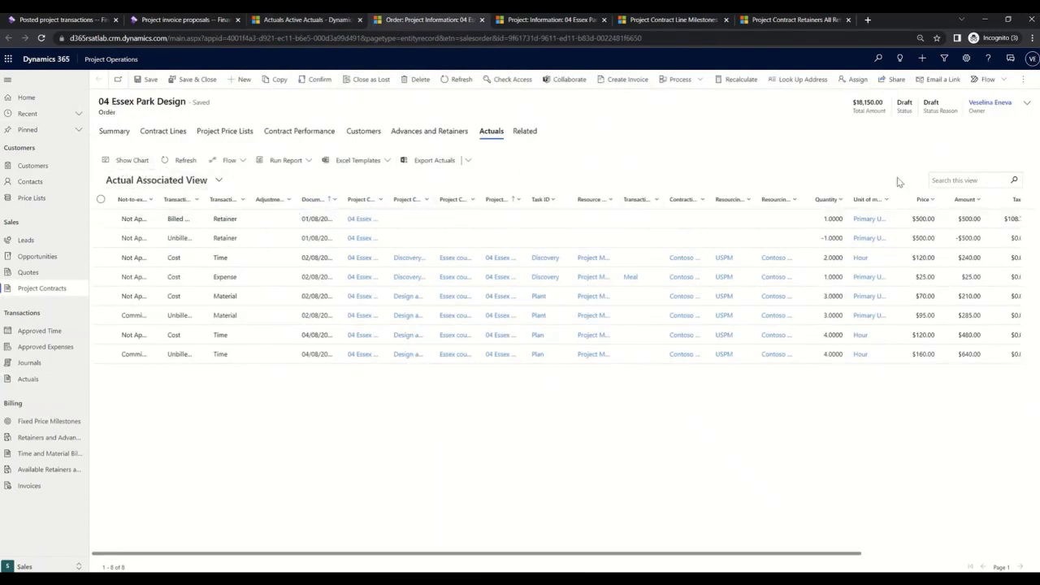
pyautogui.click(185, 160)
pyautogui.click(635, 81)
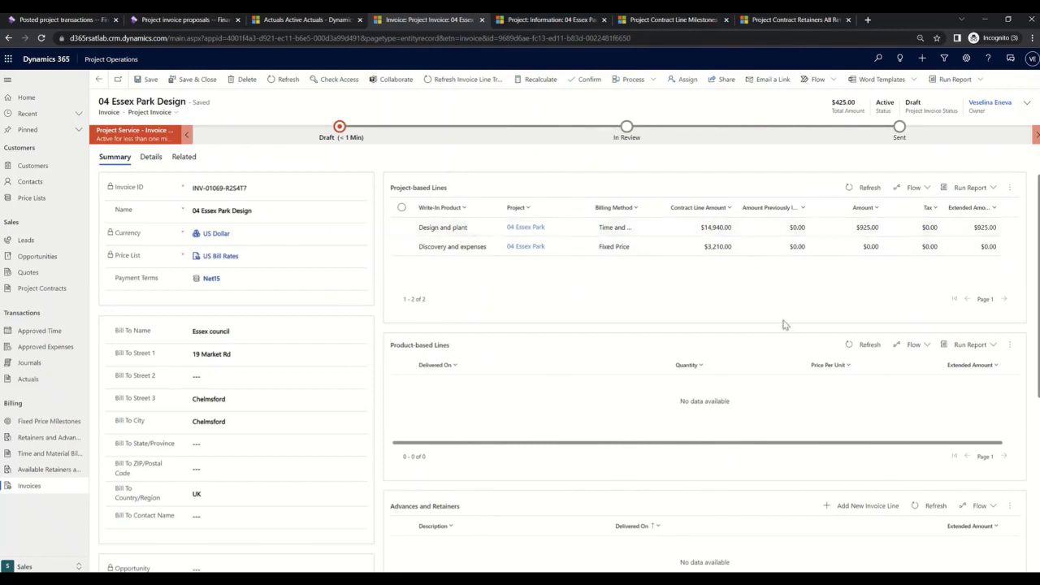
# Examine the draft invoice's project-based lines, applied retainers and total amounts
pyautogui.scroll(-1, 631, 416)
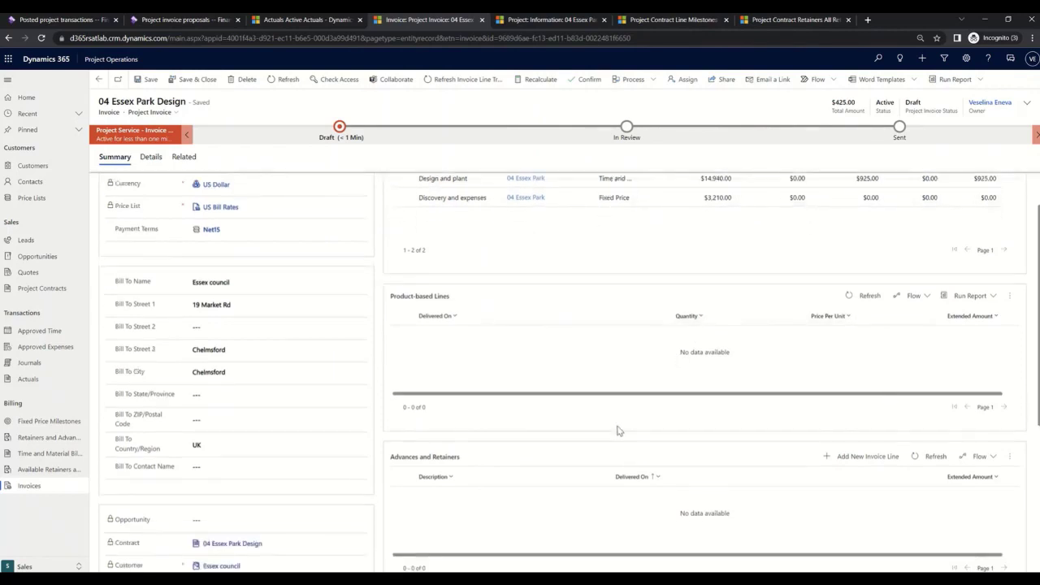
pyautogui.scroll(-2, 617, 431)
pyautogui.scroll(-2, 617, 430)
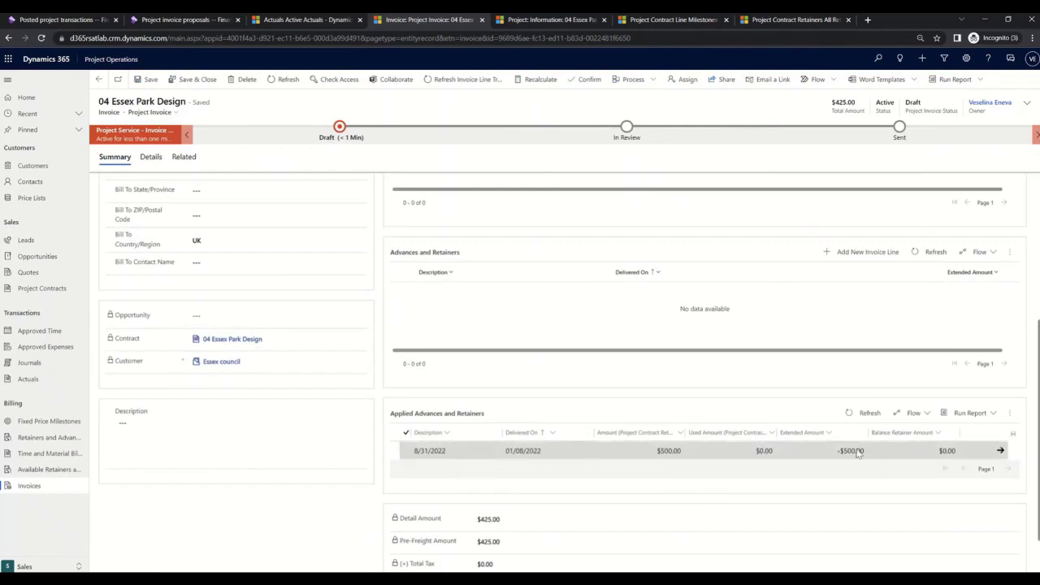
pyautogui.scroll(5, 850, 460)
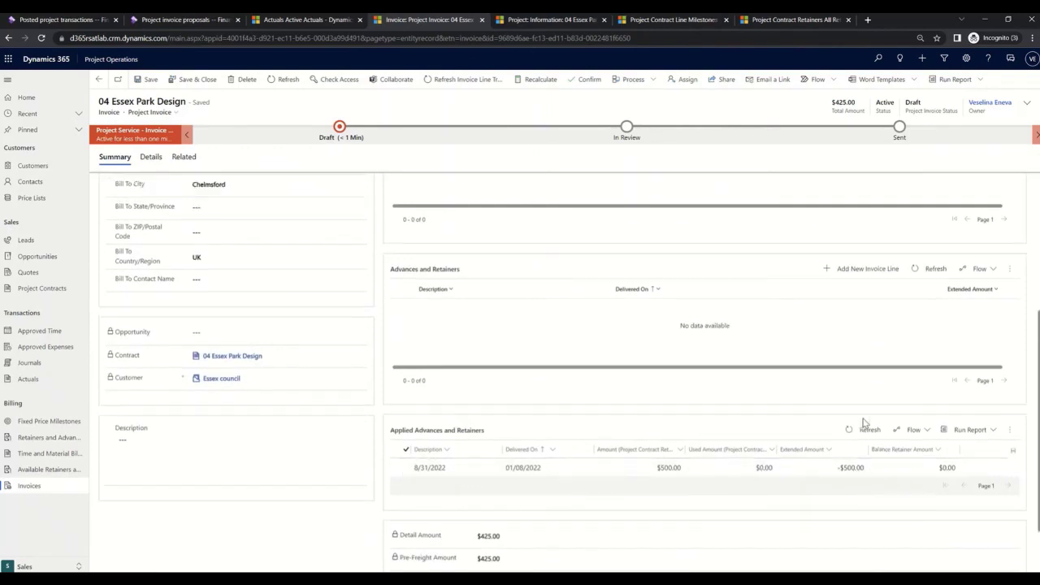
pyautogui.scroll(-5, 883, 371)
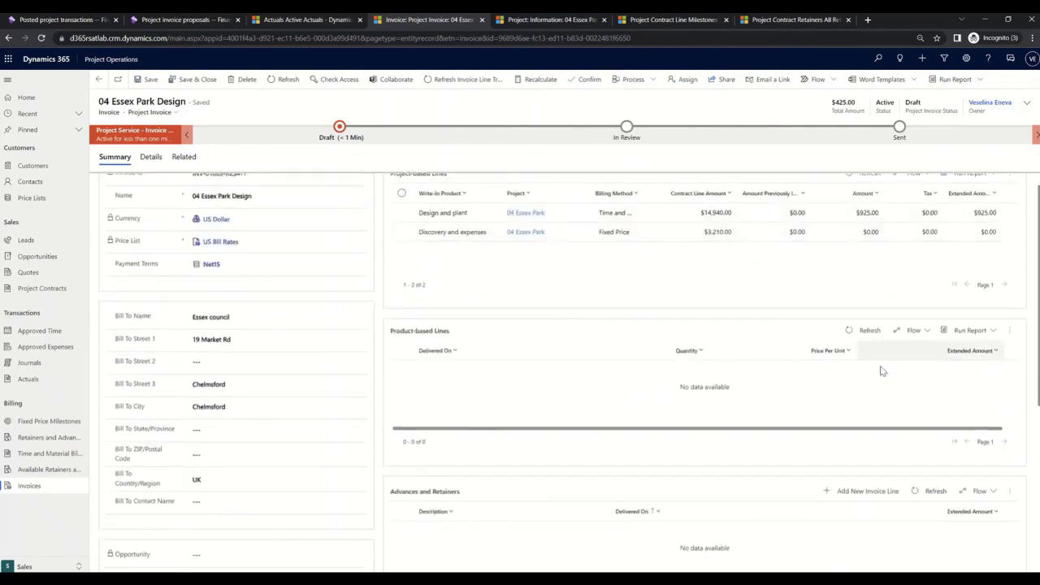
pyautogui.scroll(-1, 864, 480)
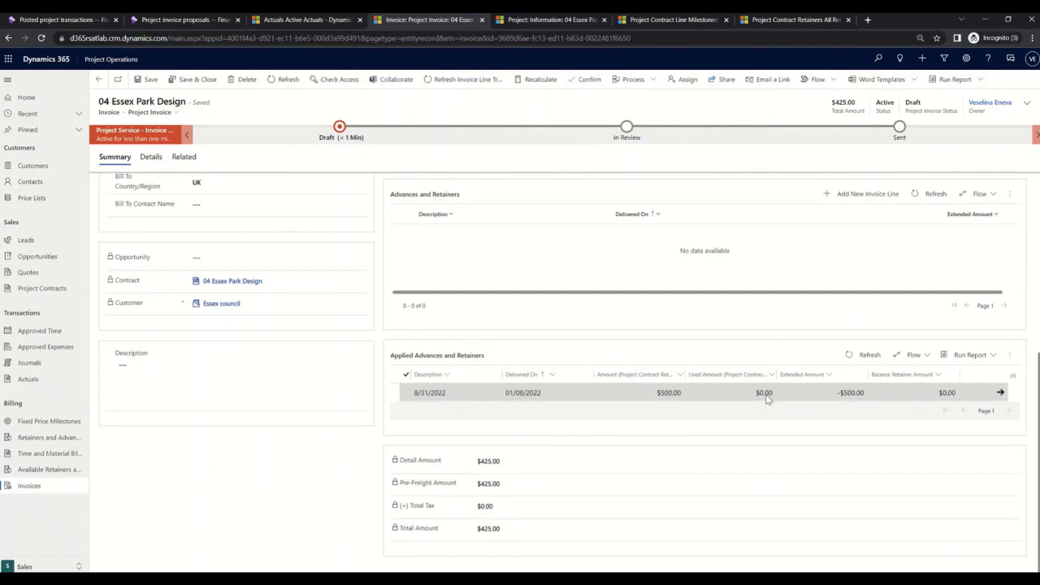
# Set the extended amount of the 8/31/2022 applied retainer on the draft invoice to -$200.00
pyautogui.click(840, 396)
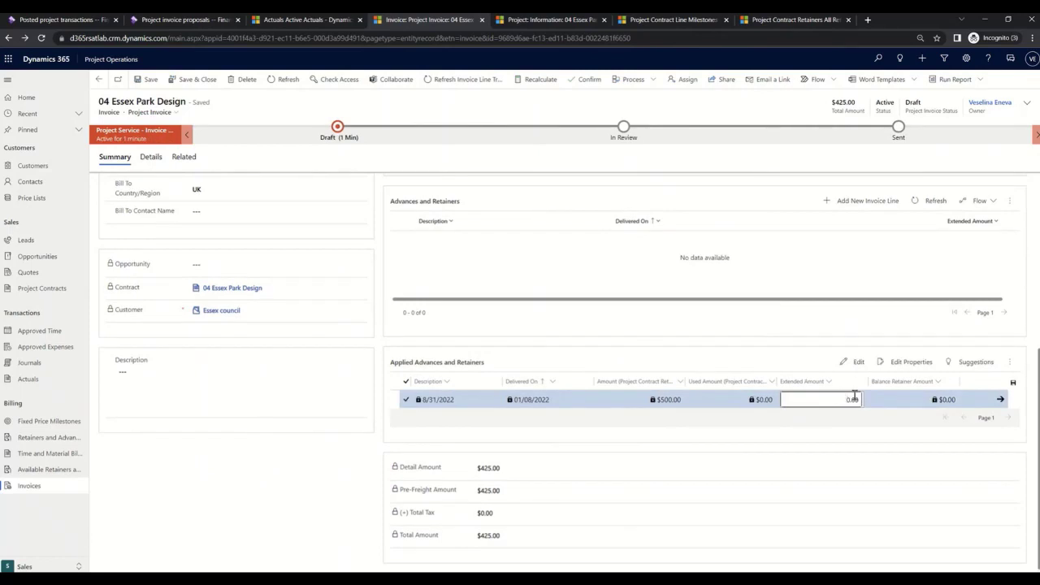
pyautogui.press('Return')
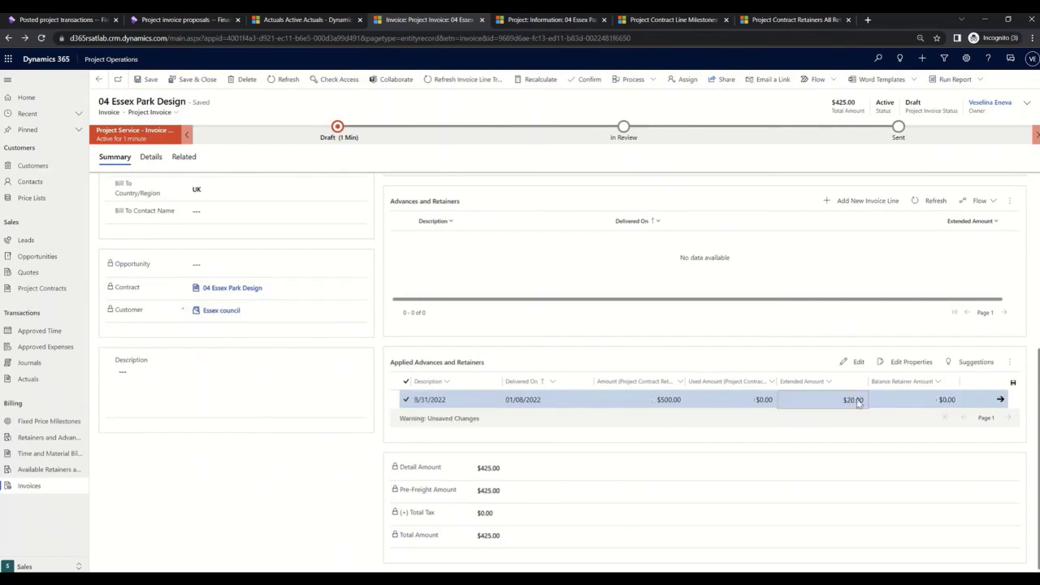
pyautogui.click(852, 402)
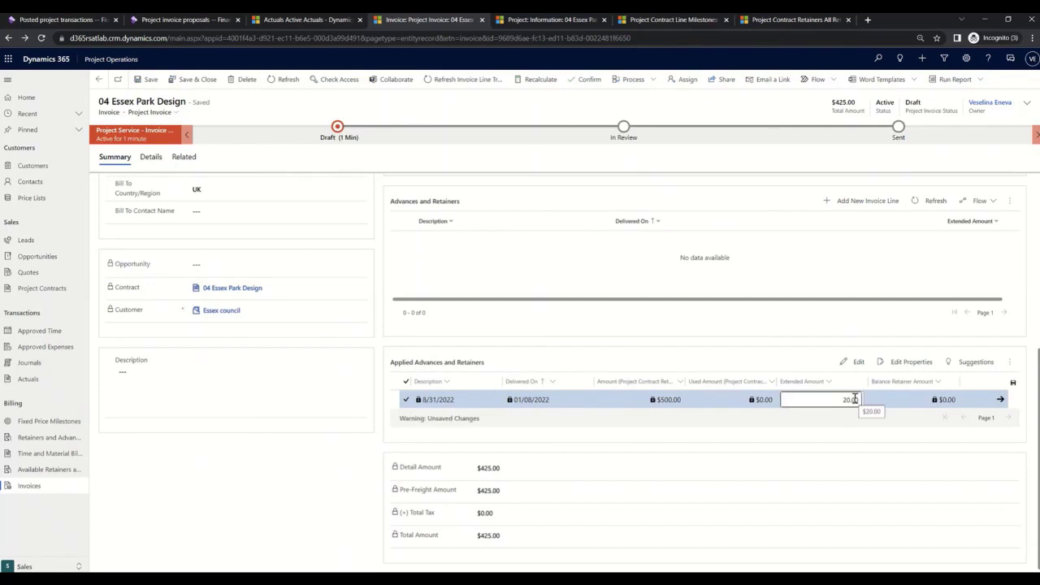
pyautogui.write('0')
pyautogui.press('Return')
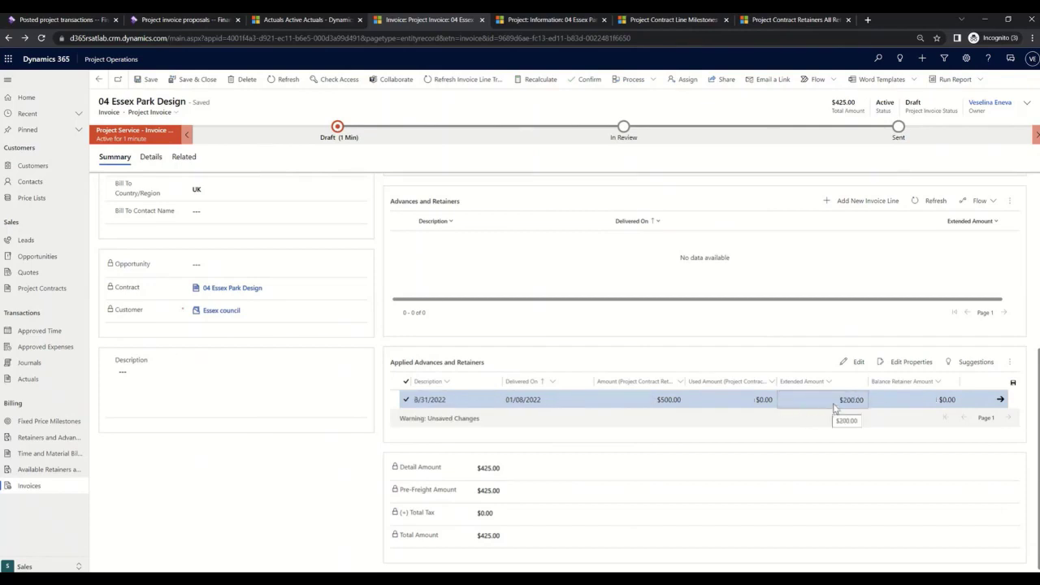
pyautogui.click(839, 402)
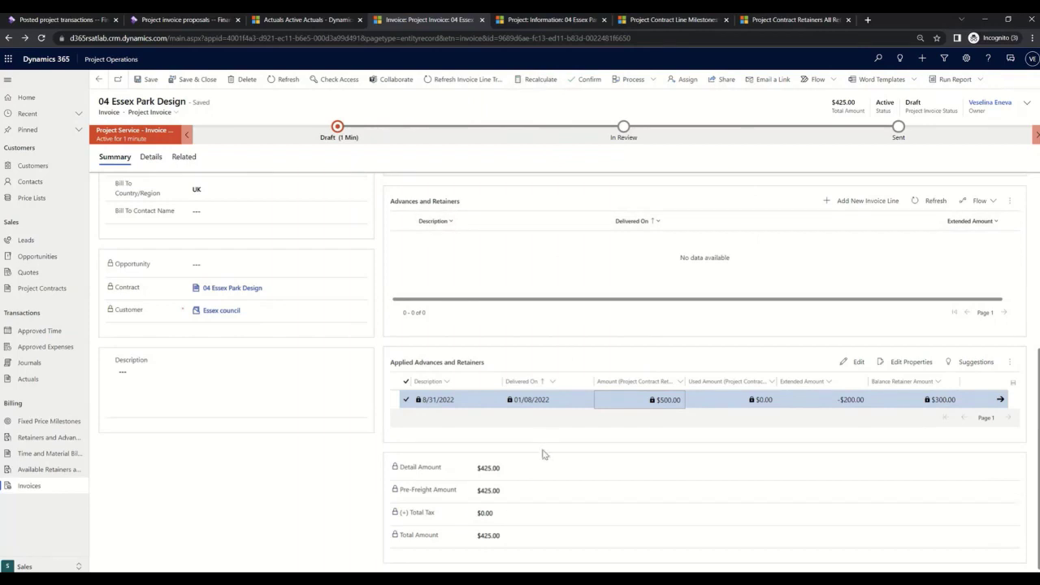
# Refresh the 04 Essex Park Design draft invoice's line transactions, review its lines and totals, and confirm the invoice
pyautogui.click(459, 80)
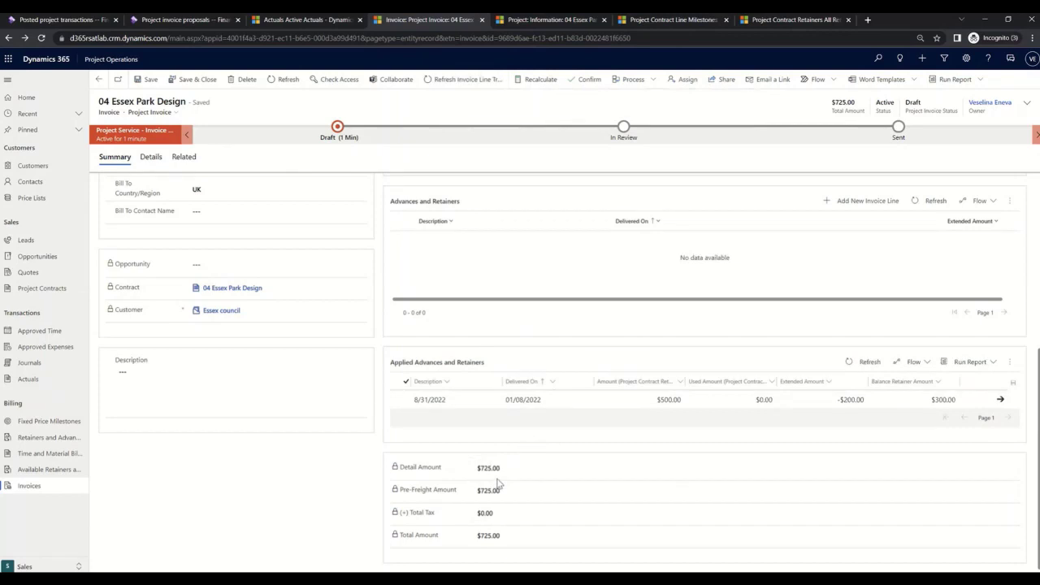
pyautogui.scroll(1, 595, 313)
pyautogui.scroll(5, 595, 313)
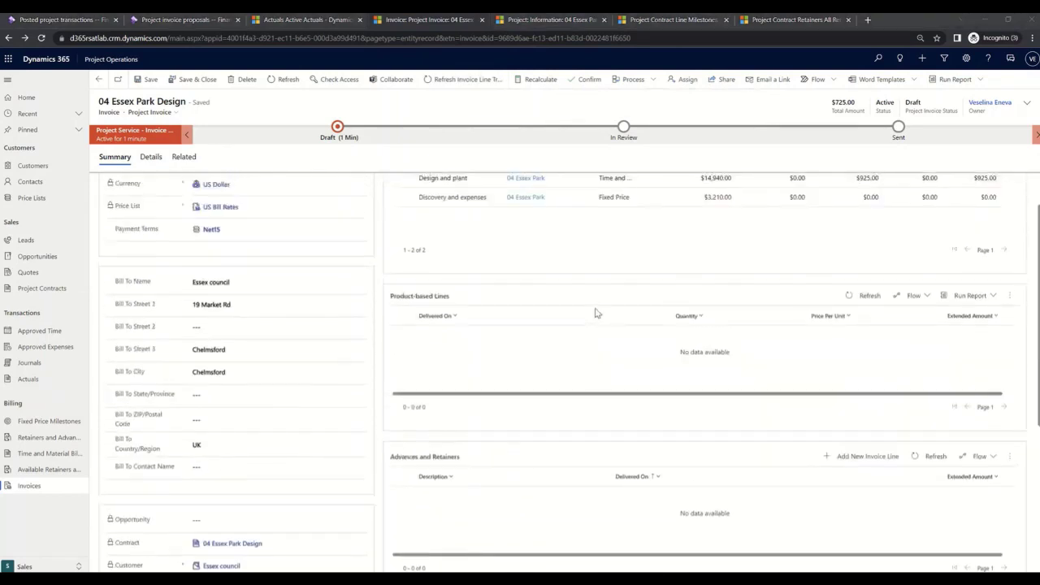
pyautogui.scroll(-6, 595, 313)
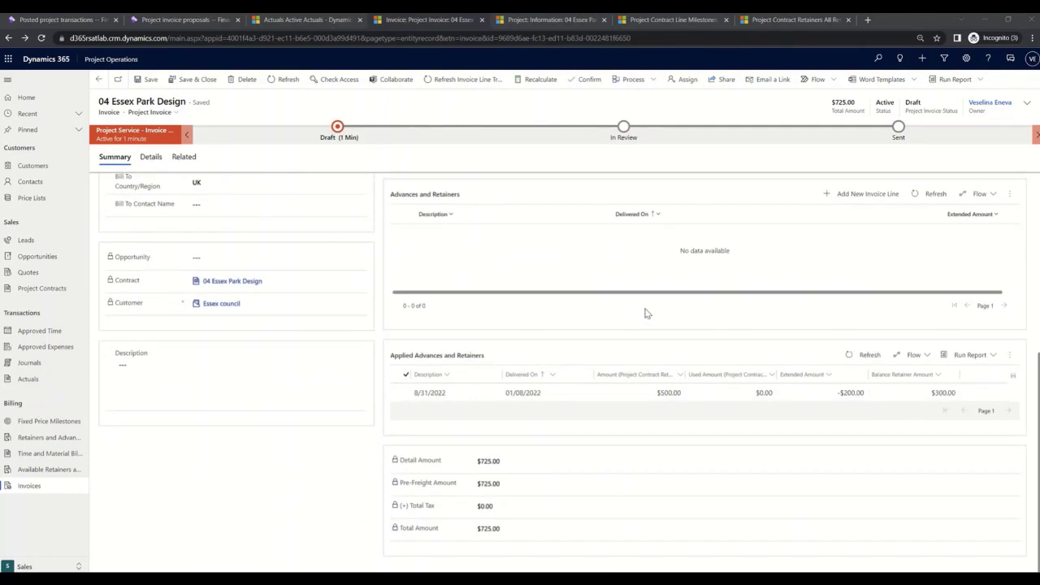
pyautogui.scroll(6, 645, 314)
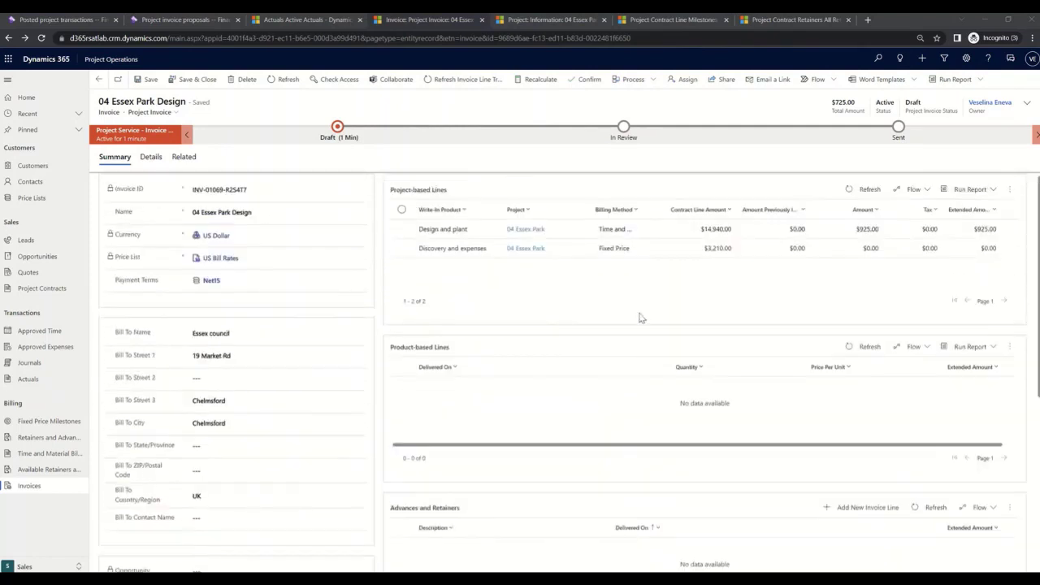
pyautogui.click(593, 82)
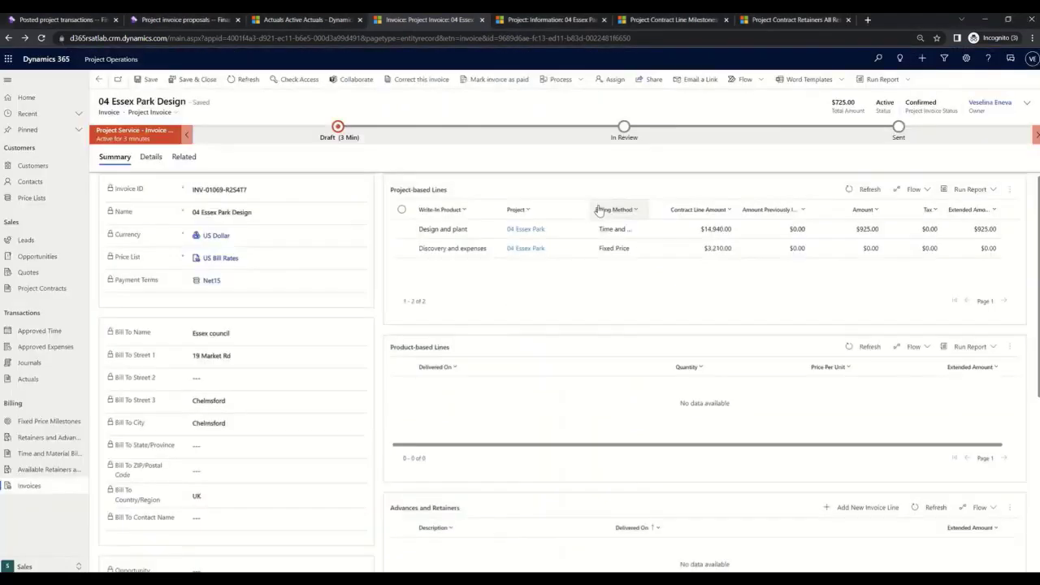
# Review the chargeable transactions of the Design and plant invoice line and close the line
pyautogui.doubleClick(446, 231)
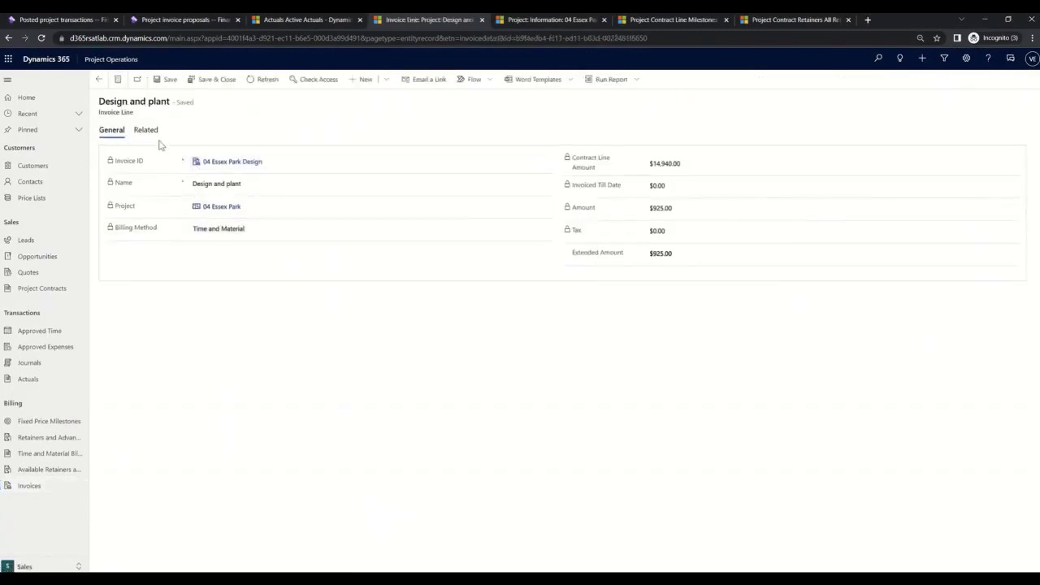
pyautogui.click(157, 134)
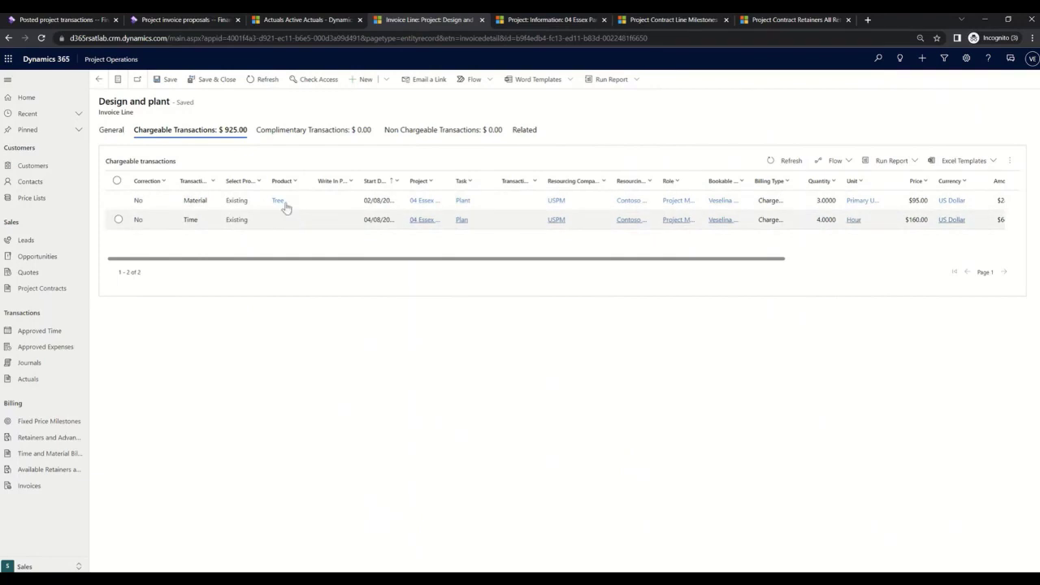
pyautogui.click(230, 83)
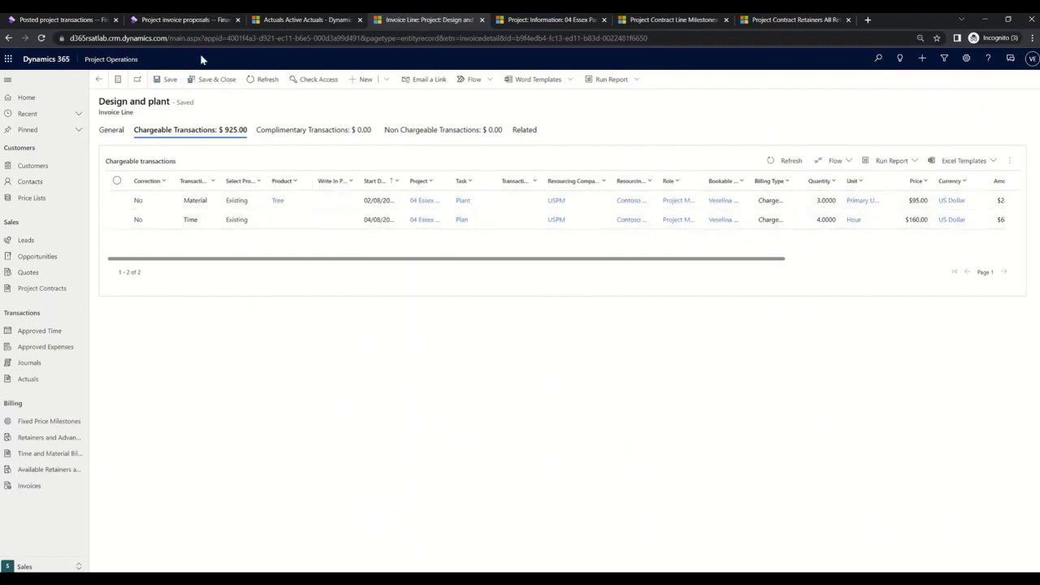
# Switch to Finance and Operations, refresh the project invoice proposals and select the open Essex council proposal dated 04/08/2022
pyautogui.click(201, 21)
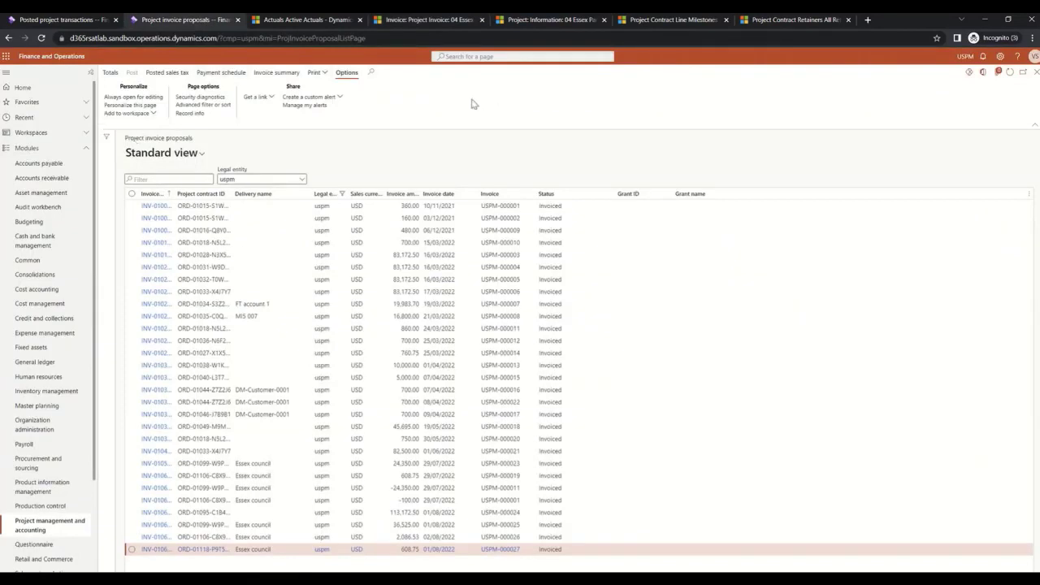
pyautogui.click(1010, 72)
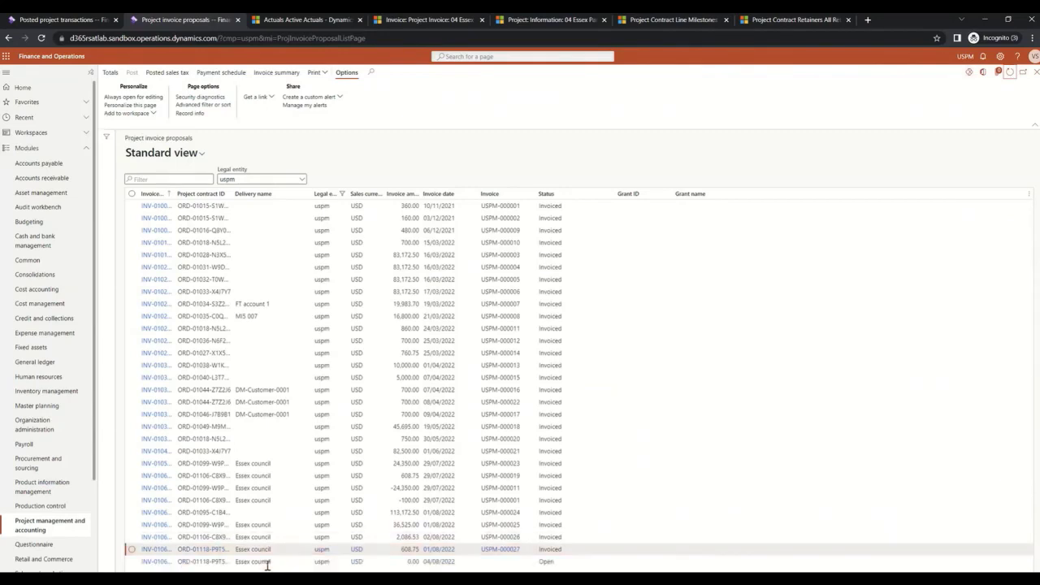
pyautogui.click(268, 562)
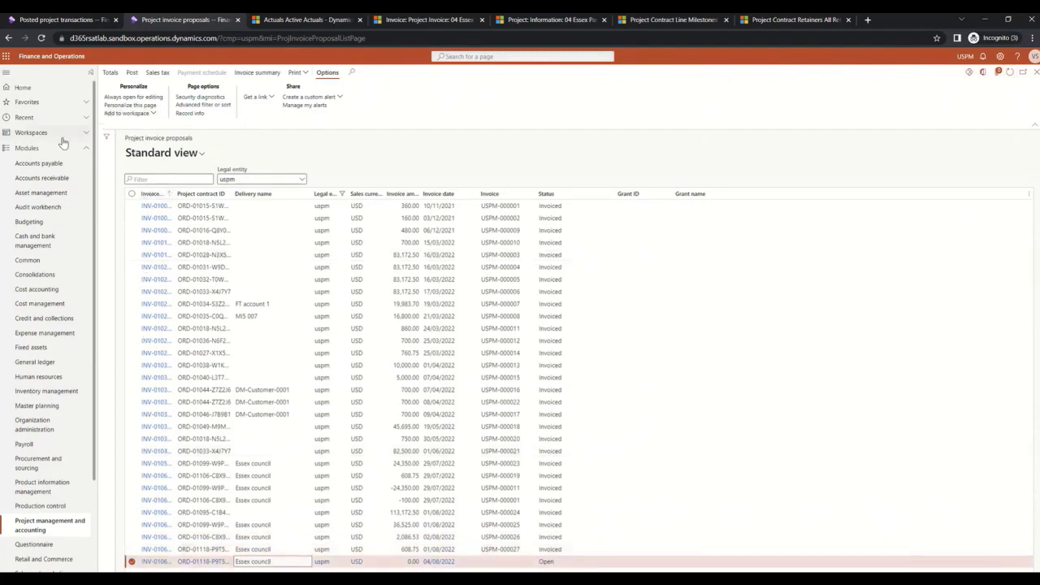
# Run the Import from staging table process without batch processing
pyautogui.click(75, 21)
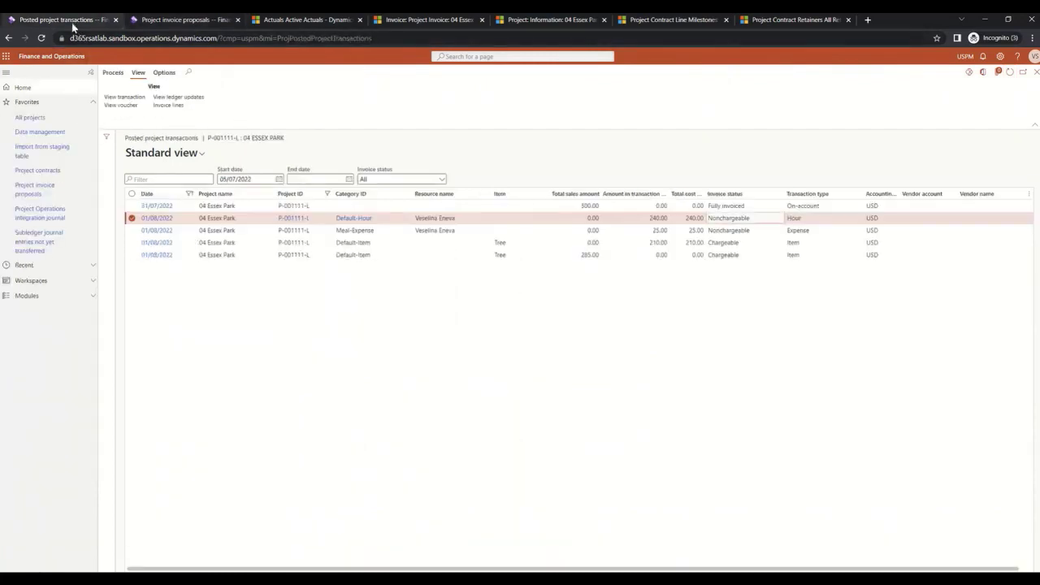
pyautogui.click(26, 155)
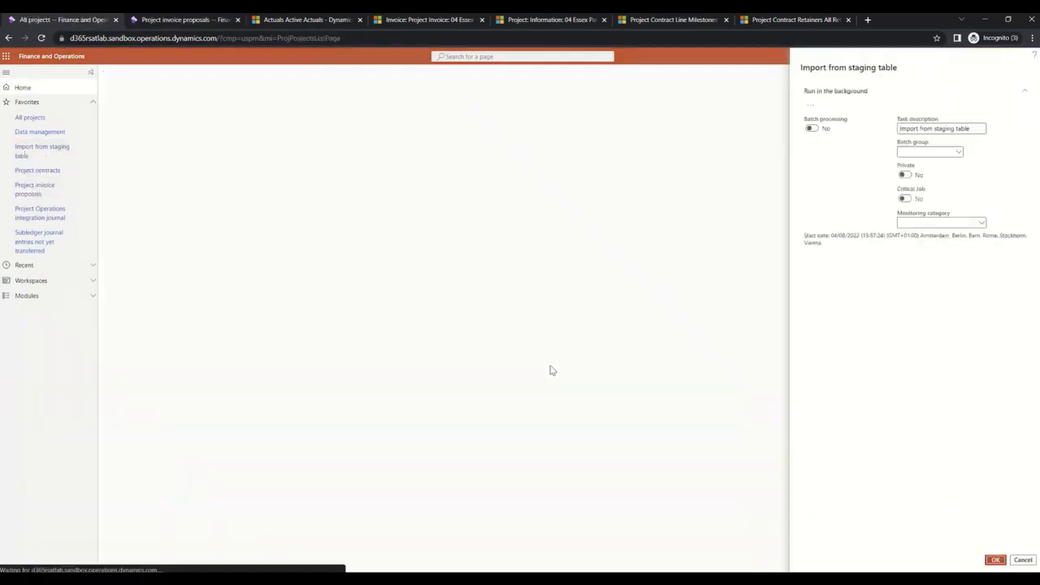
pyautogui.click(995, 560)
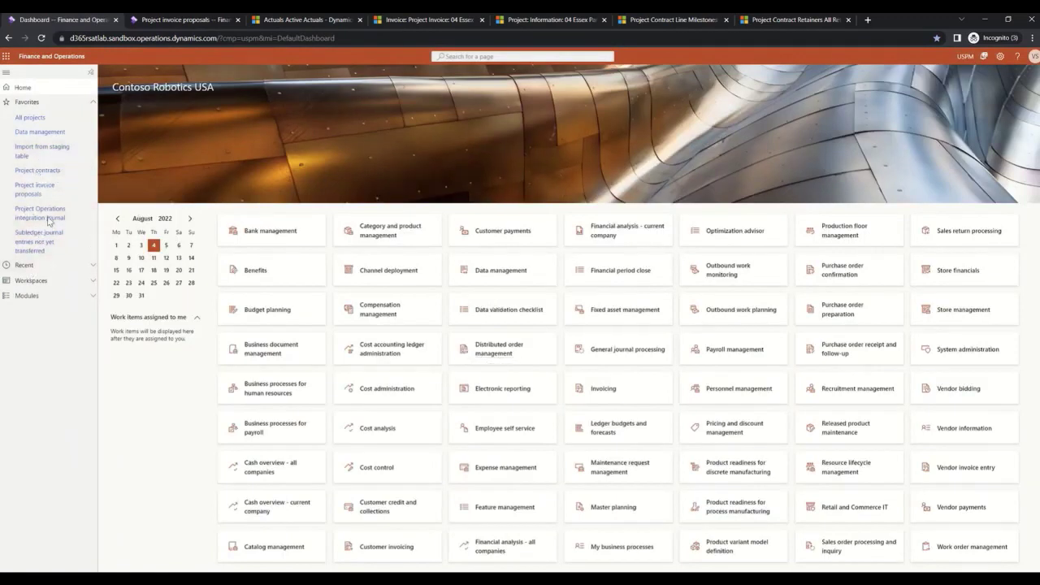
# In the integration journal starting 03/08/2022, delete the three hour lines for the TTR Fasttrack 2 and TTRM Implementation projects
pyautogui.click(47, 218)
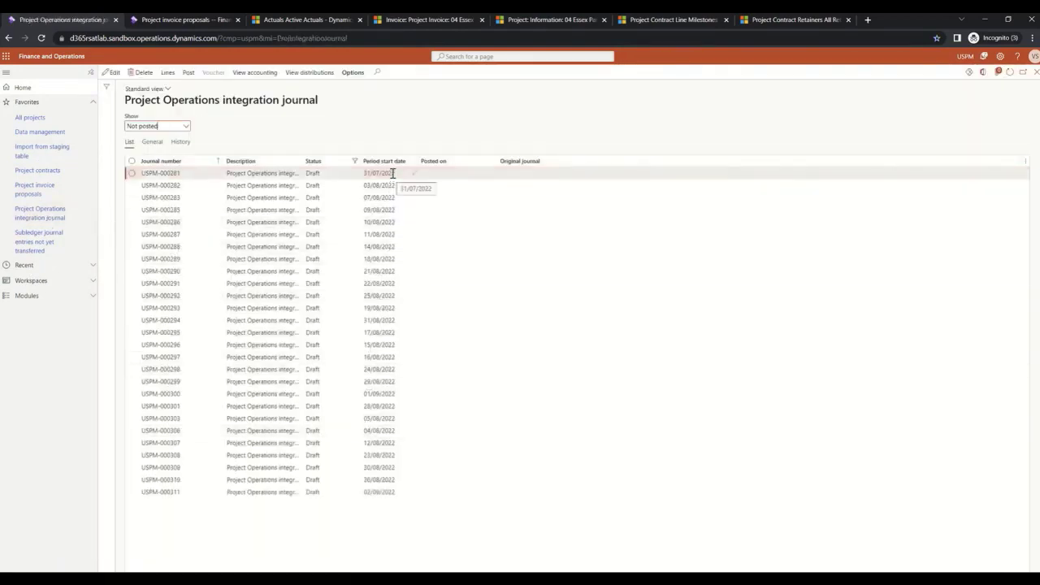
pyautogui.press('Down')
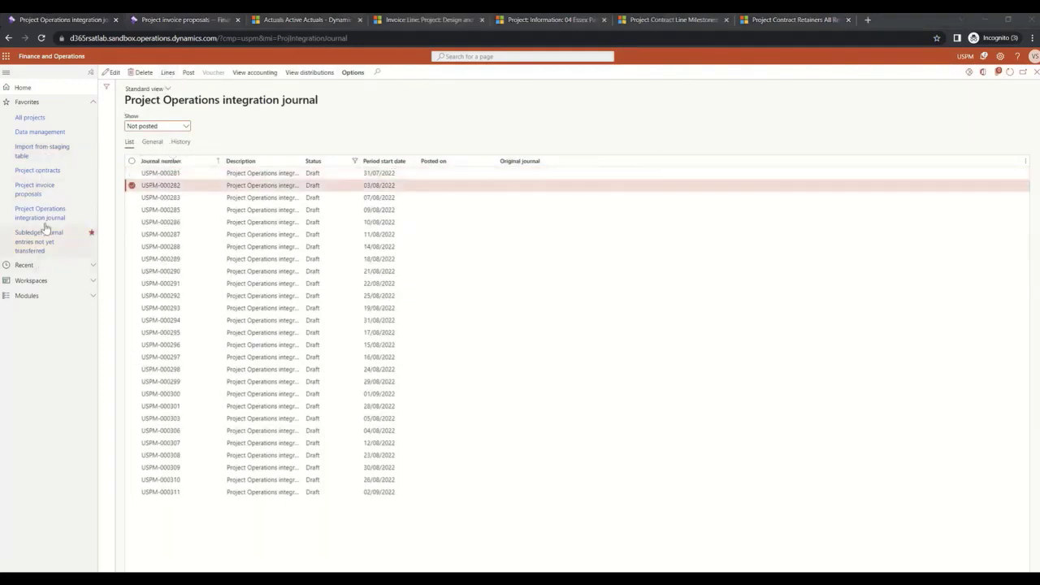
pyautogui.click(168, 73)
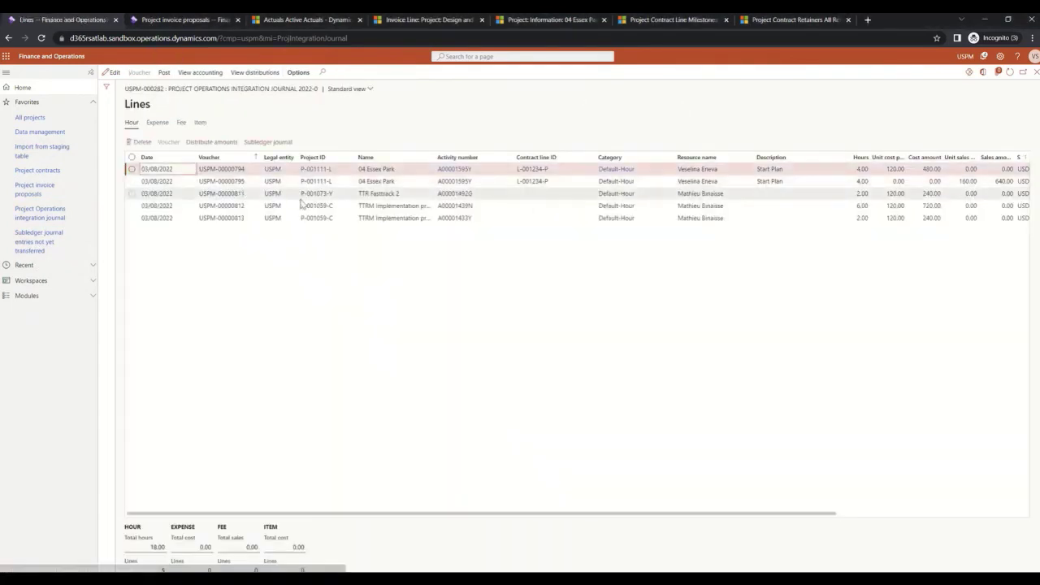
pyautogui.click(131, 193)
pyautogui.click(131, 206)
pyautogui.click(132, 218)
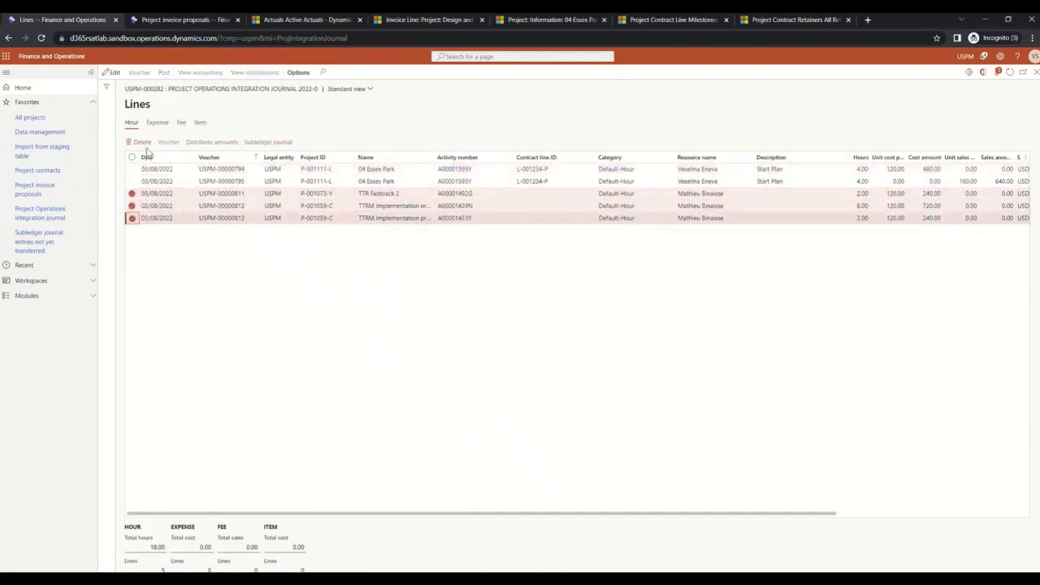
pyautogui.hotkey('alt', 'Delete')
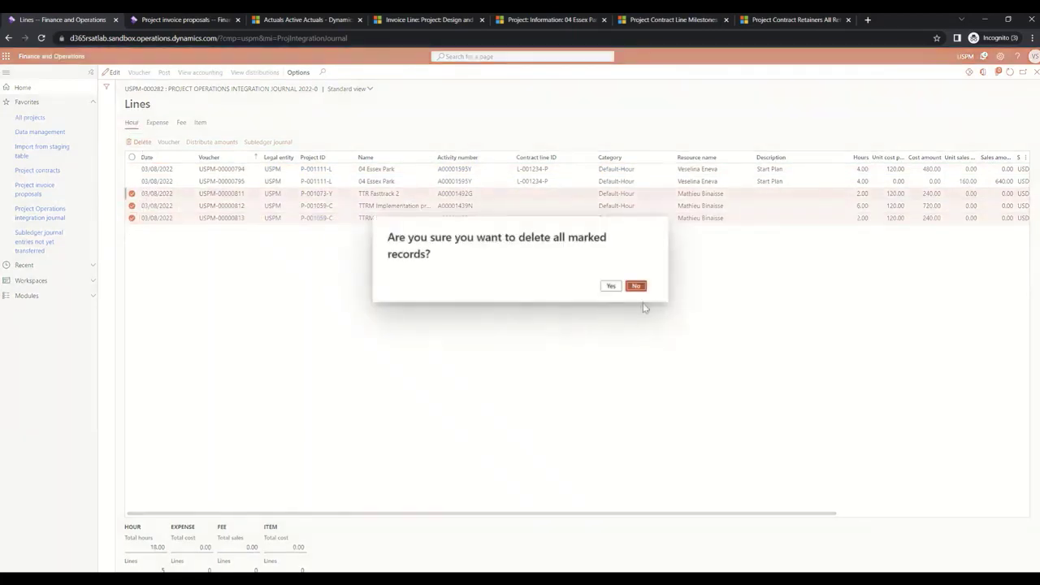
pyautogui.click(611, 287)
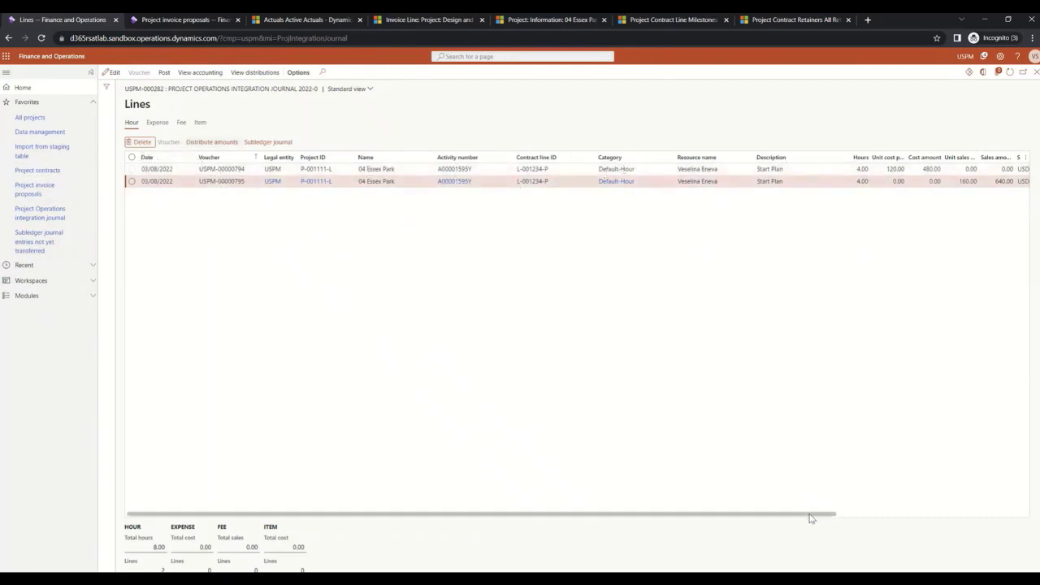
# Examine the amounts, line properties and tax groups of the 04 Essex Park hour lines and check the item lines
pyautogui.moveTo(810, 518); pyautogui.dragTo(1012, 517)
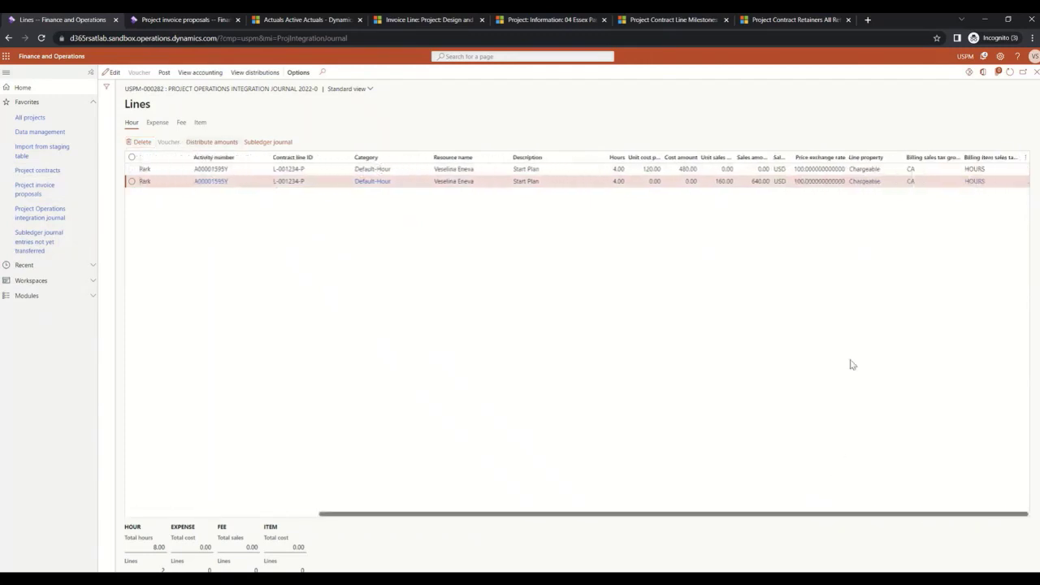
pyautogui.click(686, 180)
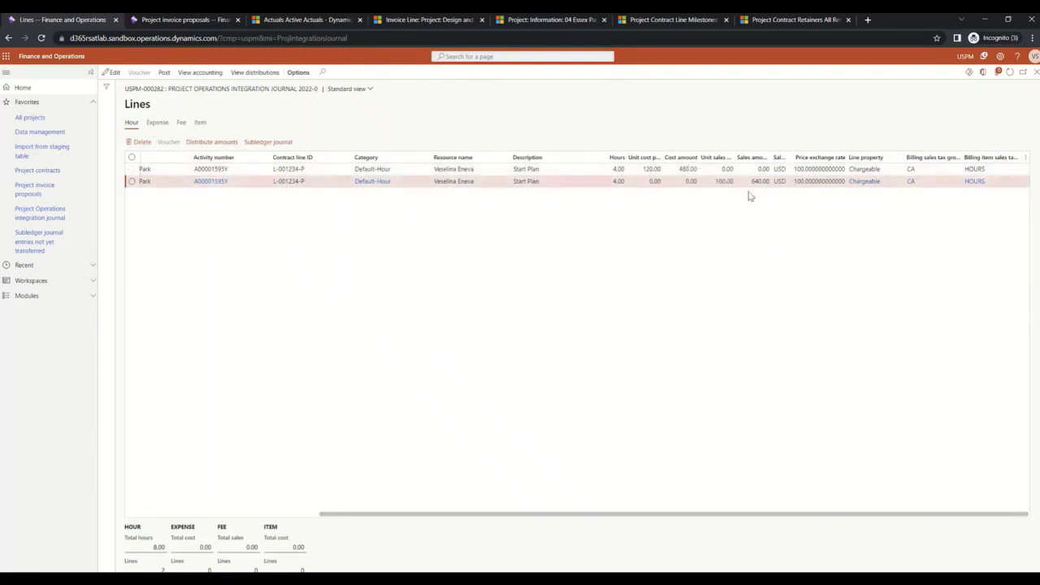
pyautogui.click(200, 123)
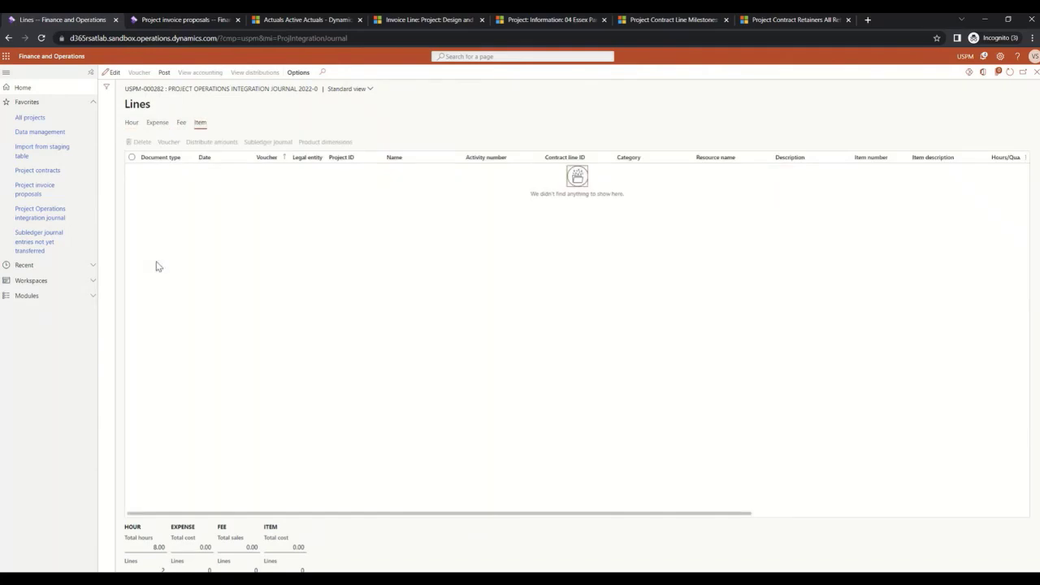
# Check the active 04 Essex Park actuals in Project Operations and post the 03/08/2022 integration journal in Finance and Operations
pyautogui.click(286, 21)
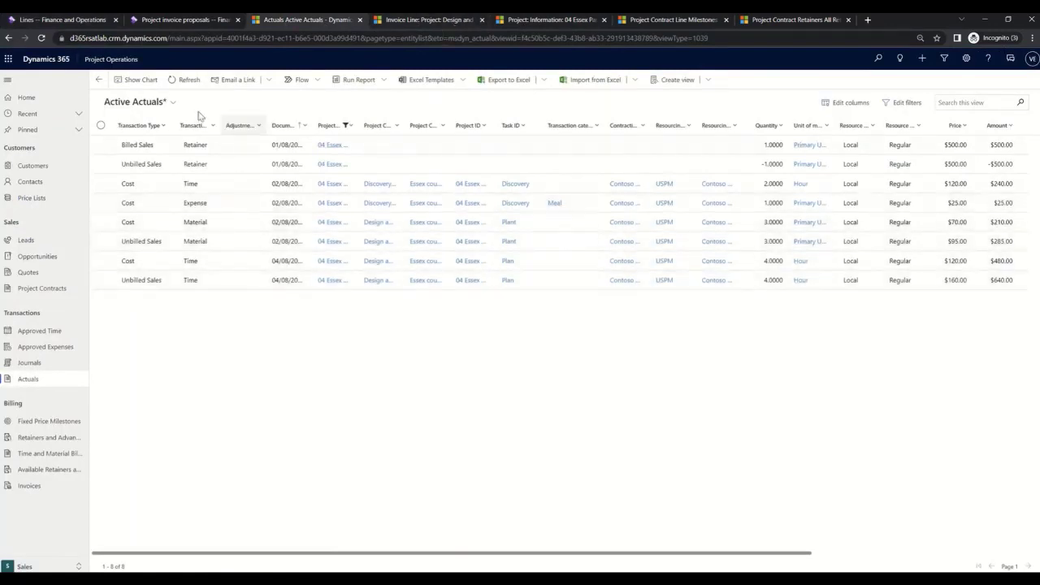
pyautogui.click(66, 22)
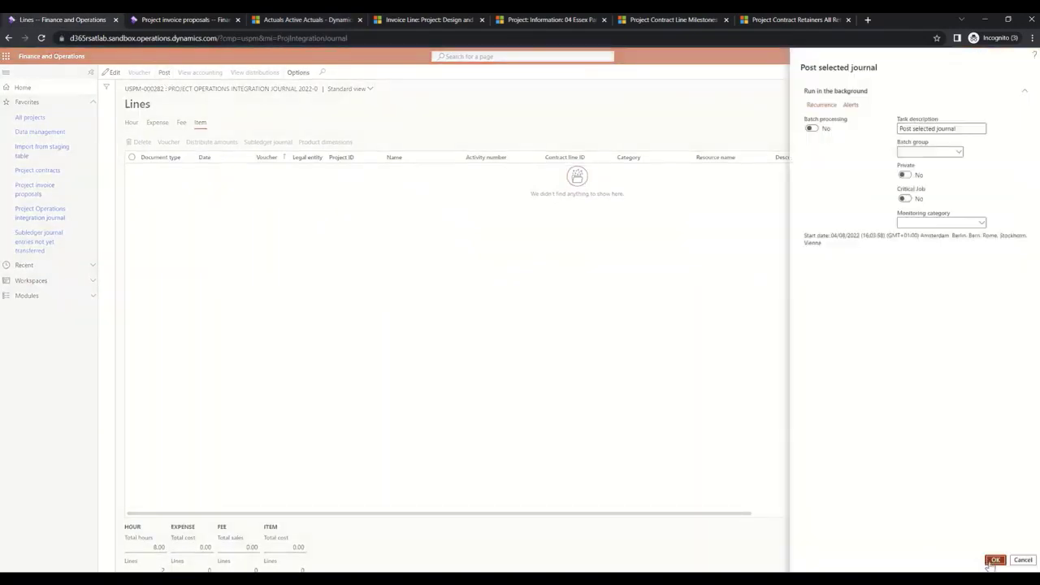
pyautogui.click(995, 560)
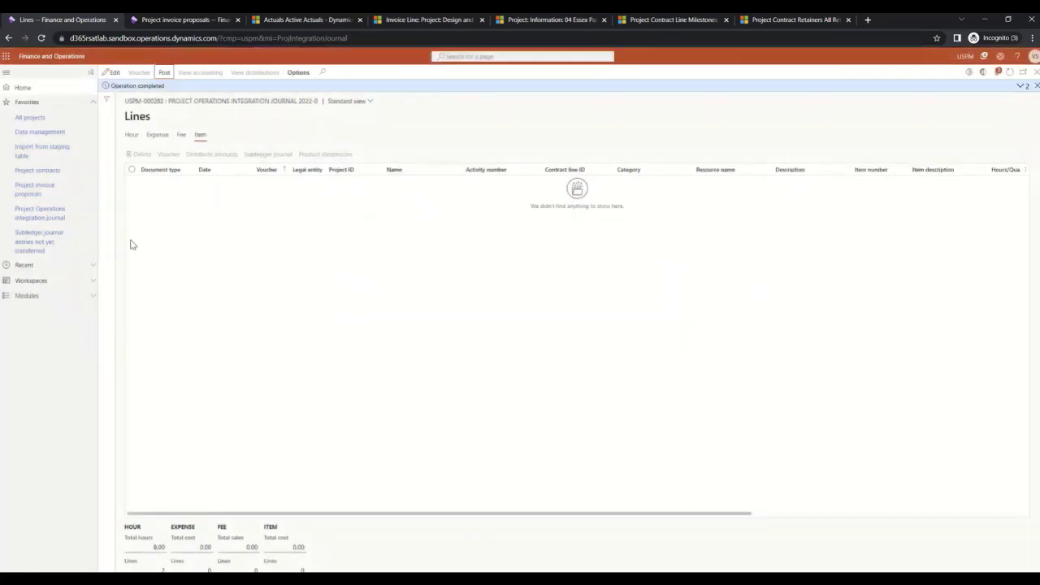
# Filter all projects by project name "*essex" and open the posted transactions of 04 Essex Park
pyautogui.click(23, 87)
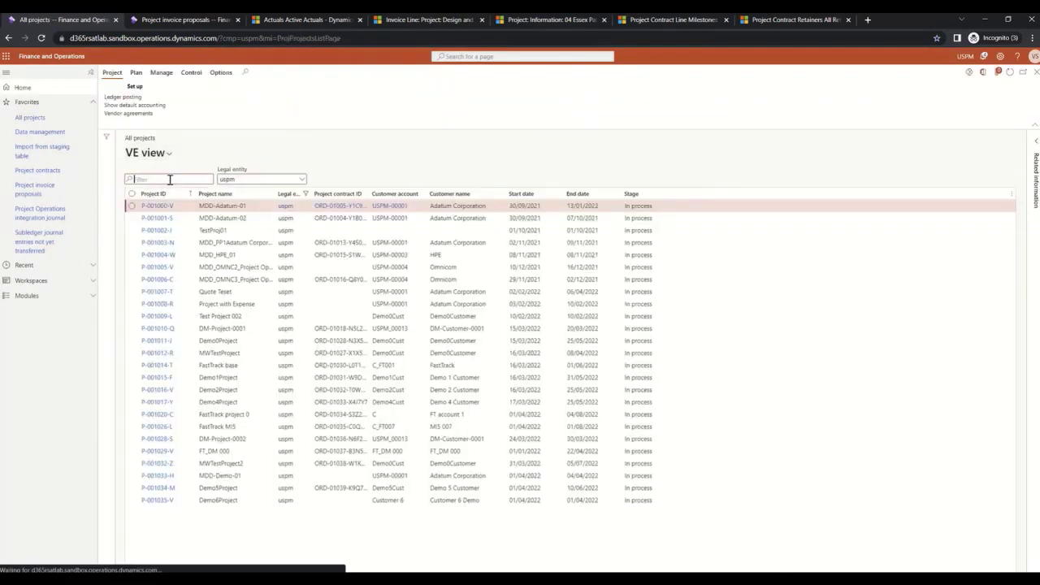
pyautogui.write('*essex')
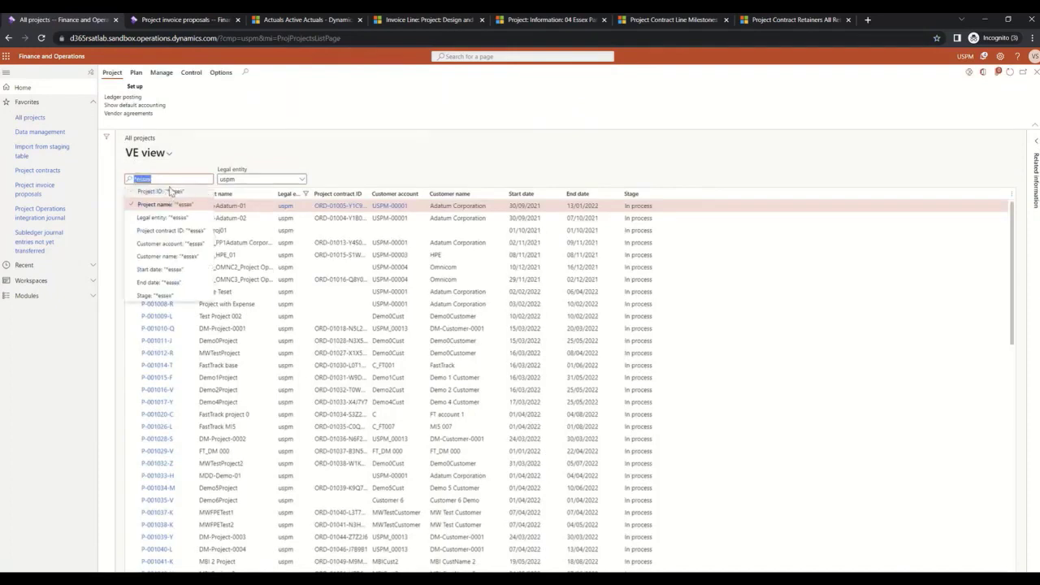
pyautogui.press('Return')
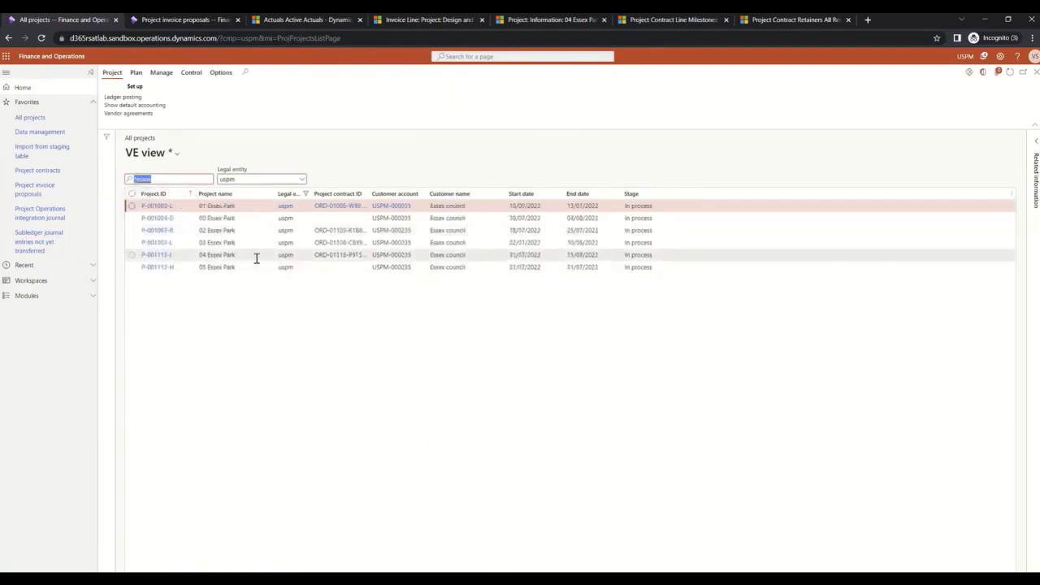
pyautogui.click(254, 255)
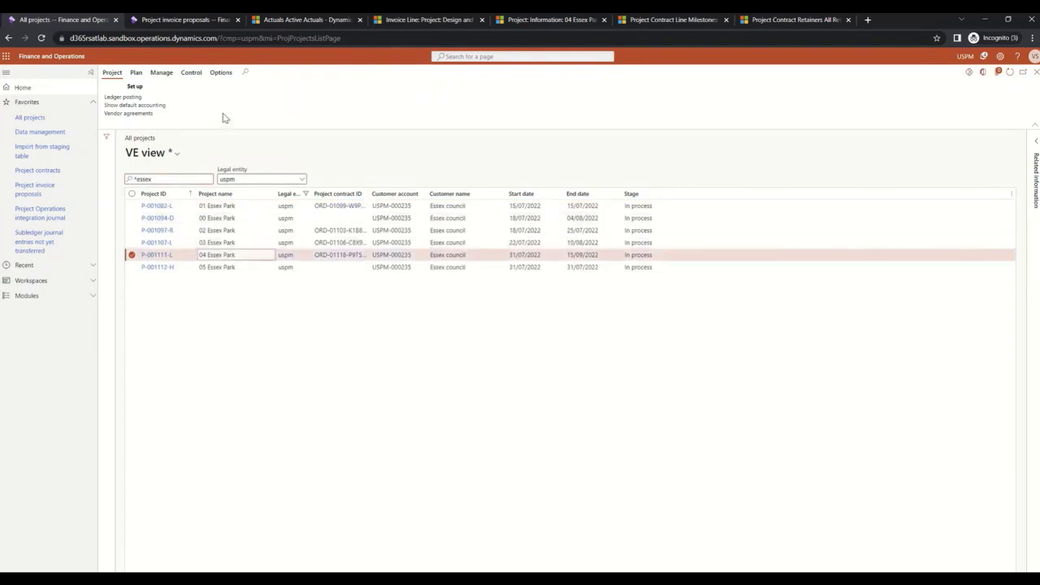
pyautogui.click(160, 73)
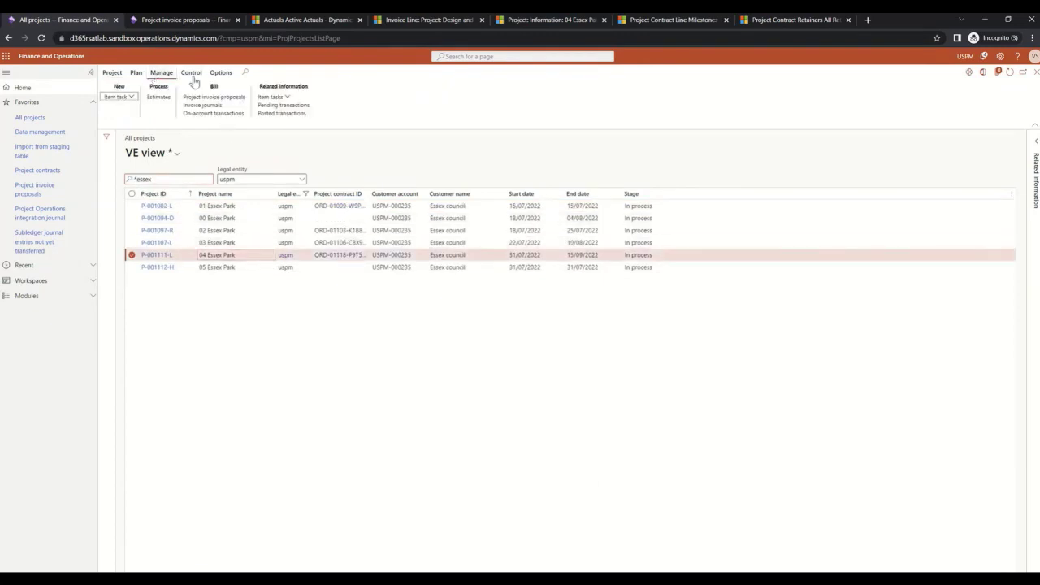
pyautogui.click(285, 114)
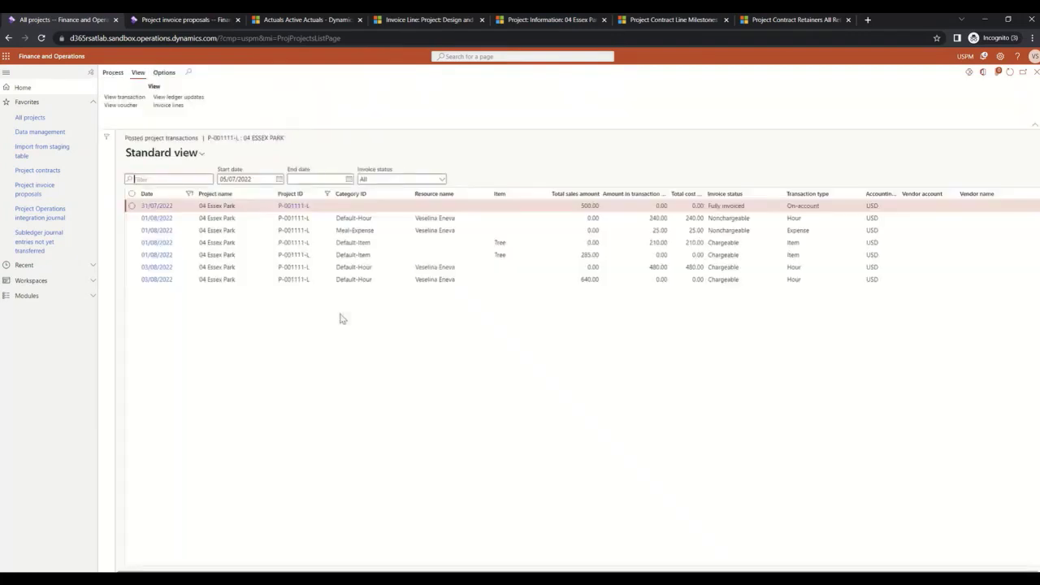
# Examine the posted item, hour and expense transactions of 04 Essex Park, including their amounts and invoice status
pyautogui.click(445, 256)
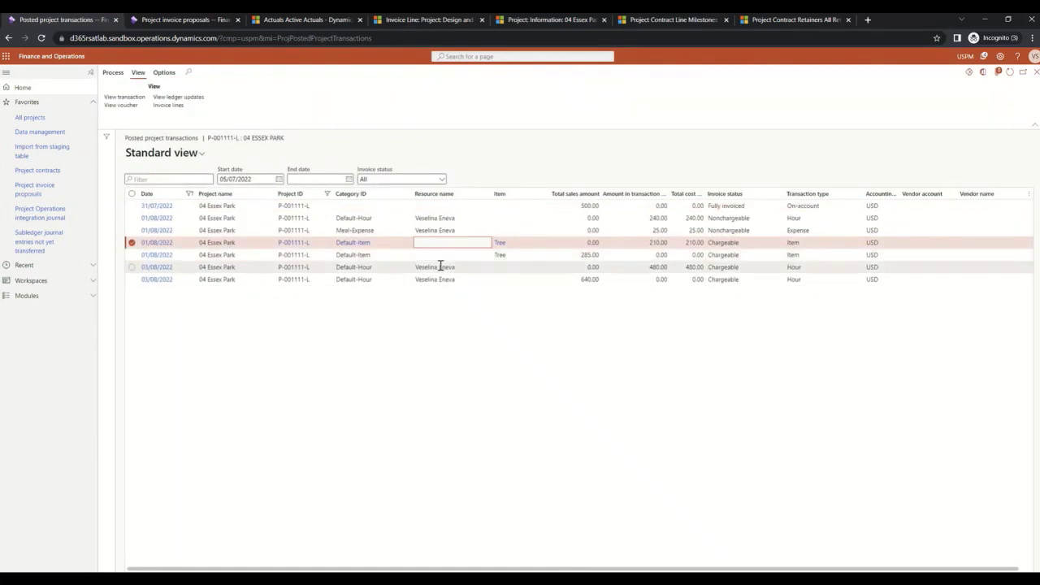
pyautogui.click(623, 218)
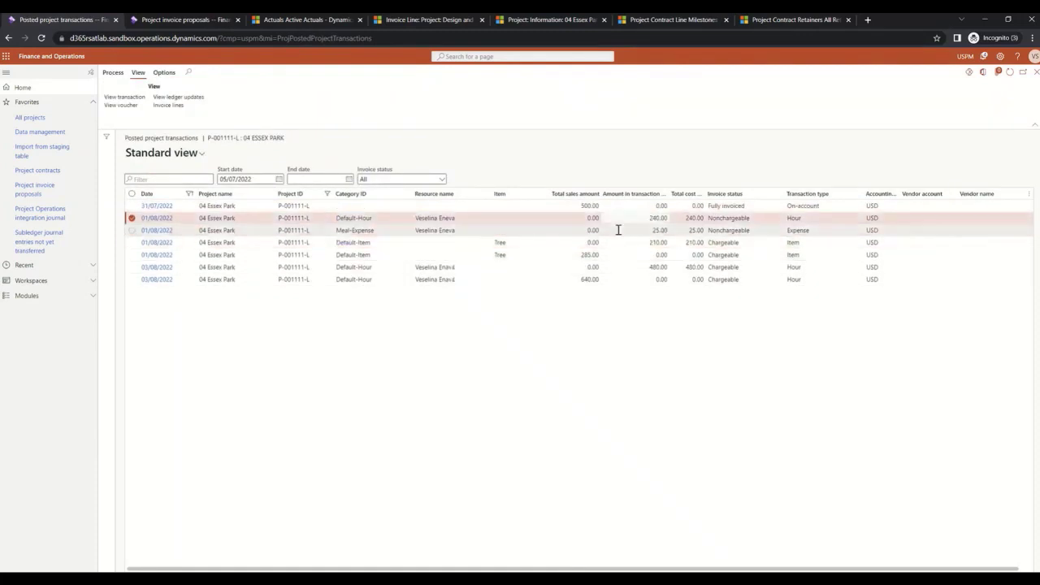
pyautogui.click(618, 230)
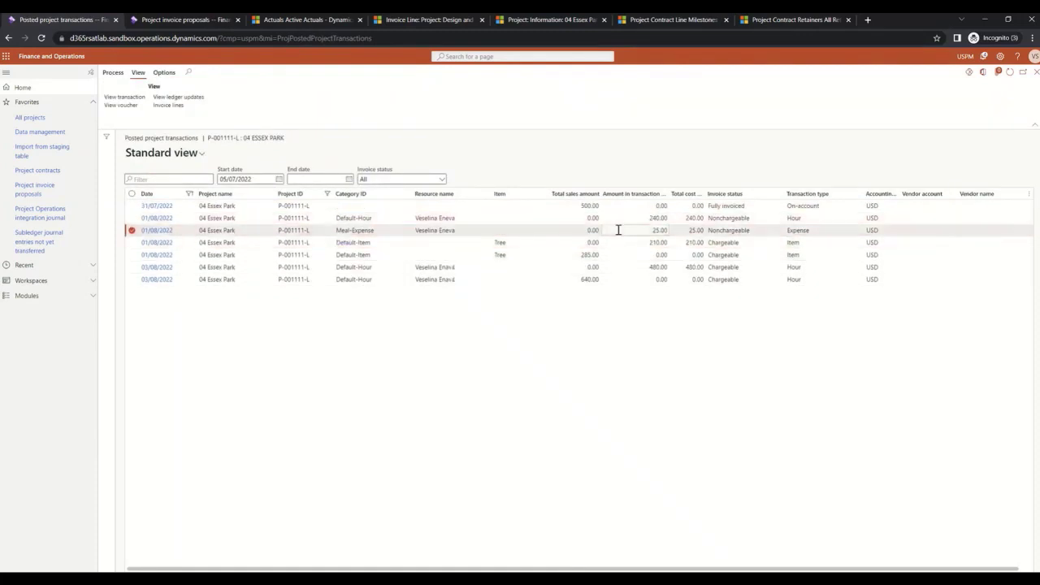
# Check the 03/08/2022 hour transactions of 04 Essex Park and filter all projects by project name "*essex"
pyautogui.click(567, 269)
pyautogui.click(564, 281)
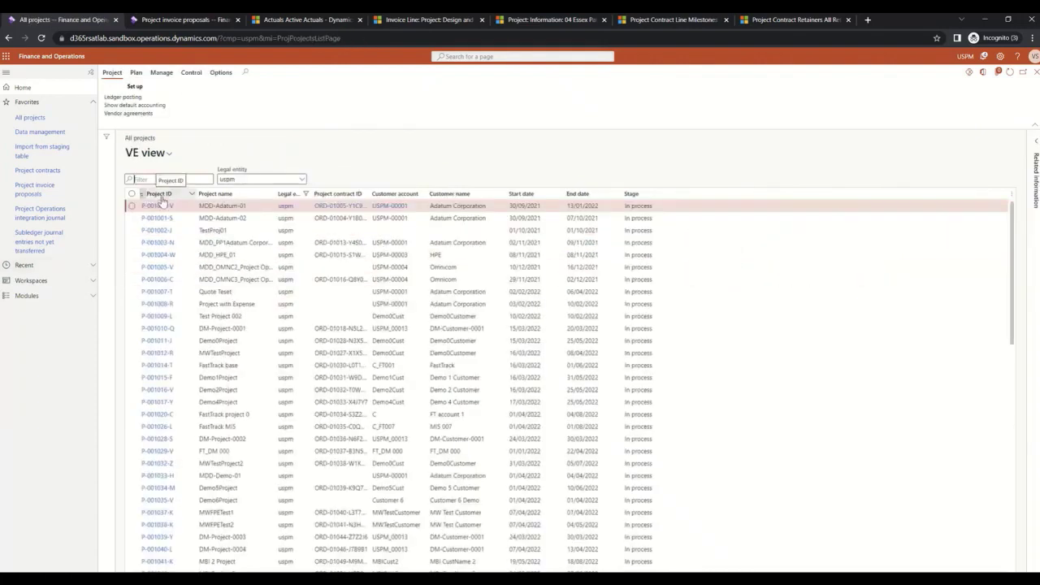
pyautogui.write('*e')
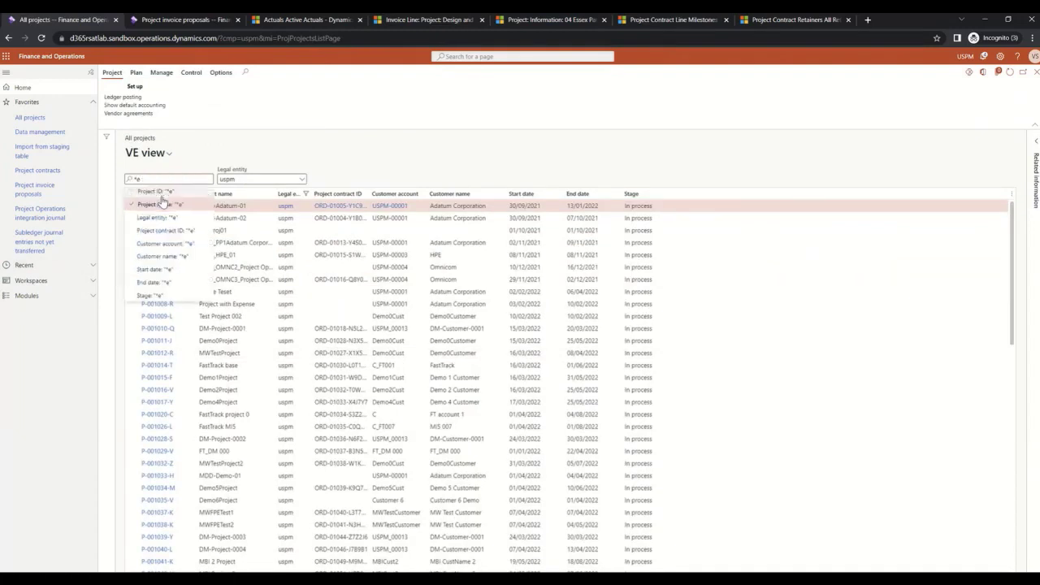
pyautogui.write('ssex')
pyautogui.click(163, 203)
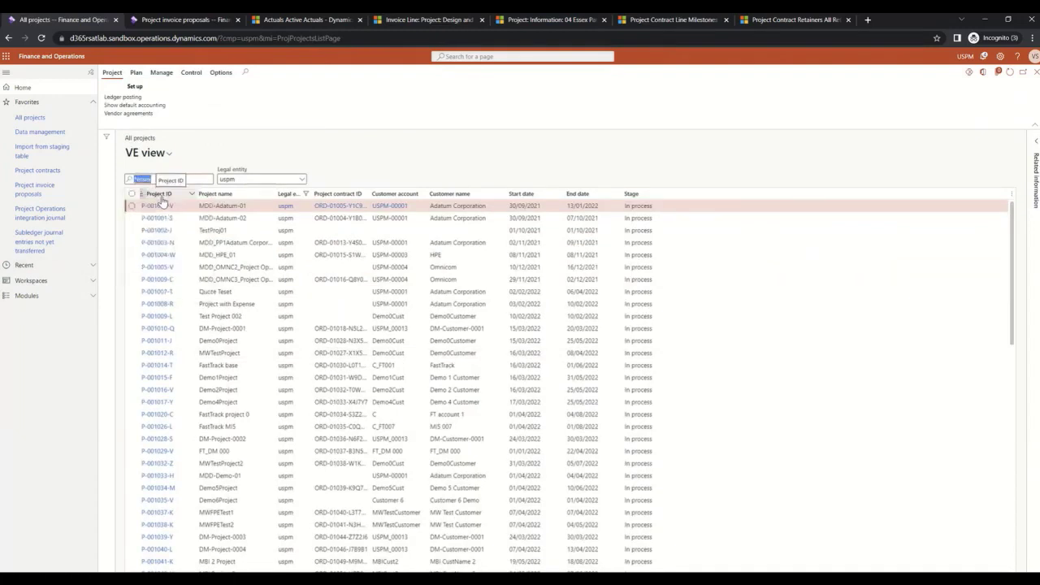
# Check the invoice journal of the 04 Essex Park project and return to the project list
pyautogui.click(255, 254)
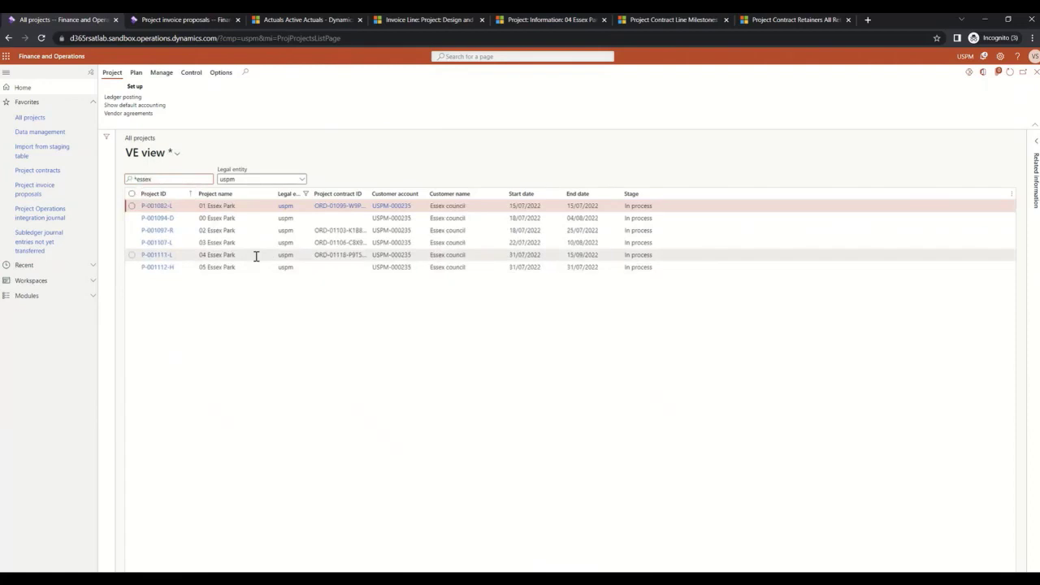
pyautogui.click(165, 74)
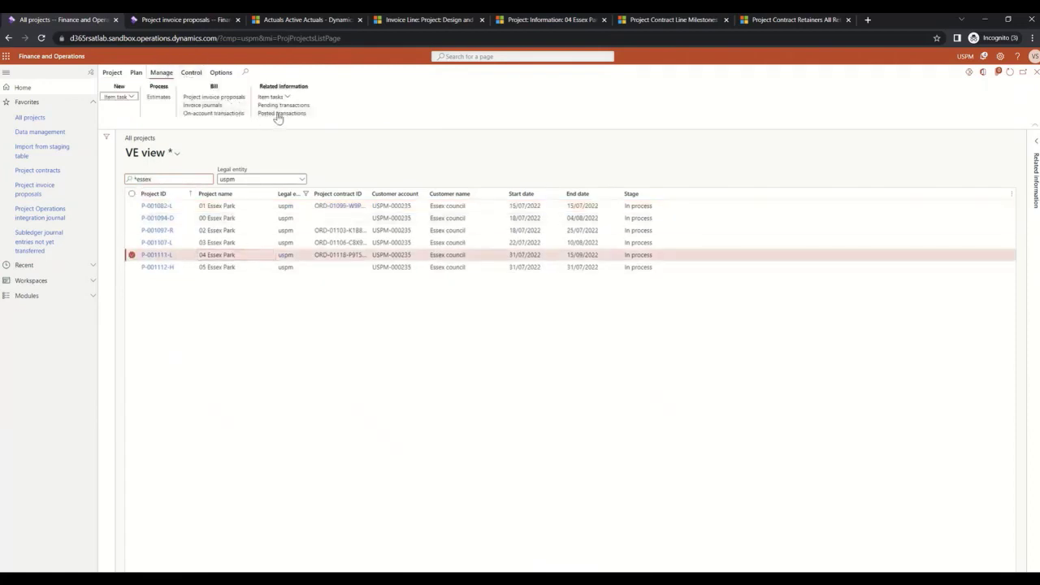
pyautogui.click(216, 107)
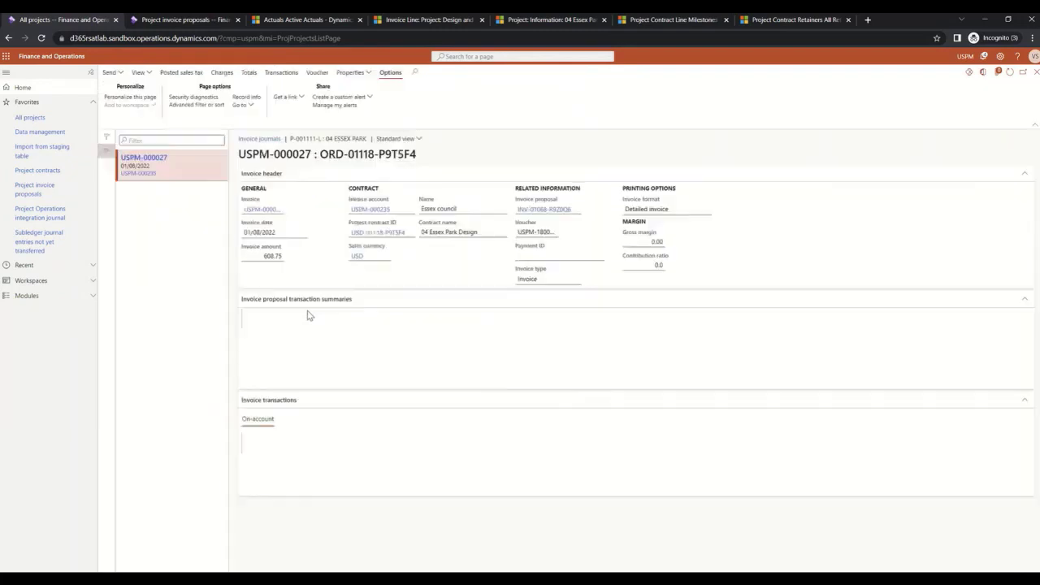
pyautogui.click(1036, 71)
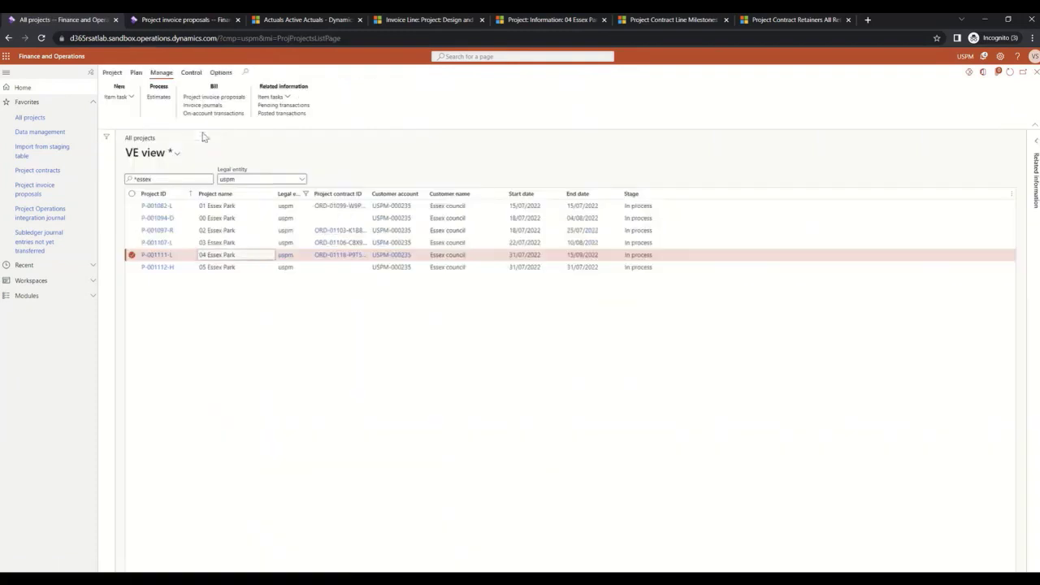
# Open the project invoice proposals of 04 Essex Park and display the open proposal dated 04/08/2022
pyautogui.click(230, 99)
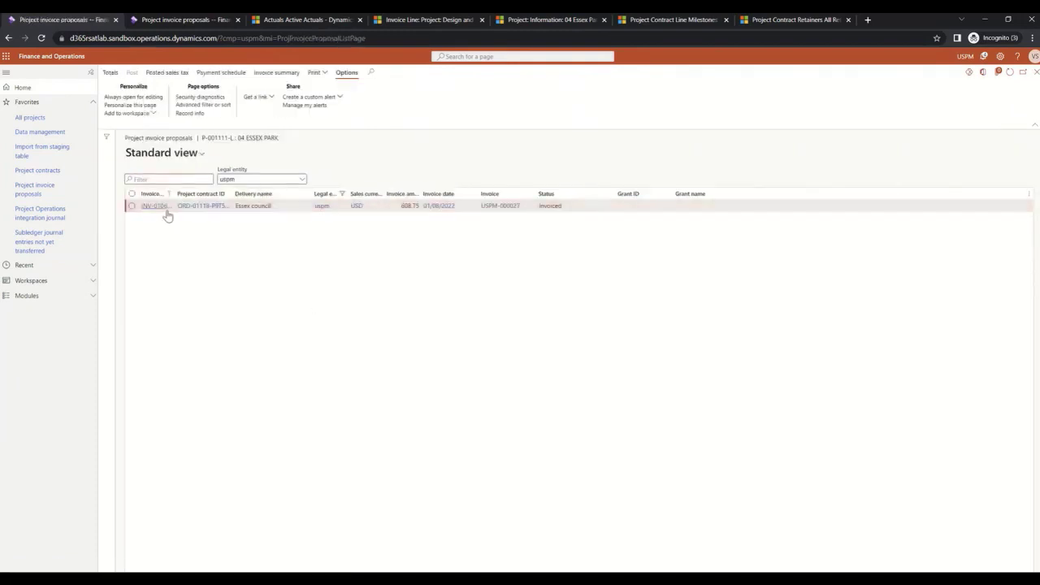
pyautogui.click(161, 209)
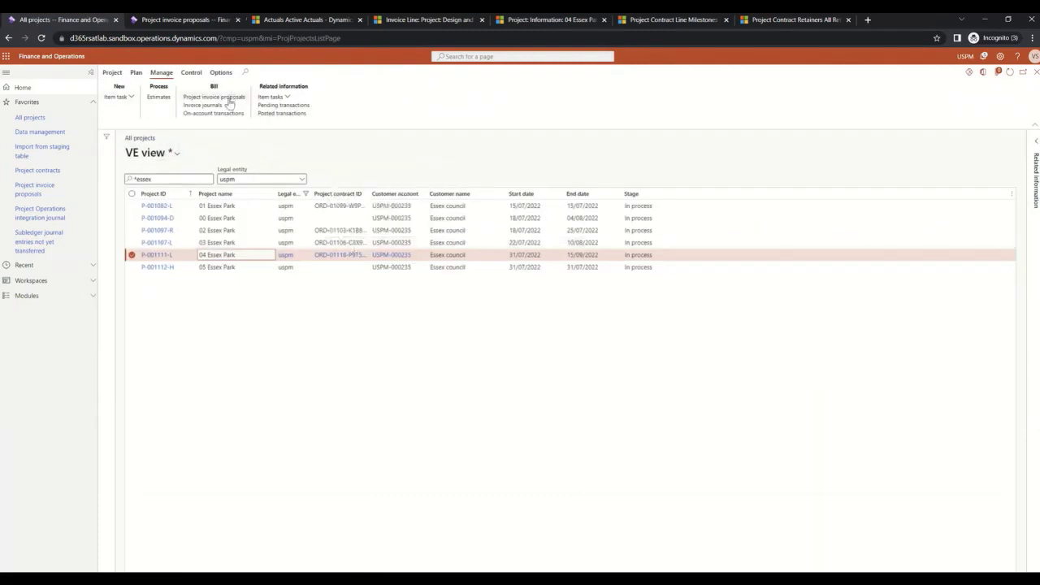
pyautogui.click(230, 98)
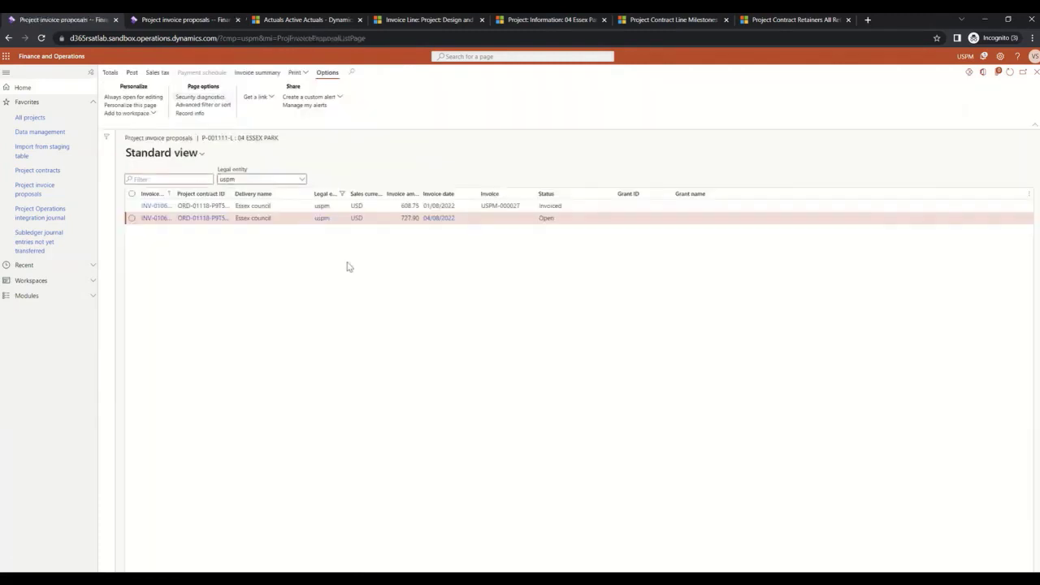
pyautogui.click(151, 225)
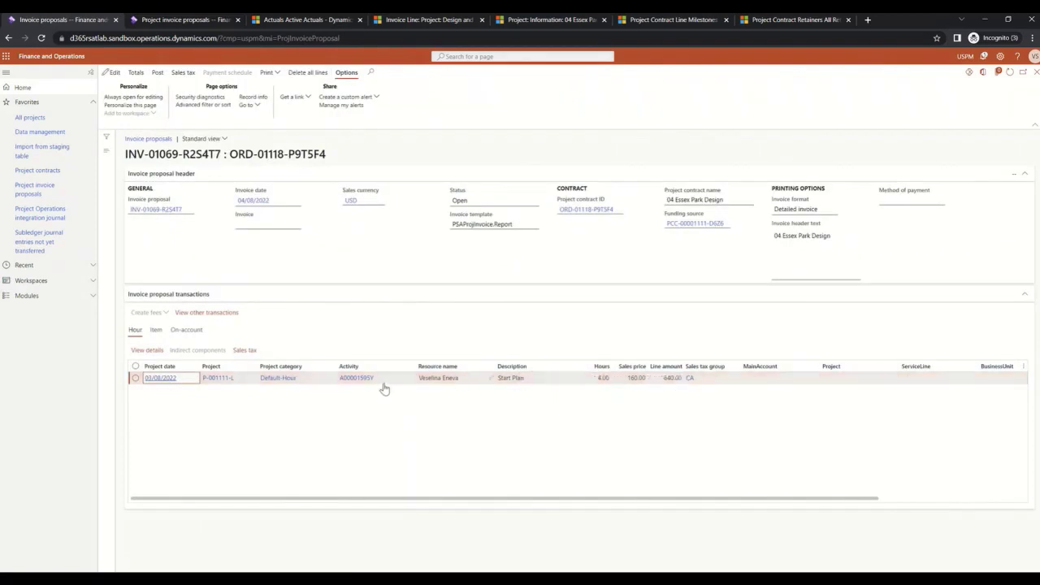
# Examine the hour, item and on-account lines of the open invoice proposal, including amounts and sales tax groups
pyautogui.click(156, 329)
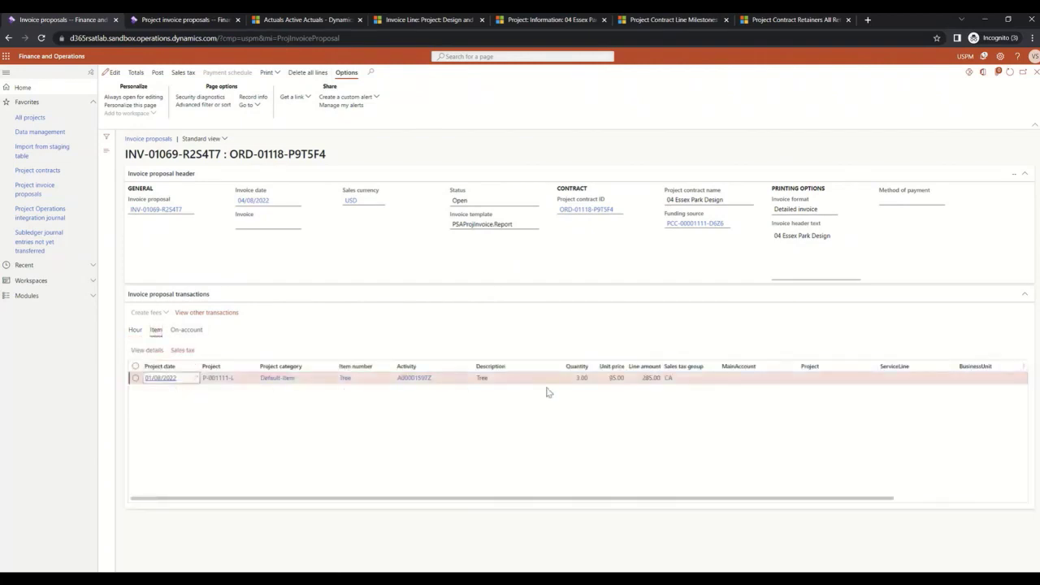
pyautogui.click(196, 332)
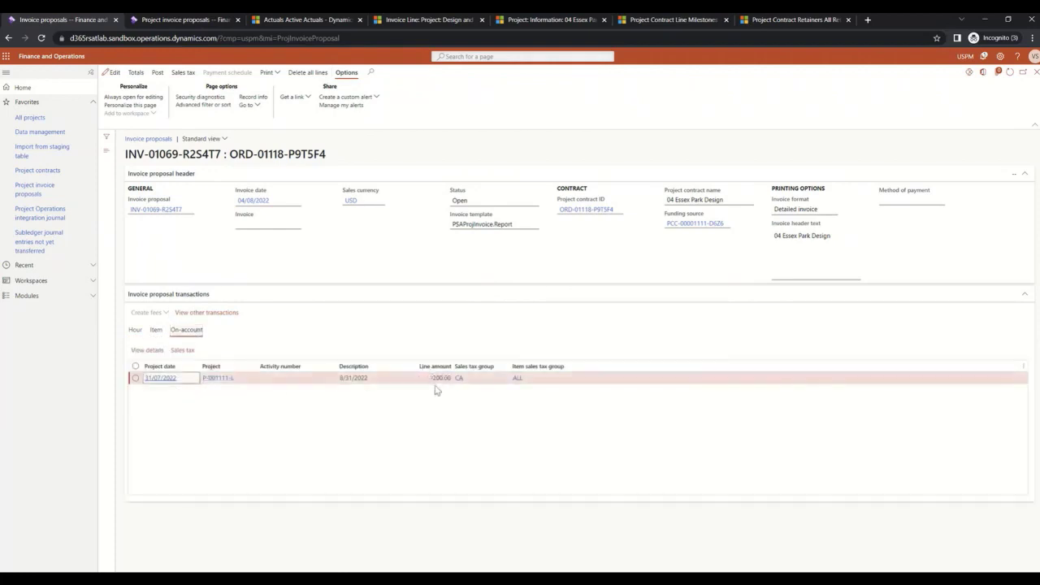
pyautogui.click(155, 331)
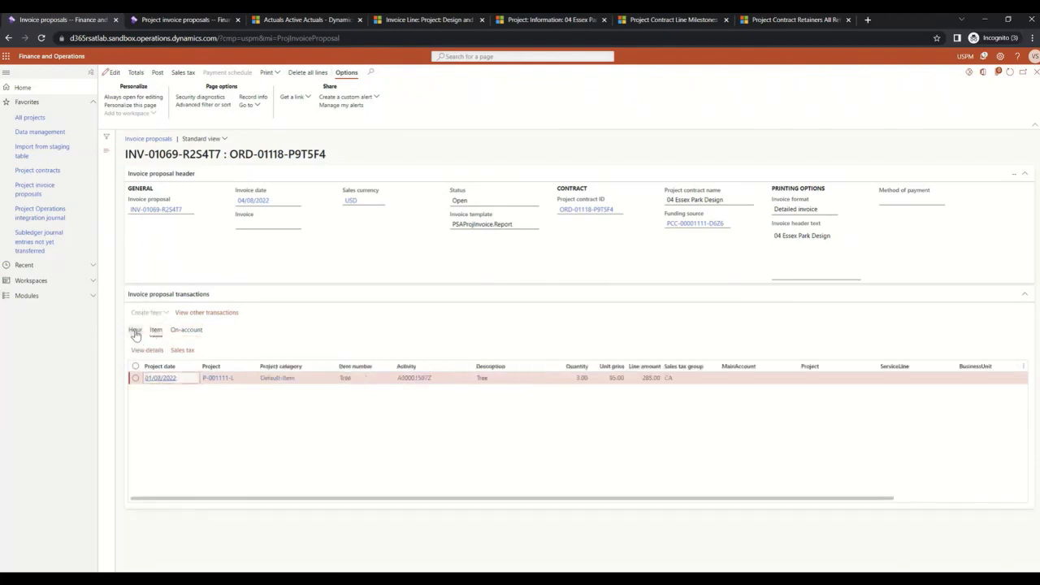
pyautogui.click(135, 331)
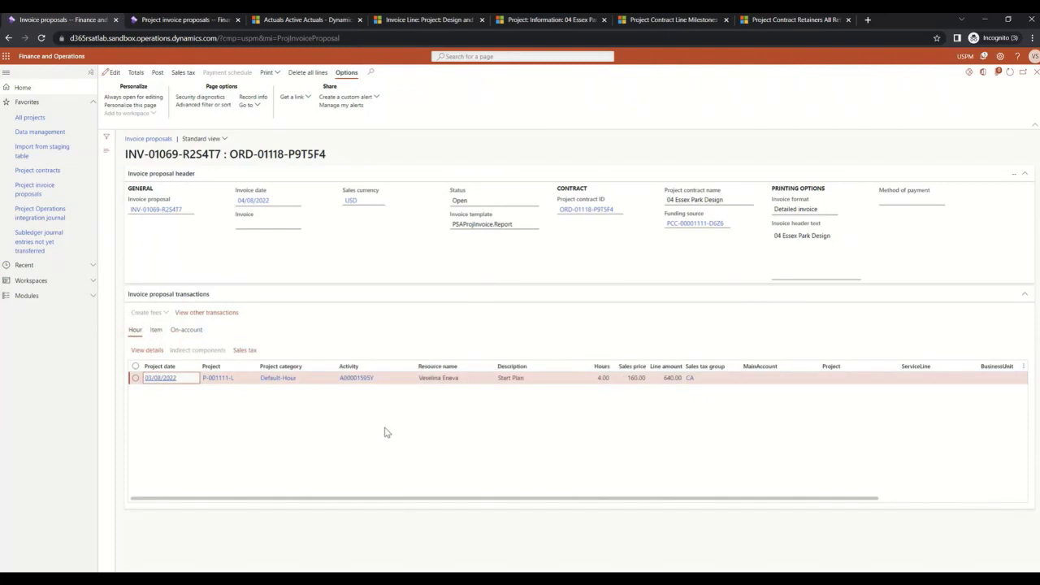
# Post the 04/08/2022 invoice proposal of 04 Essex Park Design without printing it
pyautogui.click(158, 73)
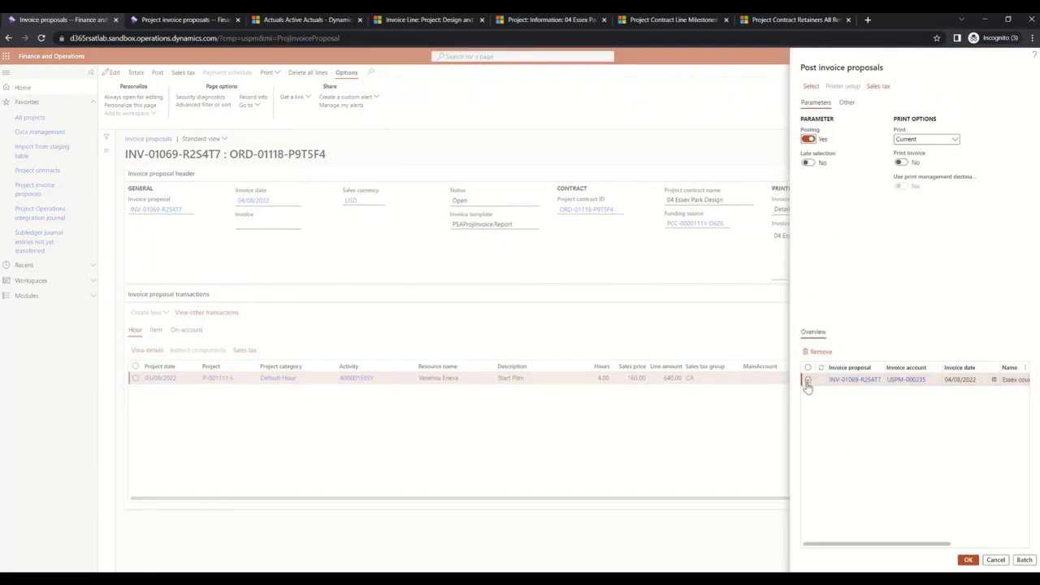
pyautogui.click(968, 559)
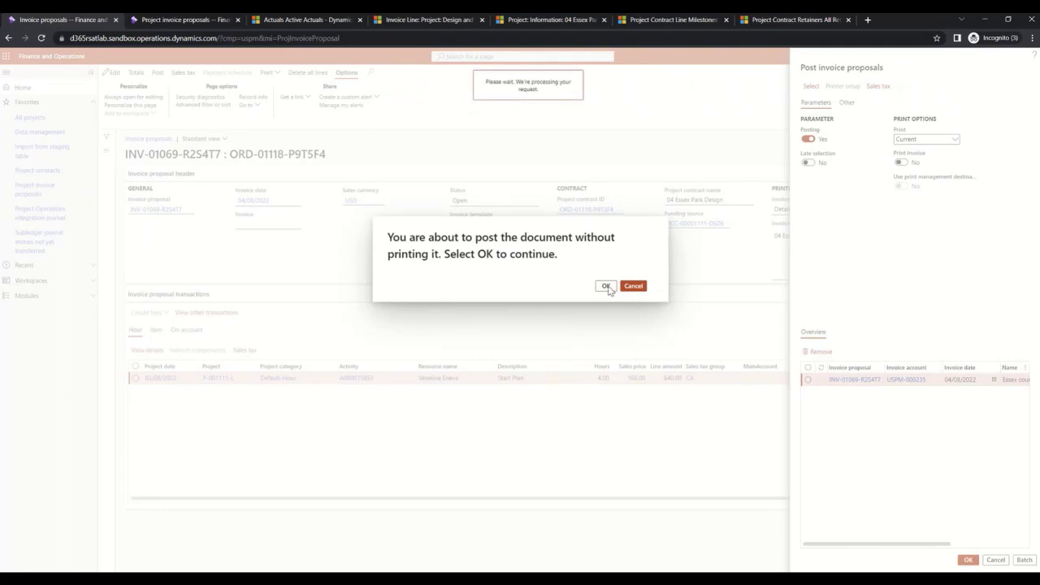
pyautogui.click(607, 286)
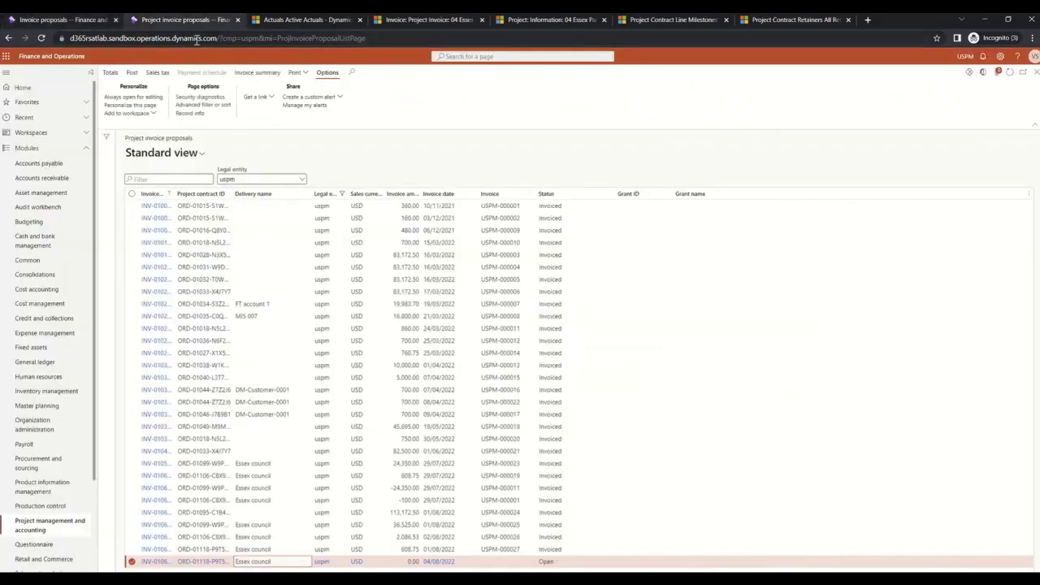
# Switch to Active Actuals in Project Operations, refresh the list and check the tax and billing status of the 04 Essex Park entries
pyautogui.click(316, 25)
pyautogui.click(184, 80)
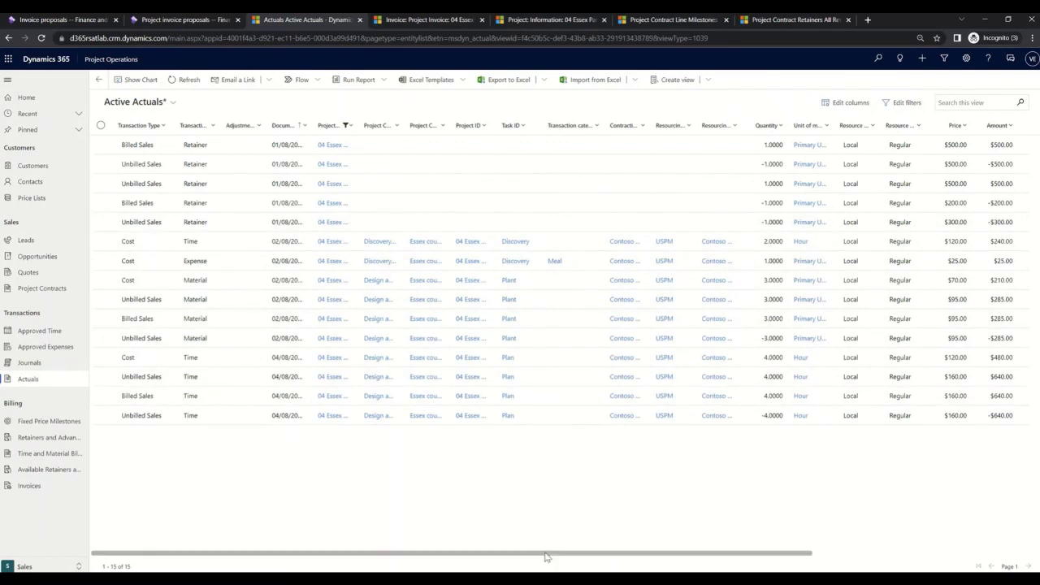
pyautogui.moveTo(546, 557); pyautogui.dragTo(868, 569)
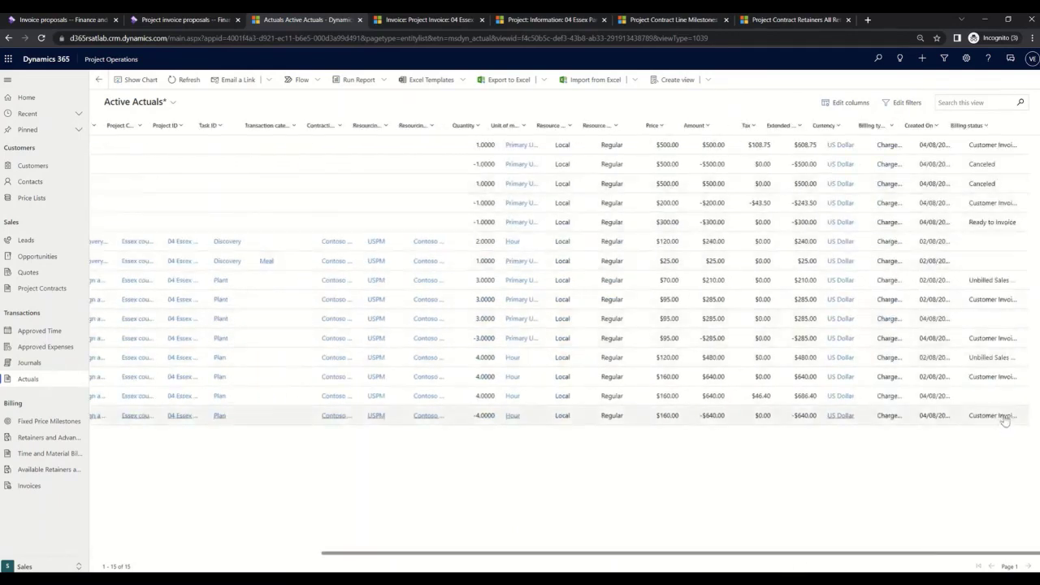
# Check the 04 Essex Park Design project invoice, then refresh the 04 Essex Park project's actuals and check their amounts and tax
pyautogui.click(426, 20)
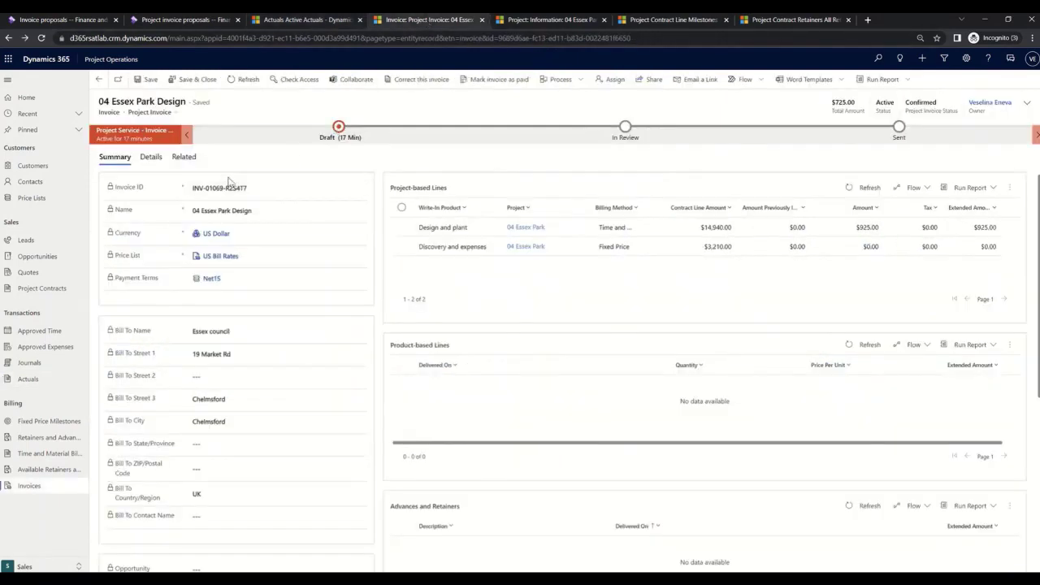
pyautogui.click(543, 23)
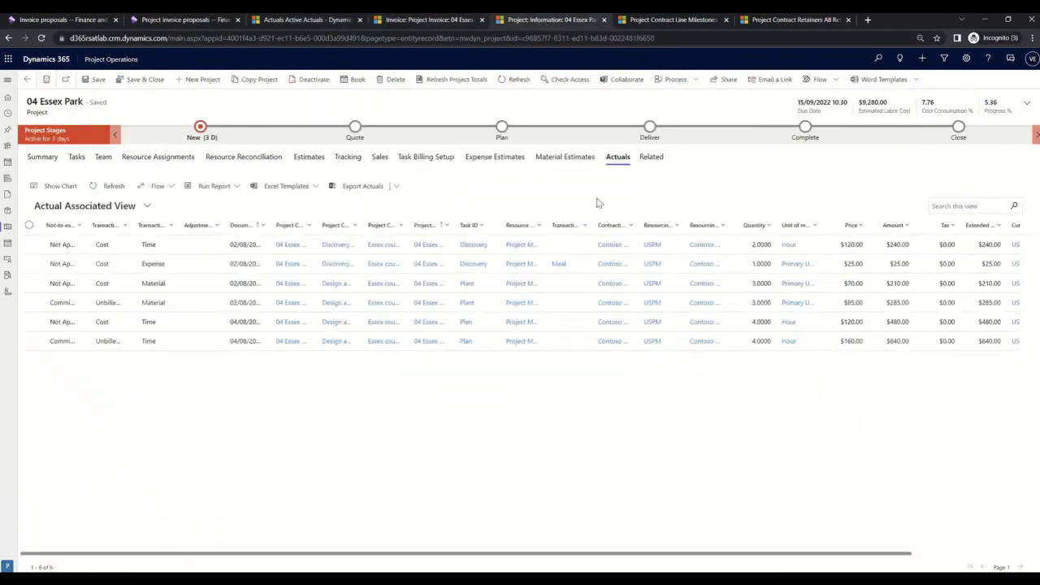
pyautogui.click(112, 187)
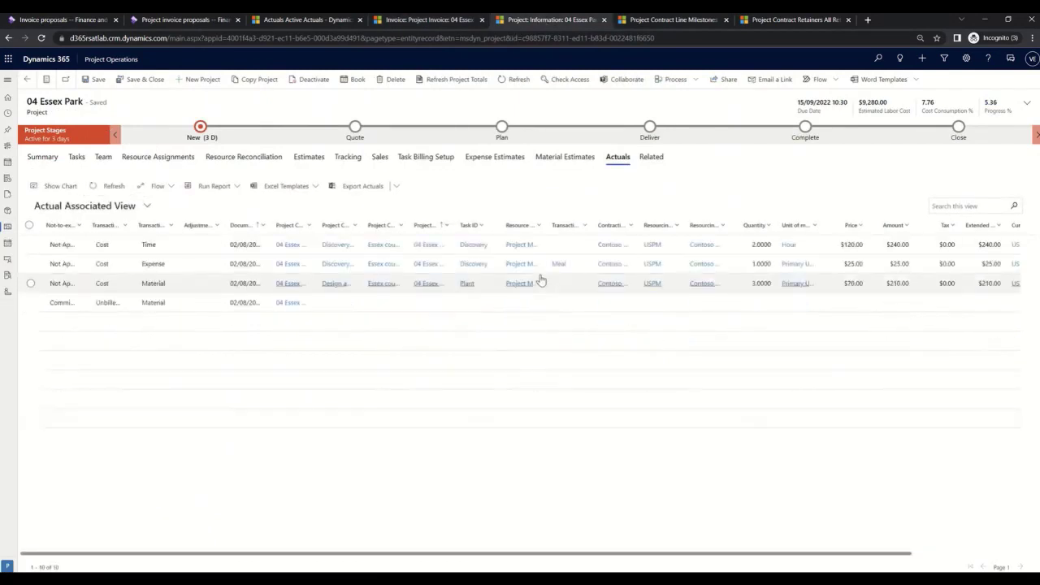
pyautogui.moveTo(551, 553); pyautogui.dragTo(786, 561)
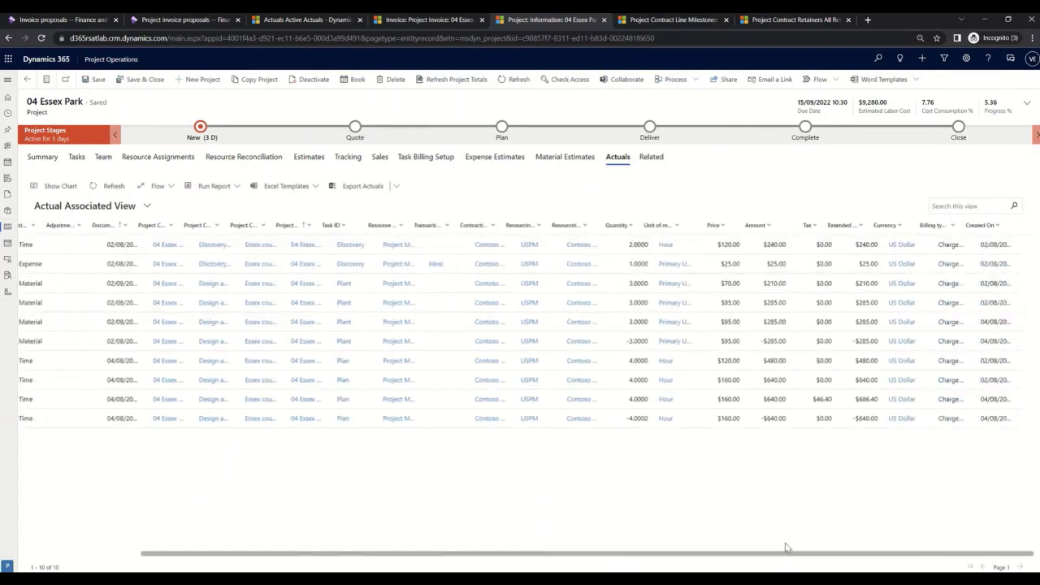
# Review the contract milestones, then open the 04 Essex Park Design contract from its invoice and view the contract's related invoices
pyautogui.click(675, 19)
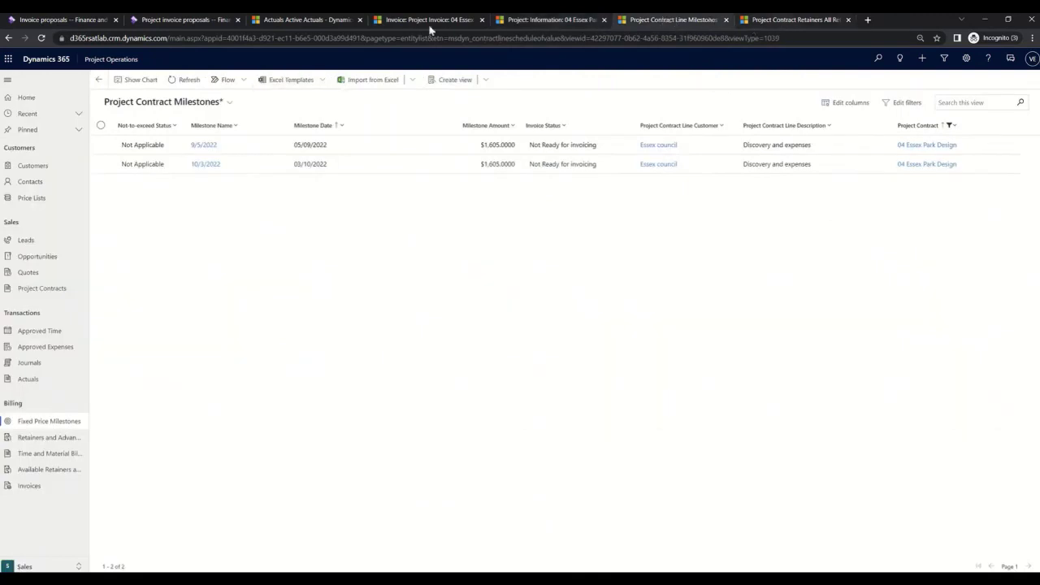
pyautogui.click(330, 23)
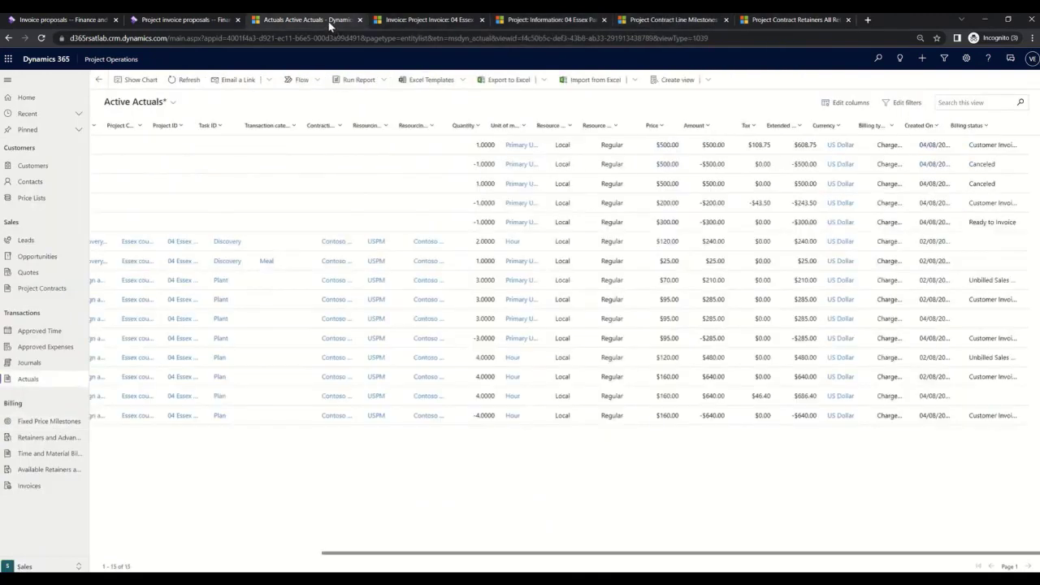
pyautogui.click(414, 22)
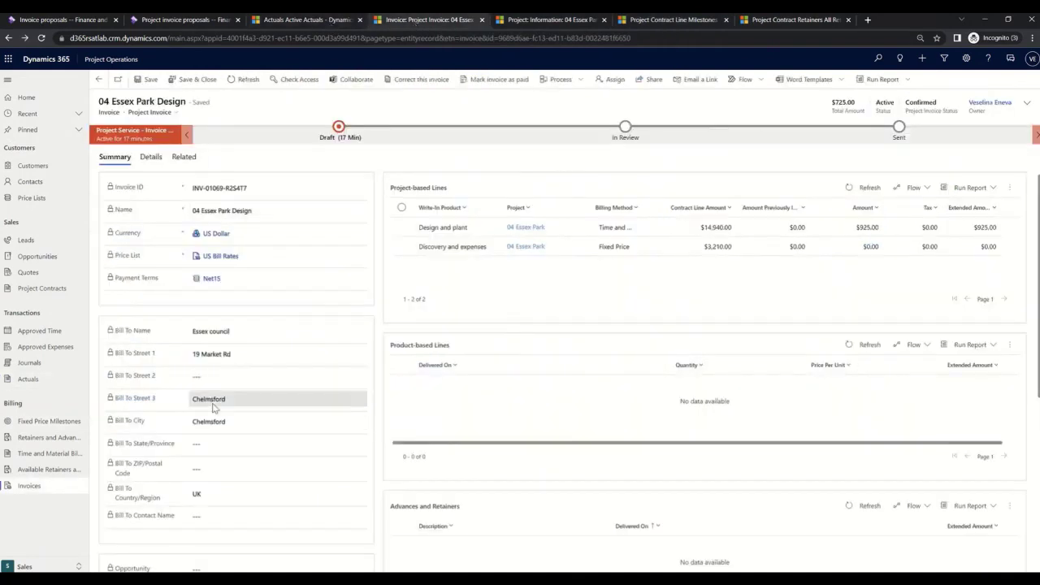
pyautogui.scroll(-5, 213, 409)
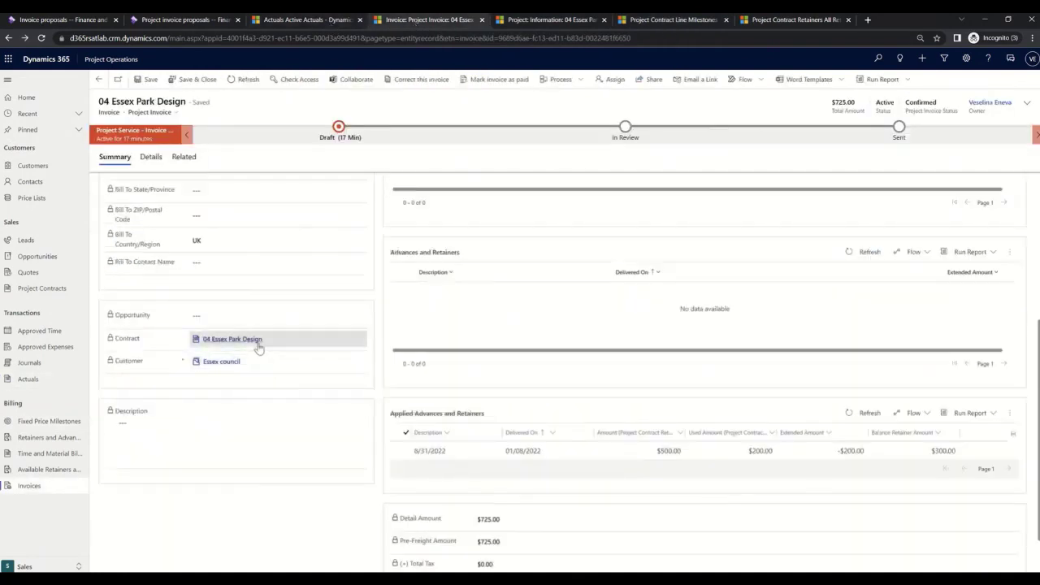
pyautogui.click(257, 346)
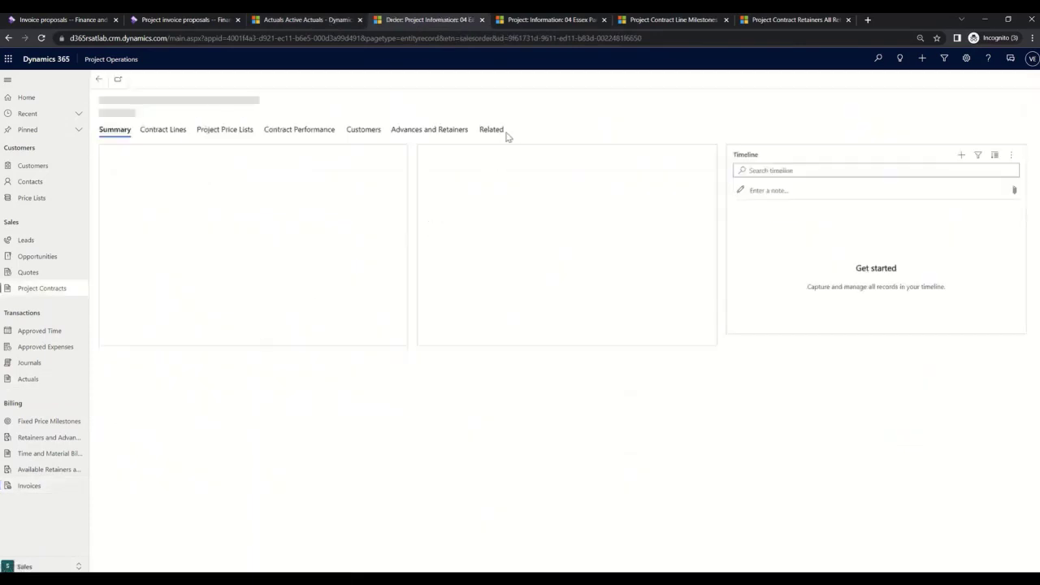
pyautogui.click(495, 132)
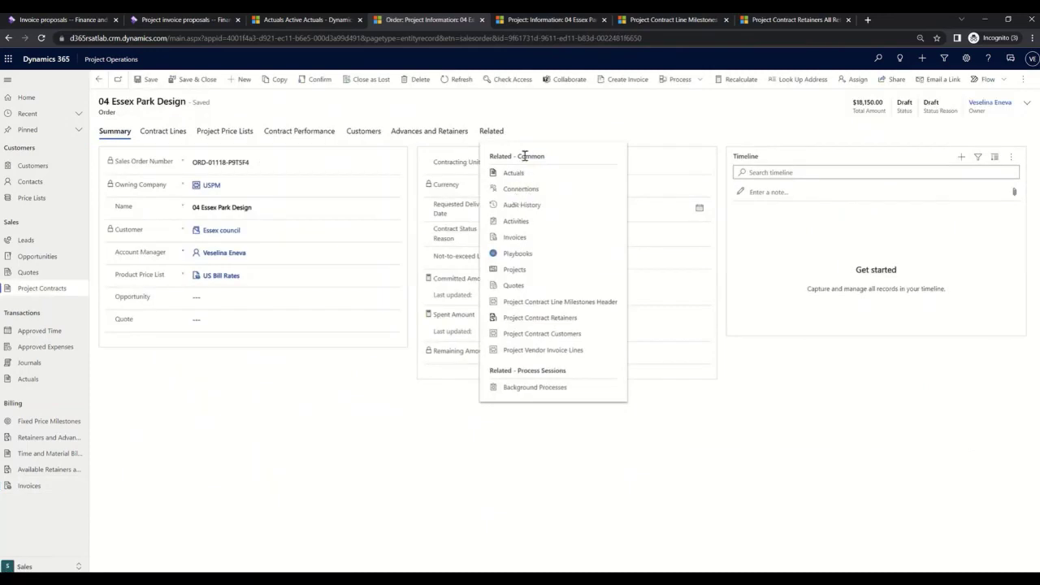
pyautogui.click(515, 238)
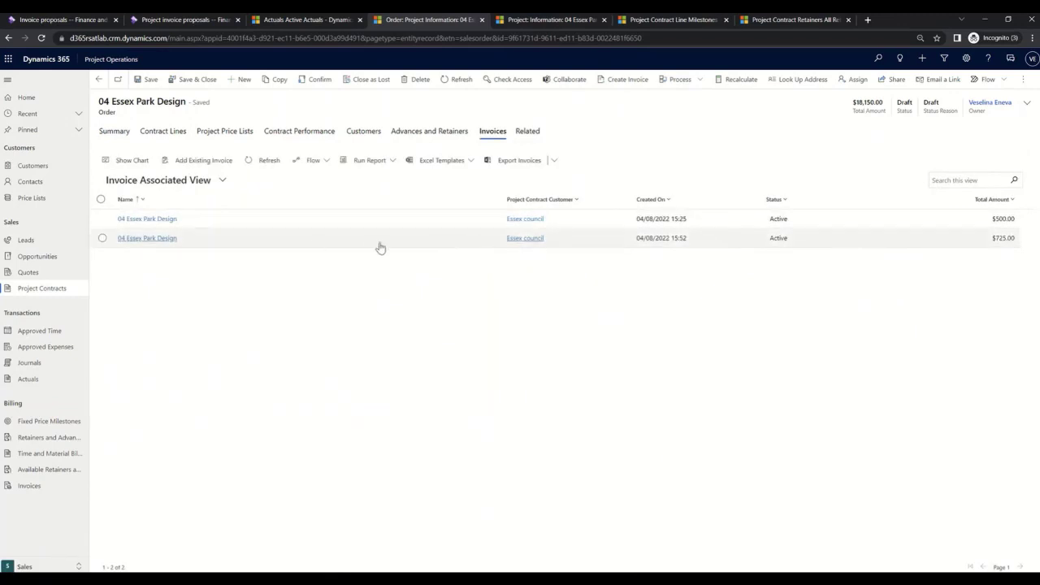
# Open the related actuals of the 04 Essex Park Design contract and check their amounts, tax and billing type
pyautogui.click(529, 133)
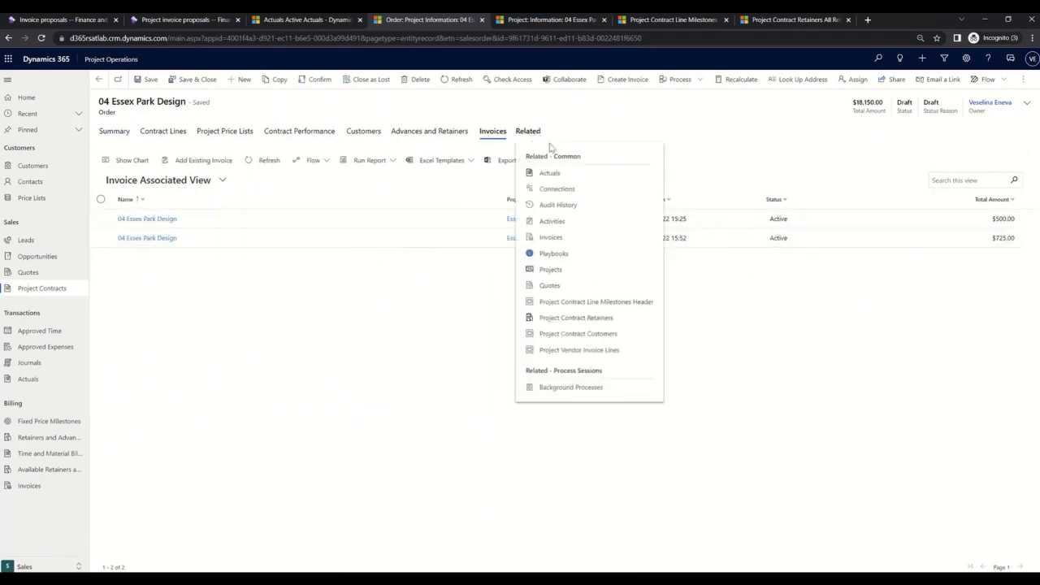
pyautogui.click(557, 174)
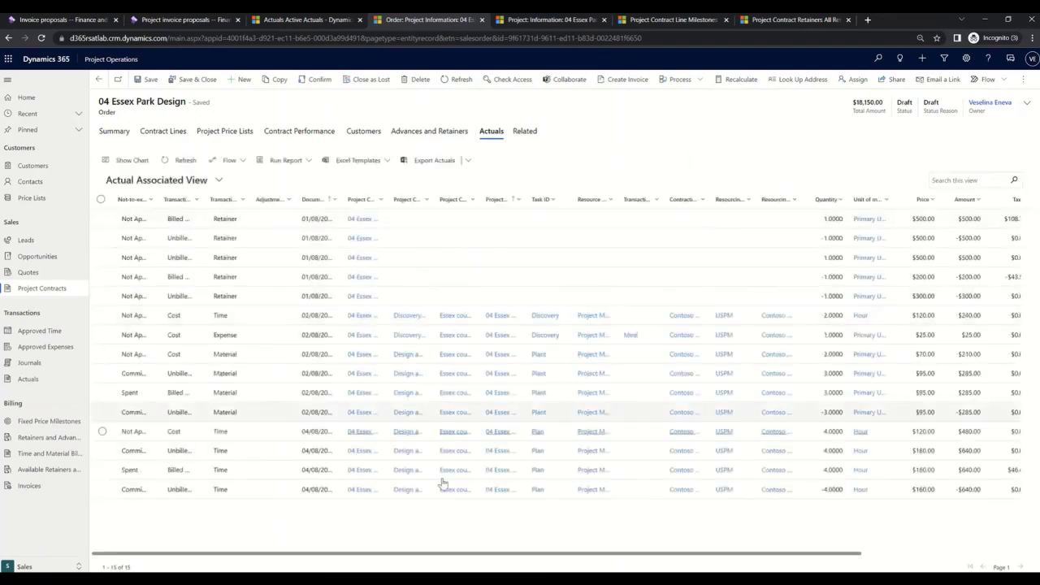
pyautogui.moveTo(458, 554); pyautogui.dragTo(678, 569)
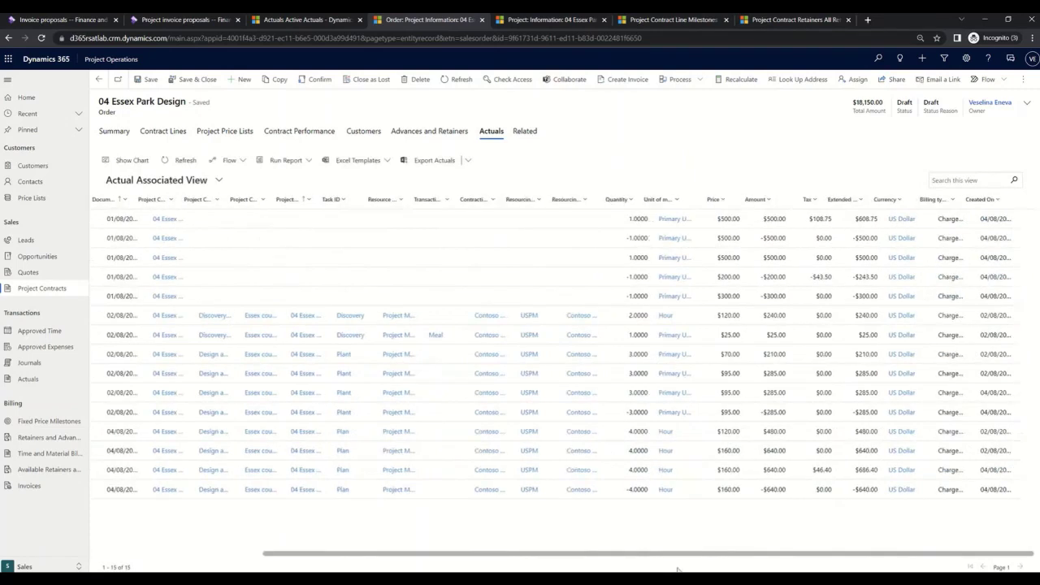
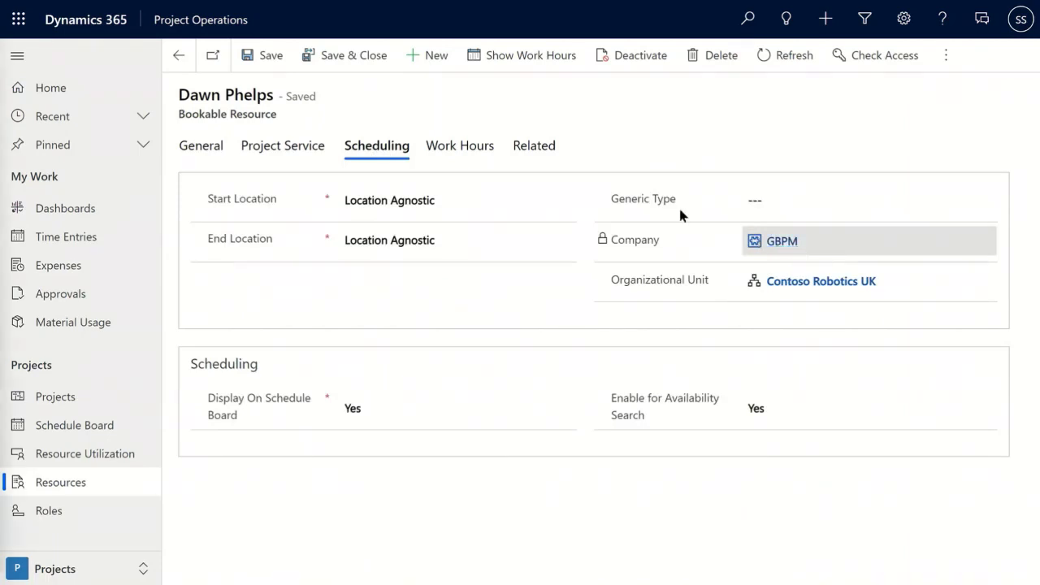
# Create a 1-hour Work time entry dated 08/08/2022 for the GBPM resource on project 01 Essex Park and submit it
pyautogui.click(542, 156)
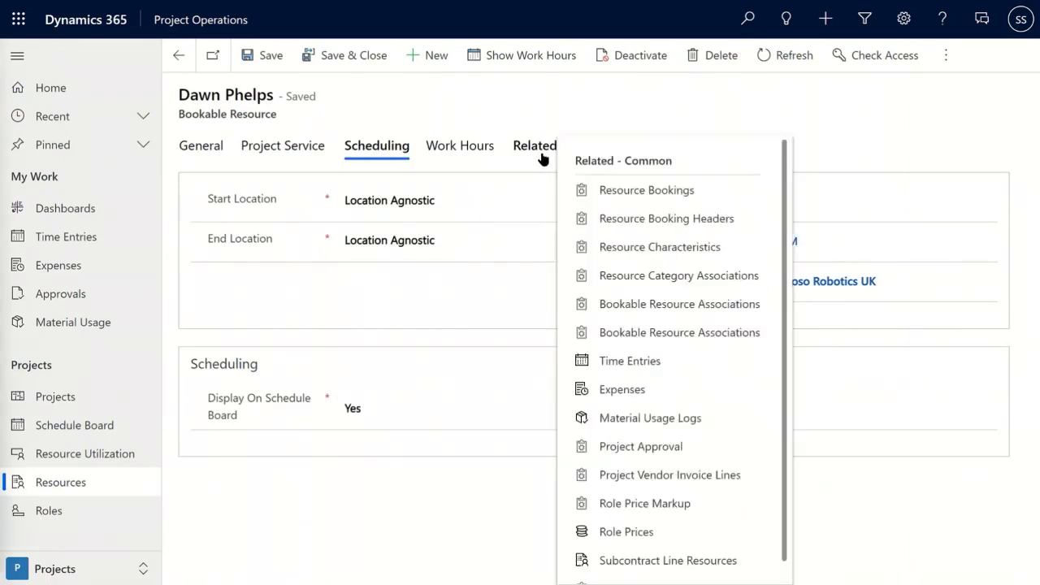
pyautogui.click(656, 366)
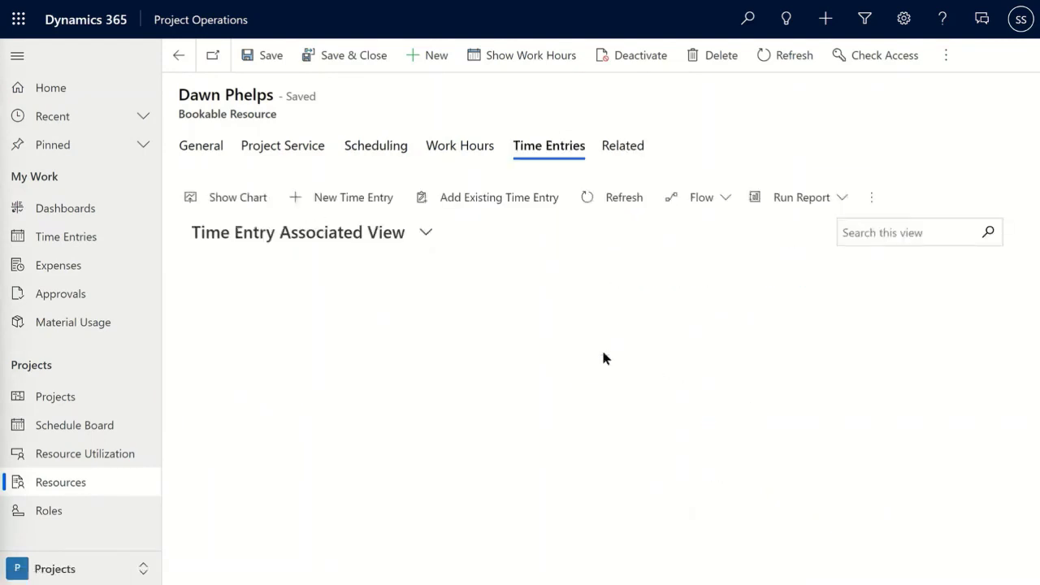
pyautogui.click(344, 205)
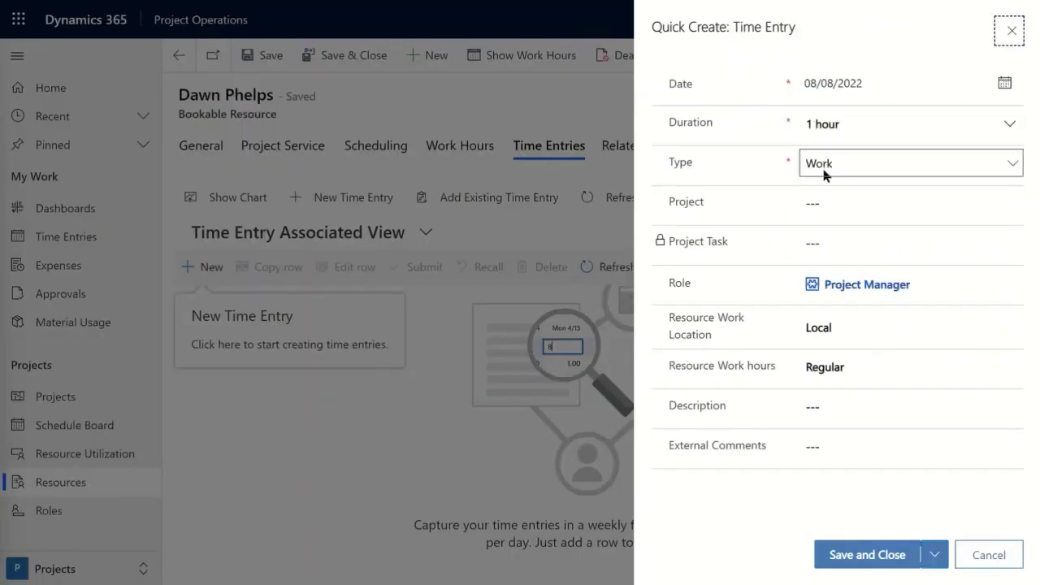
pyautogui.click(1008, 203)
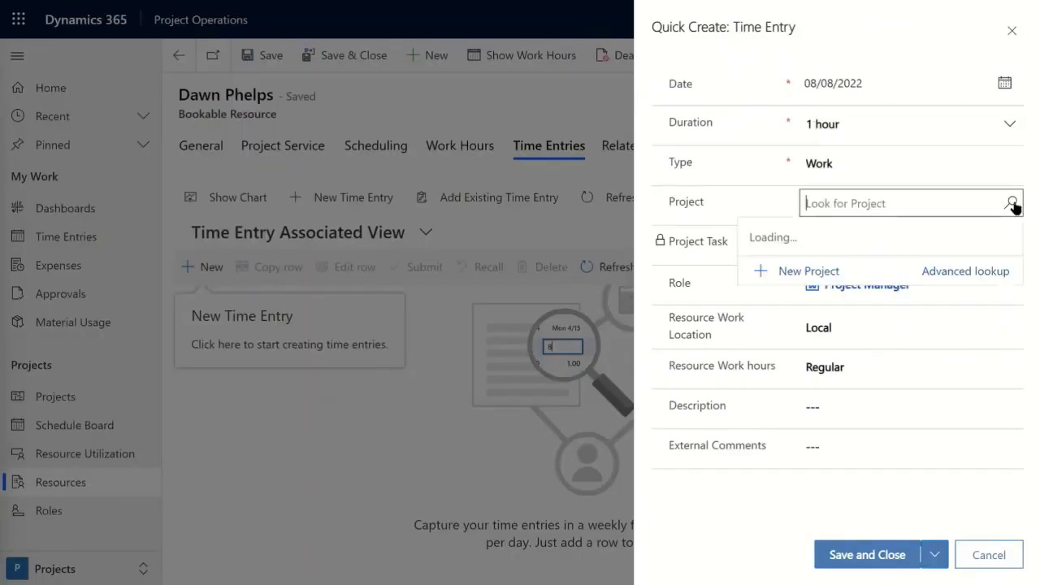
pyautogui.click(876, 258)
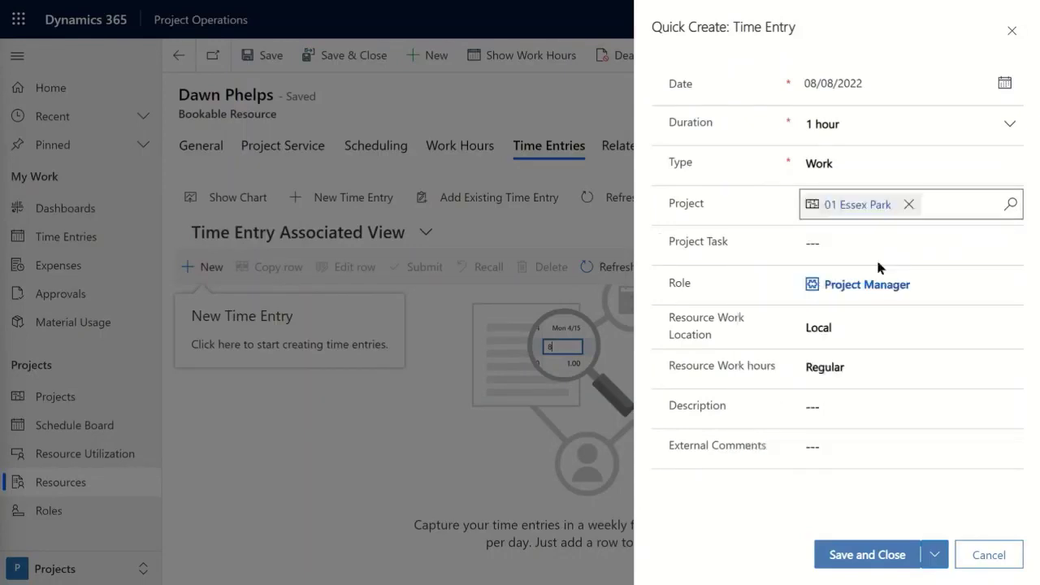
pyautogui.click(850, 553)
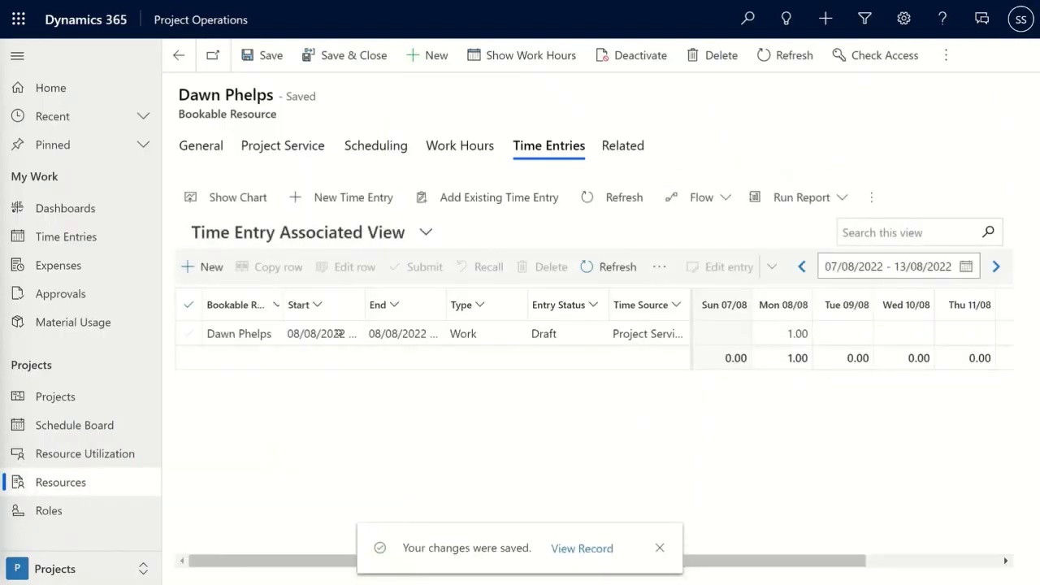
pyautogui.click(188, 334)
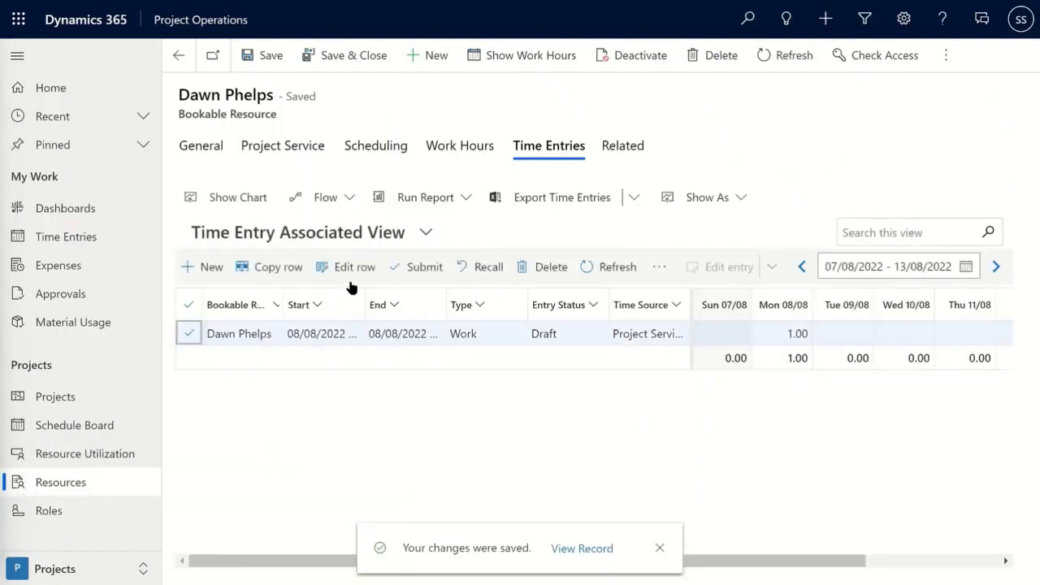
pyautogui.click(418, 268)
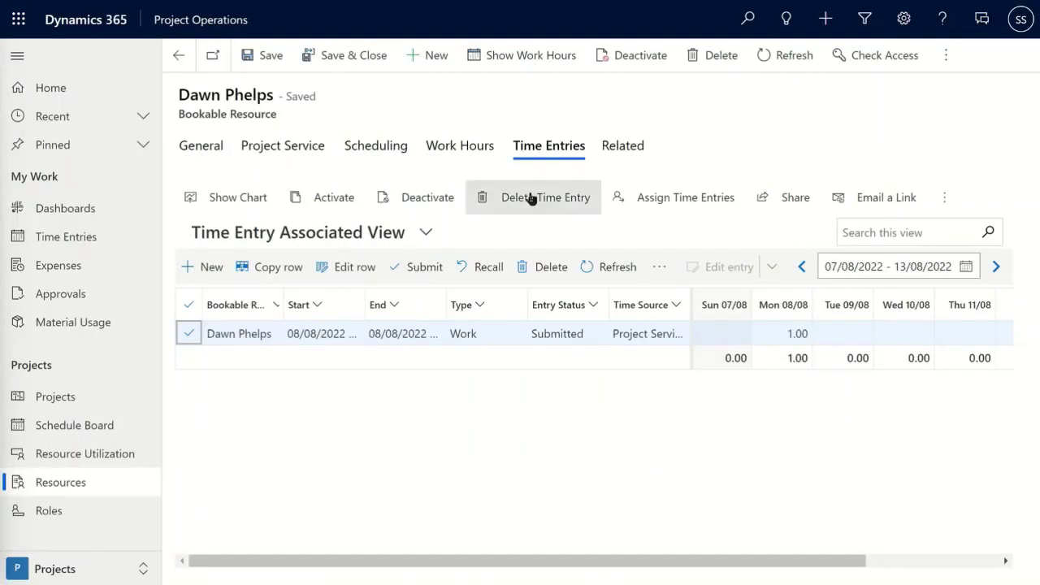
# Start a new expense for the same resource, dated 09/08/2022, on project 01 Essex Park
pyautogui.click(611, 148)
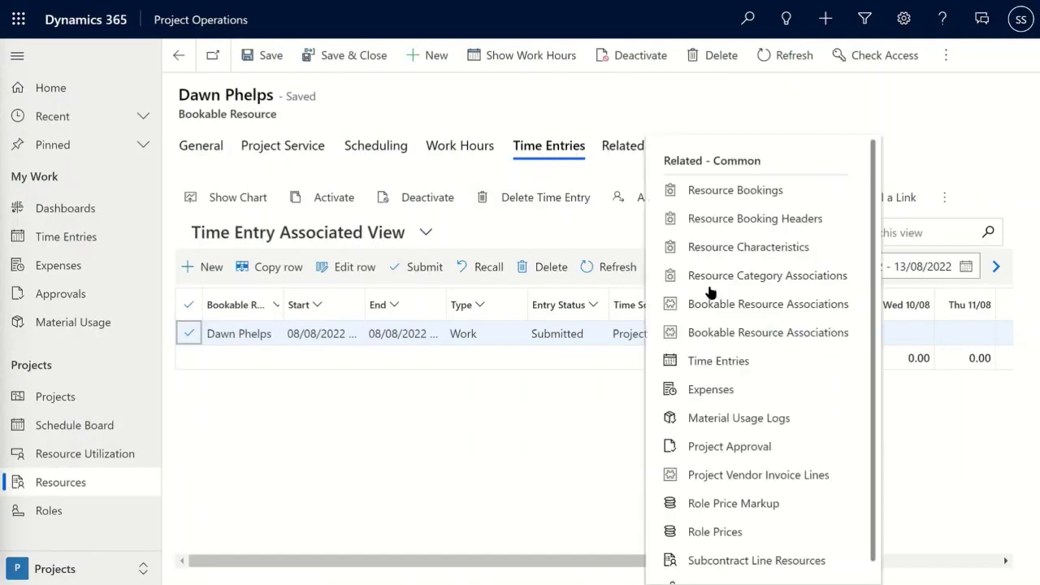
pyautogui.click(720, 394)
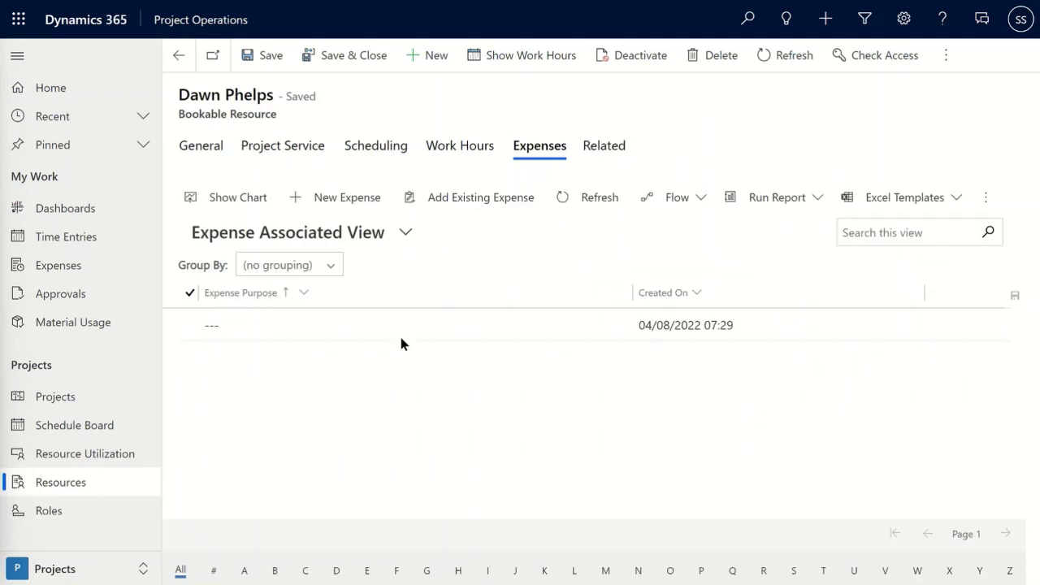
pyautogui.click(340, 197)
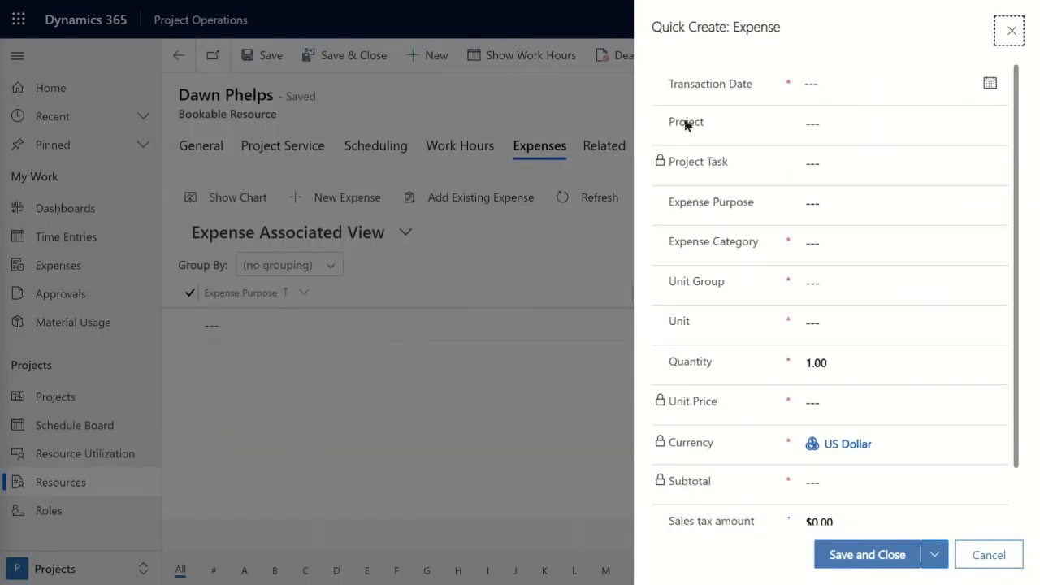
pyautogui.click(860, 94)
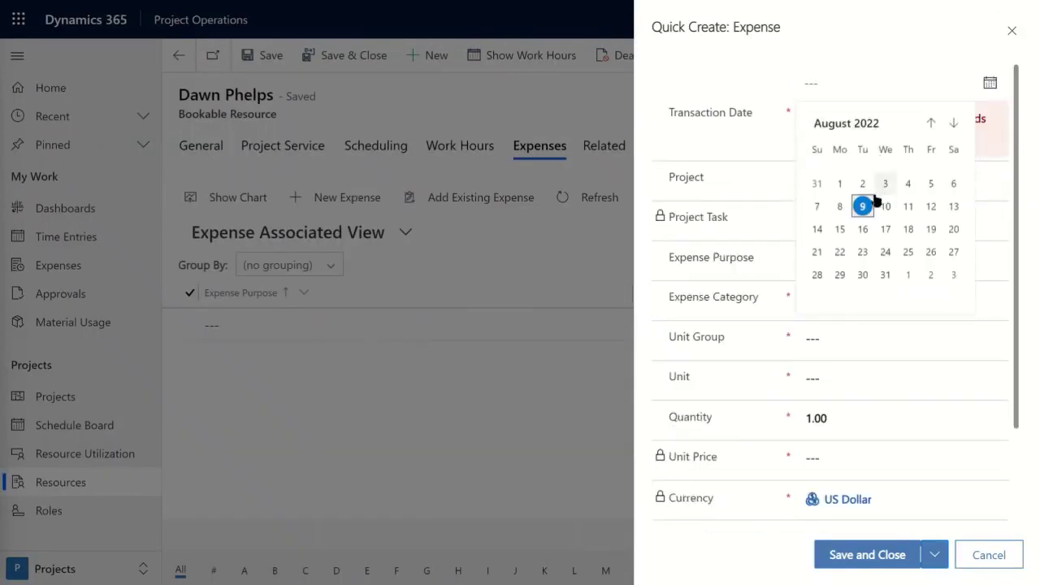
pyautogui.click(869, 204)
pyautogui.click(851, 126)
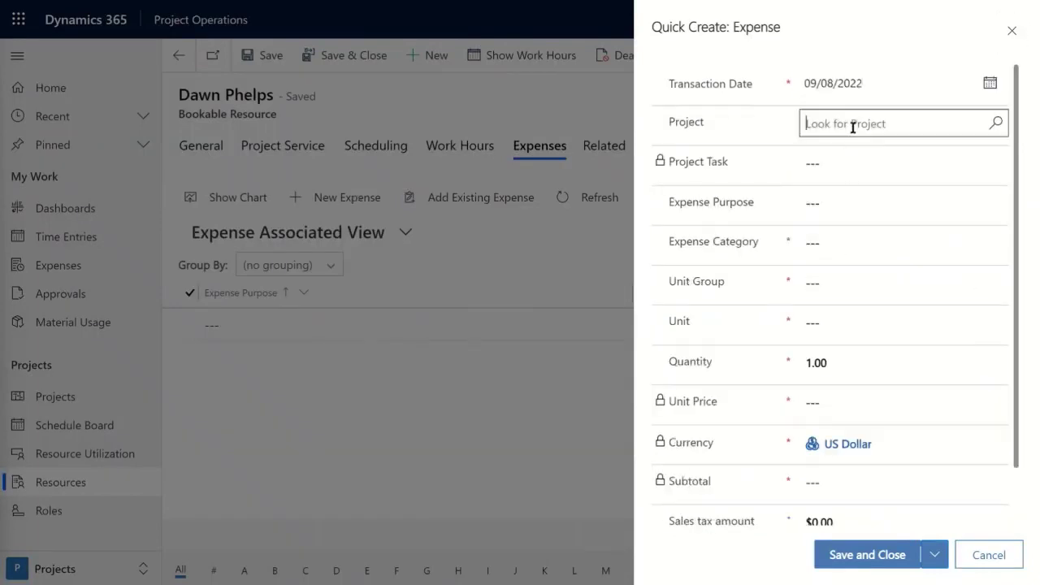
pyautogui.click(831, 177)
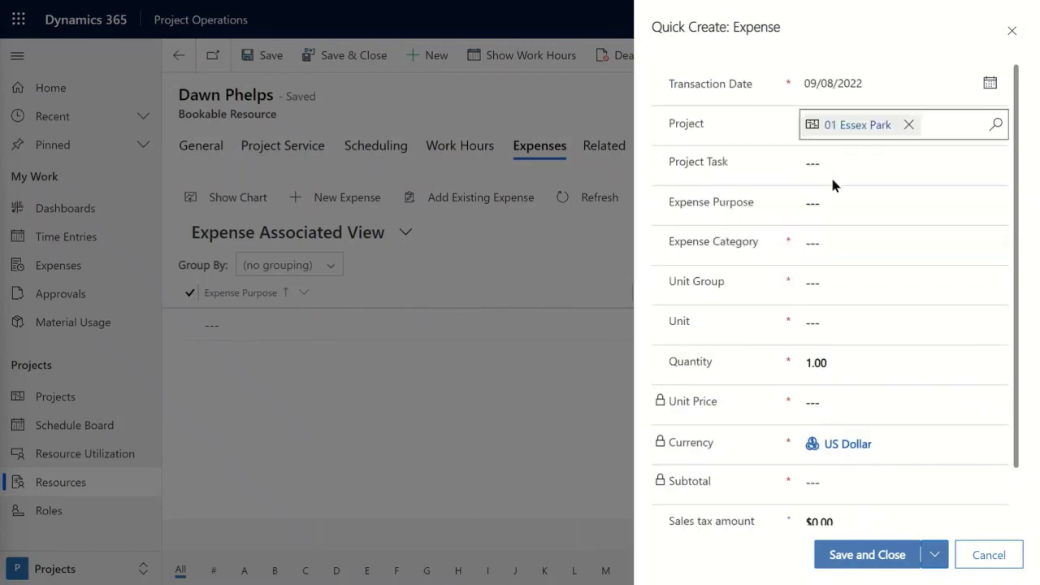
# Set the new expense's category to Hotel and save the expense
pyautogui.click(857, 242)
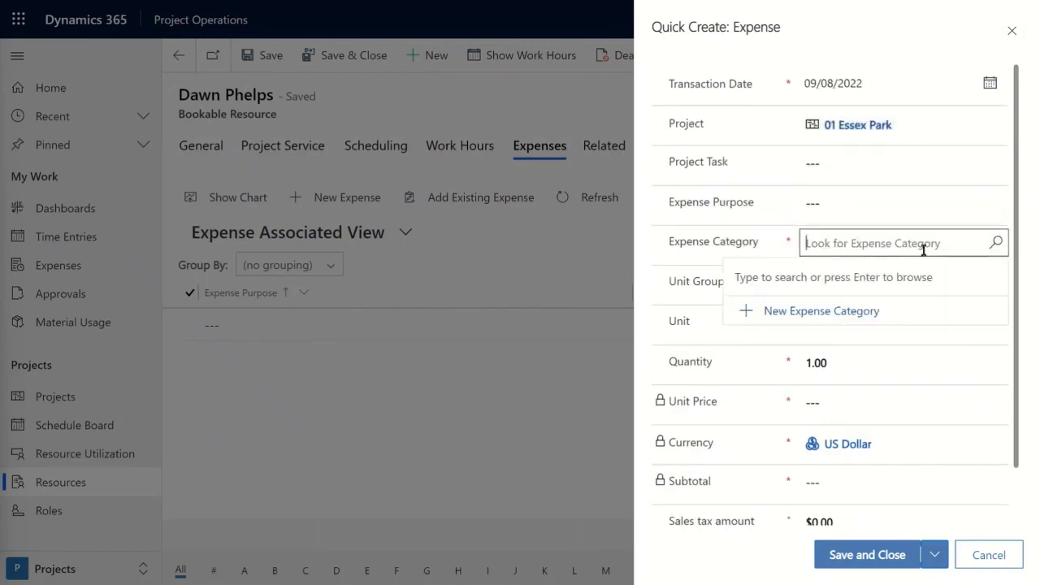
pyautogui.write('hotel')
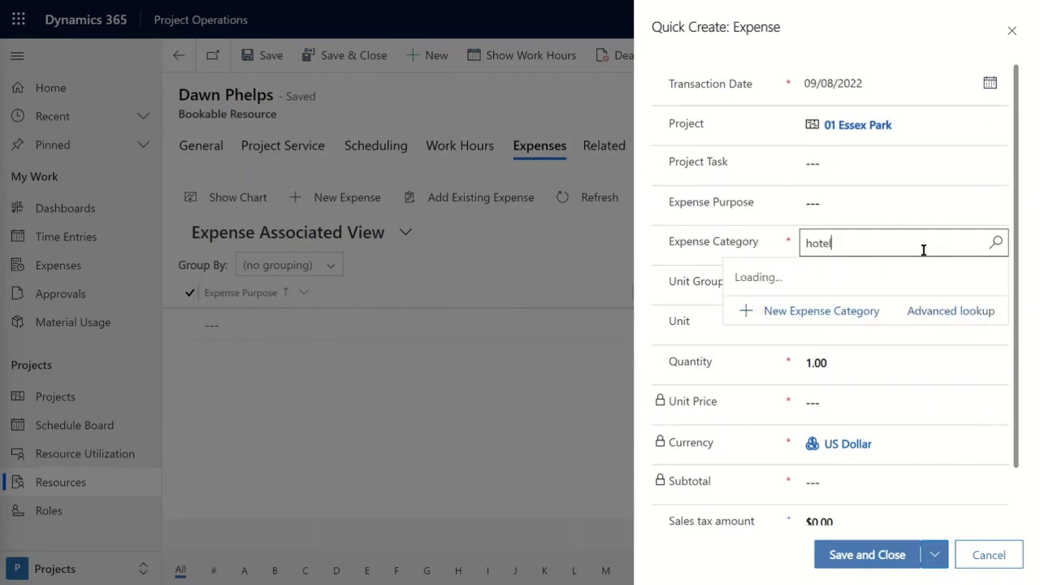
pyautogui.click(851, 293)
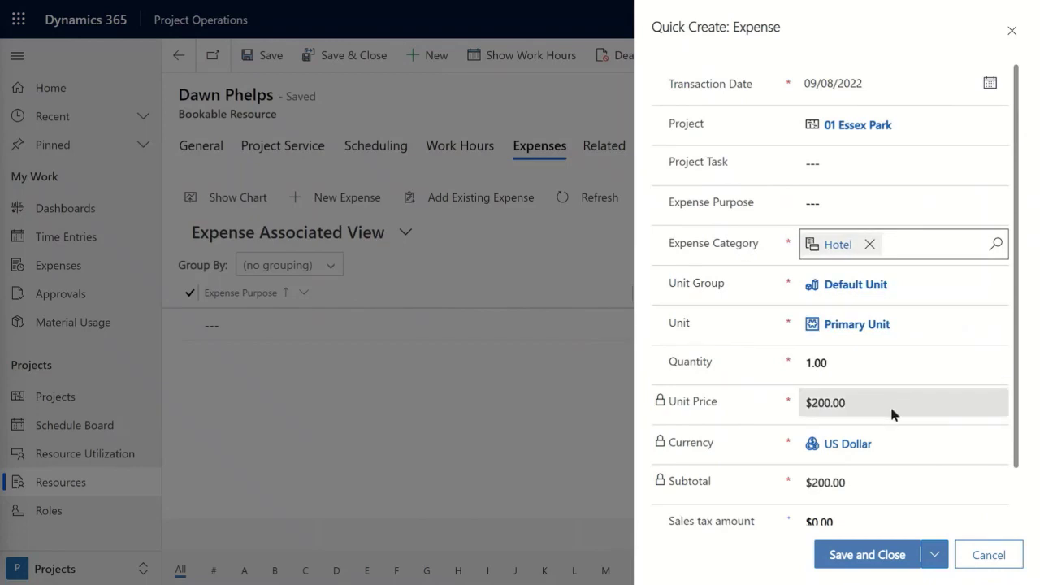
pyautogui.scroll(-1, 891, 415)
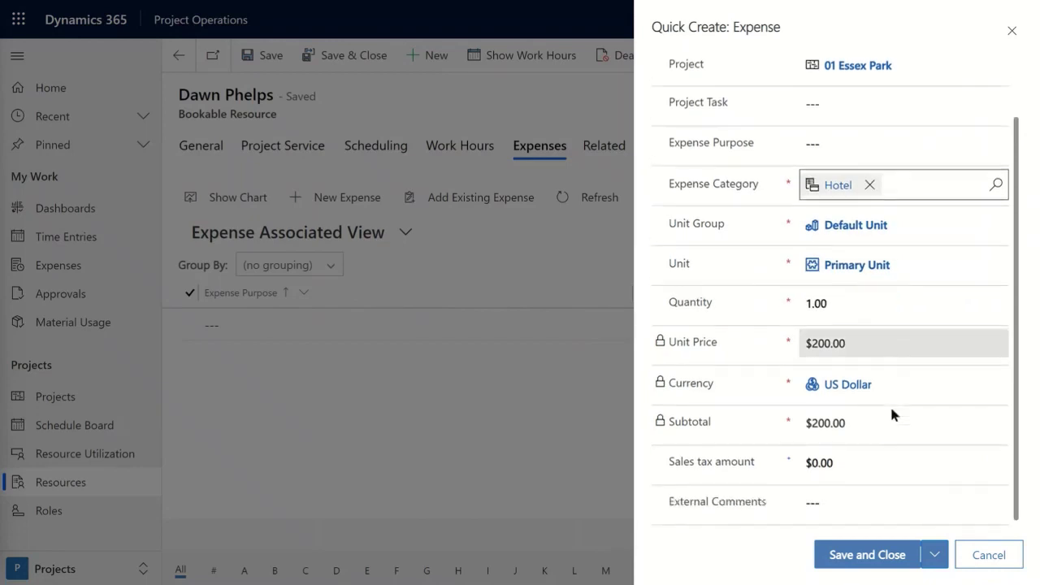
pyautogui.click(842, 555)
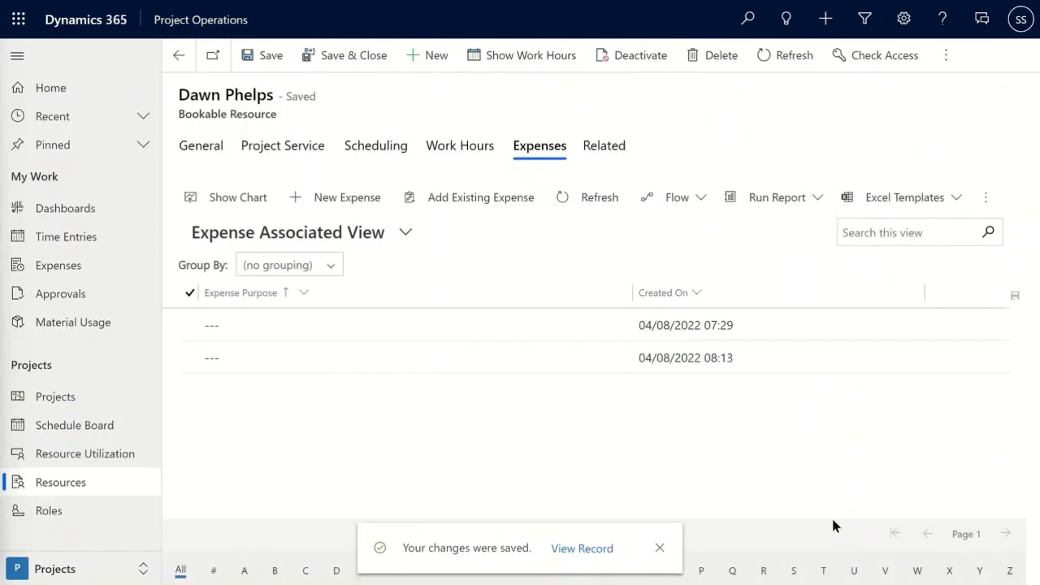
# Open the newly created Hotel expense, submit it for approval and return to the resource's expenses
pyautogui.doubleClick(716, 358)
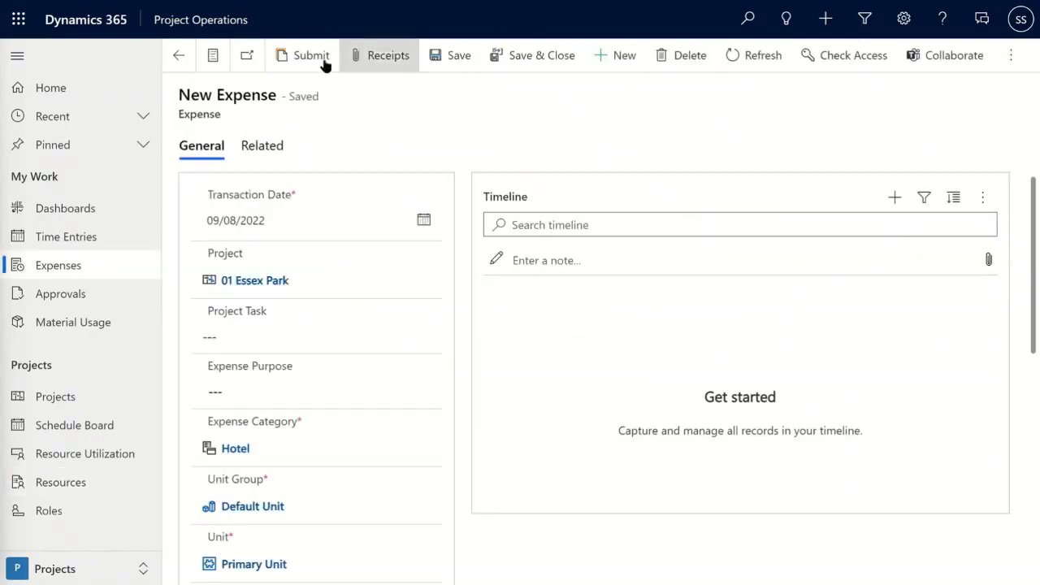
pyautogui.click(313, 62)
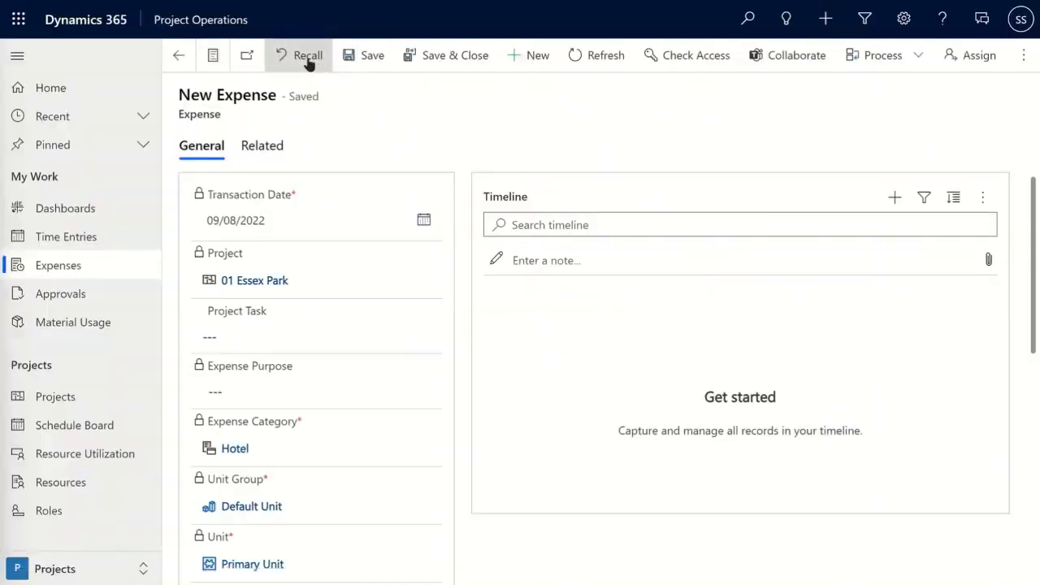
pyautogui.click(180, 55)
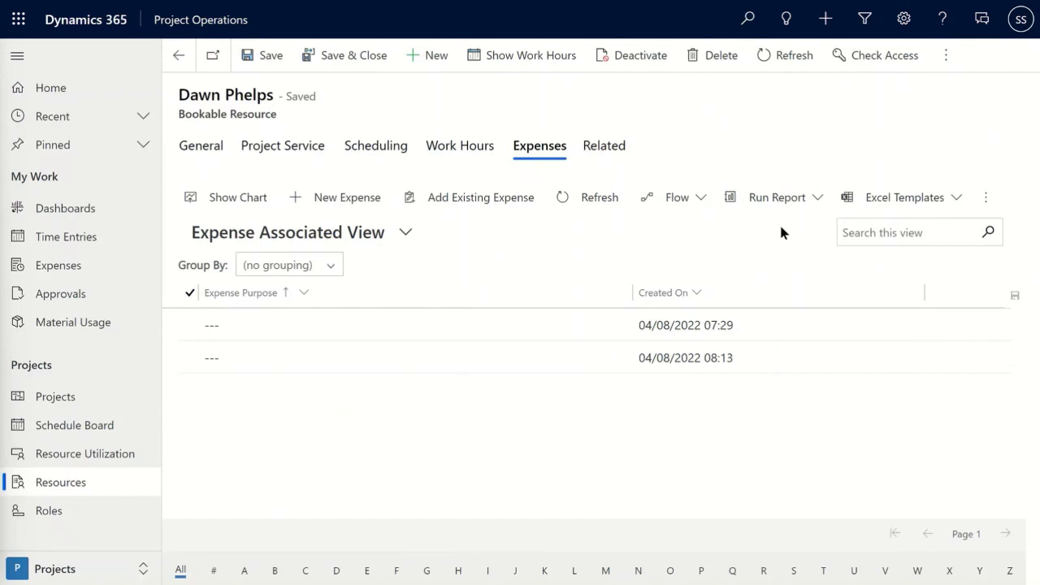
# Approve the submitted 08/08/2022 time entry for project 01 Essex Park
pyautogui.click(60, 299)
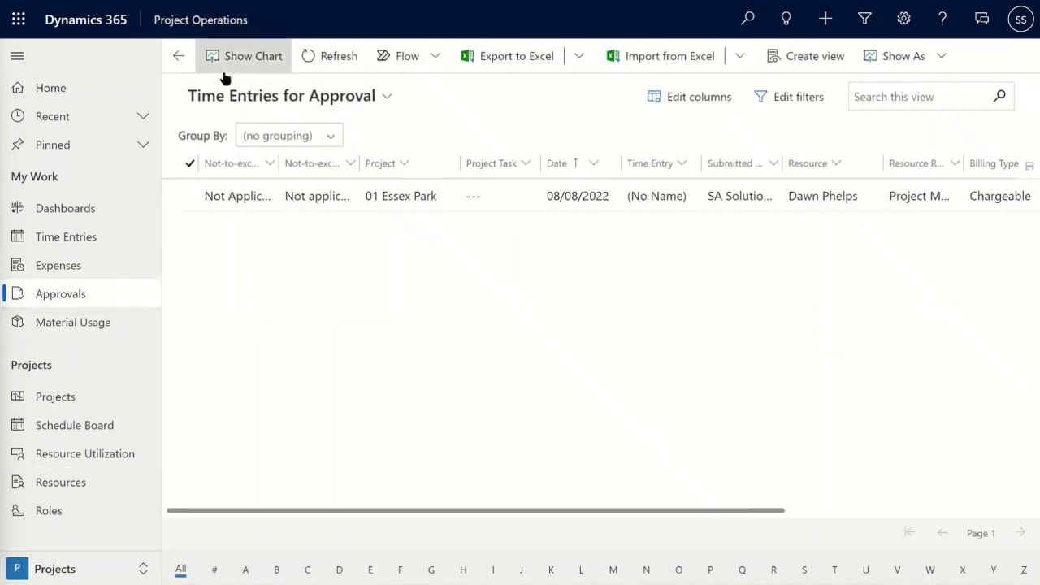
pyautogui.click(189, 198)
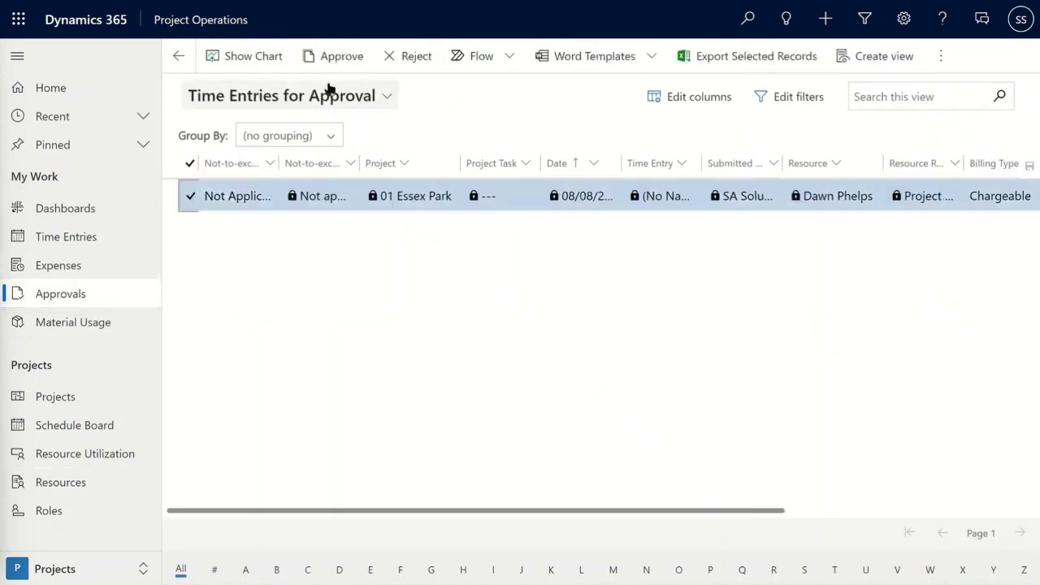
pyautogui.click(333, 54)
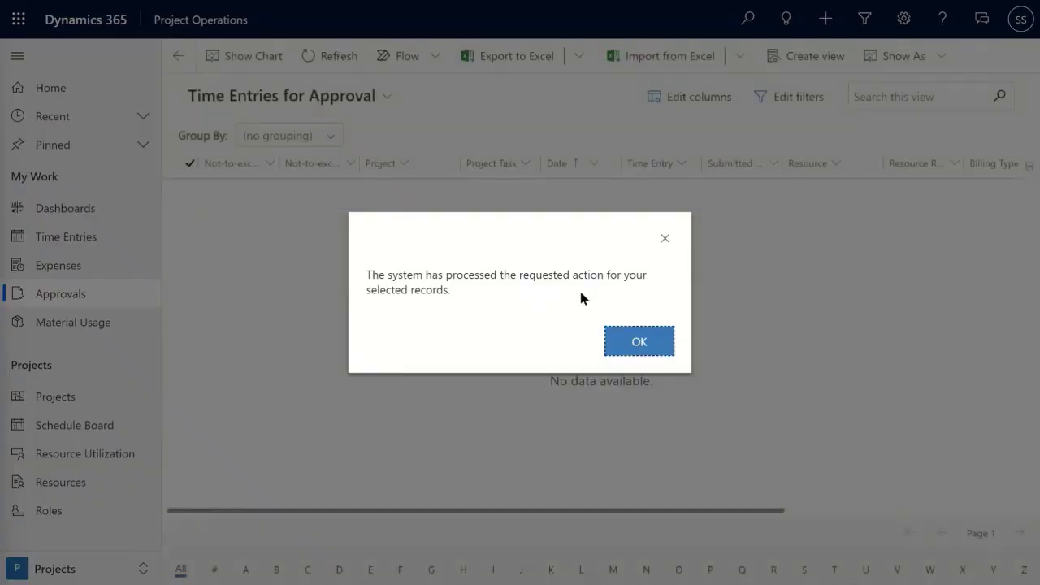
pyautogui.click(640, 343)
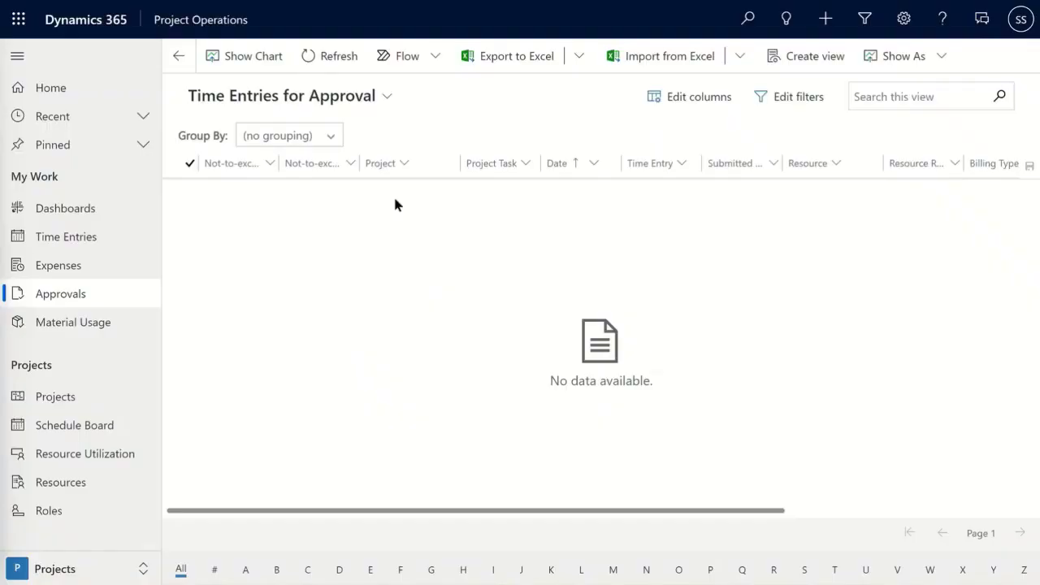
# Switch the approvals list to Expense Entries for Approval and approve the 01 Essex Park expense dated 09/08/2022
pyautogui.click(365, 98)
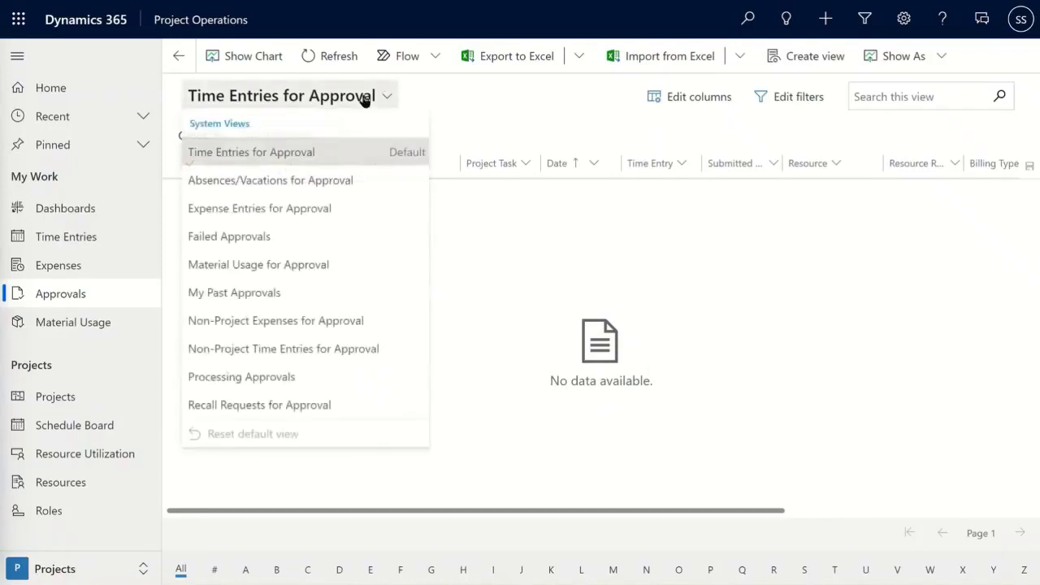
pyautogui.click(291, 210)
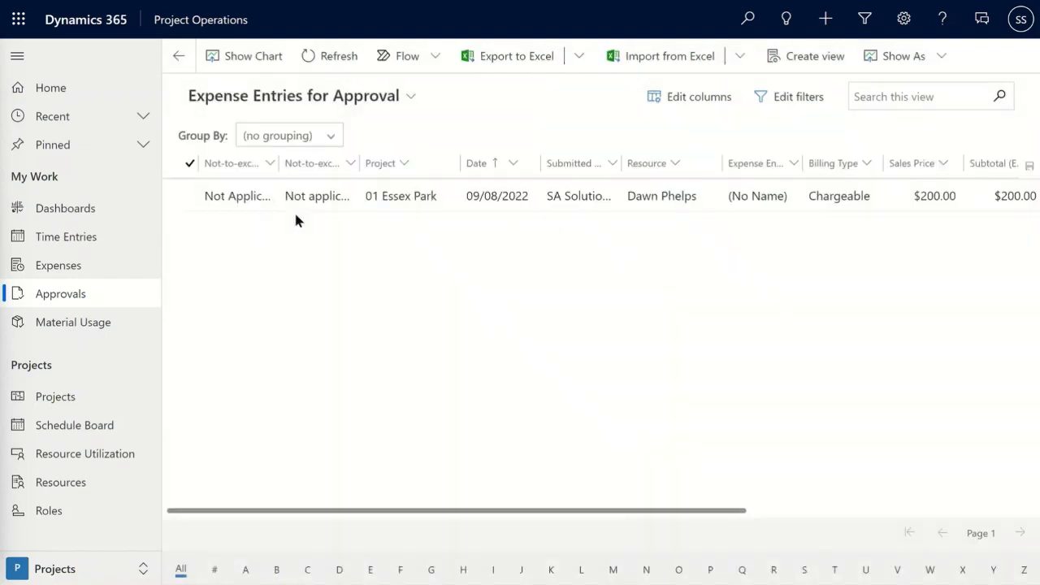
pyautogui.click(190, 196)
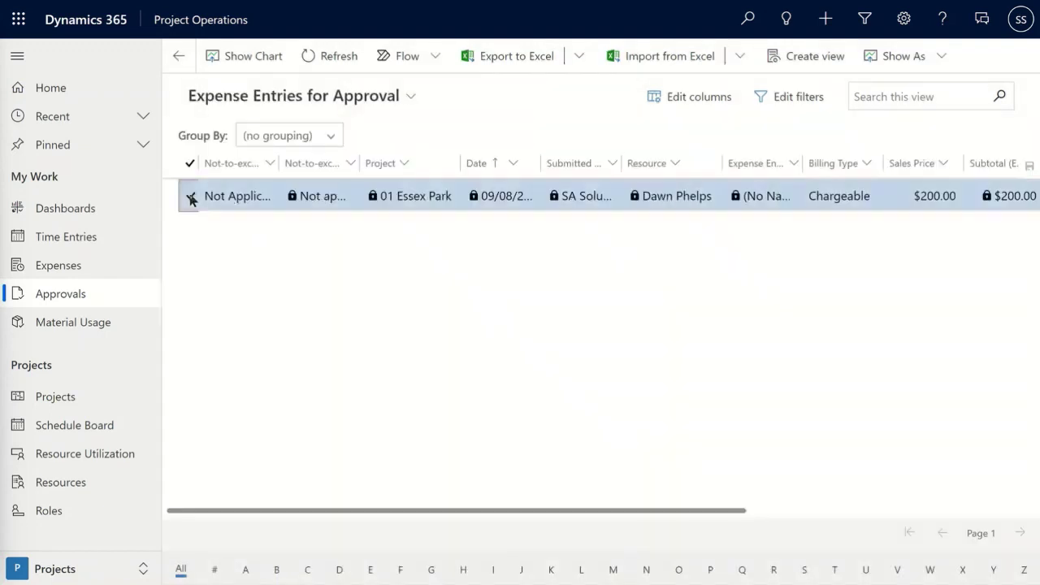
pyautogui.click(339, 57)
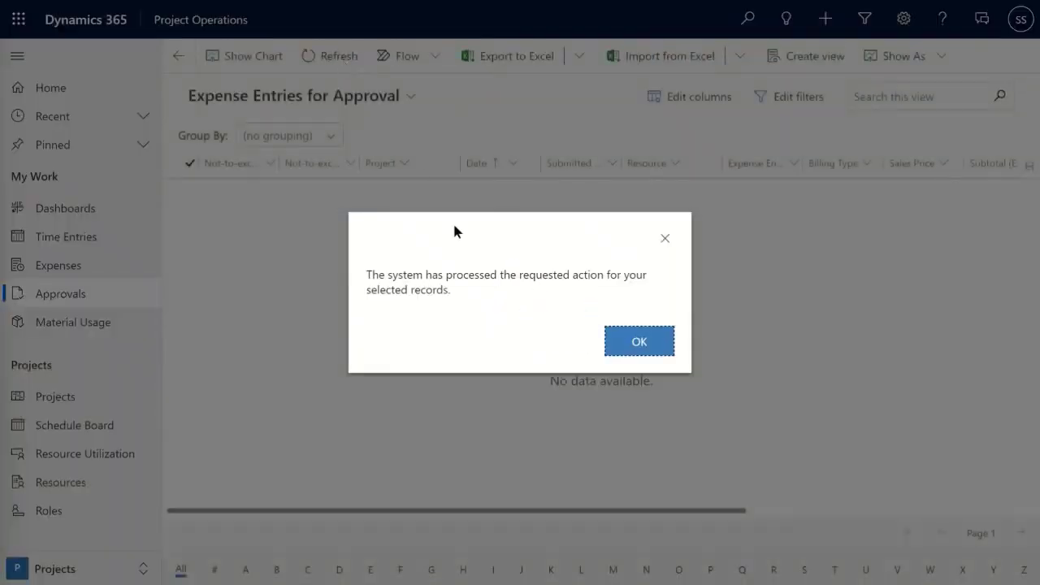
pyautogui.click(620, 339)
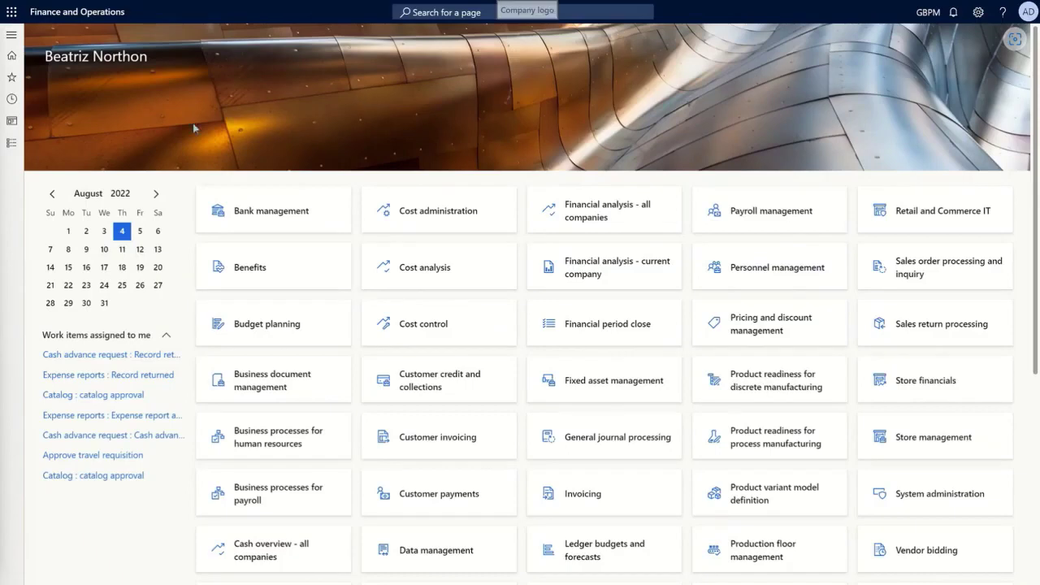
# Start a new intercompany customer invoice in Project management and accounting for legal entity USPM and search for its intercompany transactions
pyautogui.click(11, 142)
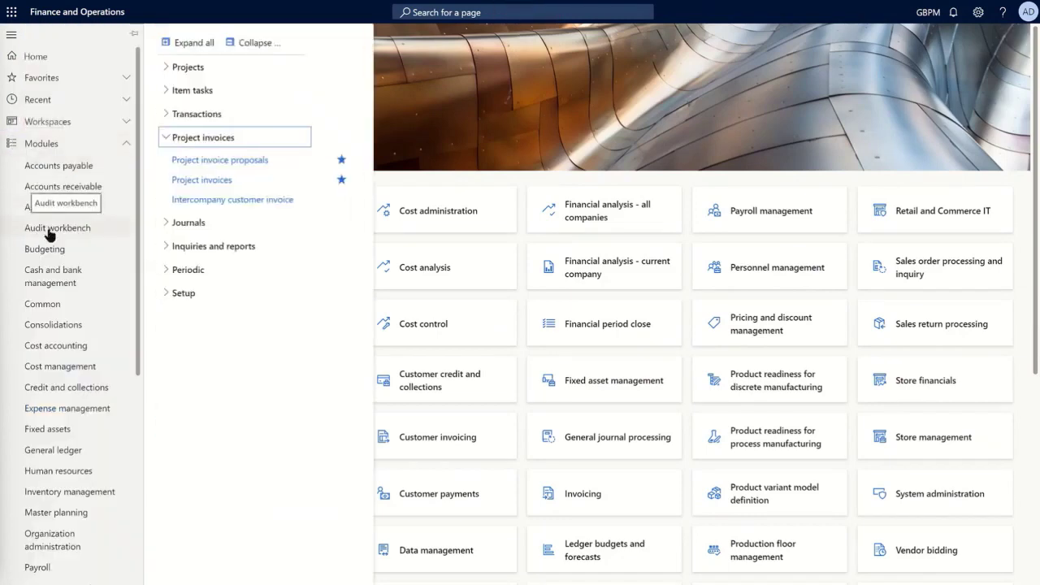
pyautogui.click(290, 202)
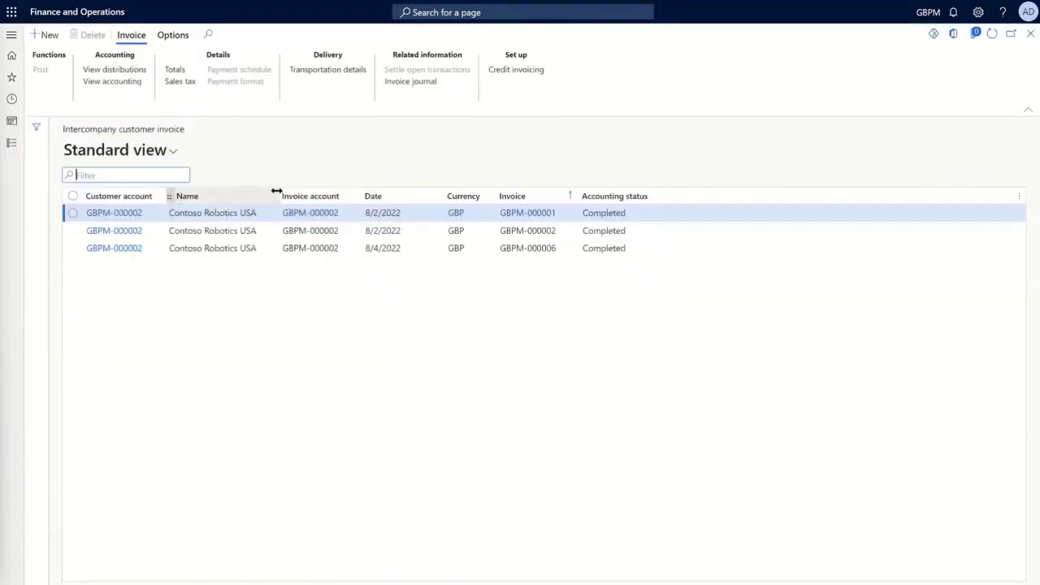
pyautogui.click(50, 36)
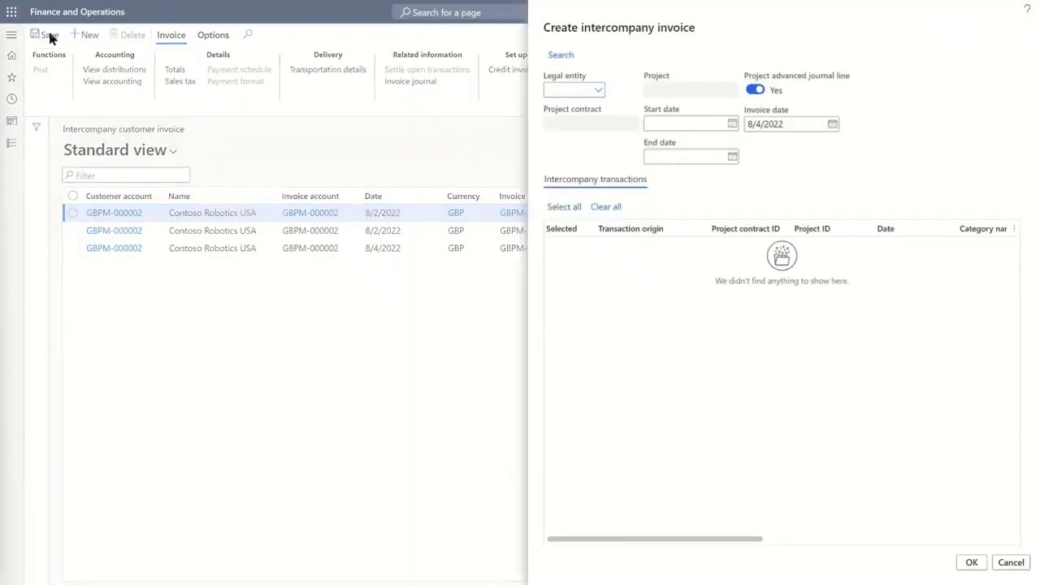
pyautogui.click(599, 91)
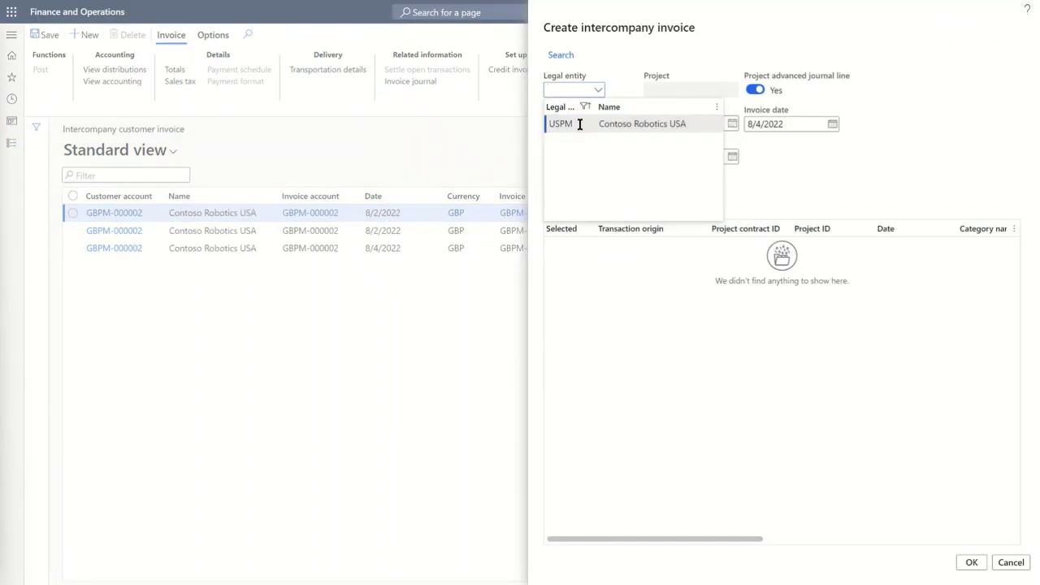
pyautogui.click(580, 123)
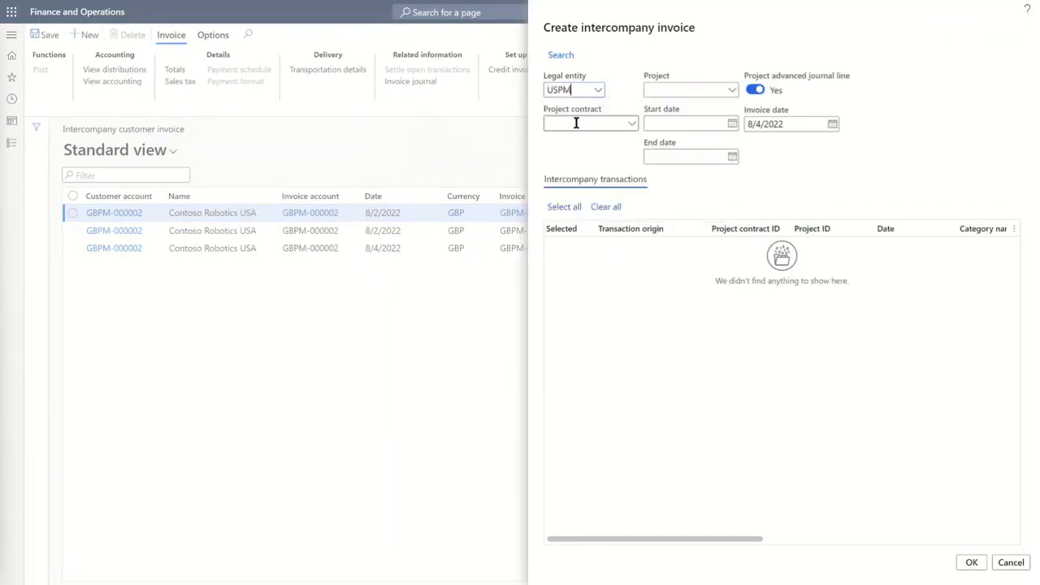
pyautogui.click(560, 55)
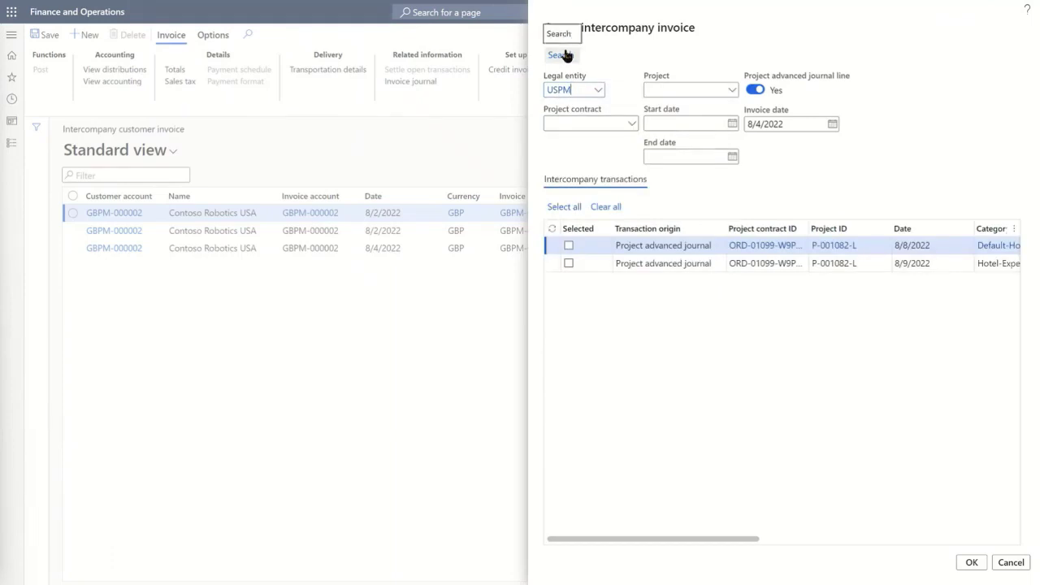
# Select all the found intercompany transactions, 8/8/2022 and 8/9/2022, and create the invoice from them
pyautogui.click(574, 209)
pyautogui.moveTo(691, 539); pyautogui.dragTo(978, 539)
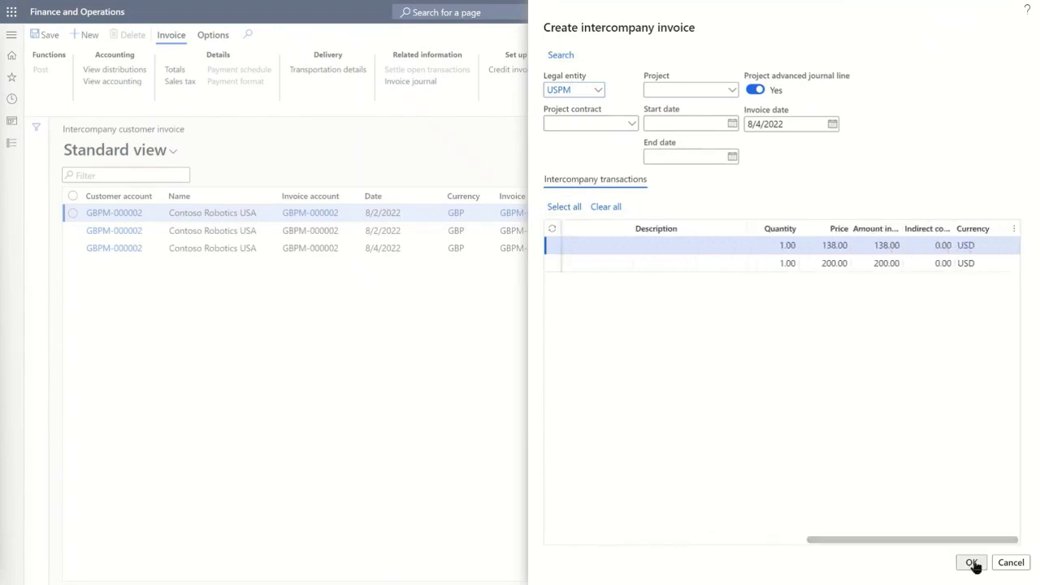
pyautogui.click(964, 559)
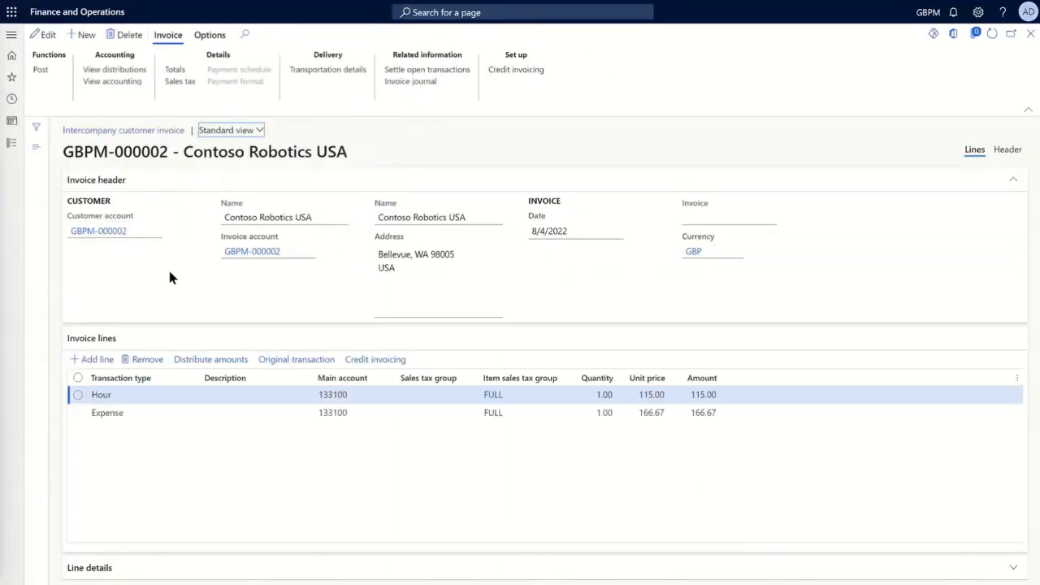
# Select the Hour and Expense invoice lines and post the intercompany customer invoice with the default posting parameters
pyautogui.click(76, 380)
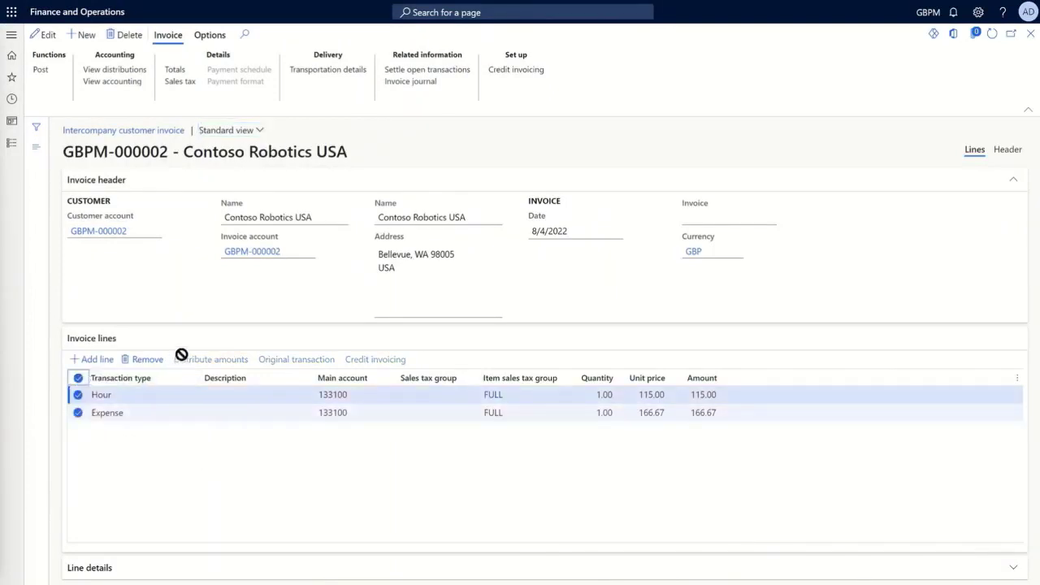
pyautogui.click(41, 72)
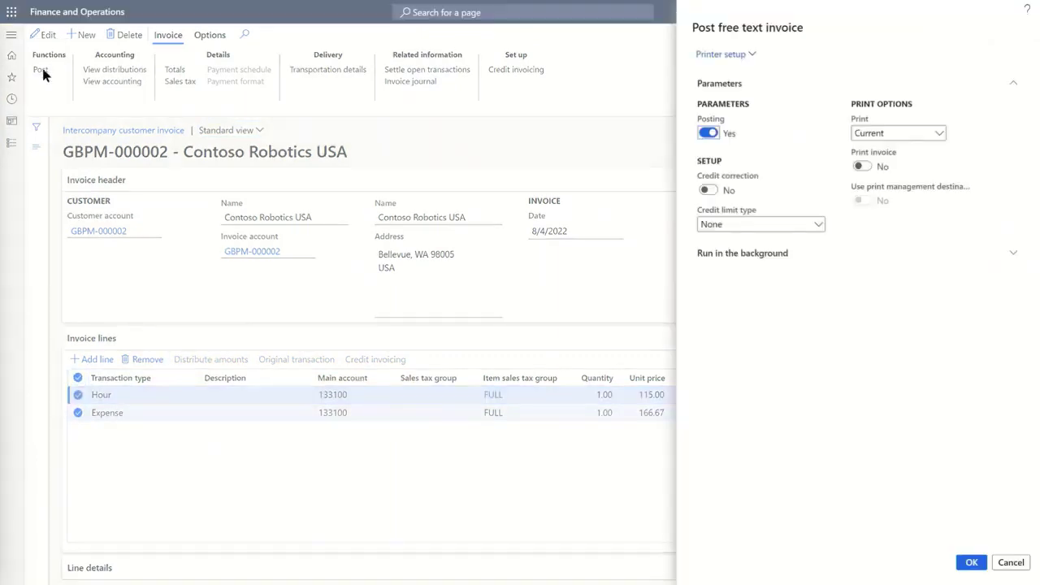
pyautogui.click(969, 562)
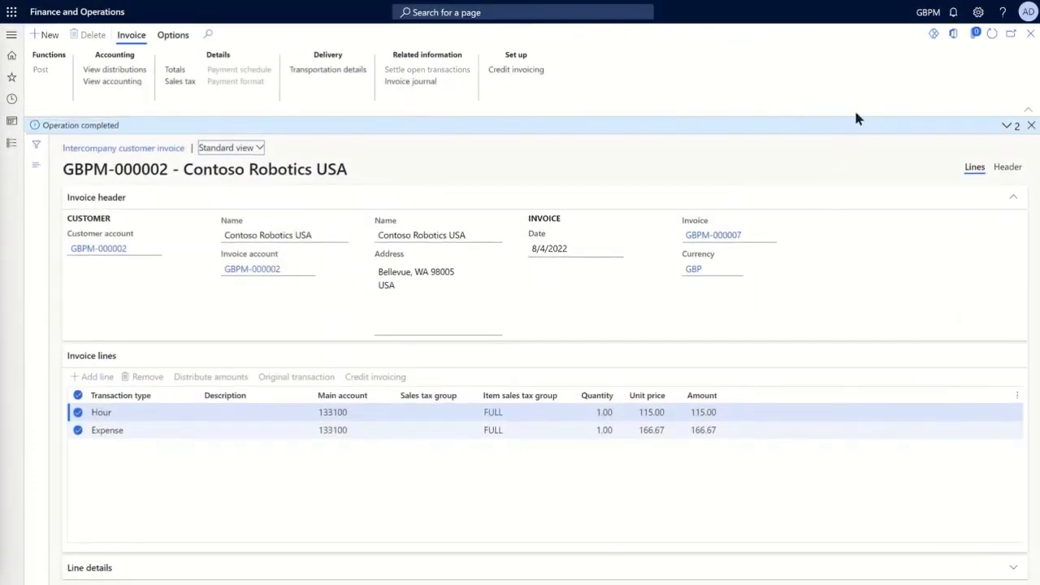
# Switch the company to USPM and open the pending vendor invoices in Accounts payable
pyautogui.click(926, 12)
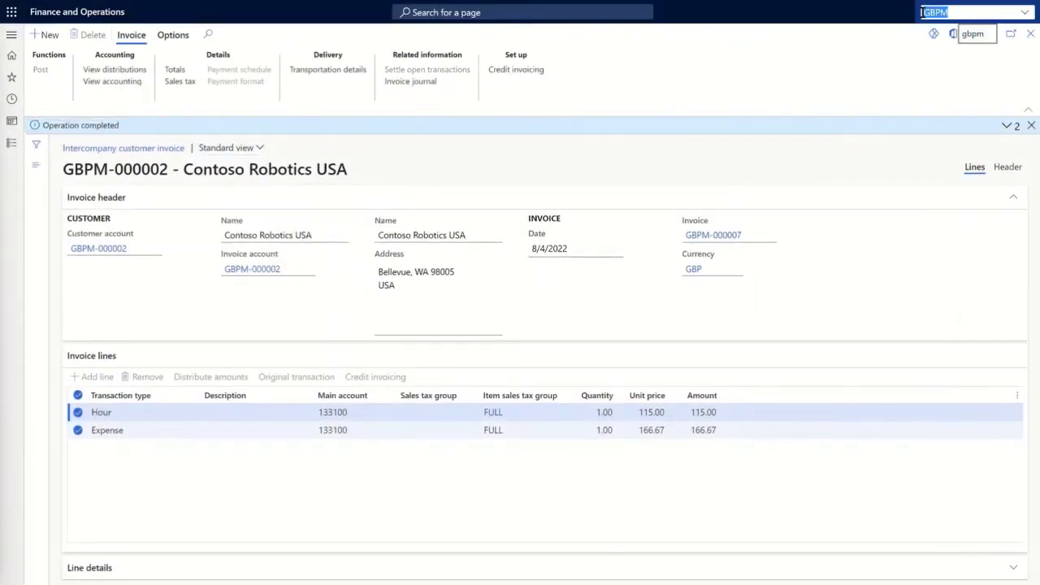
pyautogui.write('USPM')
pyautogui.press('Return')
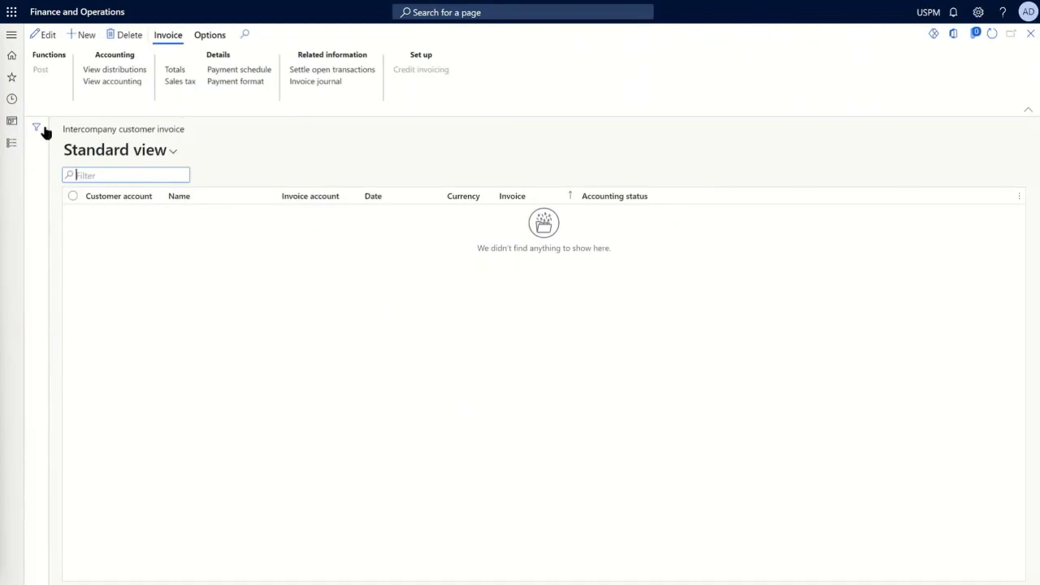
pyautogui.click(12, 143)
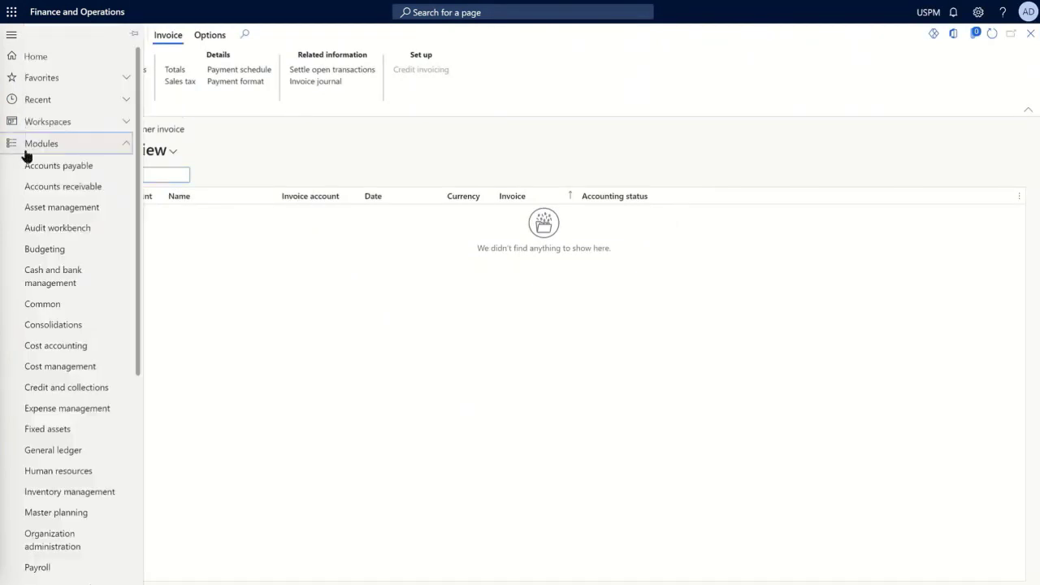
pyautogui.click(71, 167)
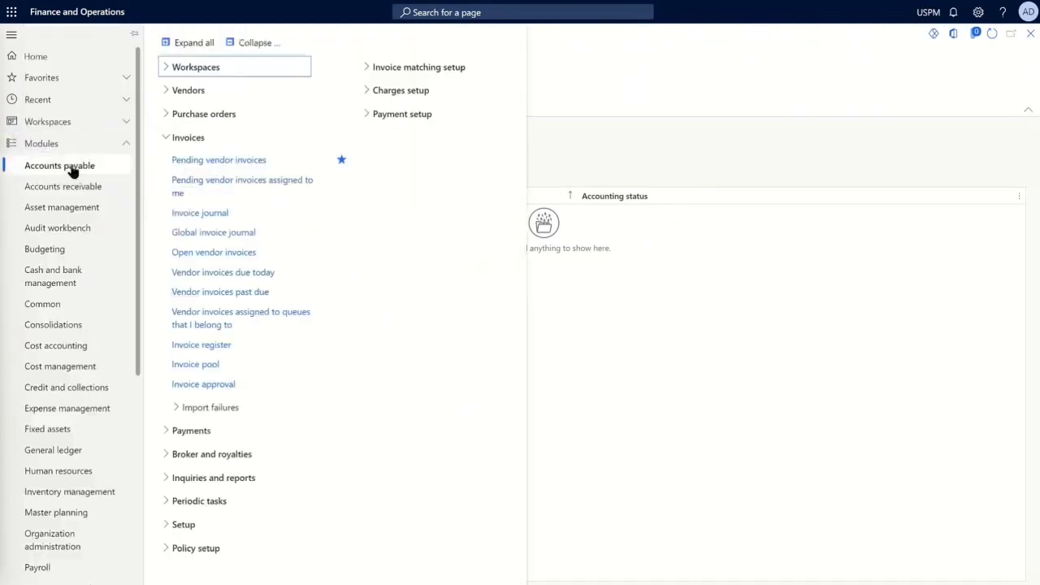
pyautogui.click(260, 166)
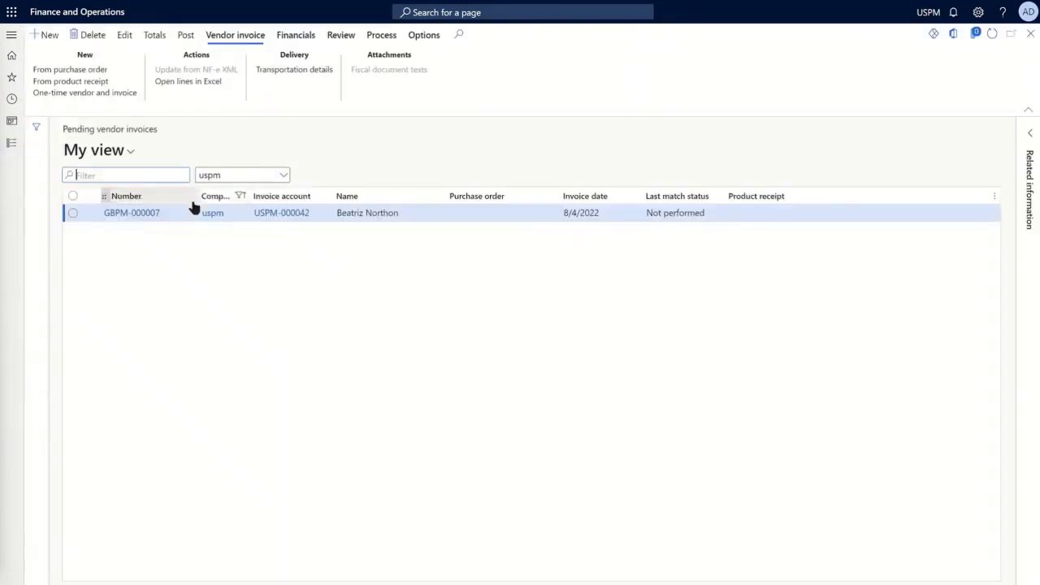
# Open the pending intercompany vendor invoice dated 8/4/2022, check its lines, post it and close the pending vendor invoices list
pyautogui.click(137, 220)
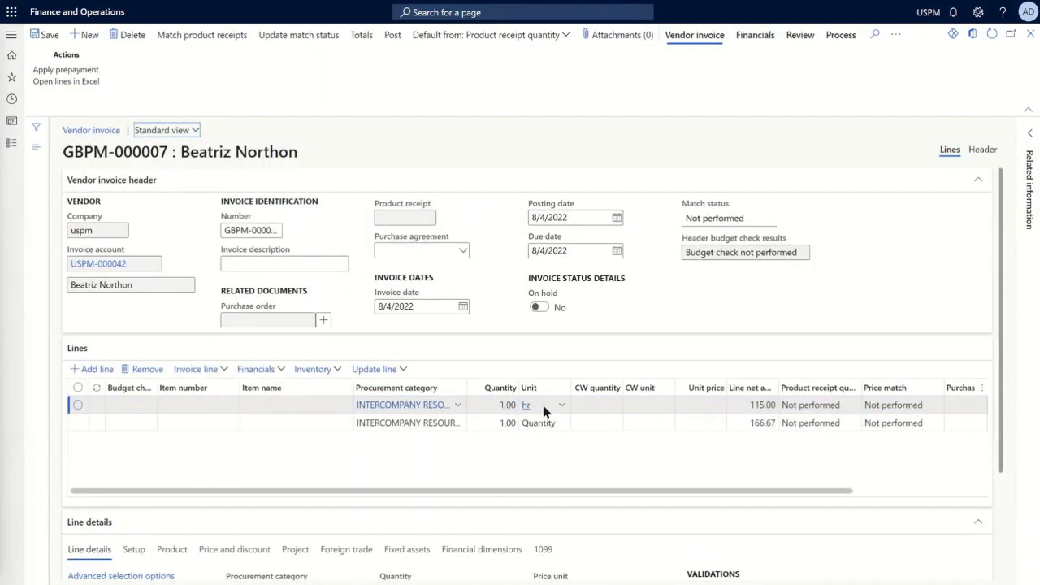
pyautogui.click(746, 424)
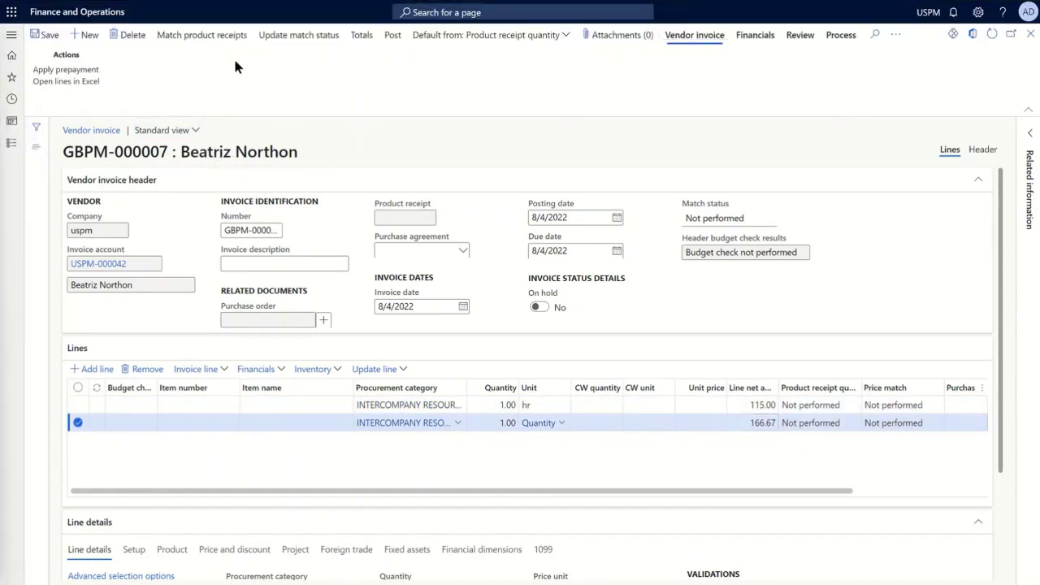
pyautogui.click(393, 35)
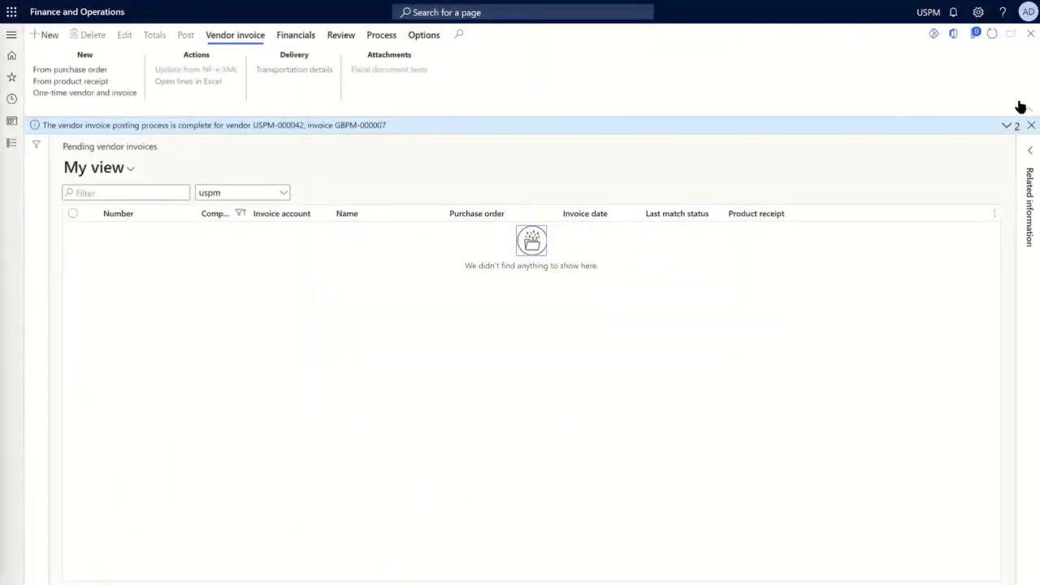
pyautogui.click(1030, 126)
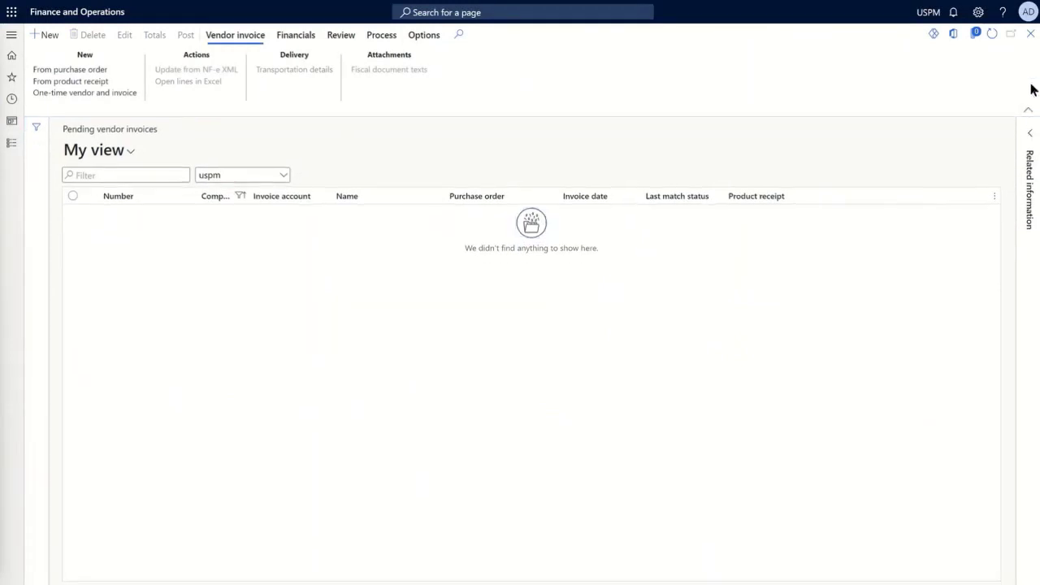
pyautogui.click(1031, 34)
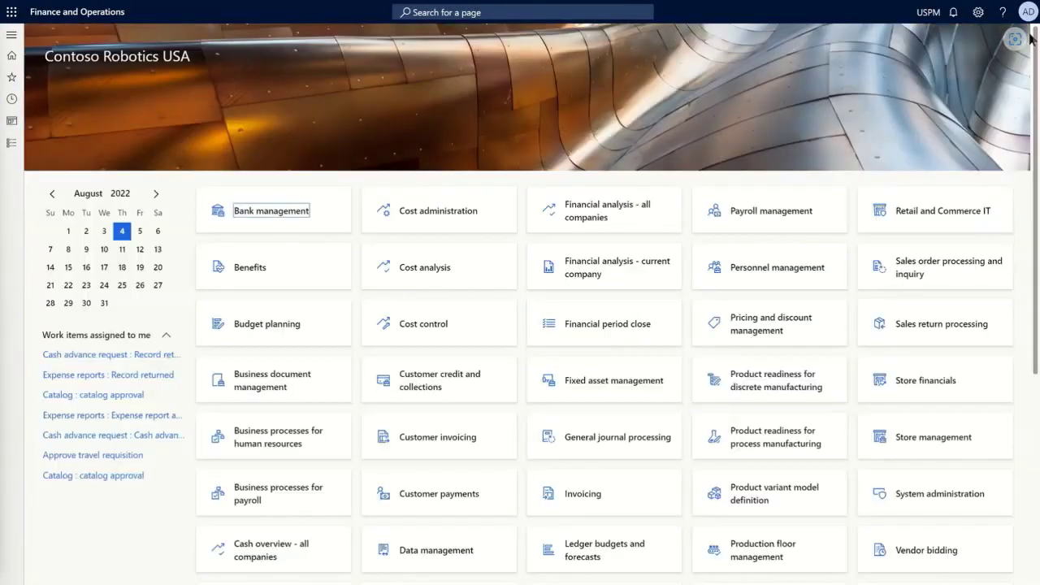